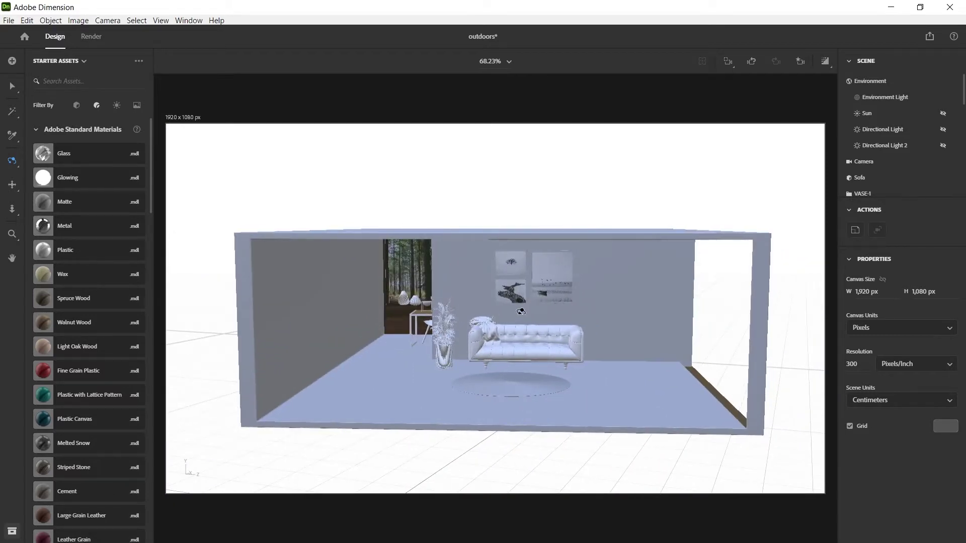
Examine the room interior and browse the Adobe Standard and Substance materials in the starter assets
{"action": "mouse_move", "coordinate": [521, 311]}
{"action": "left_mouse_down"}
{"action": "mouse_move", "coordinate": [458, 297]}
{"action": "mouse_move", "coordinate": [498, 282]}
{"action": "mouse_move", "coordinate": [534, 302]}
{"action": "left_mouse_up"}
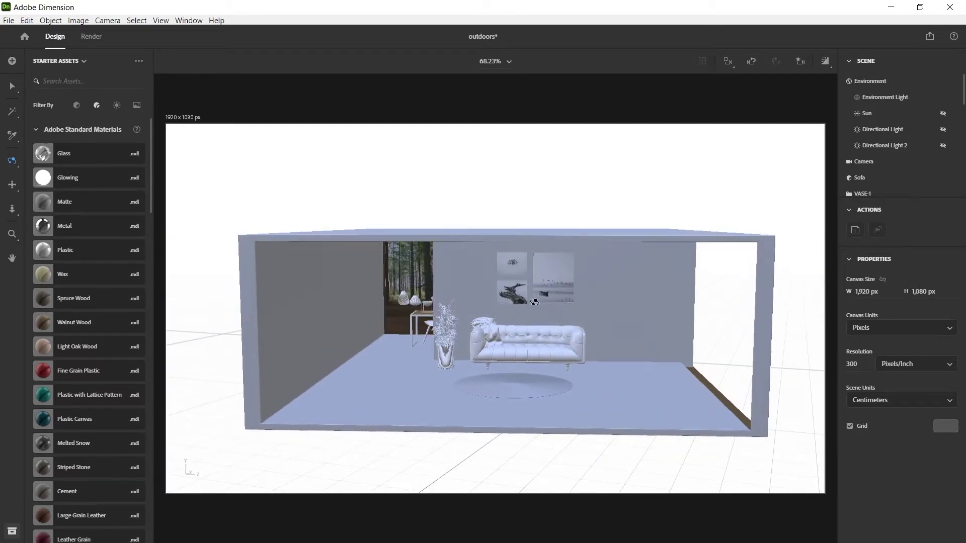
{"action": "scroll", "coordinate": [443, 322], "scroll_direction": "up", "scroll_amount": 5}
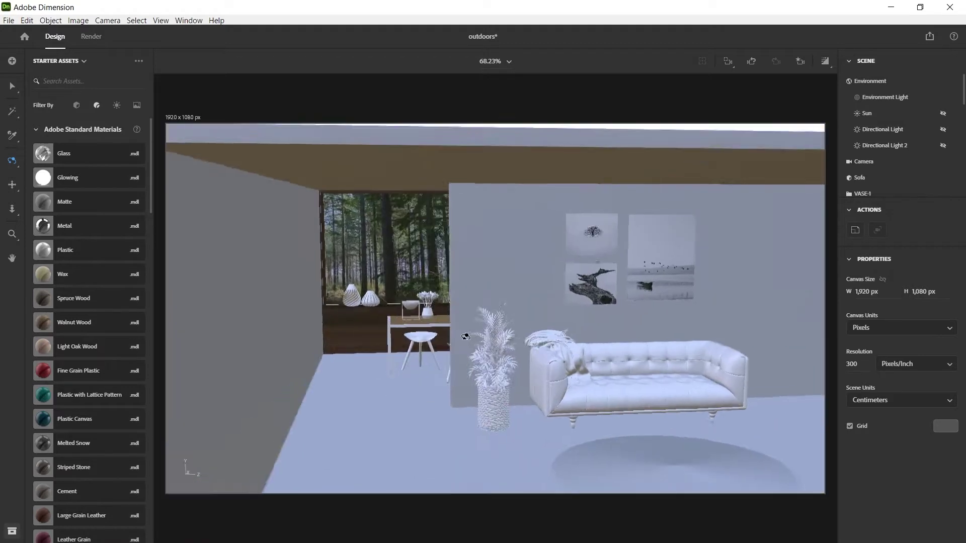
{"action": "left_click_drag", "start_coordinate": [466, 336], "coordinate": [449, 333]}
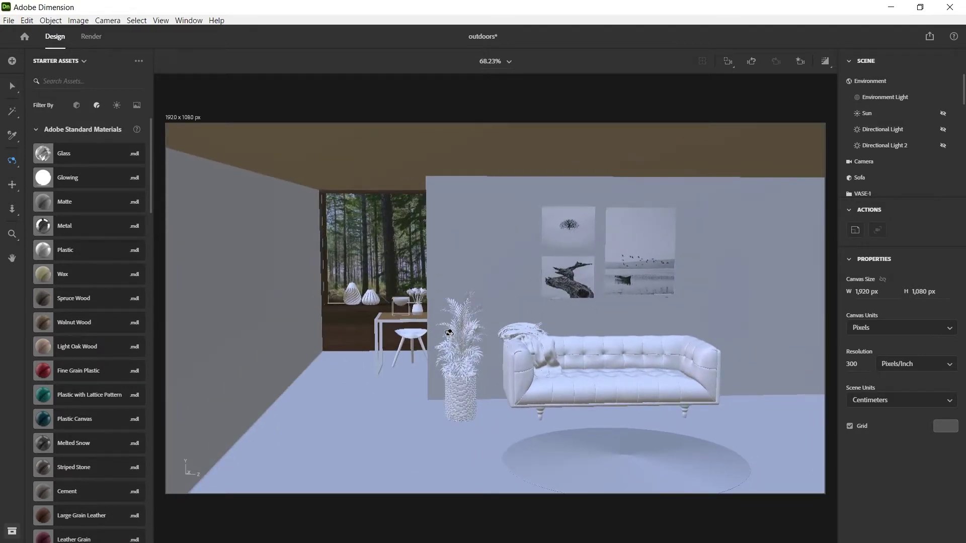
{"action": "left_click_drag", "start_coordinate": [448, 333], "coordinate": [439, 327]}
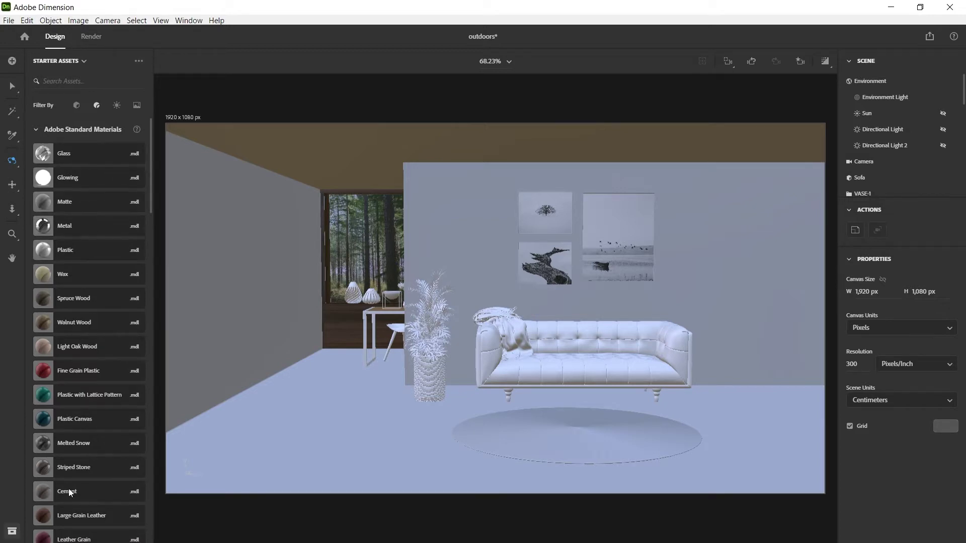
{"action": "scroll", "coordinate": [82, 370], "scroll_direction": "down", "scroll_amount": 10}
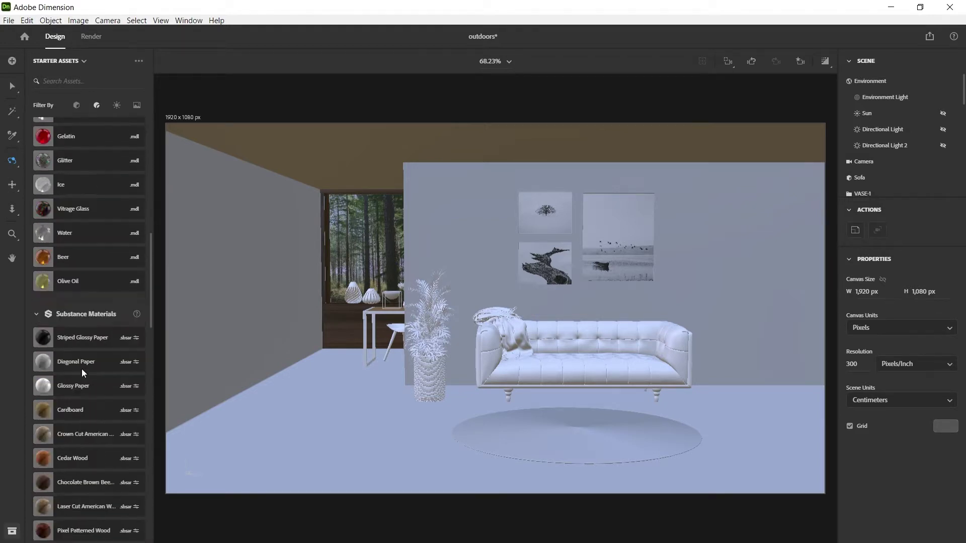
{"action": "scroll", "coordinate": [81, 369], "scroll_direction": "up", "scroll_amount": 9}
{"action": "scroll", "coordinate": [84, 369], "scroll_direction": "down", "scroll_amount": 5}
{"action": "scroll", "coordinate": [86, 367], "scroll_direction": "down", "scroll_amount": 10}
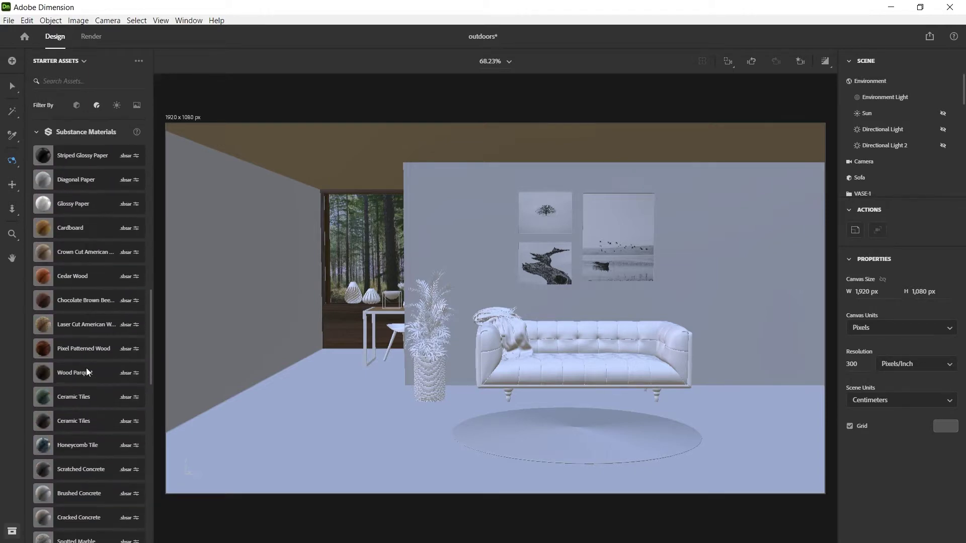
{"action": "scroll", "coordinate": [87, 369], "scroll_direction": "up", "scroll_amount": 5}
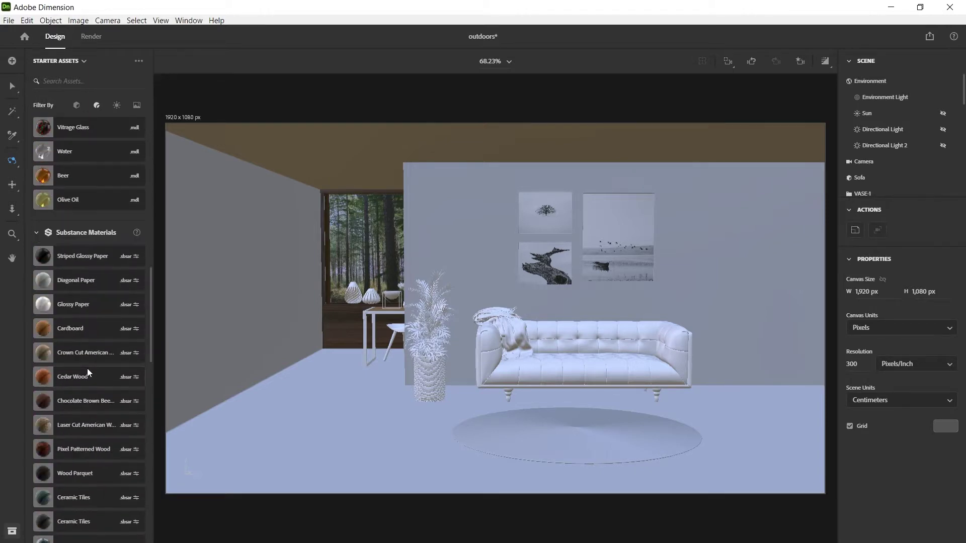
{"action": "scroll", "coordinate": [86, 368], "scroll_direction": "down", "scroll_amount": 5}
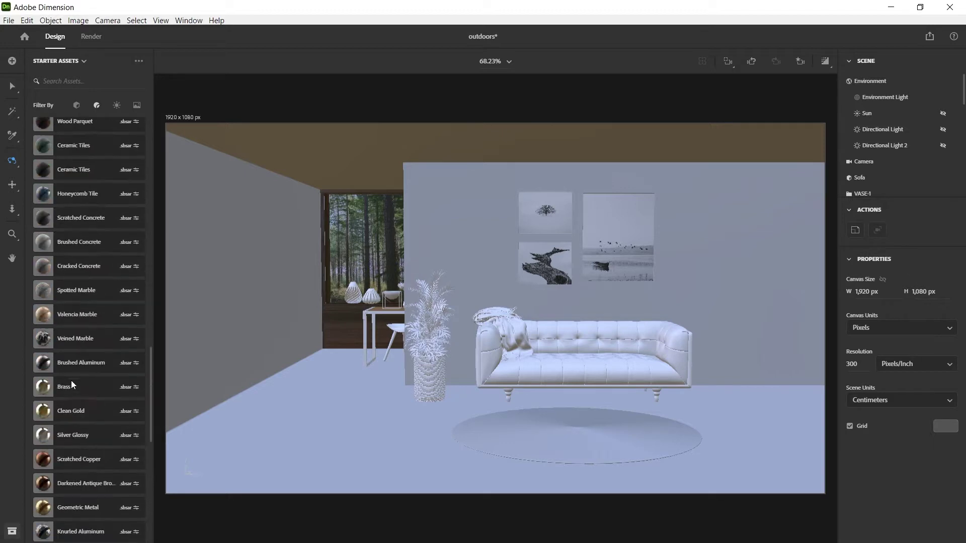
{"action": "scroll", "coordinate": [85, 378], "scroll_direction": "down", "scroll_amount": 5}
{"action": "scroll", "coordinate": [85, 379], "scroll_direction": "up", "scroll_amount": 8}
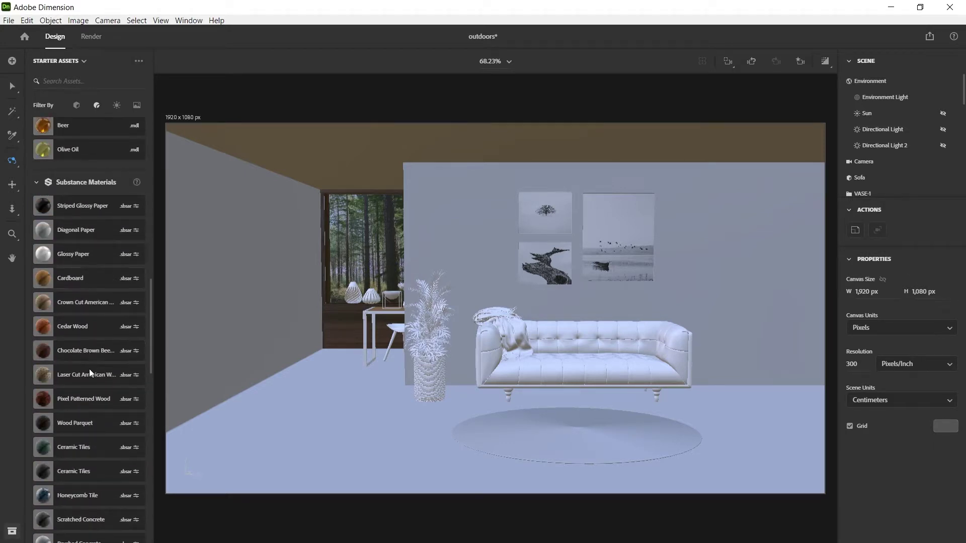
{"action": "scroll", "coordinate": [89, 369], "scroll_direction": "up", "scroll_amount": 15}
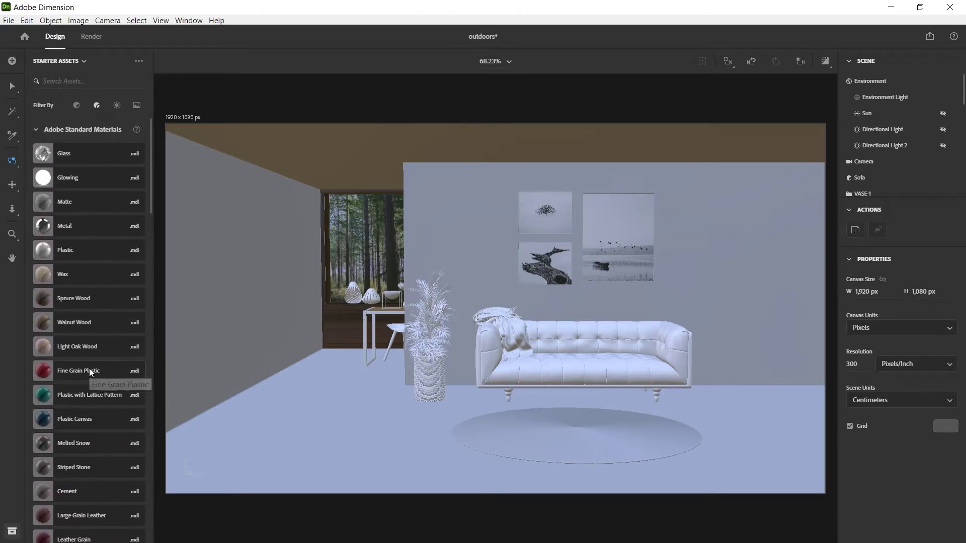
{"action": "left_click_drag", "start_coordinate": [97, 365], "coordinate": [192, 356]}
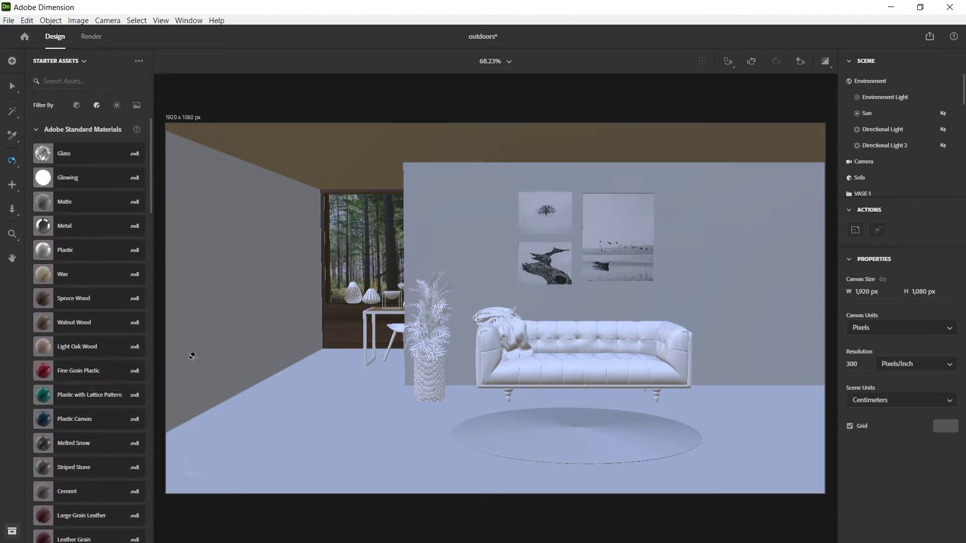
Look around the room model from outside and restore the Main-view camera bookmark
{"action": "left_click_drag", "start_coordinate": [440, 294], "coordinate": [485, 312]}
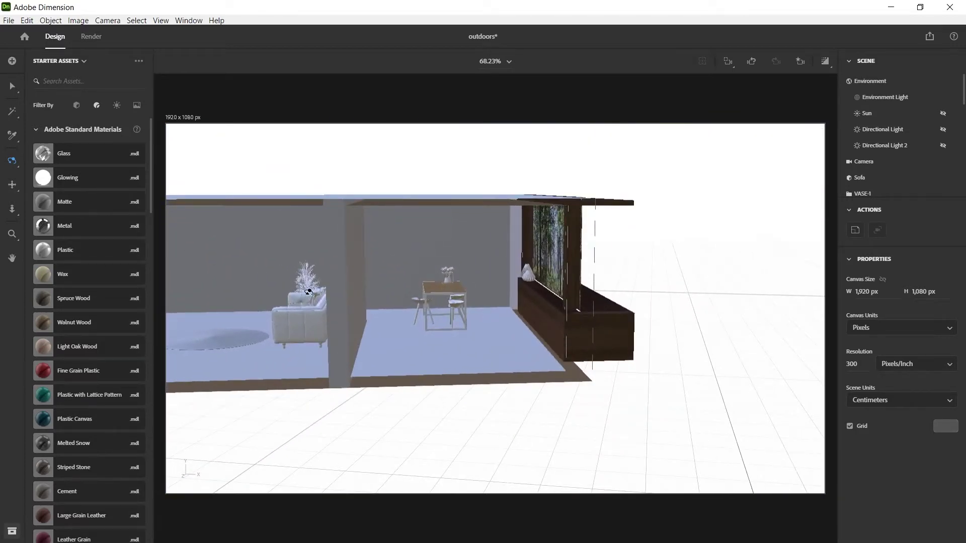
{"action": "left_click_drag", "start_coordinate": [308, 292], "coordinate": [480, 288]}
{"action": "left_click_drag", "start_coordinate": [432, 316], "coordinate": [428, 278]}
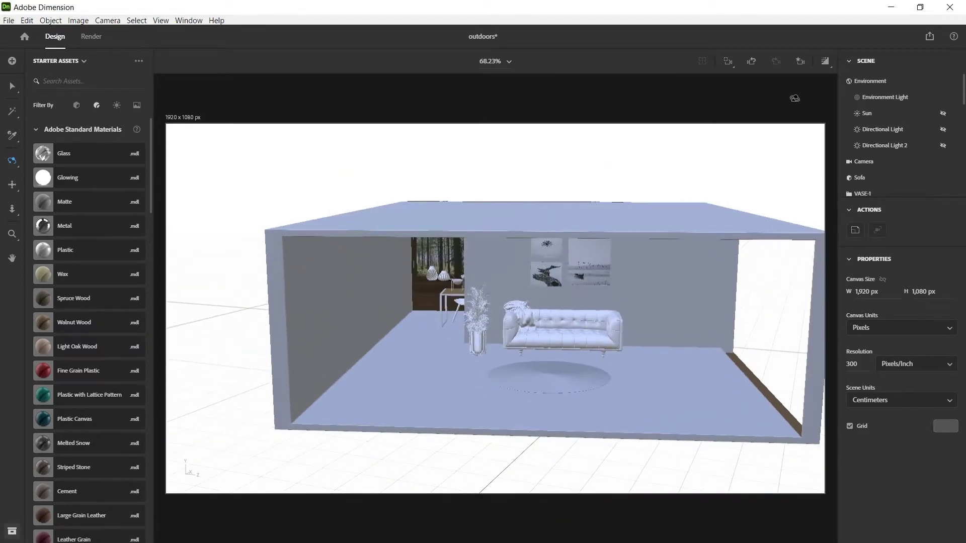
{"action": "left_click", "coordinate": [801, 65]}
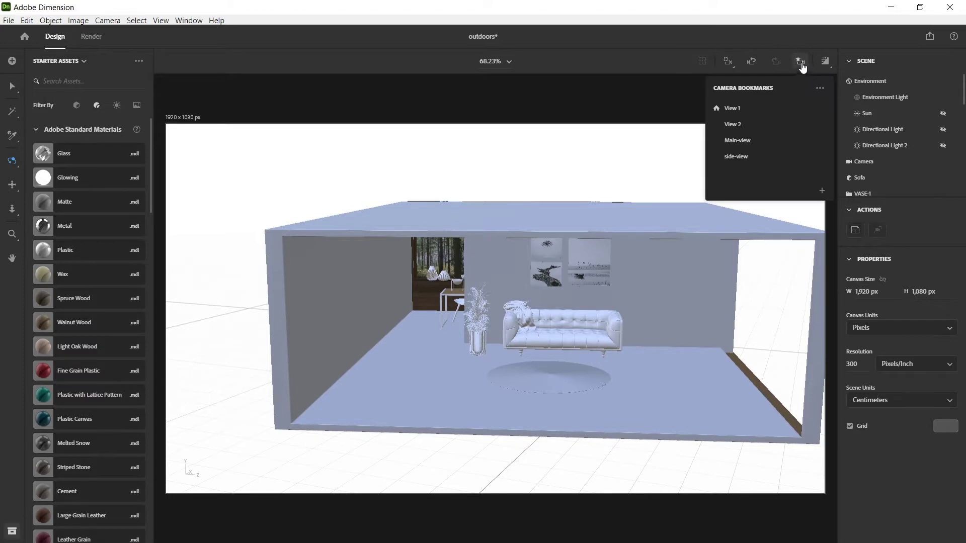
{"action": "left_click", "coordinate": [739, 140]}
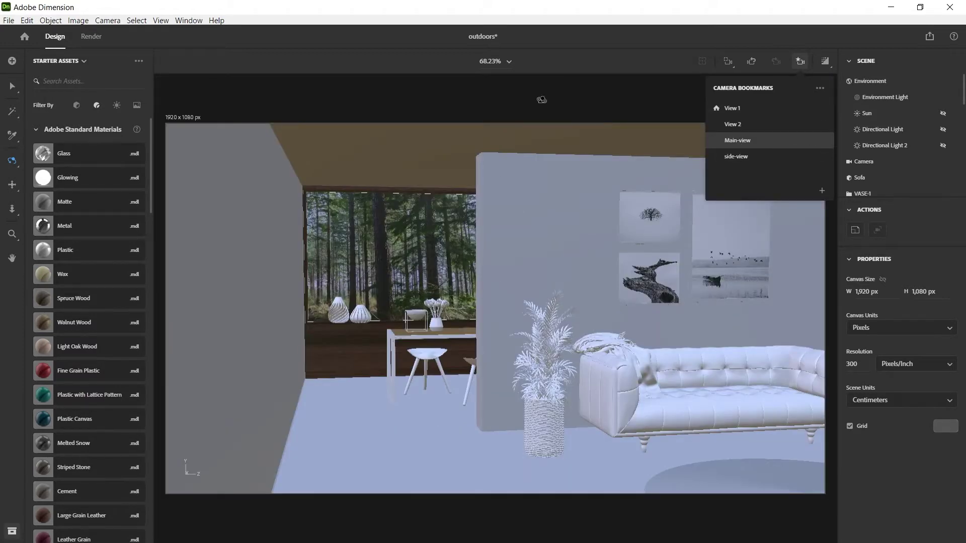
{"action": "left_click", "coordinate": [619, 91]}
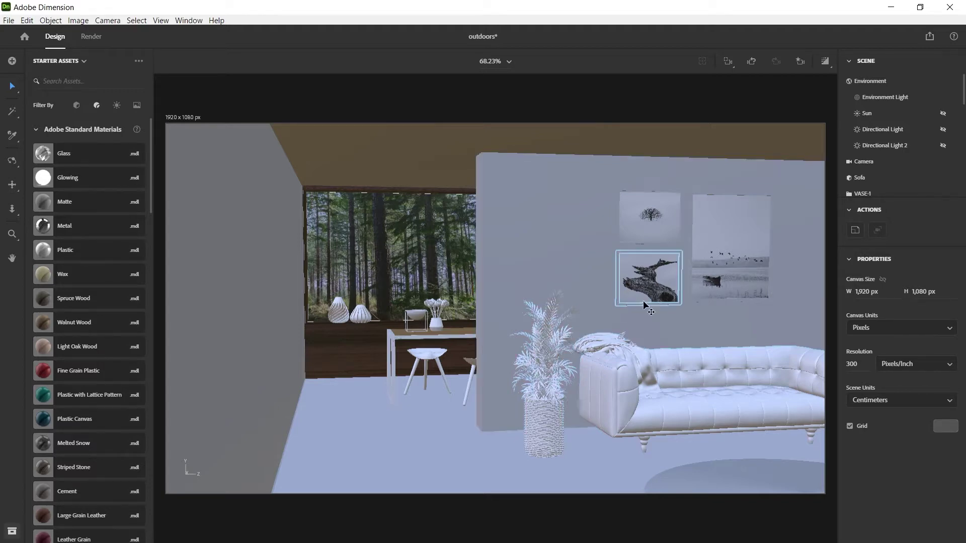
Inspect the living area around the sofa, wall pictures, rug and side wall
{"action": "key", "text": "1"}
{"action": "left_click_drag", "start_coordinate": [708, 309], "coordinate": [422, 366]}
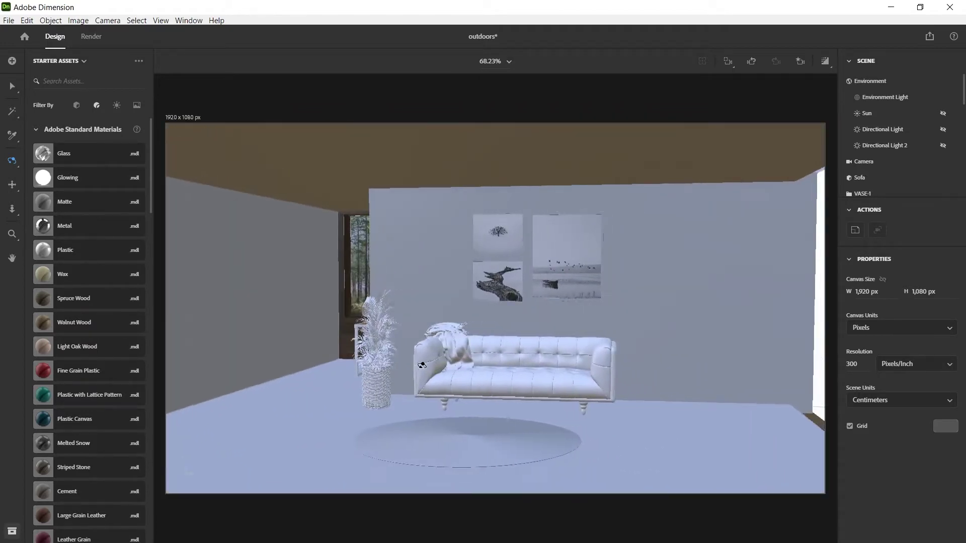
{"action": "scroll", "coordinate": [548, 379], "scroll_direction": "down", "scroll_amount": 3}
{"action": "scroll", "coordinate": [587, 384], "scroll_direction": "up", "scroll_amount": 5}
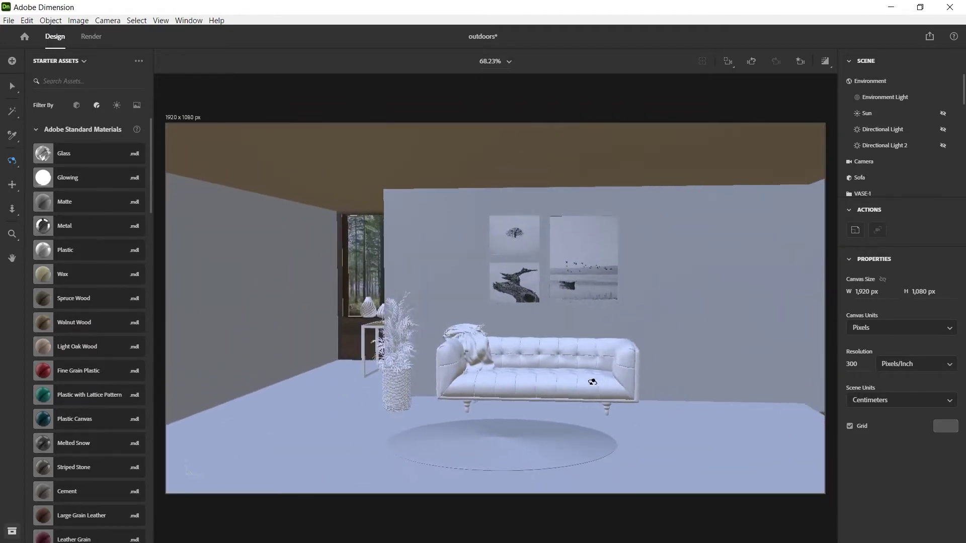
{"action": "scroll", "coordinate": [493, 375], "scroll_direction": "up", "scroll_amount": 5}
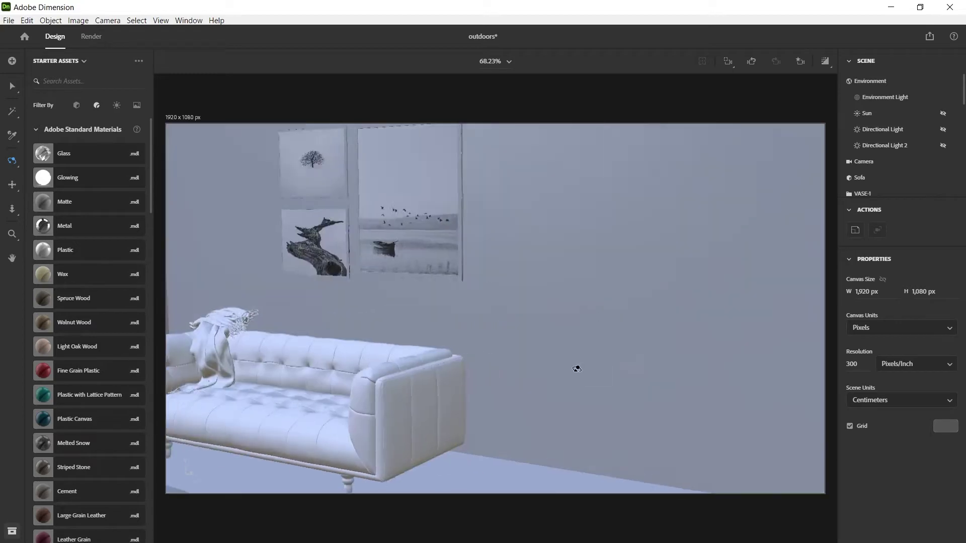
{"action": "left_click_drag", "start_coordinate": [577, 369], "coordinate": [640, 357]}
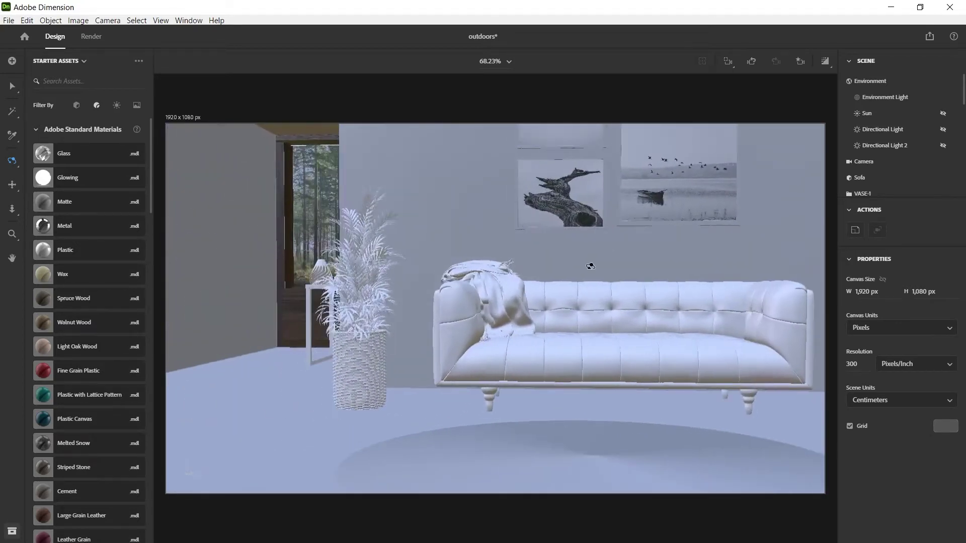
{"action": "scroll", "coordinate": [590, 266], "scroll_direction": "down", "scroll_amount": 3}
{"action": "left_click_drag", "start_coordinate": [554, 308], "coordinate": [572, 250]}
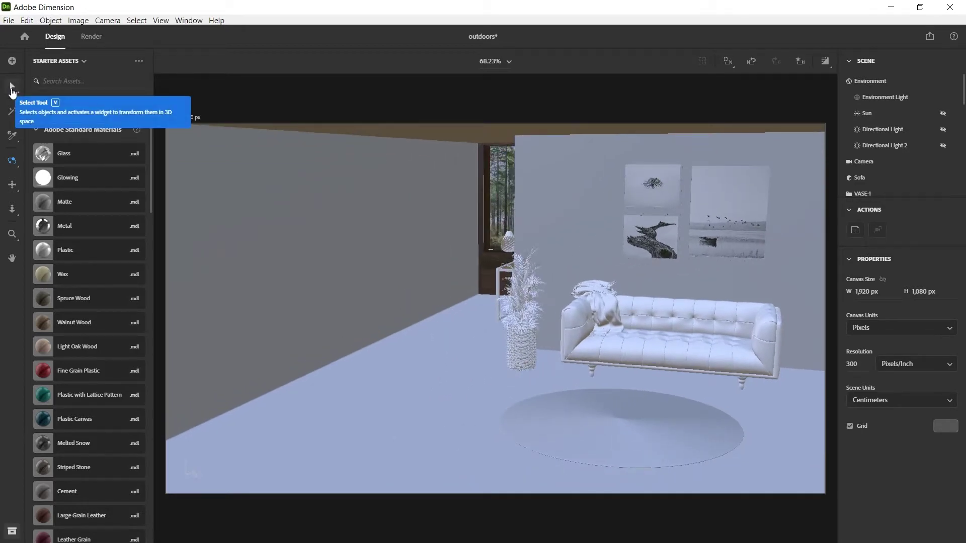
Apply the Matte material to the Hollow Cube that forms the room's outer shell
{"action": "left_click", "coordinate": [13, 89]}
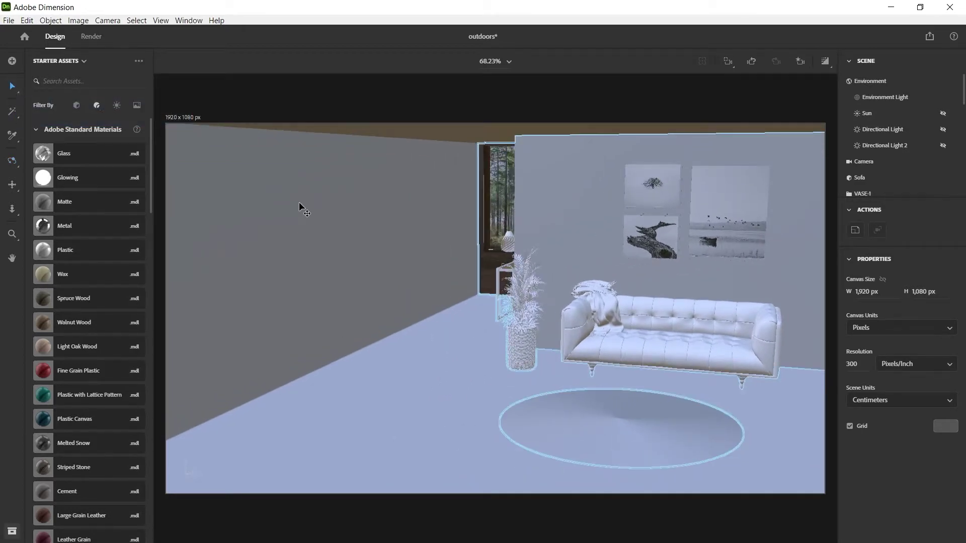
{"action": "key", "text": "1"}
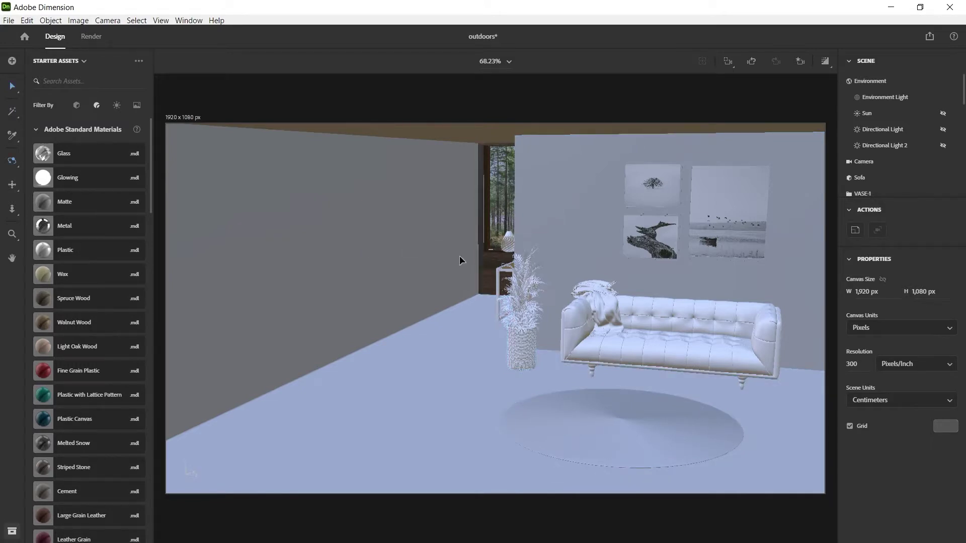
{"action": "left_click", "coordinate": [340, 207]}
{"action": "key", "text": "f"}
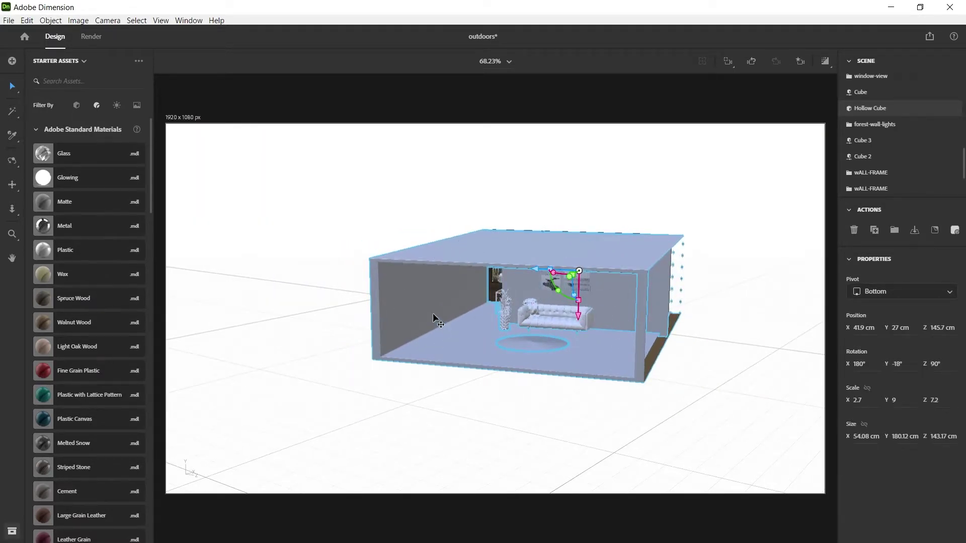
{"action": "key", "text": "1"}
{"action": "left_click_drag", "start_coordinate": [433, 313], "coordinate": [505, 316]}
{"action": "left_click_drag", "start_coordinate": [579, 312], "coordinate": [484, 289]}
{"action": "key", "text": "v"}
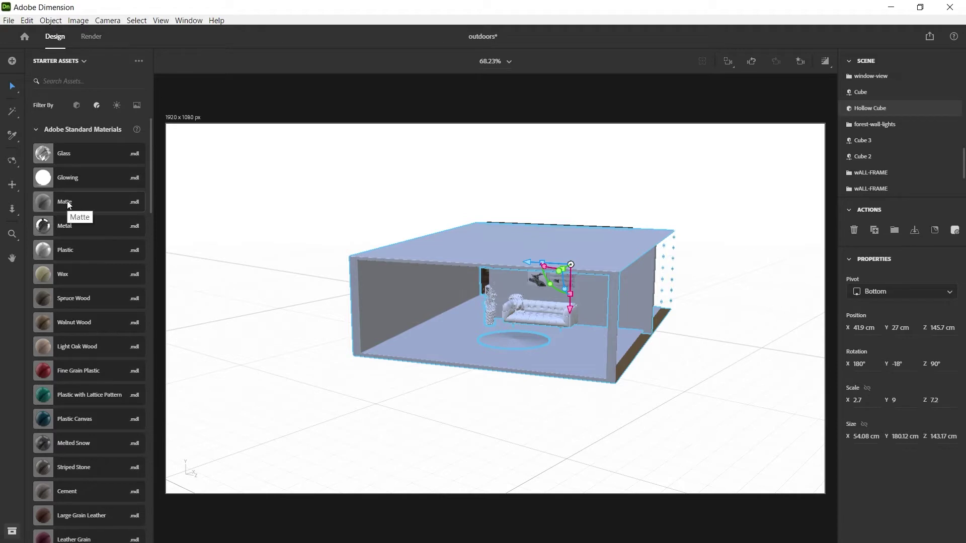
{"action": "left_click_drag", "start_coordinate": [69, 203], "coordinate": [538, 233]}
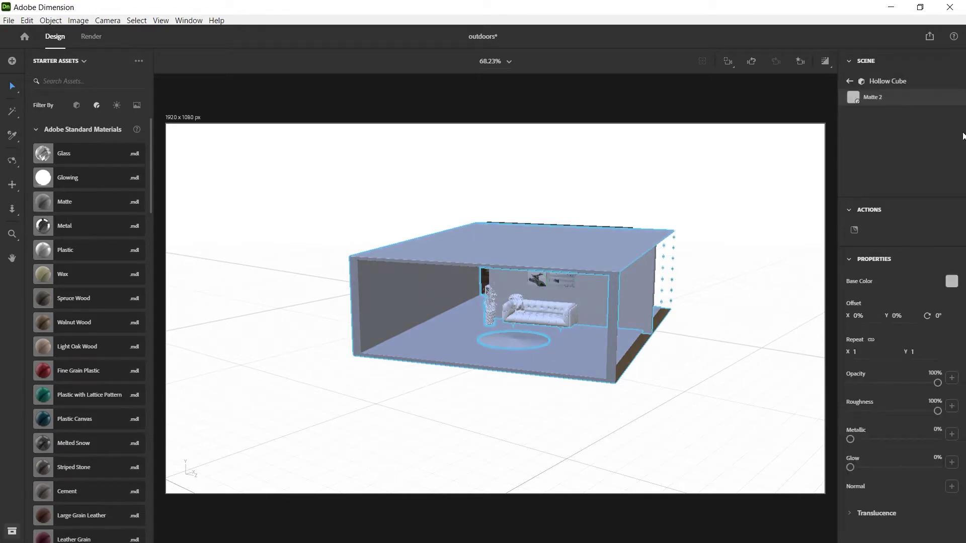
Lighten the base color of the Hollow Cube's Matte material to a near-white grey
{"action": "left_click", "coordinate": [952, 282]}
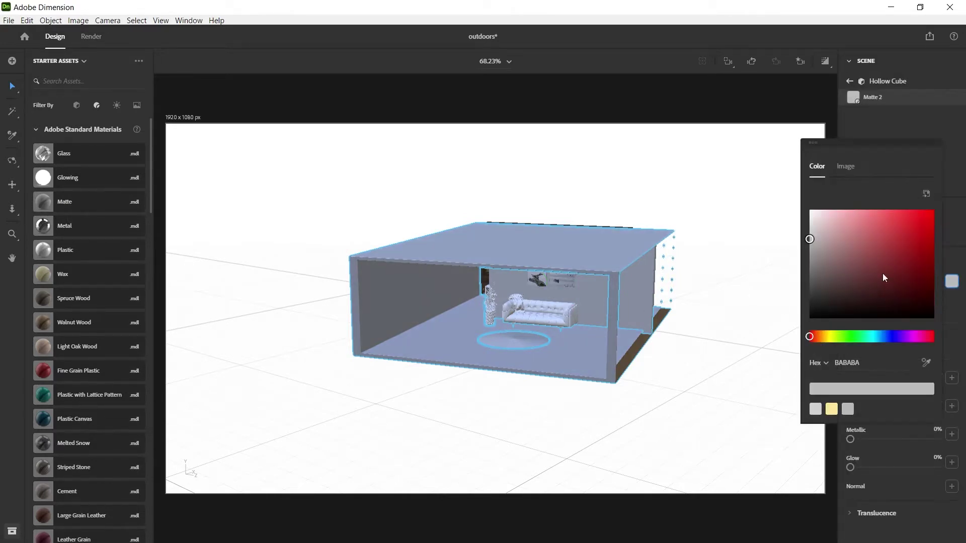
{"action": "left_click_drag", "start_coordinate": [809, 240], "coordinate": [800, 221]}
{"action": "left_click", "coordinate": [800, 221]}
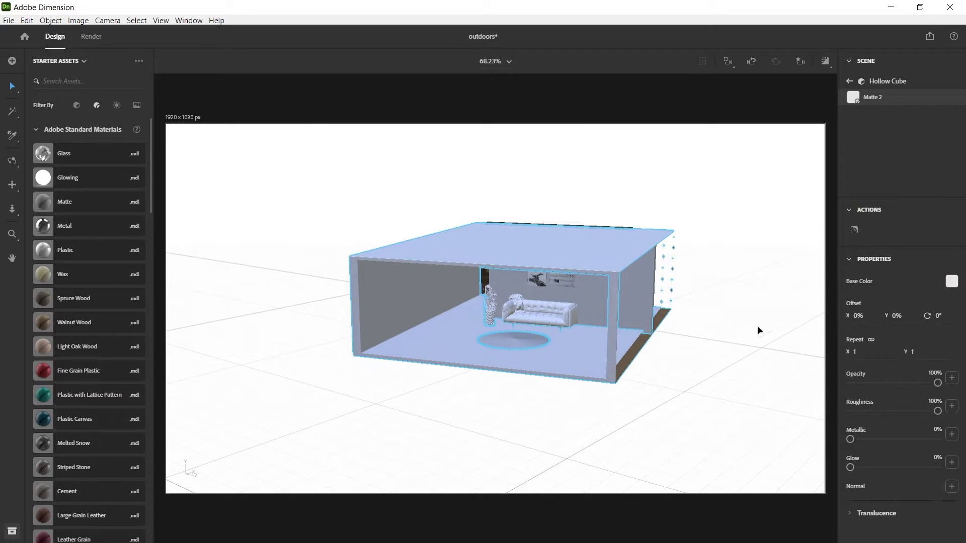
Examine the recolored room shell from the front and from its open side, where the dividing wall ends
{"action": "key", "text": "1"}
{"action": "left_click_drag", "start_coordinate": [498, 336], "coordinate": [469, 308]}
{"action": "scroll", "coordinate": [453, 304], "scroll_direction": "up", "scroll_amount": 6}
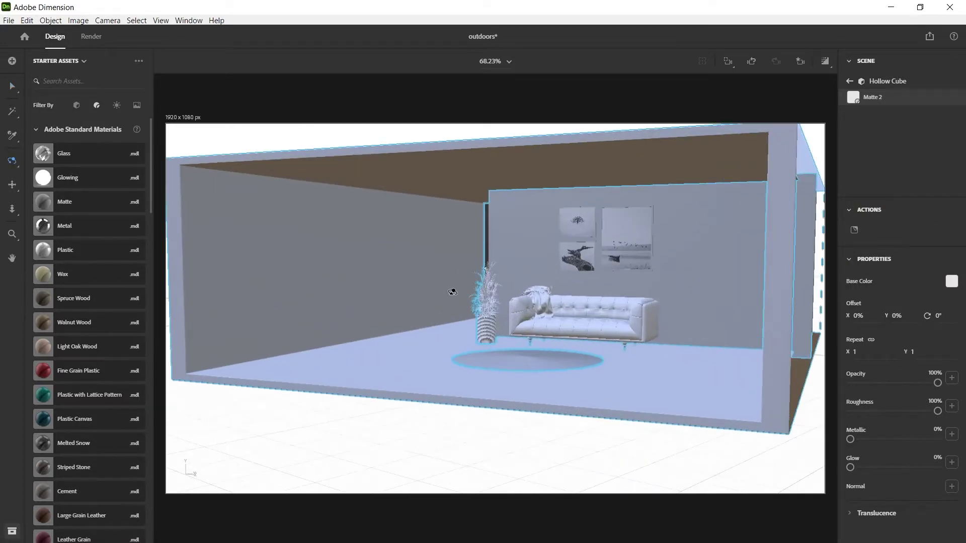
{"action": "scroll", "coordinate": [450, 299], "scroll_direction": "up", "scroll_amount": 6}
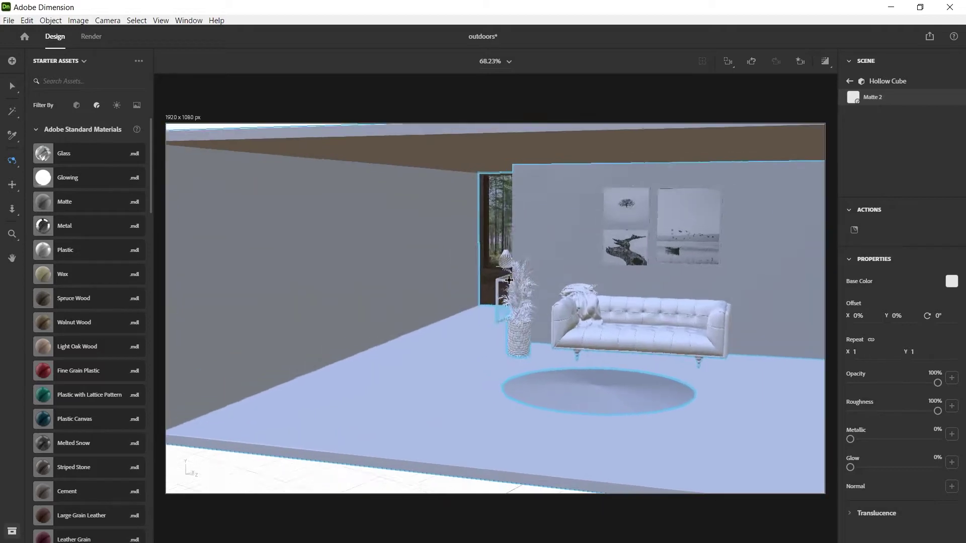
{"action": "scroll", "coordinate": [515, 318], "scroll_direction": "down", "scroll_amount": 5}
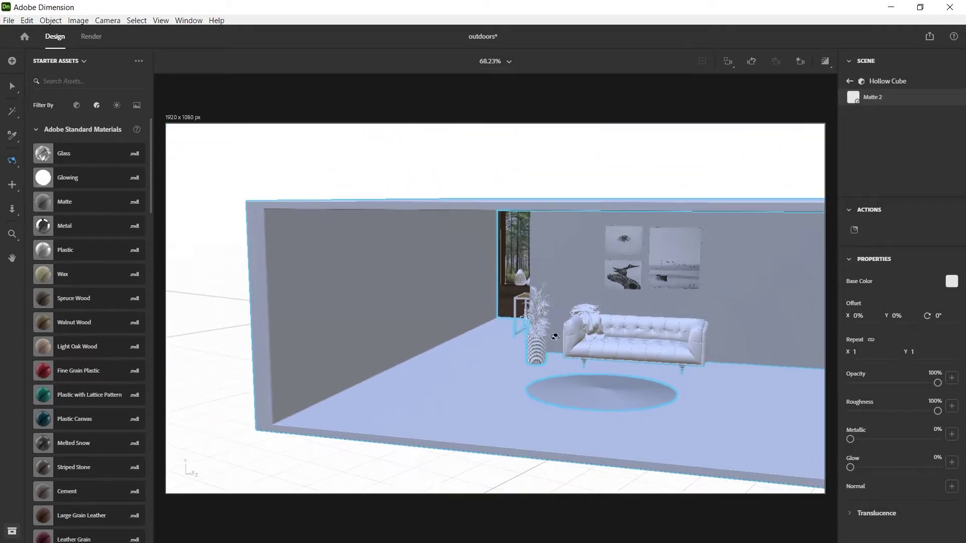
{"action": "left_click_drag", "start_coordinate": [523, 327], "coordinate": [611, 319]}
{"action": "scroll", "coordinate": [552, 288], "scroll_direction": "up", "scroll_amount": 3}
{"action": "left_click_drag", "start_coordinate": [552, 288], "coordinate": [558, 340]}
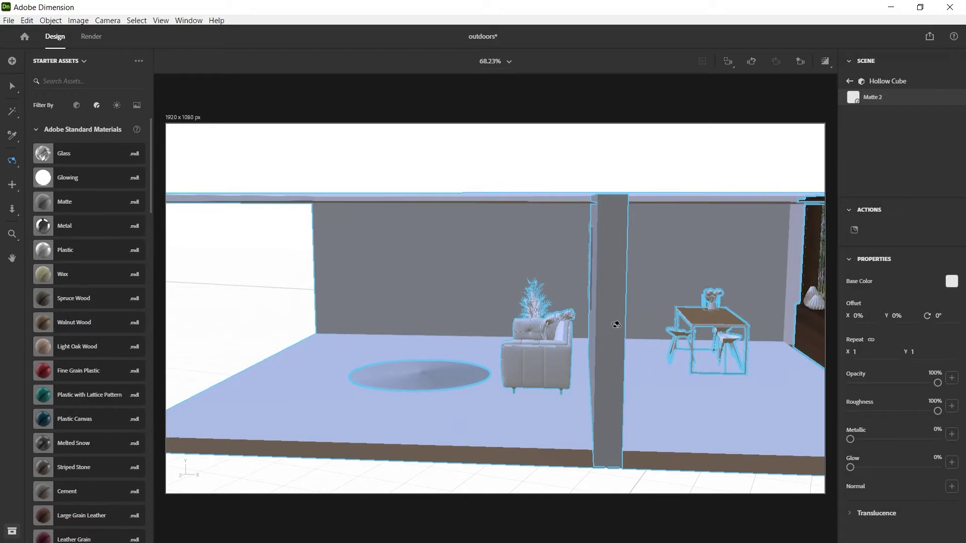
Rename the Cube that separates the living and dining areas as Dividing-wall
{"action": "key", "text": "v"}
{"action": "left_click", "coordinate": [623, 410]}
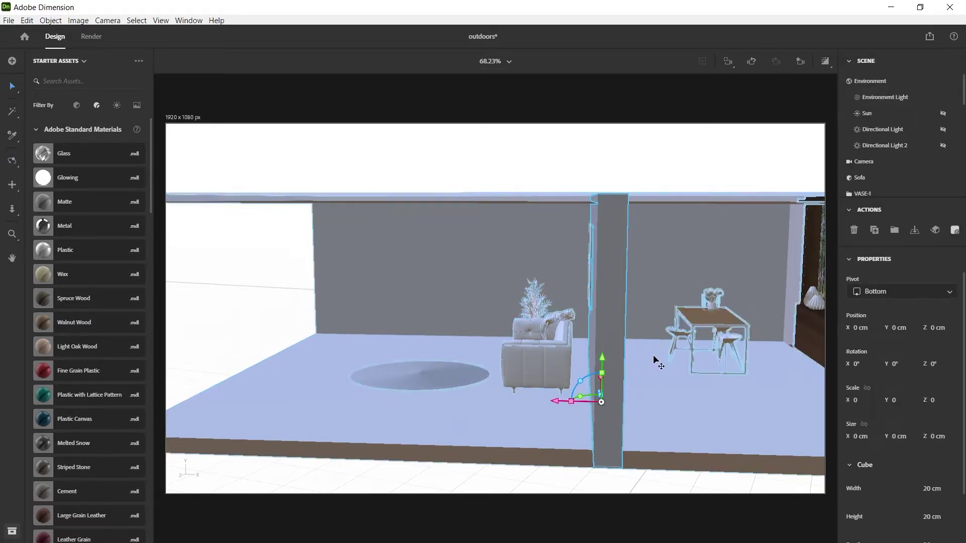
{"action": "scroll", "coordinate": [911, 151], "scroll_direction": "down", "scroll_amount": 5}
{"action": "scroll", "coordinate": [901, 166], "scroll_direction": "up", "scroll_amount": 4}
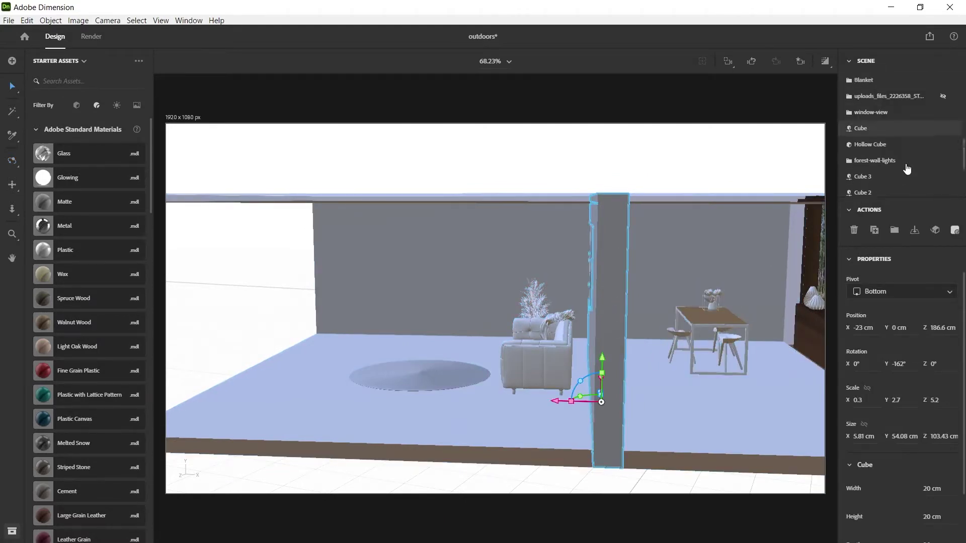
{"action": "double_click", "coordinate": [861, 129]}
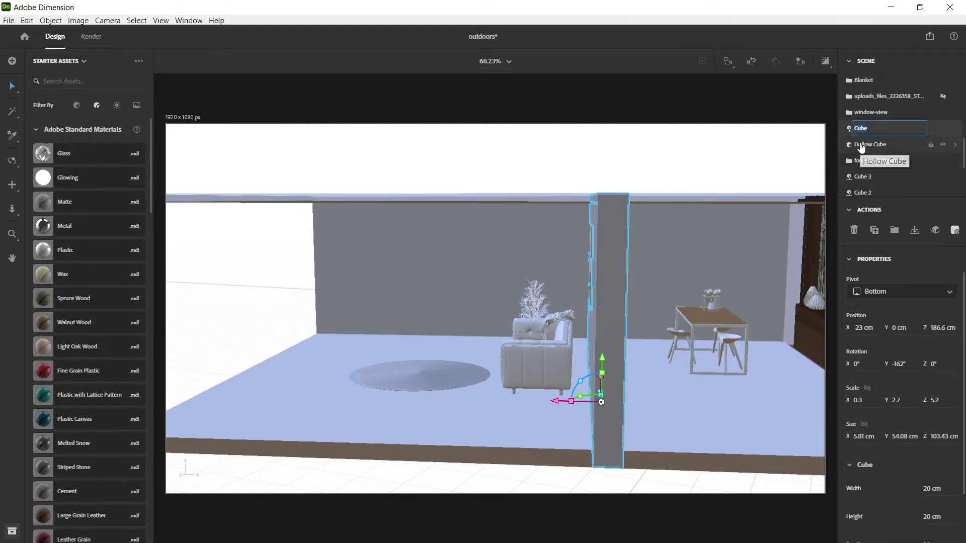
{"action": "type", "text": "dl"}
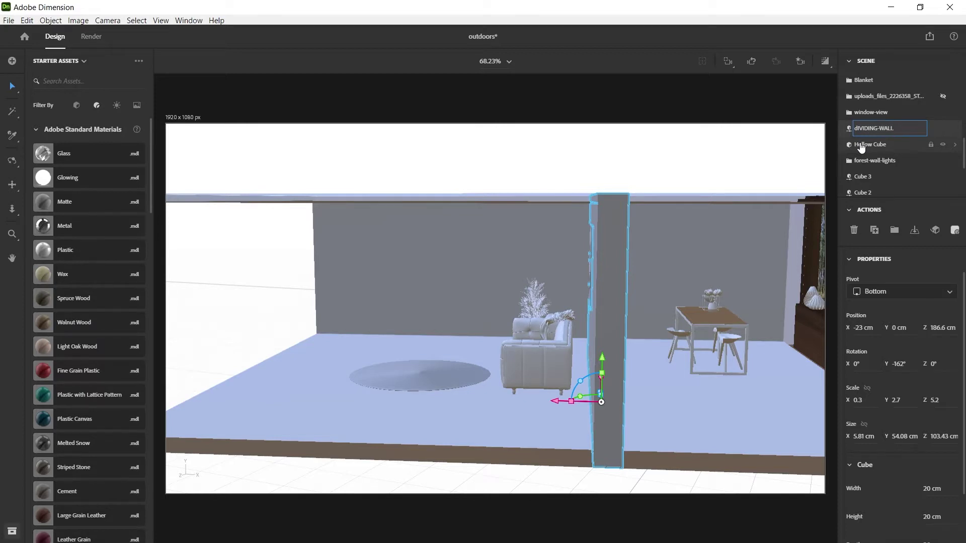
{"action": "key", "text": "BackSpace"}
{"action": "key", "text": "BackSpace"}
{"action": "key", "text": "BackSpace"}
{"action": "key", "text": "BackSpace"}
{"action": "key", "text": "BackSpace"}
{"action": "key", "text": "BackSpace"}
{"action": "key", "text": "BackSpace"}
{"action": "key", "text": "BackSpace"}
{"action": "key", "text": "BackSpace"}
{"action": "key", "text": "BackSpace"}
{"action": "key", "text": "BackSpace"}
{"action": "key", "text": "BackSpace"}
{"action": "key", "text": "Return"}
Apply the Matte material to the dividing wall and set its base color to E6E6E6
{"action": "key", "text": "1"}
{"action": "left_click_drag", "start_coordinate": [476, 319], "coordinate": [507, 315]}
{"action": "key", "text": "v"}
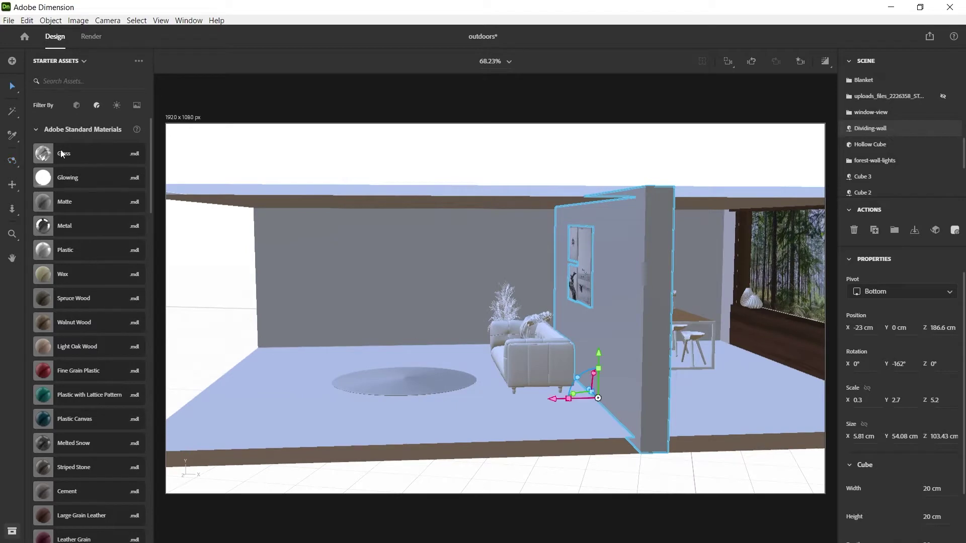
{"action": "left_click_drag", "start_coordinate": [68, 208], "coordinate": [574, 290]}
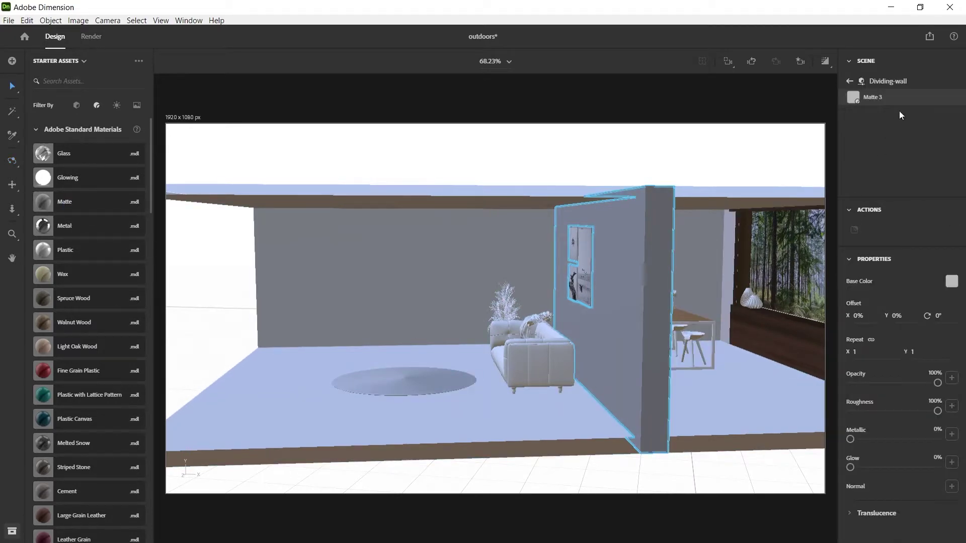
{"action": "left_click", "coordinate": [951, 282]}
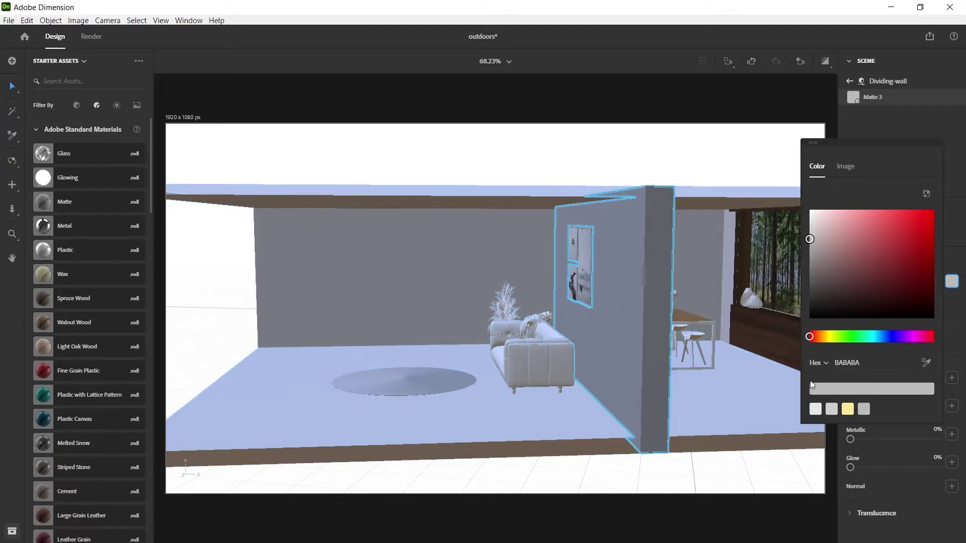
{"action": "left_click", "coordinate": [816, 410]}
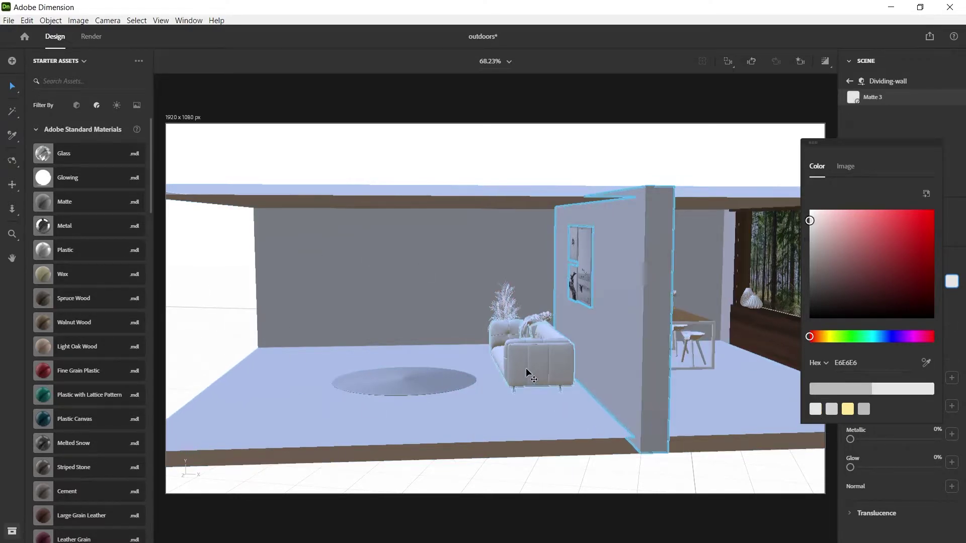
Examine the recolored dividing wall with its pictures, the sofa and the adjoining side wall from the front
{"action": "key", "text": "1"}
{"action": "mouse_move", "coordinate": [419, 309]}
{"action": "left_mouse_down"}
{"action": "mouse_move", "coordinate": [572, 315]}
{"action": "mouse_move", "coordinate": [599, 287]}
{"action": "mouse_move", "coordinate": [582, 308]}
{"action": "mouse_move", "coordinate": [535, 315]}
{"action": "mouse_move", "coordinate": [621, 304]}
{"action": "mouse_move", "coordinate": [413, 317]}
{"action": "mouse_move", "coordinate": [422, 310]}
{"action": "left_mouse_up"}
{"action": "scroll", "coordinate": [422, 311], "scroll_direction": "up", "scroll_amount": 10}
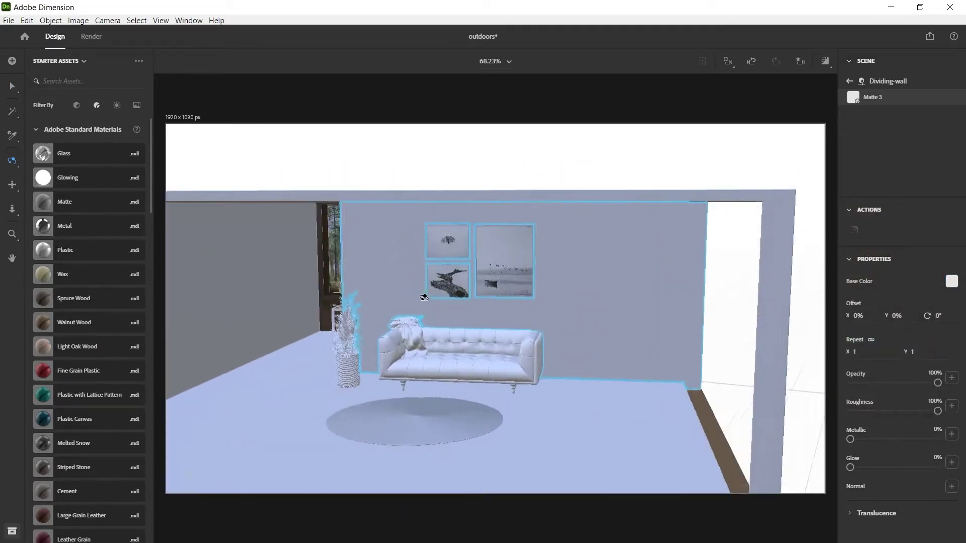
{"action": "left_click_drag", "start_coordinate": [395, 279], "coordinate": [416, 273]}
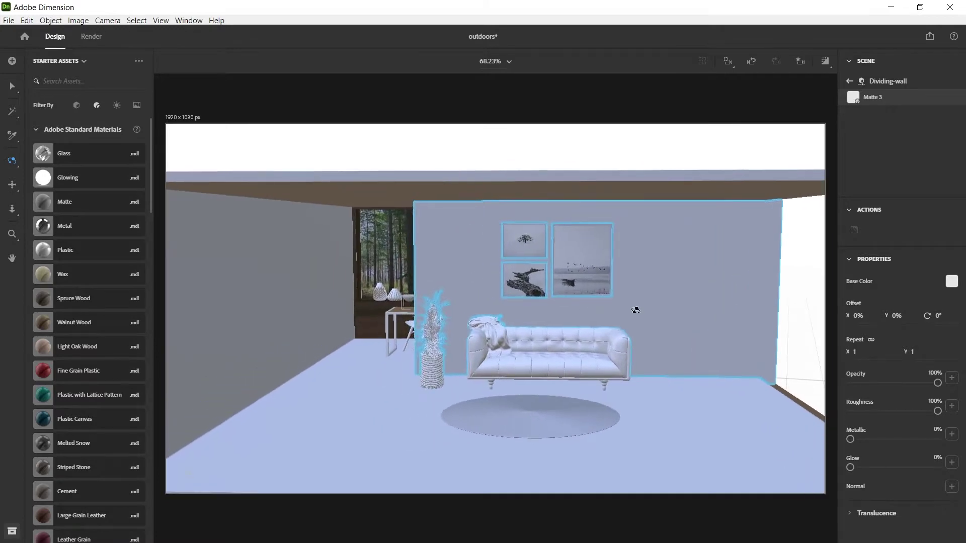
{"action": "left_click_drag", "start_coordinate": [634, 308], "coordinate": [653, 297]}
{"action": "left_click_drag", "start_coordinate": [623, 320], "coordinate": [539, 283]}
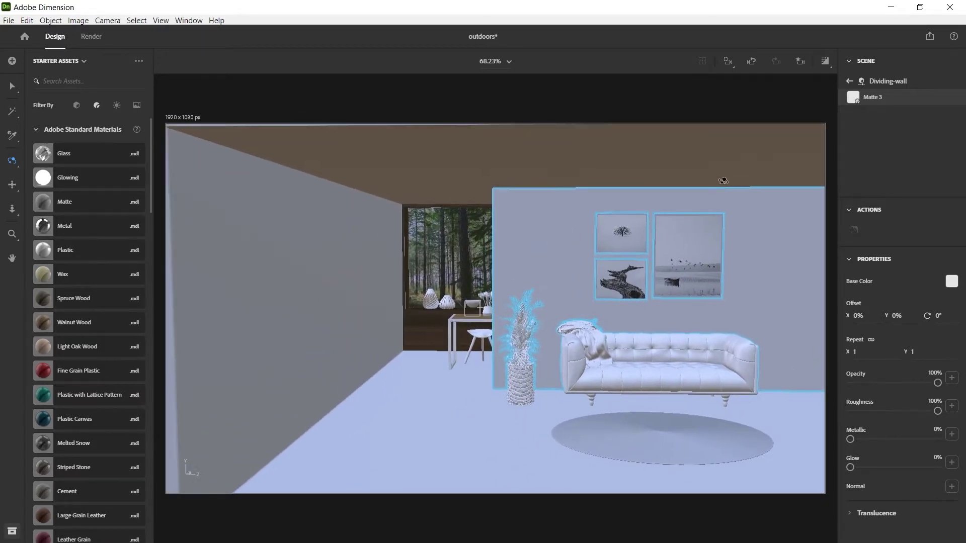
Make the Sun and Directional Light visible and preview the rendered room from the Main-view camera bookmark
{"action": "left_click", "coordinate": [849, 83]}
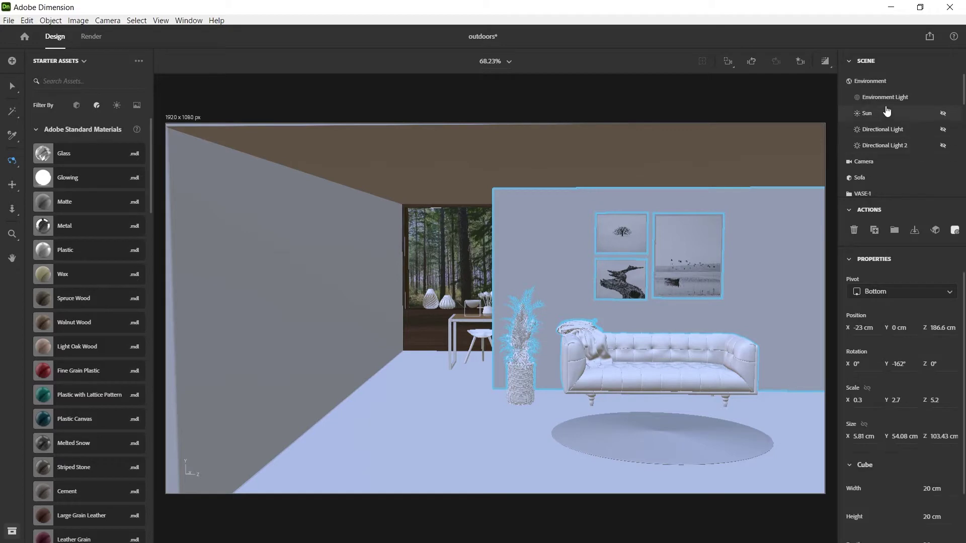
{"action": "left_click", "coordinate": [921, 117]}
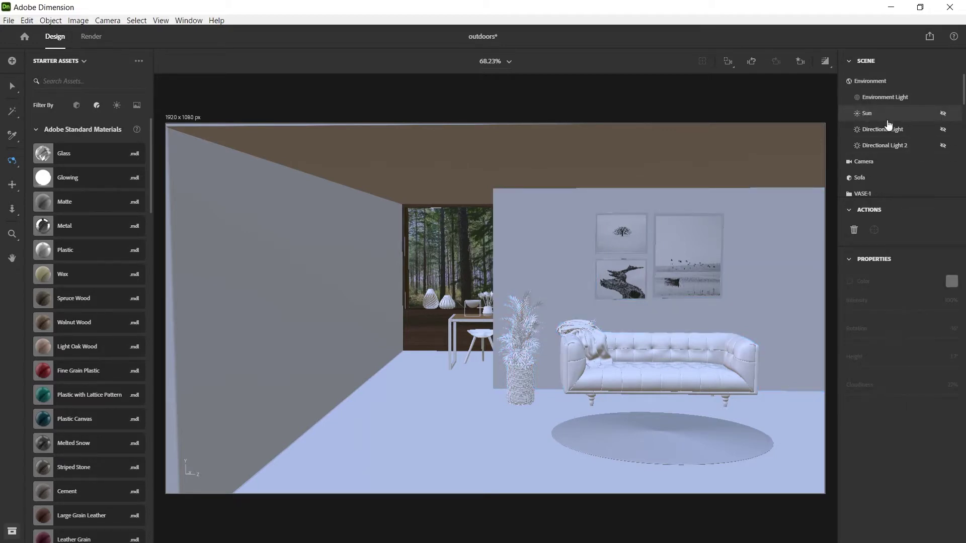
{"action": "left_click", "coordinate": [944, 115]}
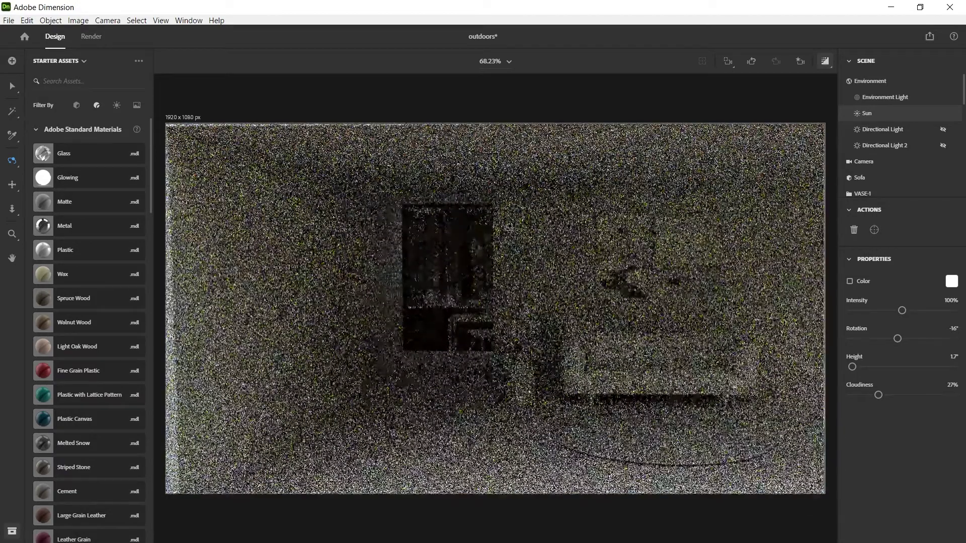
{"action": "left_click", "coordinate": [943, 131]}
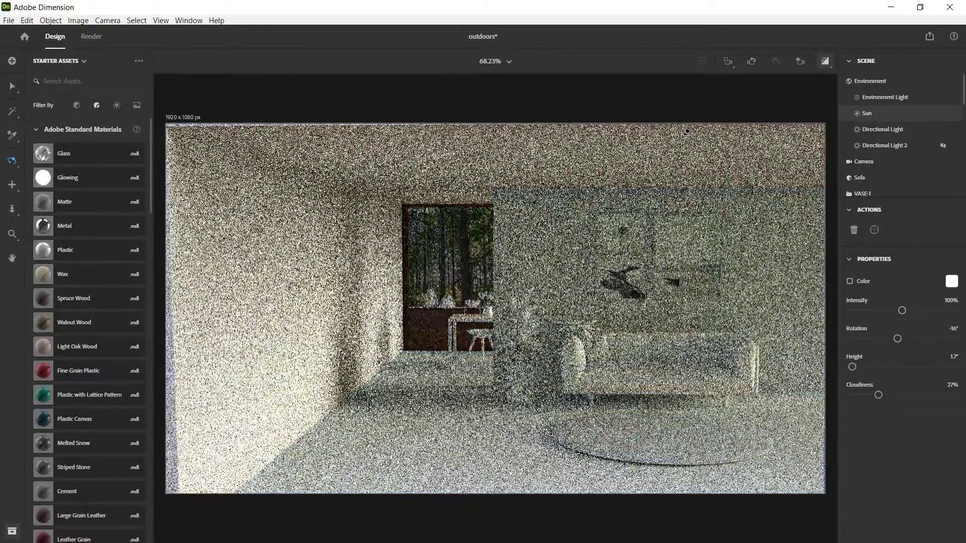
{"action": "left_click", "coordinate": [800, 61]}
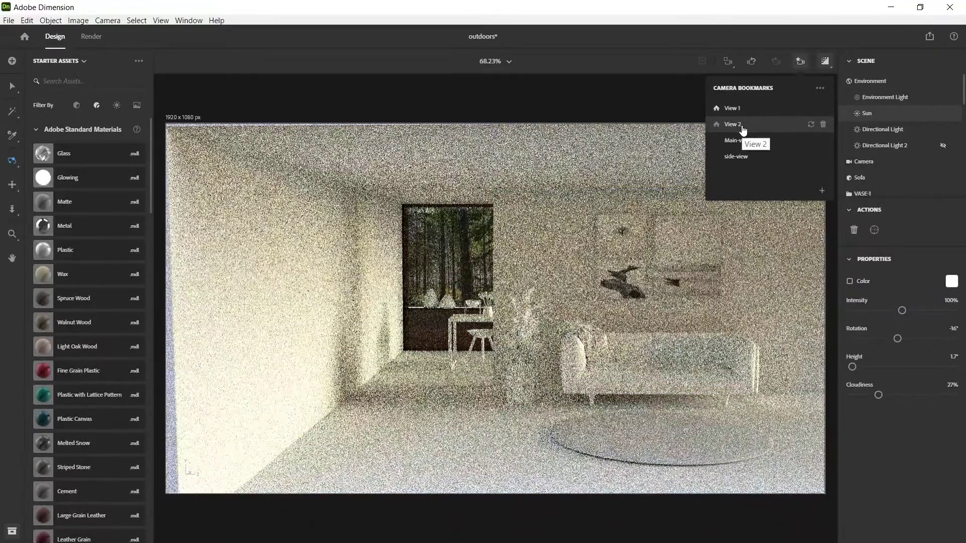
{"action": "left_click", "coordinate": [743, 142]}
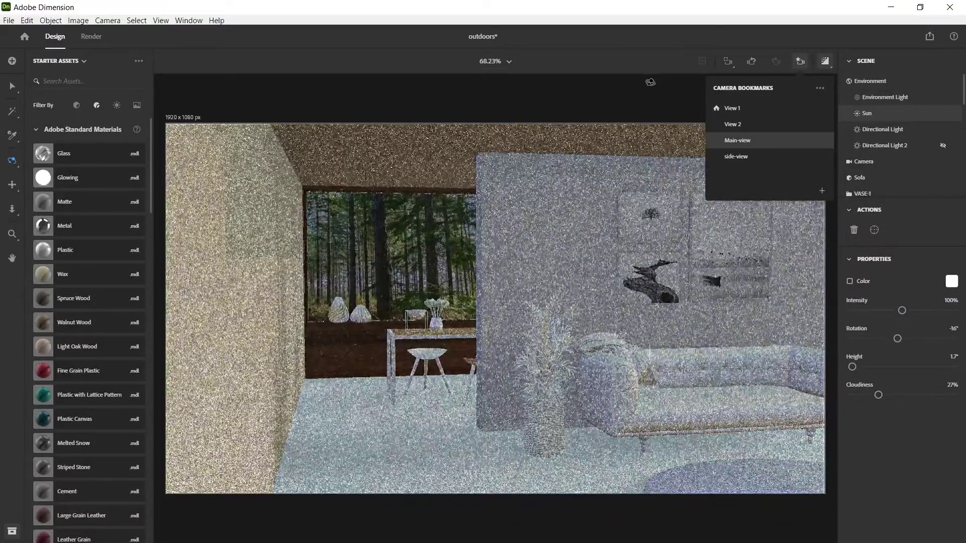
{"action": "left_click", "coordinate": [664, 94]}
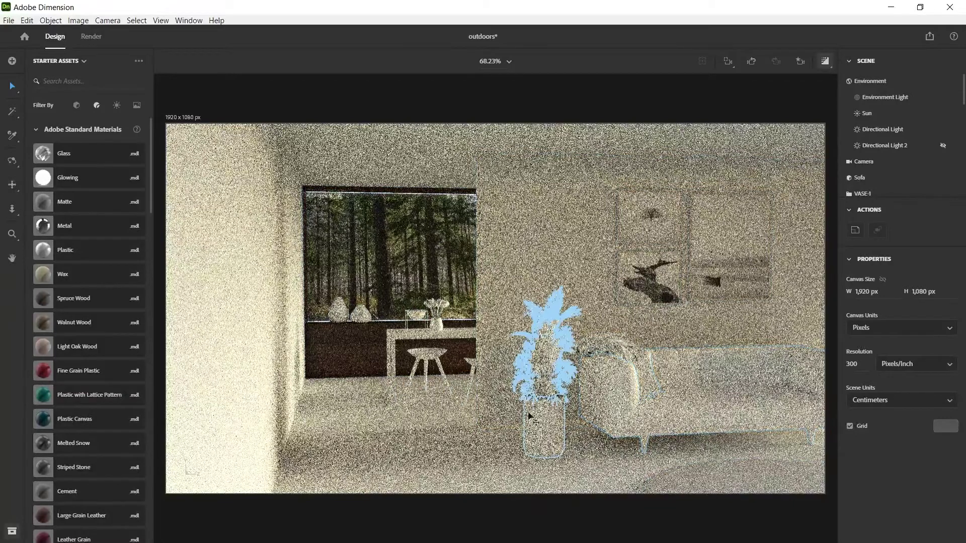
Turn off the render preview and hide the Sun and Directional Light
{"action": "left_click", "coordinate": [826, 62]}
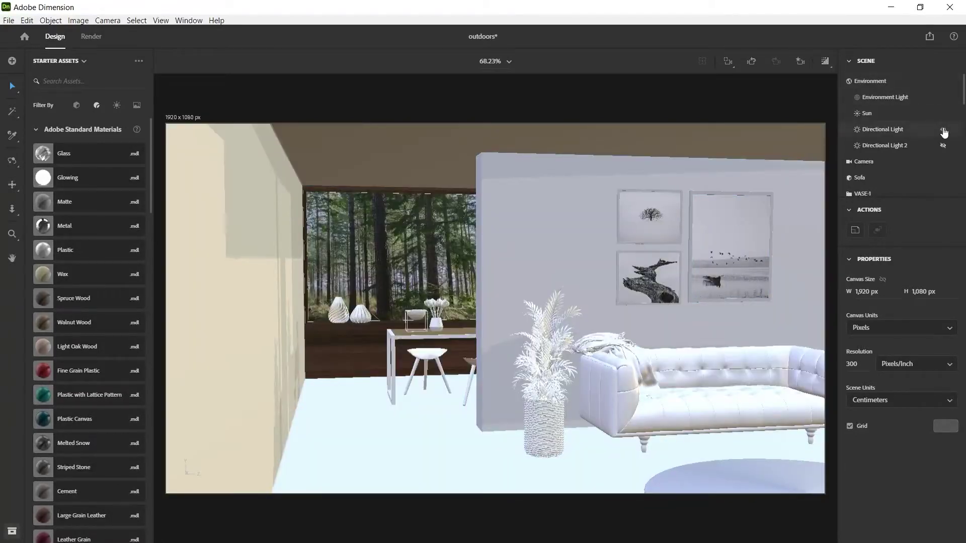
{"action": "left_click", "coordinate": [943, 115]}
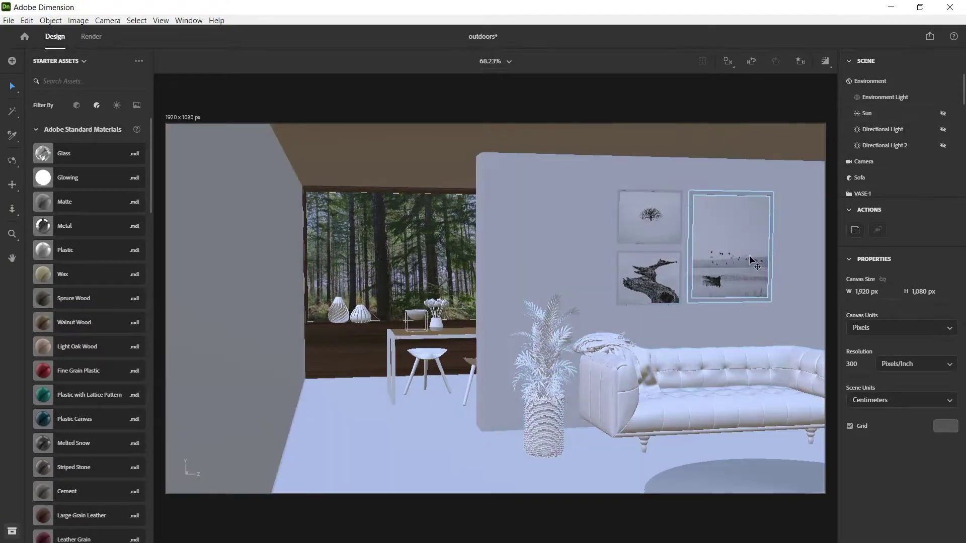
Apply the Weave Fabric material to the blanket draped over the sofa's arm
{"action": "scroll", "coordinate": [750, 255], "scroll_direction": "down", "scroll_amount": 3}
{"action": "key", "text": "1"}
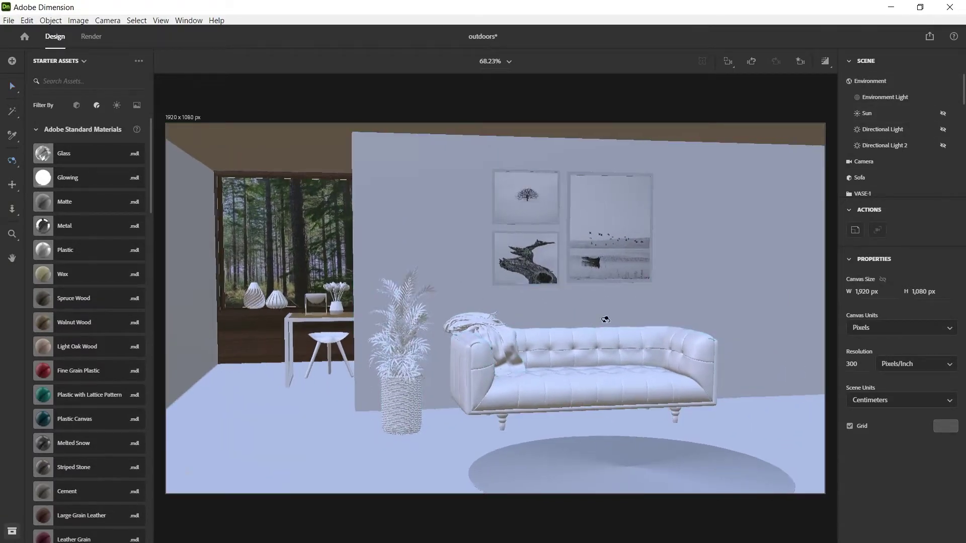
{"action": "left_click_drag", "start_coordinate": [604, 325], "coordinate": [540, 242]}
{"action": "key", "text": "v"}
{"action": "left_click", "coordinate": [471, 235]}
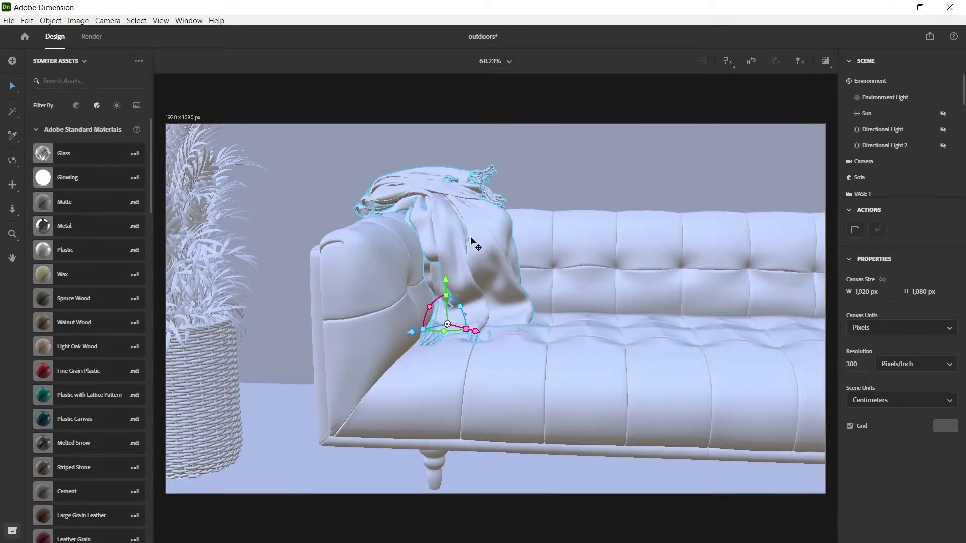
{"action": "scroll", "coordinate": [86, 319], "scroll_direction": "down", "scroll_amount": 5}
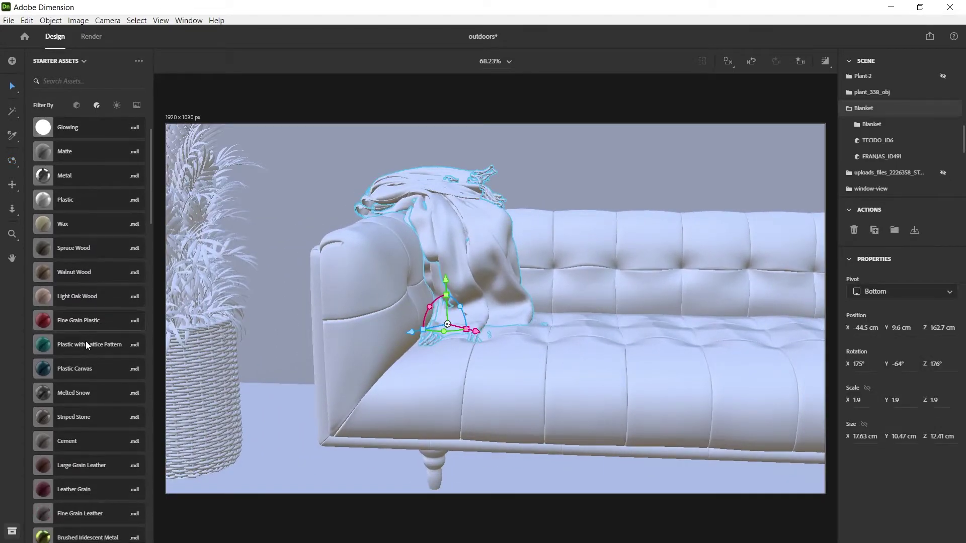
{"action": "scroll", "coordinate": [103, 344], "scroll_direction": "down", "scroll_amount": 5}
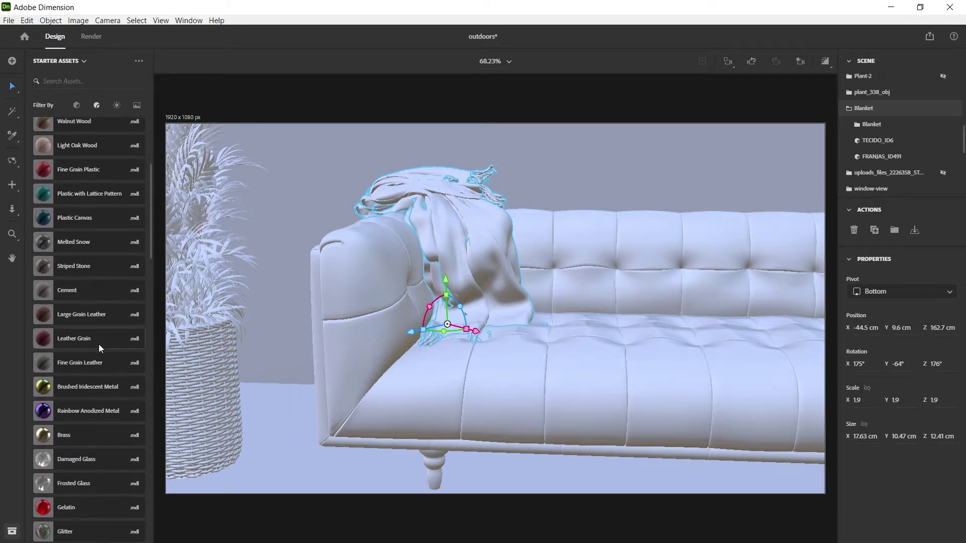
{"action": "scroll", "coordinate": [96, 373], "scroll_direction": "down", "scroll_amount": 12}
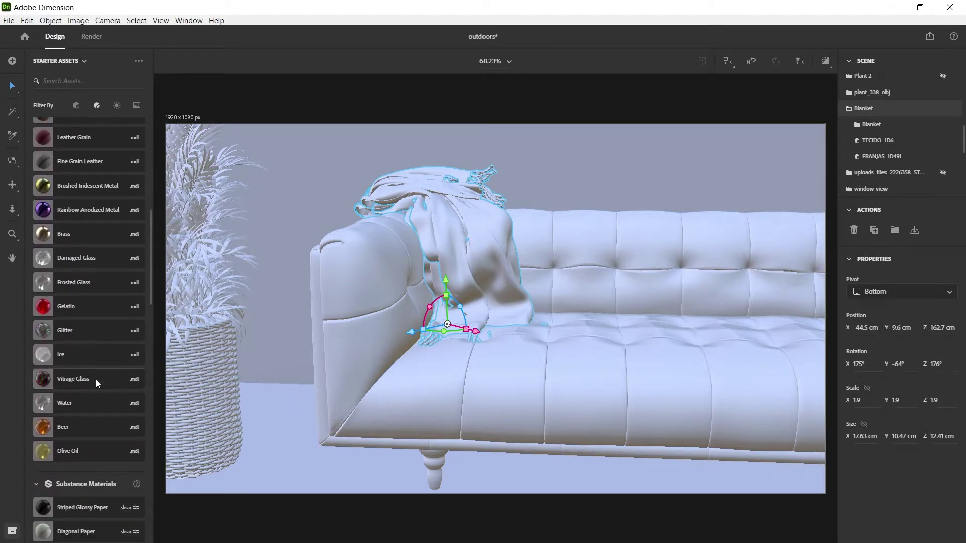
{"action": "scroll", "coordinate": [94, 364], "scroll_direction": "down", "scroll_amount": 5}
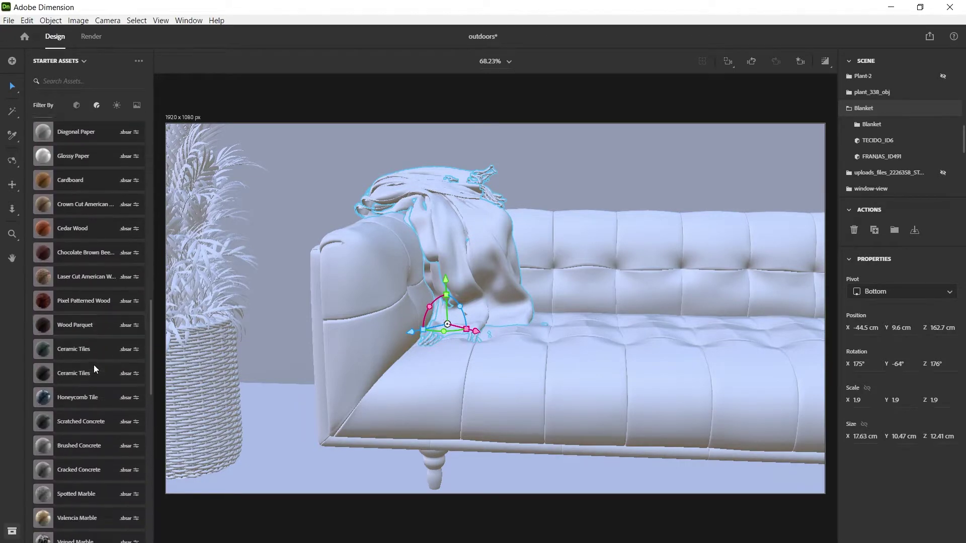
{"action": "scroll", "coordinate": [98, 368], "scroll_direction": "down", "scroll_amount": 2}
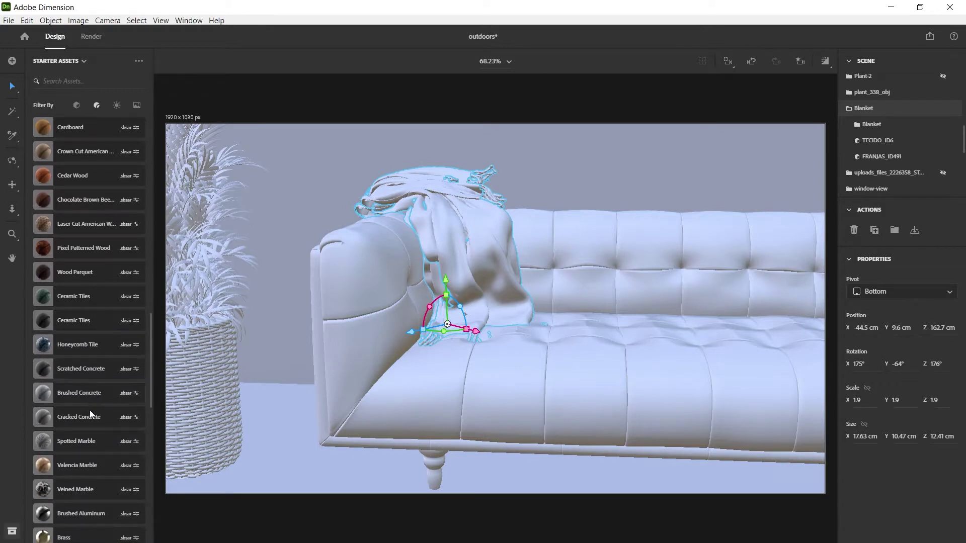
{"action": "scroll", "coordinate": [90, 410], "scroll_direction": "down", "scroll_amount": 3}
{"action": "scroll", "coordinate": [89, 427], "scroll_direction": "down", "scroll_amount": 8}
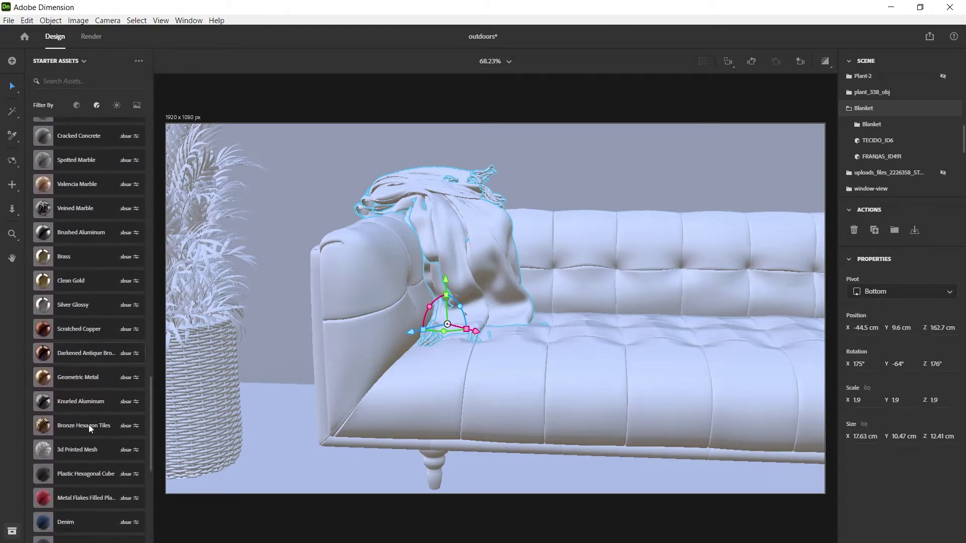
{"action": "scroll", "coordinate": [91, 429], "scroll_direction": "down", "scroll_amount": 2}
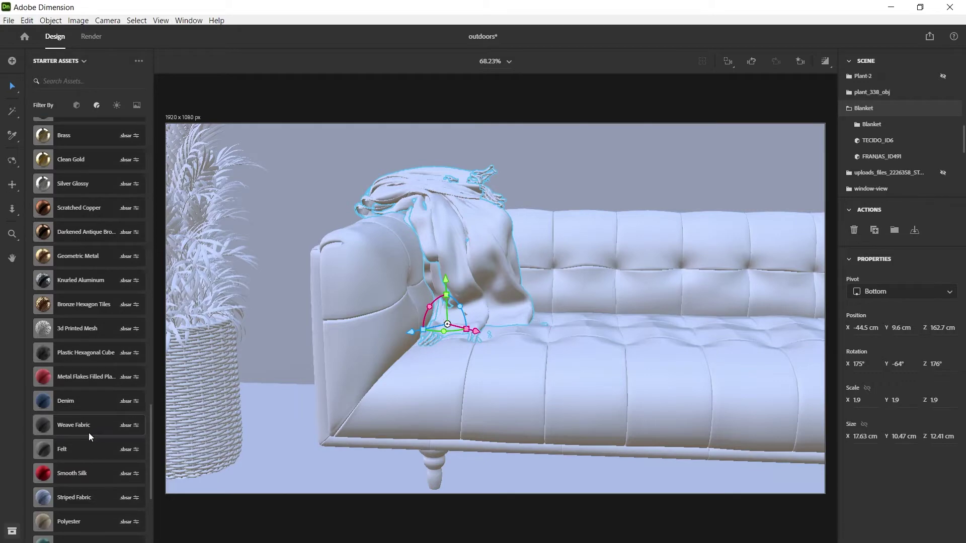
{"action": "scroll", "coordinate": [99, 409], "scroll_direction": "down", "scroll_amount": 2}
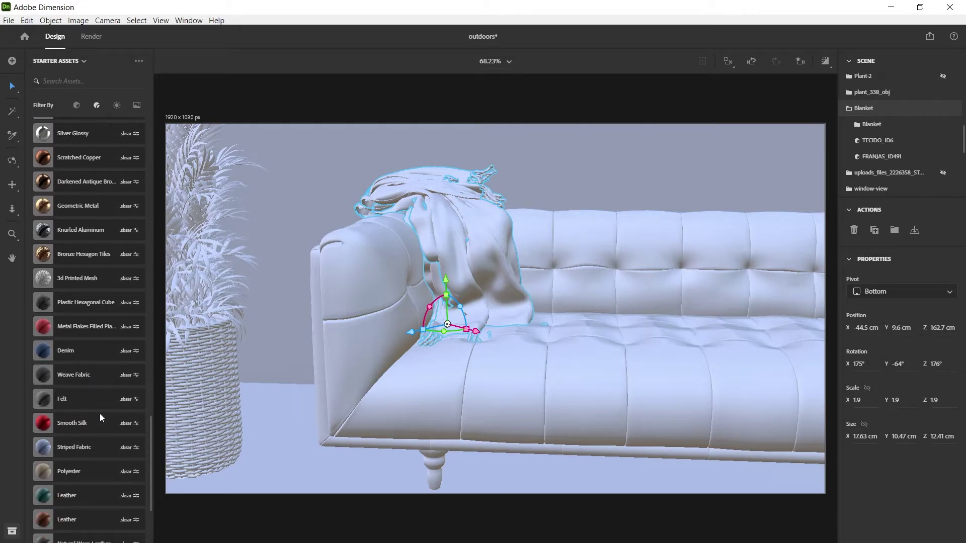
{"action": "left_click", "coordinate": [77, 376]}
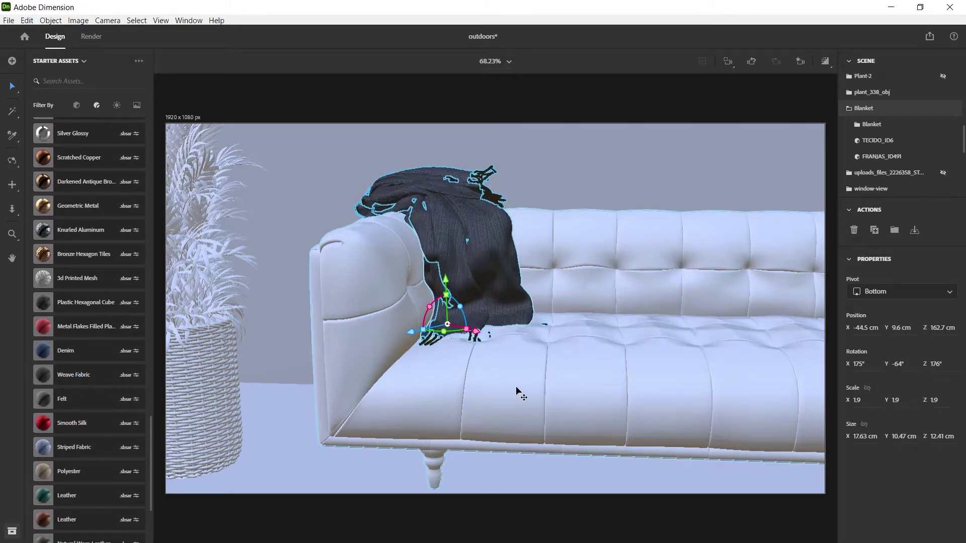
Examine the draped blanket up close and the material assigned to its TECIDO_ID6 part
{"action": "scroll", "coordinate": [494, 240], "scroll_direction": "up", "scroll_amount": 10}
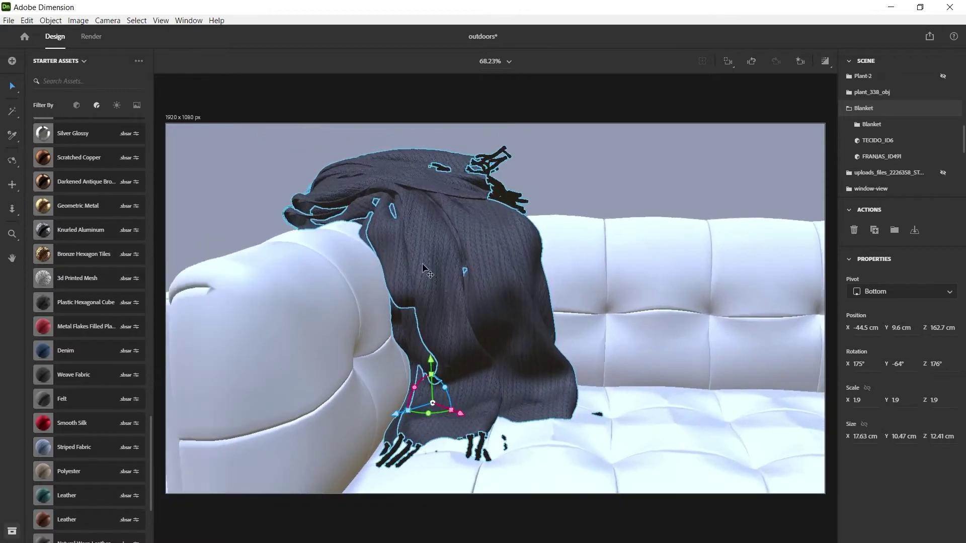
{"action": "scroll", "coordinate": [450, 260], "scroll_direction": "down", "scroll_amount": 10}
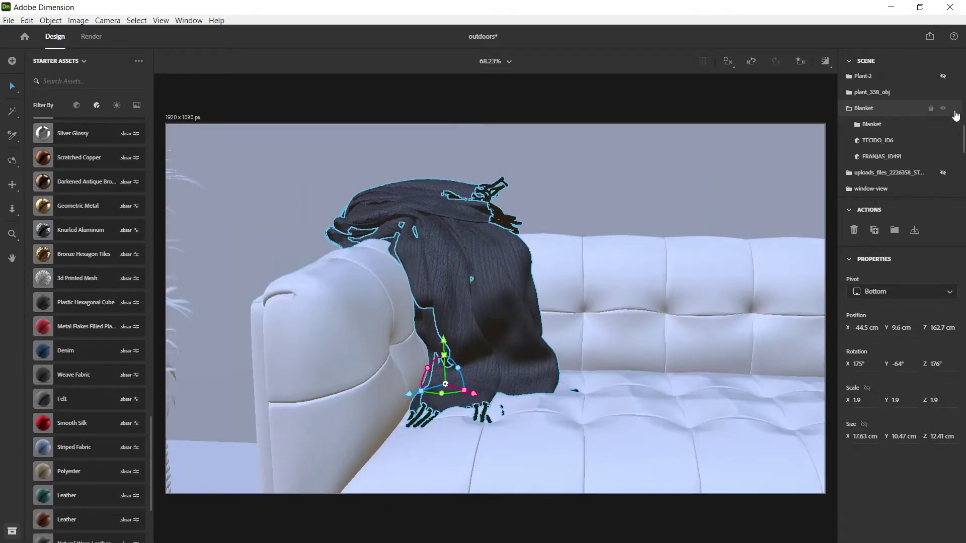
{"action": "left_click", "coordinate": [873, 127]}
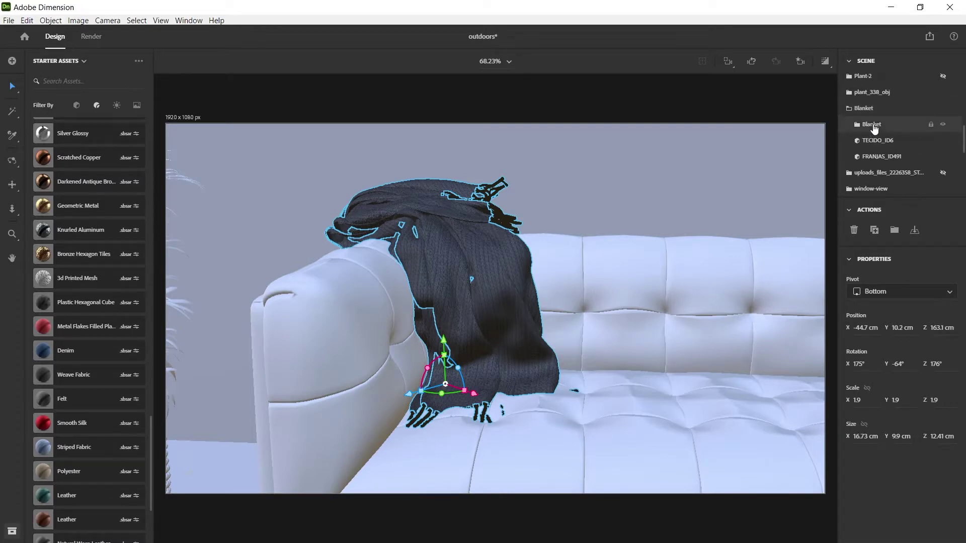
{"action": "left_click", "coordinate": [955, 141]}
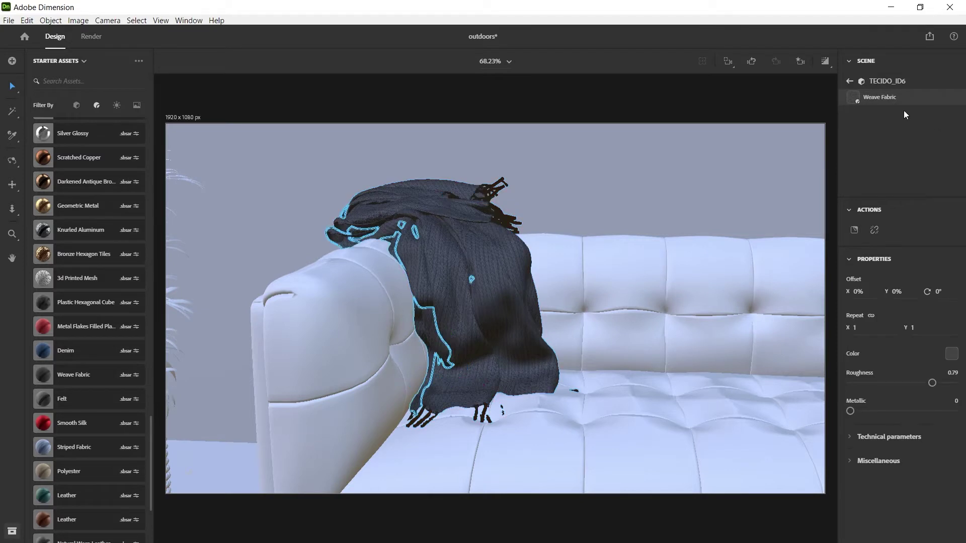
{"action": "left_click", "coordinate": [850, 82]}
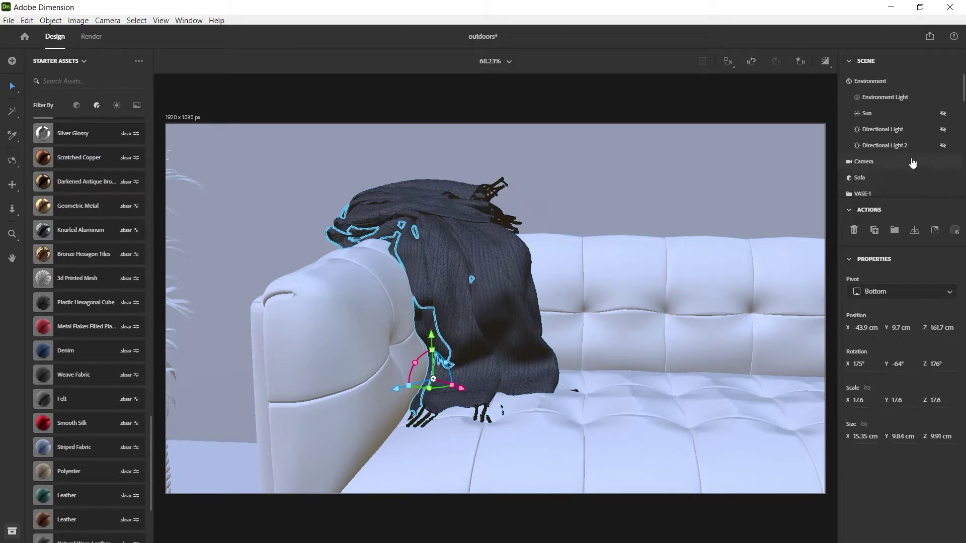
{"action": "scroll", "coordinate": [913, 163], "scroll_direction": "down", "scroll_amount": 5}
{"action": "left_click", "coordinate": [484, 250]}
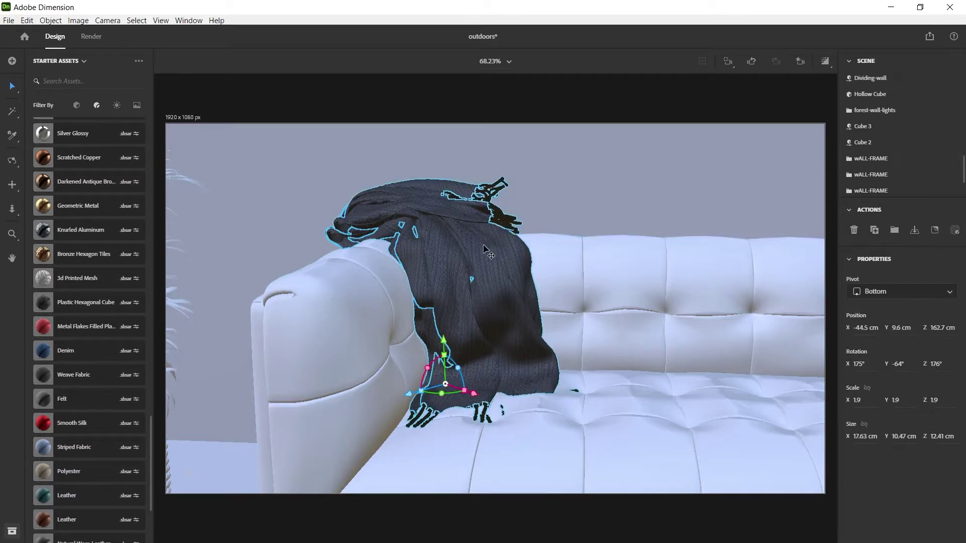
Group the blanket's loose TECIDO_ID6 and FRANJAS_ID491 parts and rename the new group Blanket 2
{"action": "scroll", "coordinate": [905, 148], "scroll_direction": "up", "scroll_amount": 5}
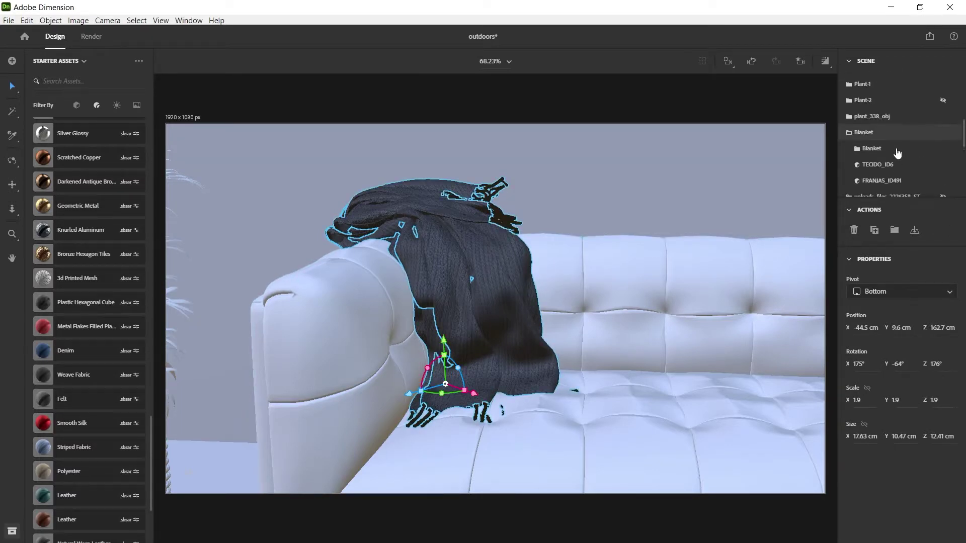
{"action": "scroll", "coordinate": [898, 152], "scroll_direction": "down", "scroll_amount": 3}
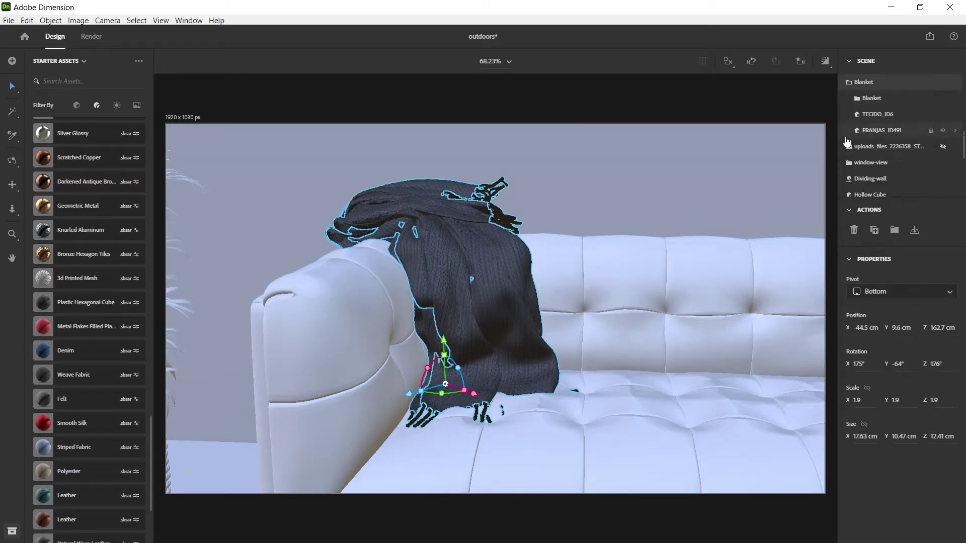
{"action": "left_click", "coordinate": [879, 115]}
{"action": "left_click", "coordinate": [881, 132], "text": "shift"}
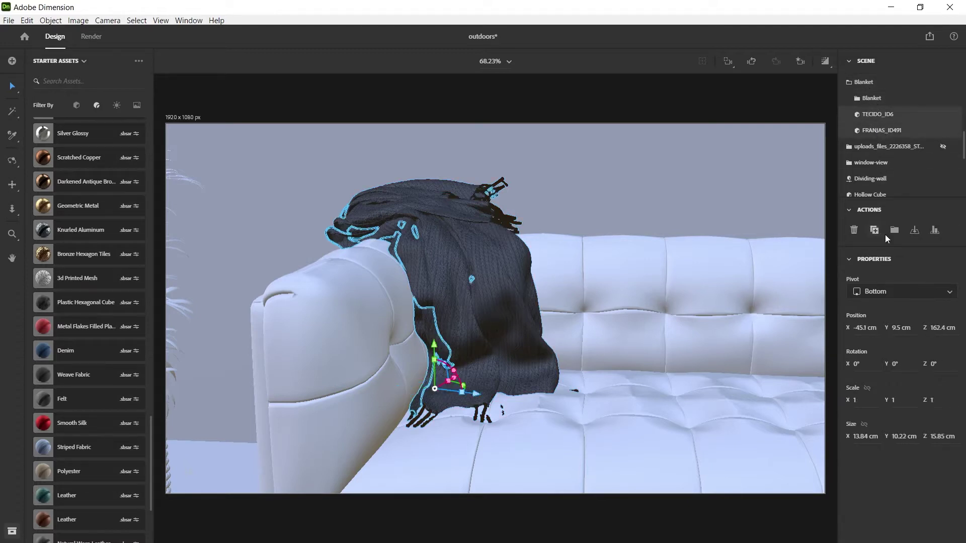
{"action": "left_click", "coordinate": [894, 231]}
{"action": "double_click", "coordinate": [874, 117]}
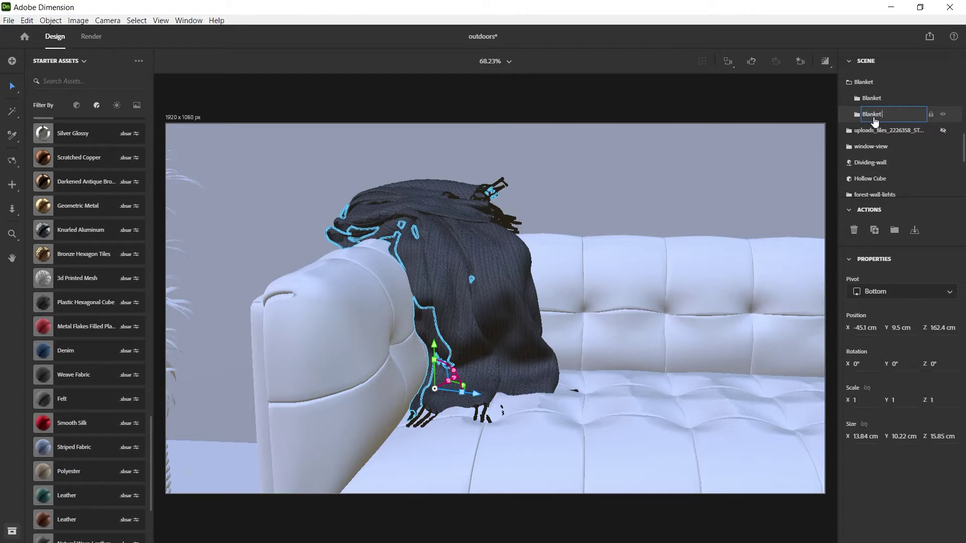
{"action": "type", "text": "Blanket 2"}
{"action": "key", "text": "Return"}
Hide and reshow the nested Blanket group to check which part of the draped blanket it contains
{"action": "left_click", "coordinate": [873, 99]}
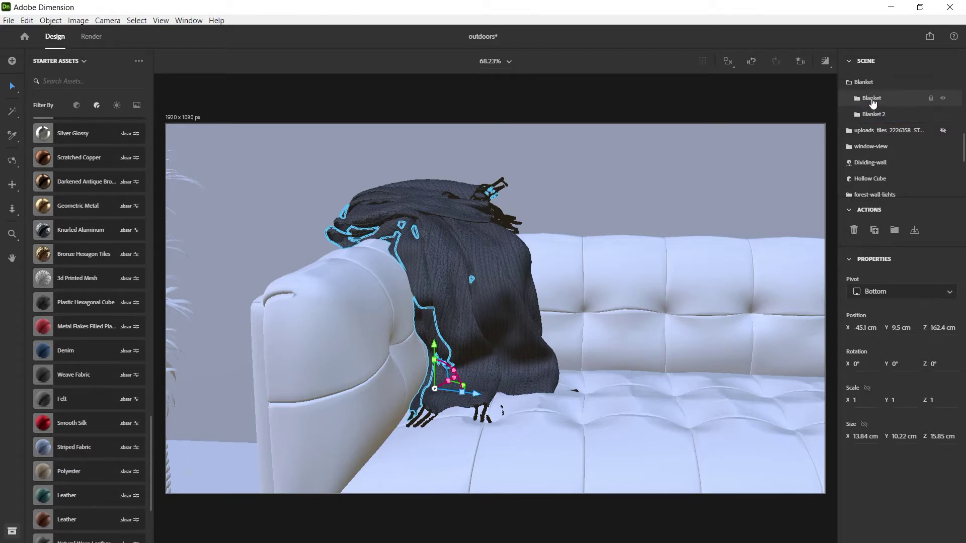
{"action": "left_click", "coordinate": [944, 100]}
{"action": "left_click", "coordinate": [944, 99]}
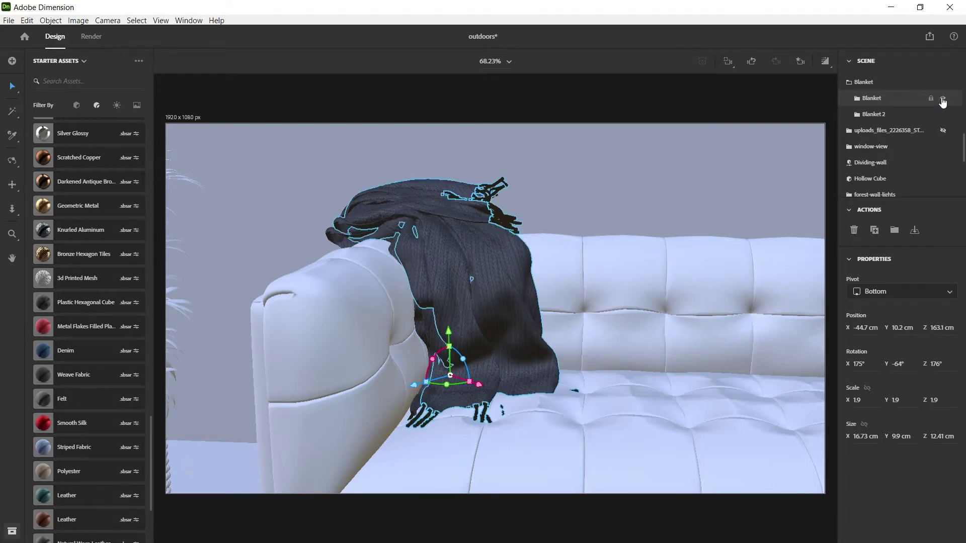
{"action": "left_click", "coordinate": [943, 100]}
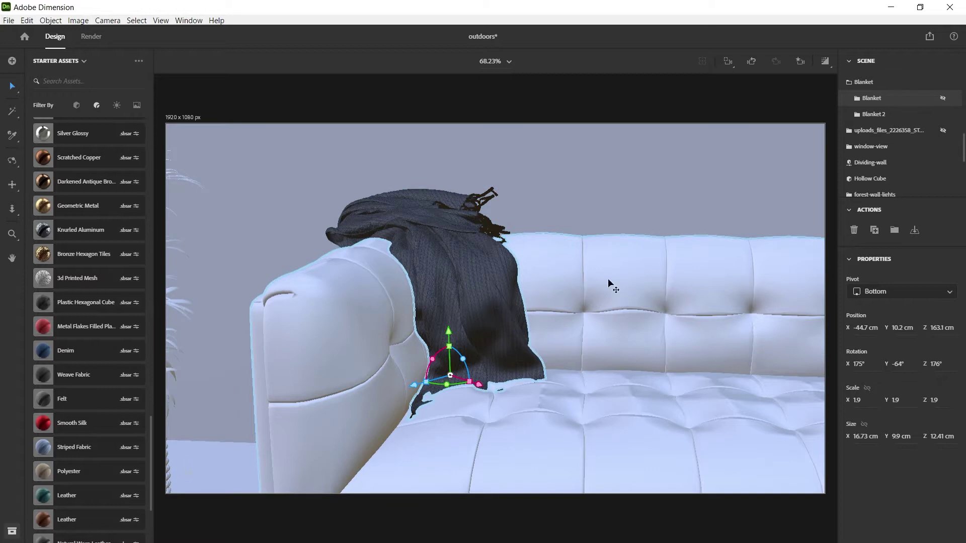
{"action": "left_click", "coordinate": [943, 99]}
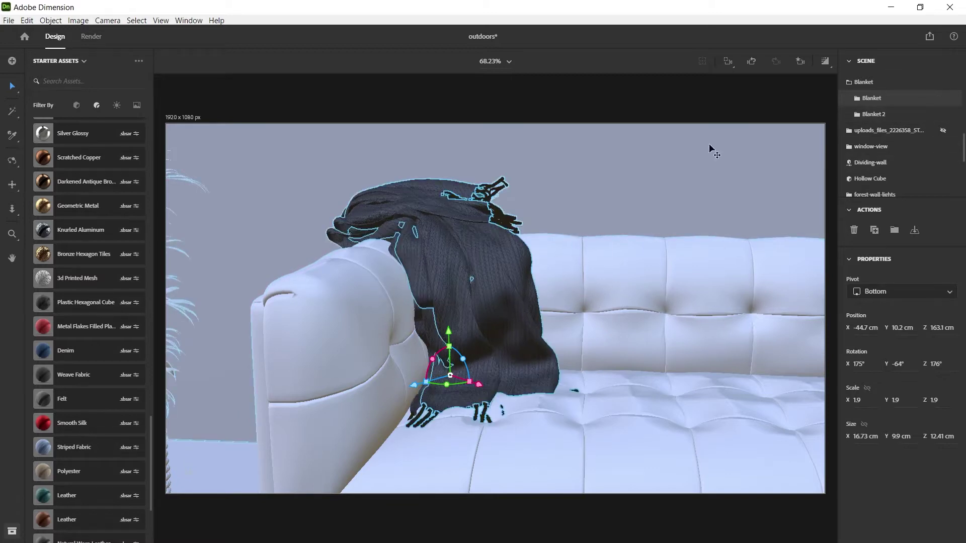
{"action": "left_click", "coordinate": [854, 87]}
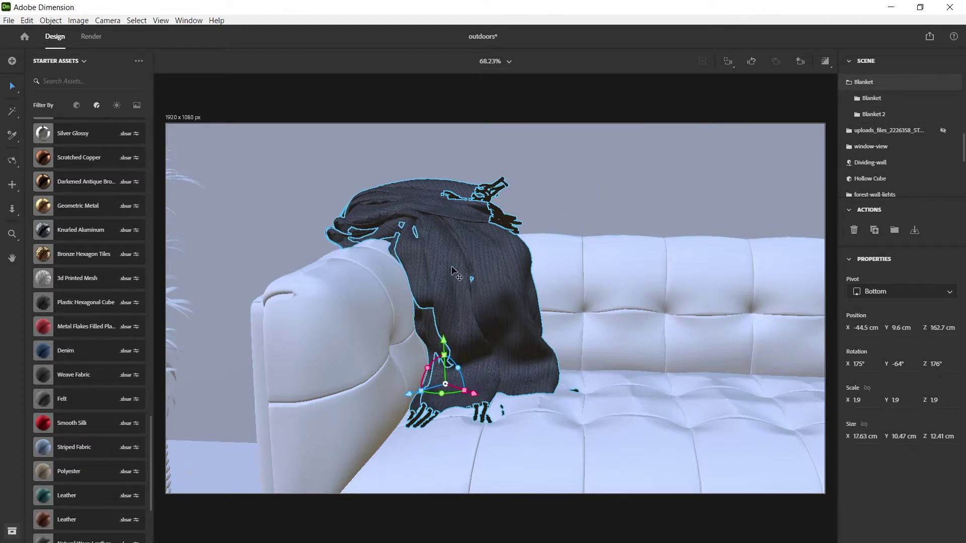
Set the Weave Fabric color of the TECIDO_ID6 part in the nested Blanket group to E6E6E6
{"action": "left_click", "coordinate": [878, 98]}
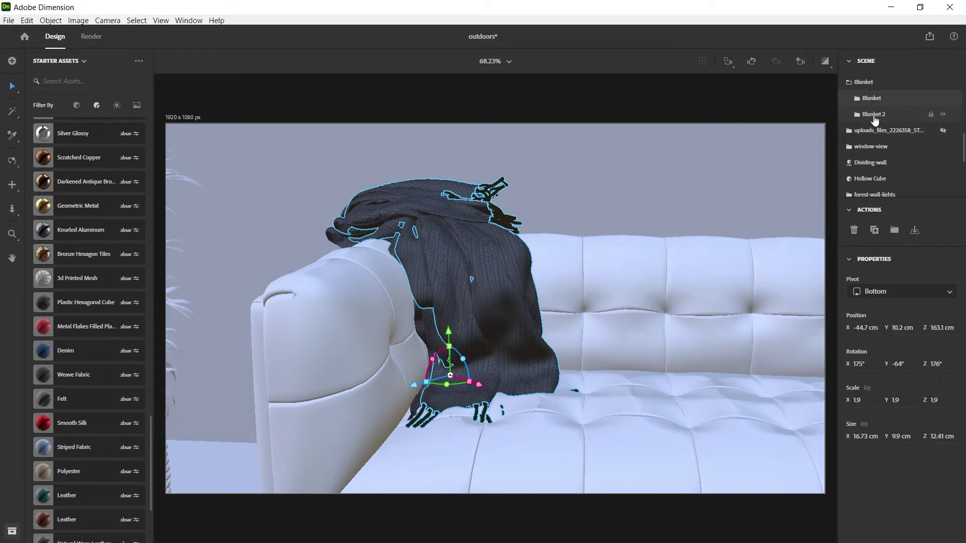
{"action": "left_click", "coordinate": [875, 115]}
{"action": "left_click", "coordinate": [872, 100]}
{"action": "left_click", "coordinate": [859, 101]}
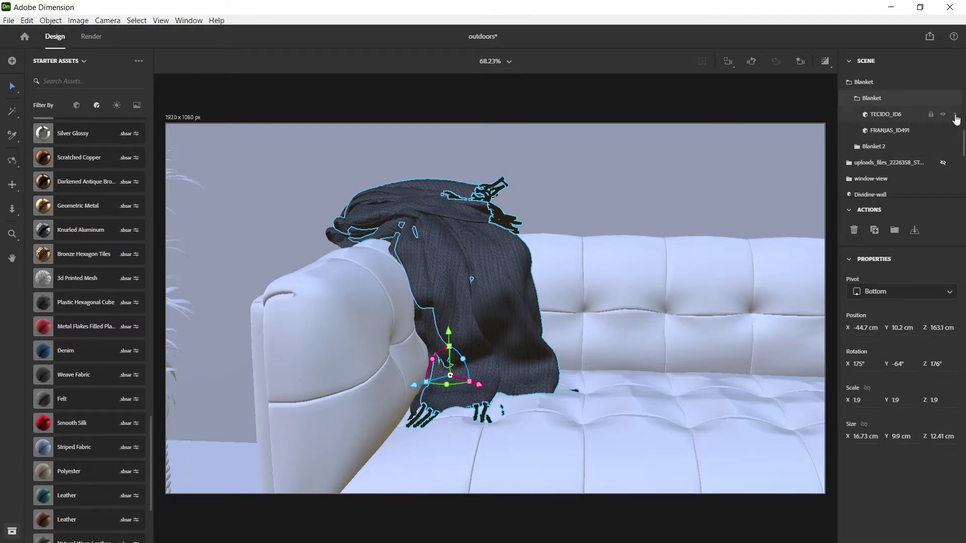
{"action": "left_click", "coordinate": [876, 116]}
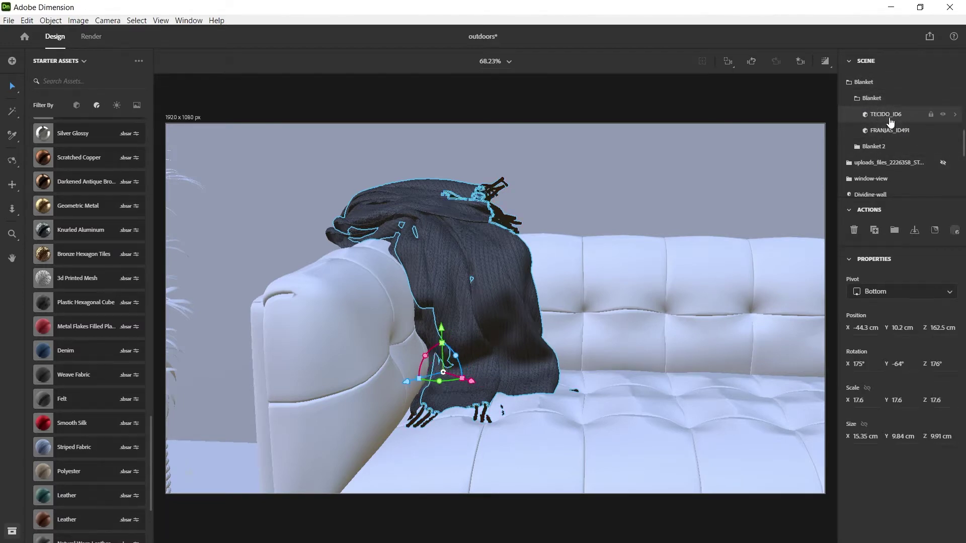
{"action": "left_click", "coordinate": [956, 115]}
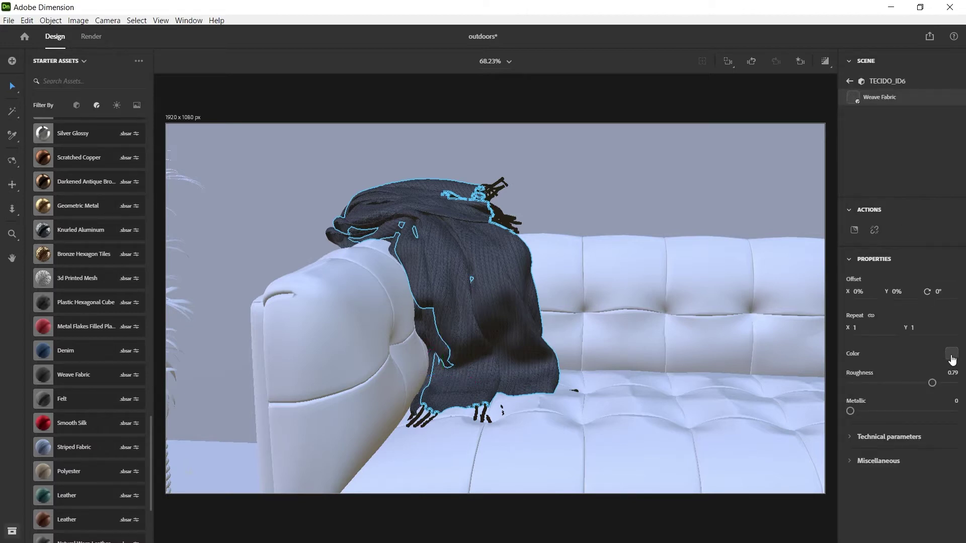
{"action": "left_click", "coordinate": [951, 355]}
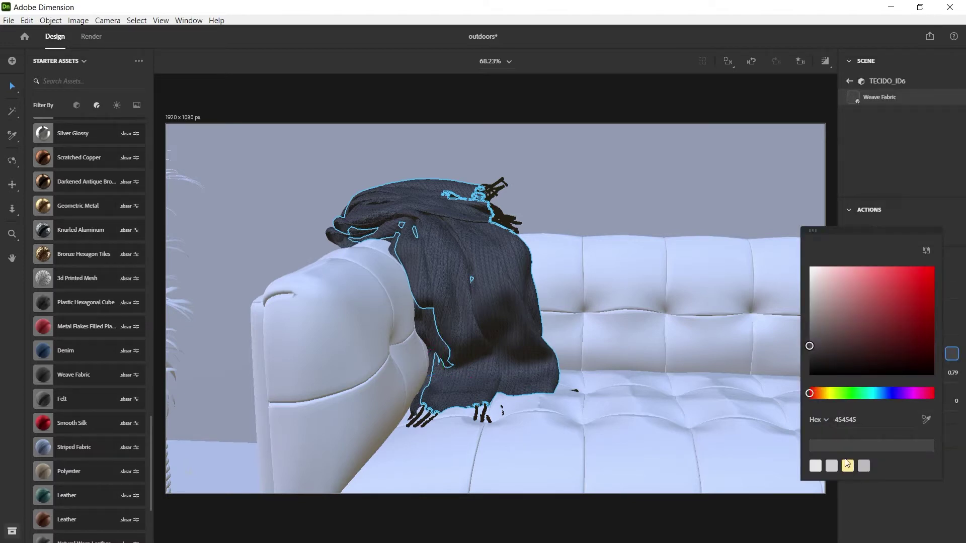
{"action": "left_click_drag", "start_coordinate": [824, 319], "coordinate": [790, 280]}
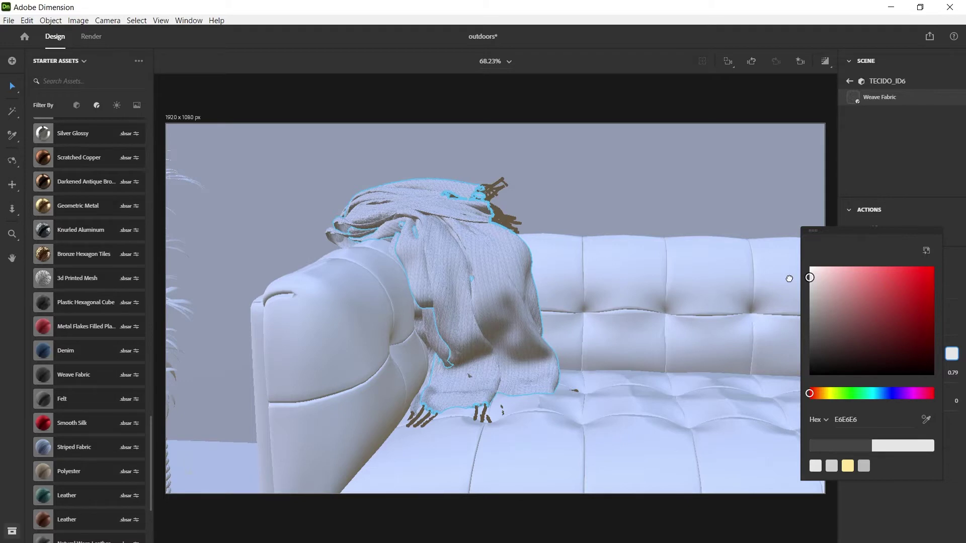
{"action": "left_click", "coordinate": [850, 106]}
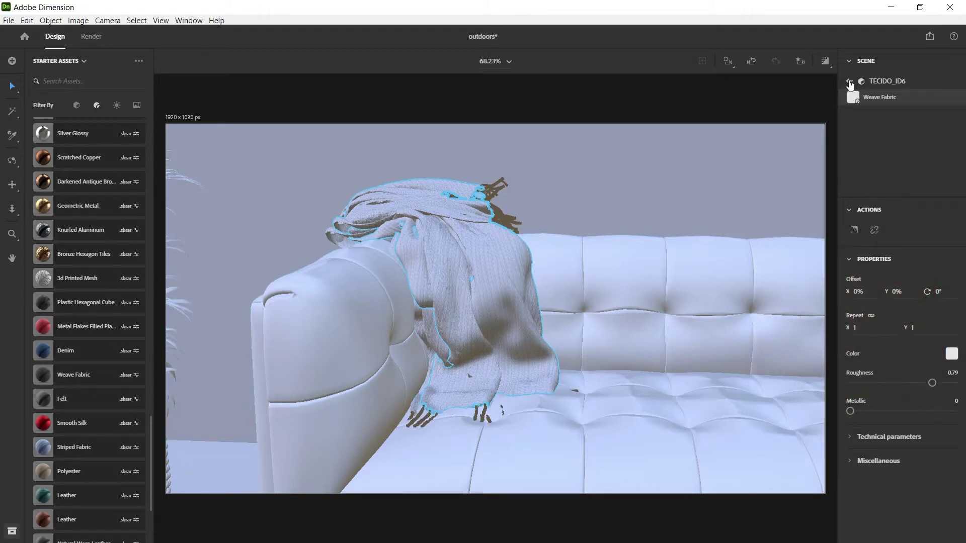
{"action": "left_click", "coordinate": [850, 82]}
Set the Weave Fabric color of the blanket's fringe part, FRANJAS_ID491, to F5F5F5
{"action": "scroll", "coordinate": [906, 151], "scroll_direction": "down", "scroll_amount": 10}
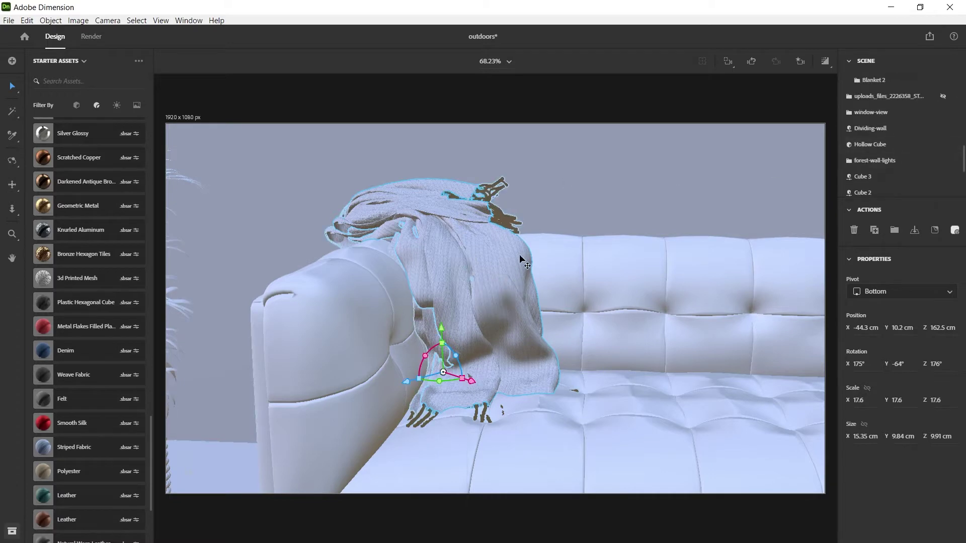
{"action": "scroll", "coordinate": [928, 147], "scroll_direction": "down", "scroll_amount": 3}
{"action": "scroll", "coordinate": [916, 151], "scroll_direction": "up", "scroll_amount": 6}
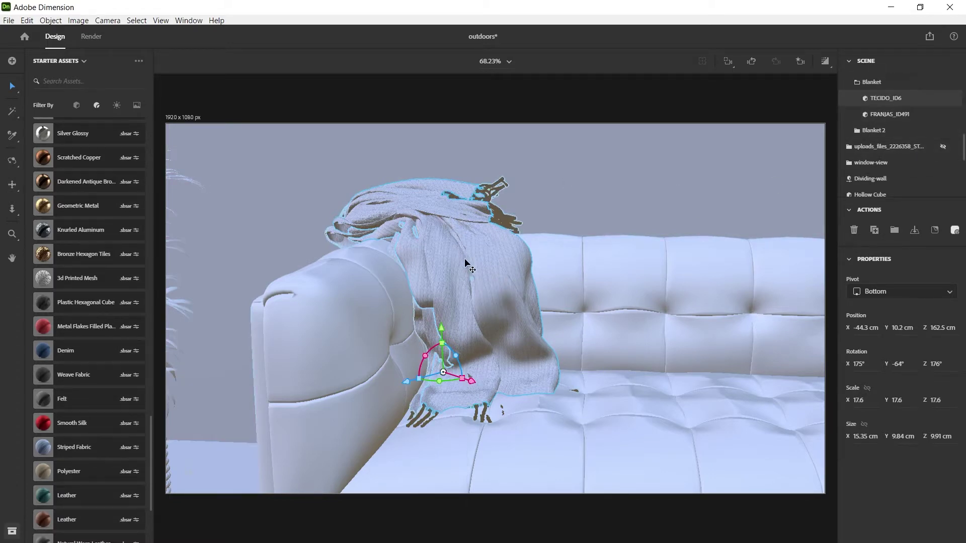
{"action": "left_click", "coordinate": [889, 114]}
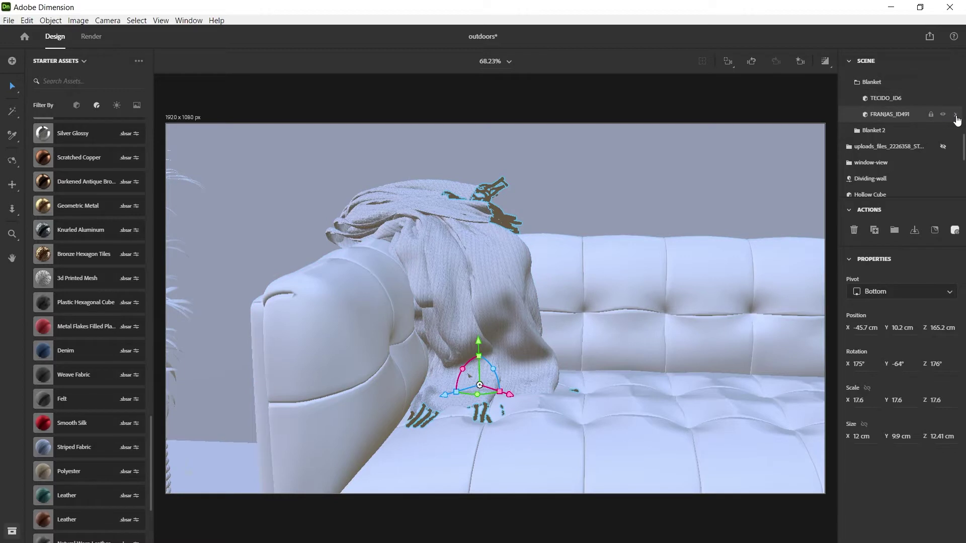
{"action": "left_click", "coordinate": [953, 115]}
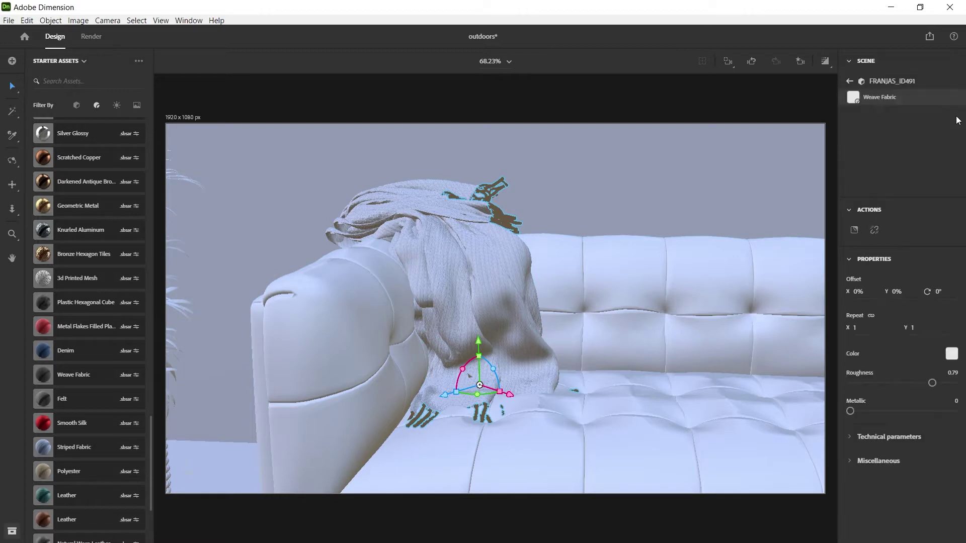
{"action": "left_click", "coordinate": [952, 355]}
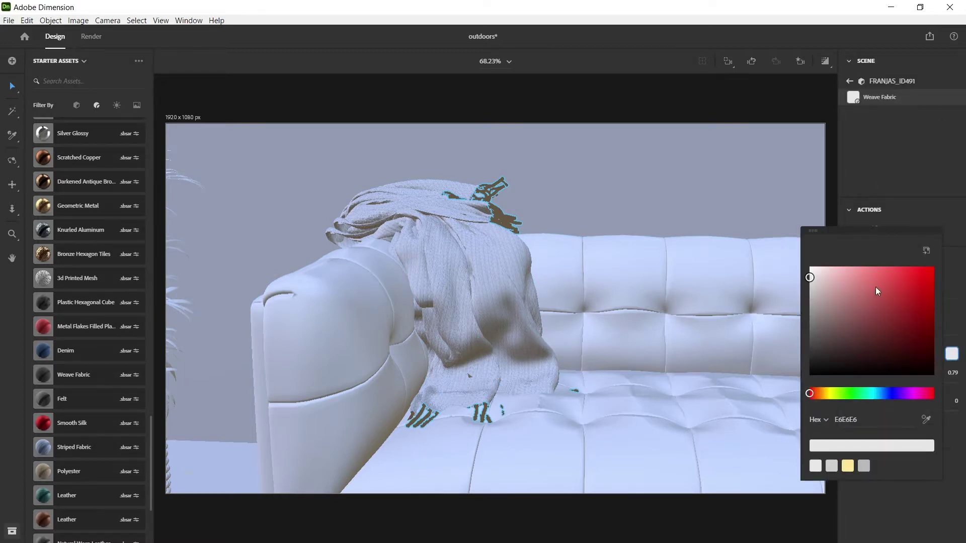
{"action": "mouse_move", "coordinate": [876, 288]}
{"action": "left_mouse_down"}
{"action": "mouse_move", "coordinate": [913, 277]}
{"action": "mouse_move", "coordinate": [801, 272]}
{"action": "left_mouse_up"}
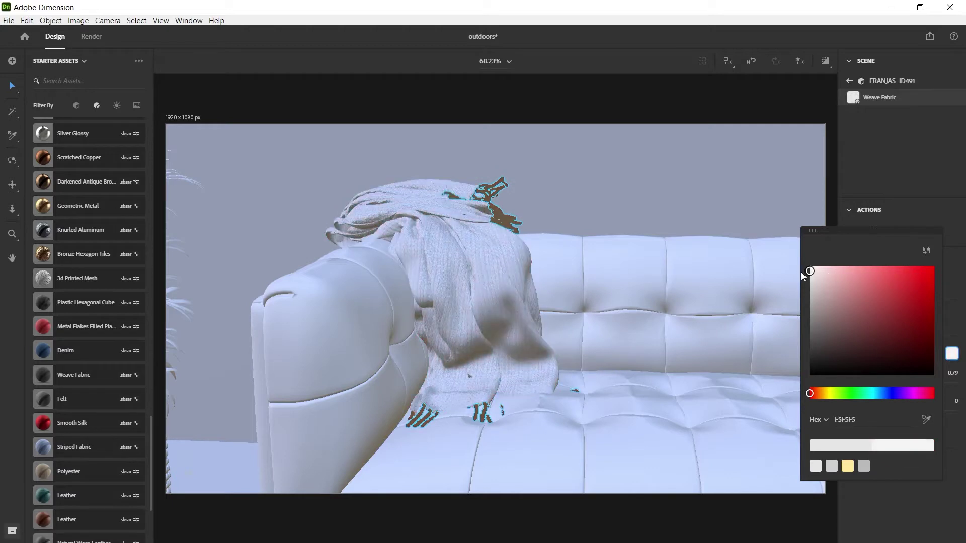
{"action": "left_click", "coordinate": [899, 133]}
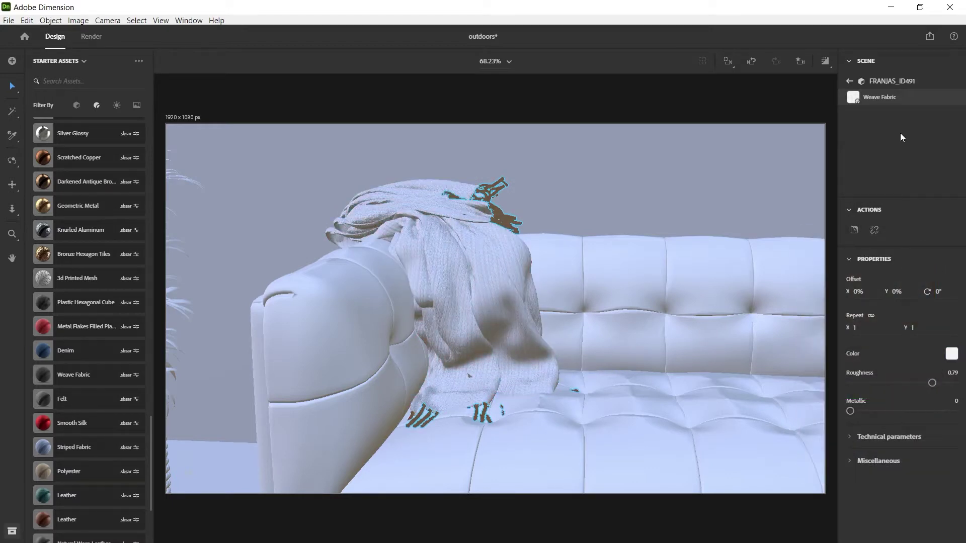
{"action": "left_click", "coordinate": [850, 81]}
Check the material of the blanket's TECIDO_ID6 part and turn on the render preview
{"action": "scroll", "coordinate": [900, 164], "scroll_direction": "down", "scroll_amount": 5}
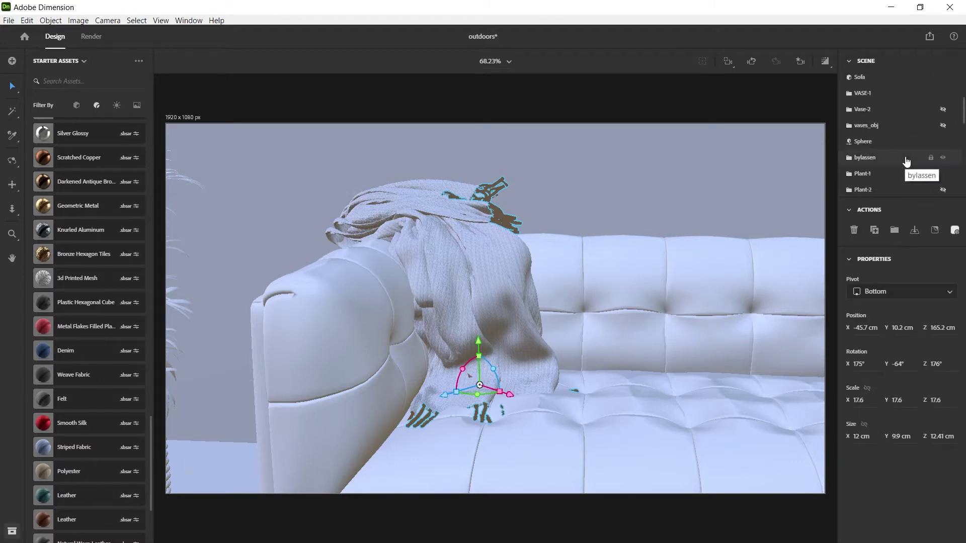
{"action": "scroll", "coordinate": [908, 163], "scroll_direction": "up", "scroll_amount": 2}
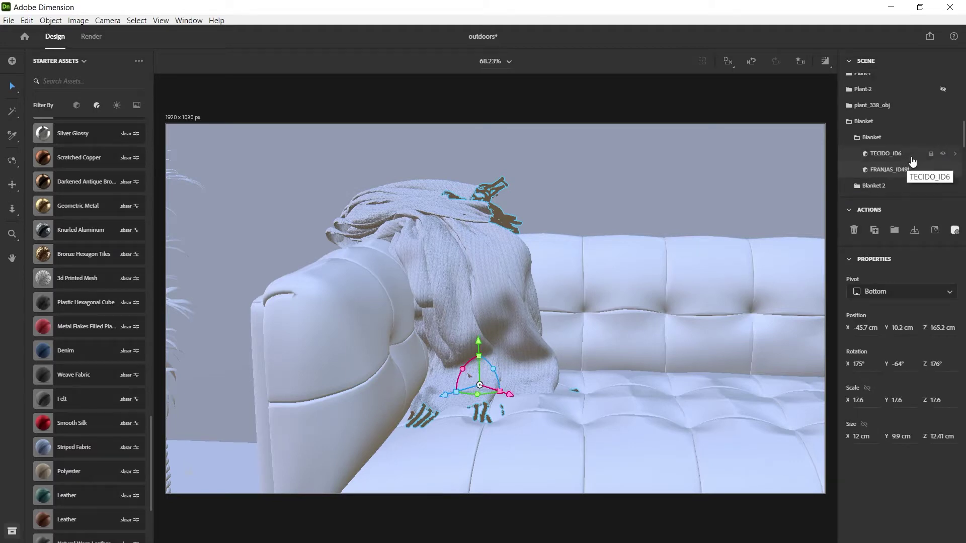
{"action": "left_click", "coordinate": [864, 123]}
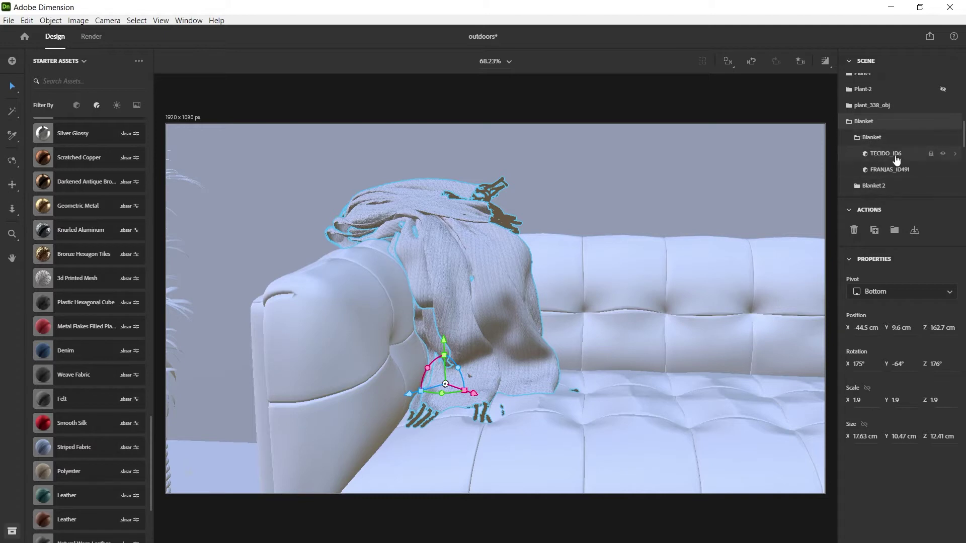
{"action": "left_click", "coordinate": [955, 155]}
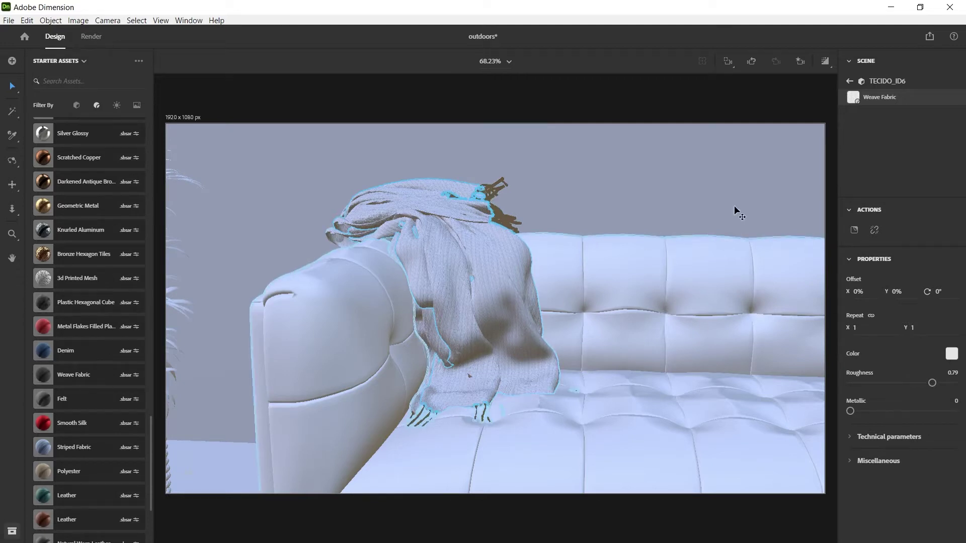
{"action": "left_click", "coordinate": [494, 188]}
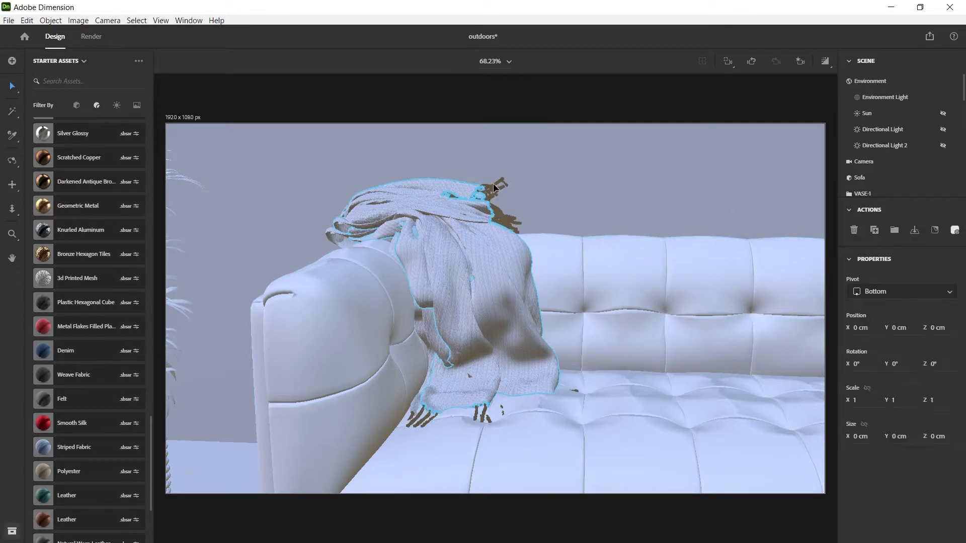
{"action": "left_click", "coordinate": [825, 61]}
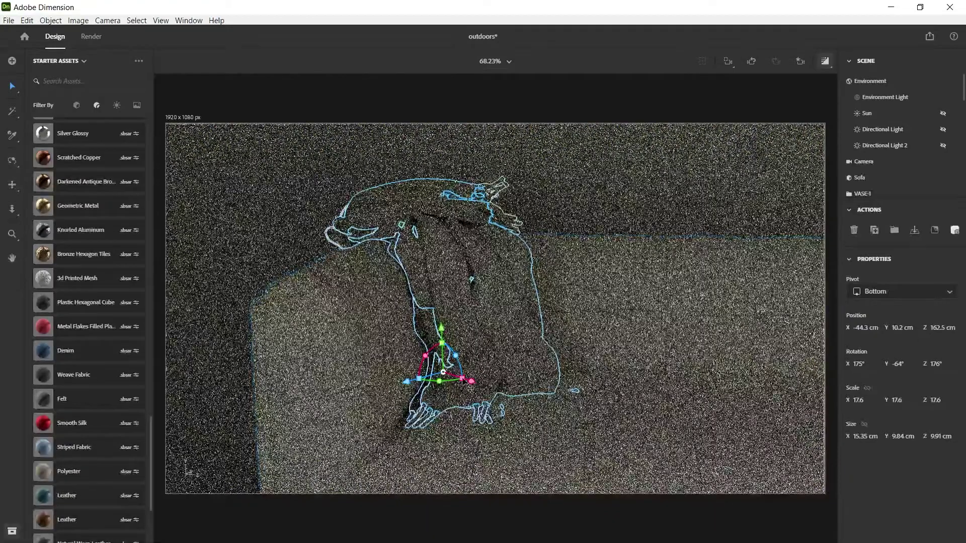
Inspect the blanket draped over the sofa's arm in the render preview and turn the preview off
{"action": "key", "text": "ctrl+v"}
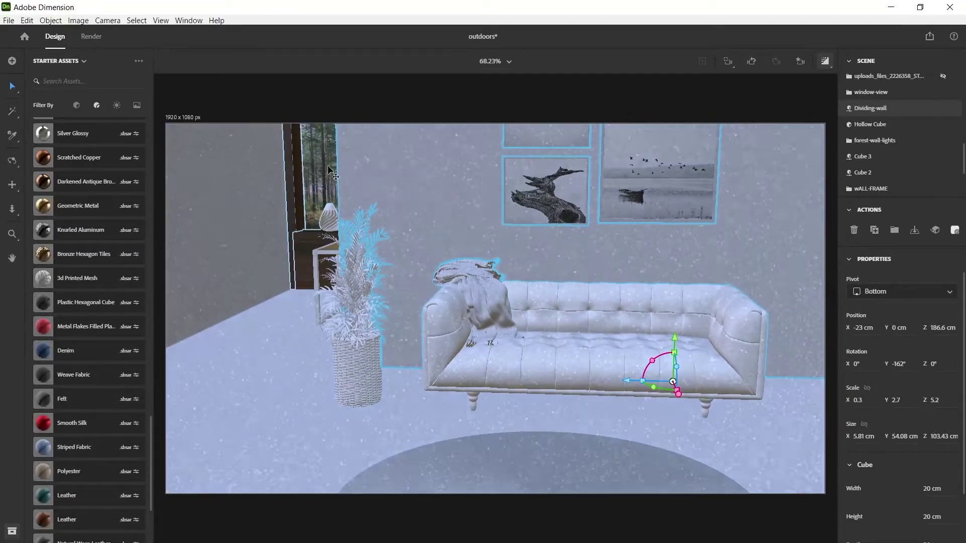
{"action": "left_click", "coordinate": [491, 302]}
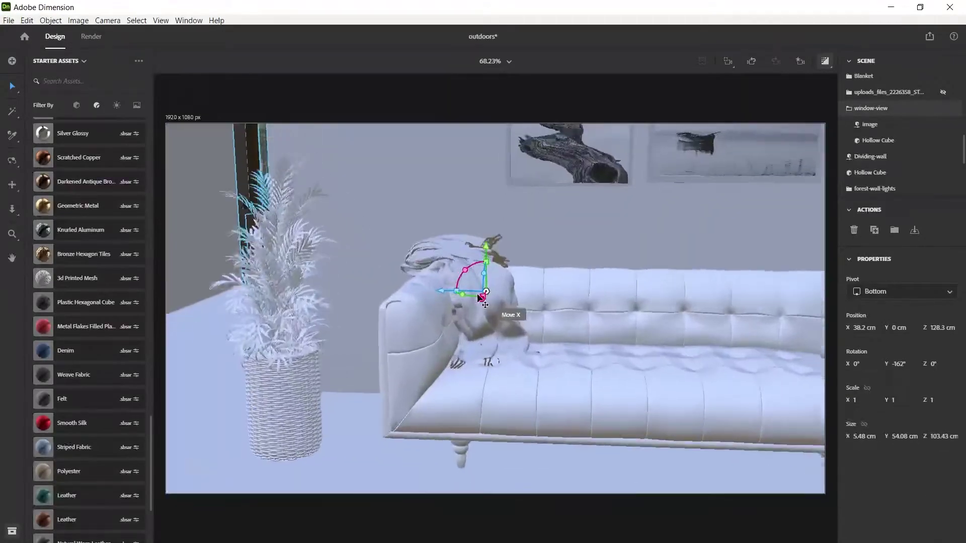
{"action": "scroll", "coordinate": [506, 315], "scroll_direction": "up", "scroll_amount": 5}
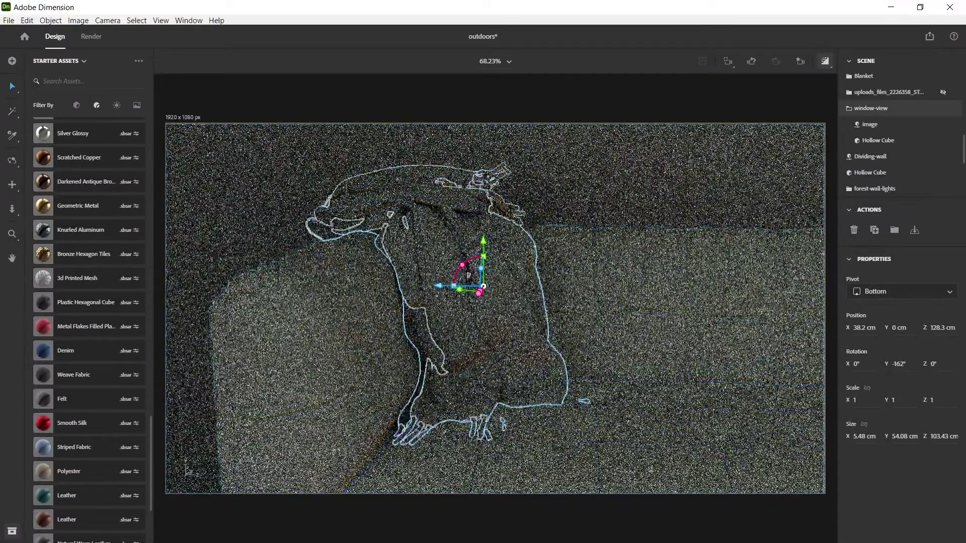
{"action": "scroll", "coordinate": [556, 274], "scroll_direction": "down", "scroll_amount": 5}
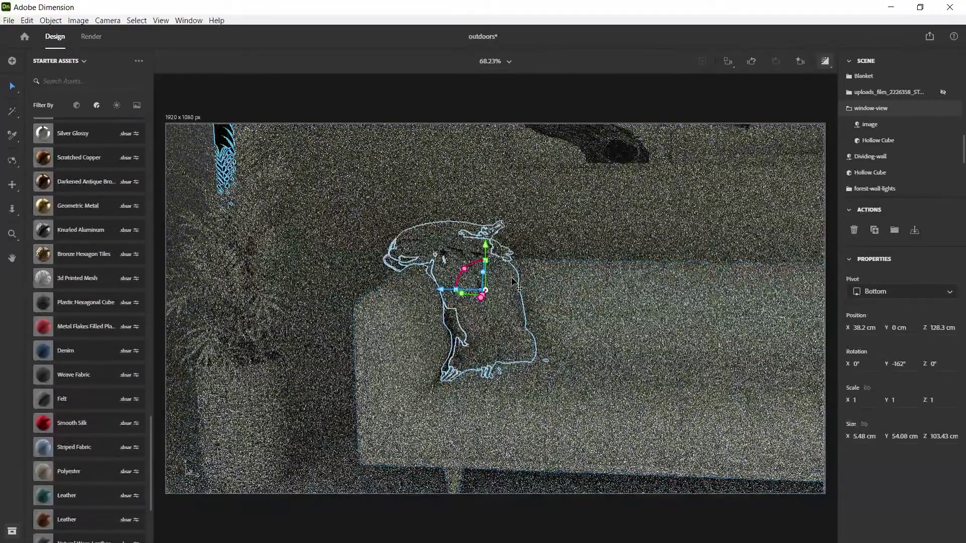
{"action": "left_click", "coordinate": [822, 71]}
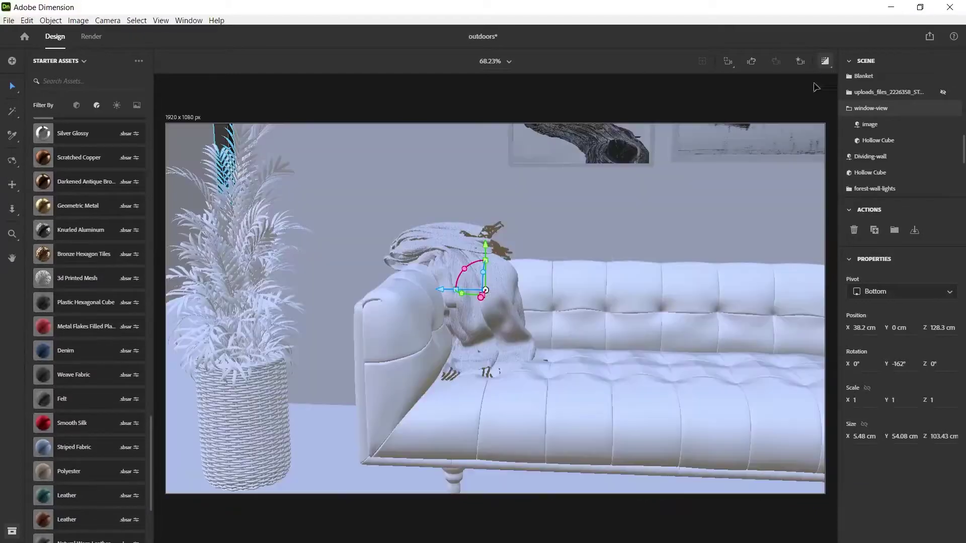
{"action": "scroll", "coordinate": [627, 277], "scroll_direction": "up", "scroll_amount": 3}
{"action": "scroll", "coordinate": [644, 278], "scroll_direction": "down", "scroll_amount": 3}
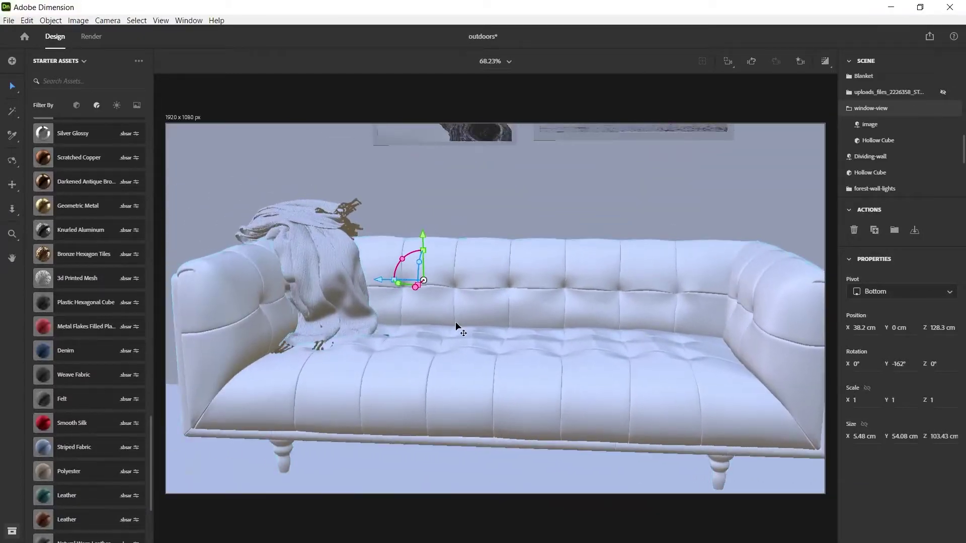
Try to load a base color image for the sofa's material from the Textures folder
{"action": "right_click_drag", "start_coordinate": [457, 328], "coordinate": [504, 332]}
{"action": "left_click", "coordinate": [620, 338]}
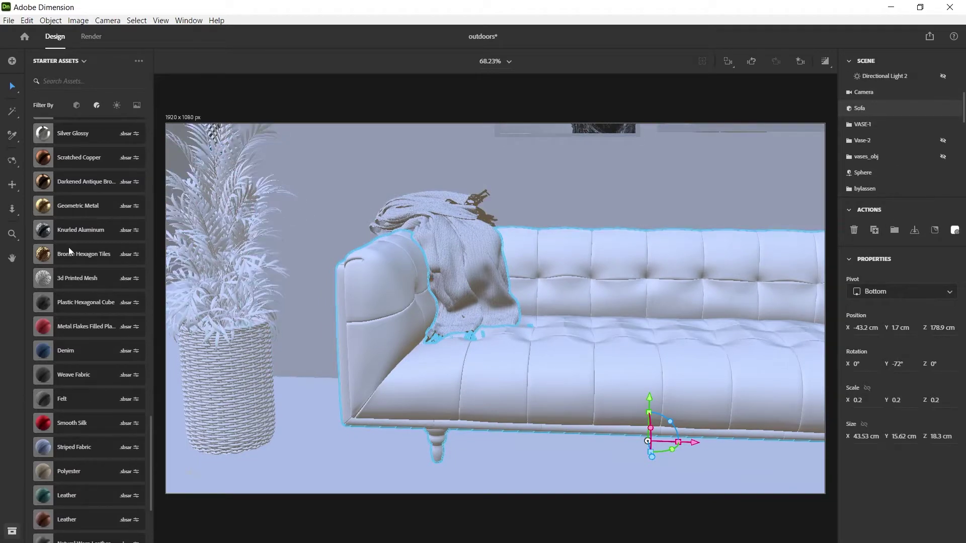
{"action": "left_click", "coordinate": [955, 108]}
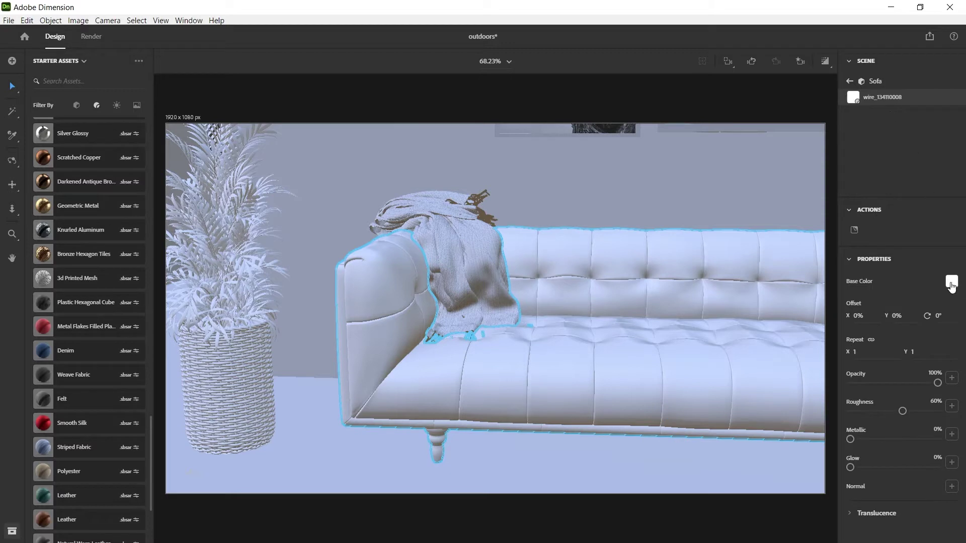
{"action": "left_click", "coordinate": [952, 283]}
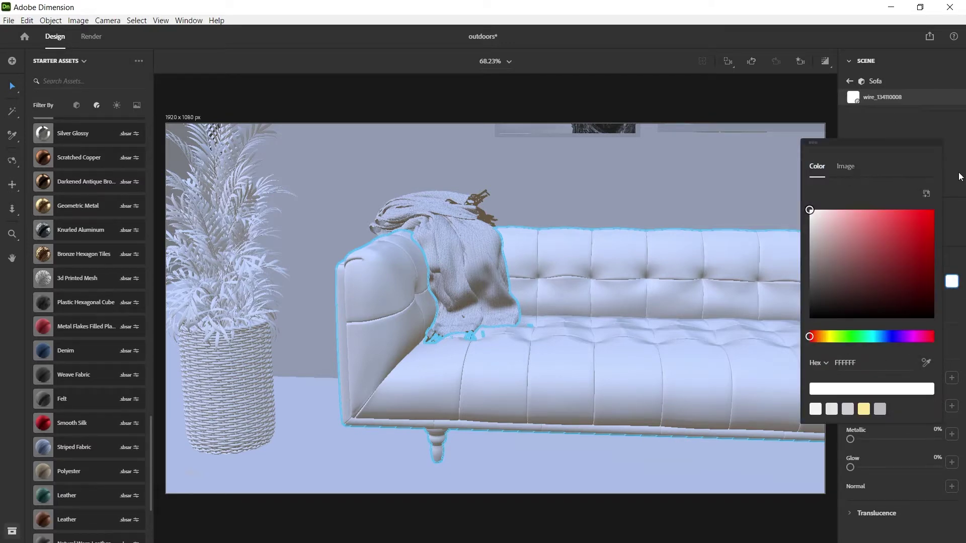
{"action": "left_click", "coordinate": [848, 169]}
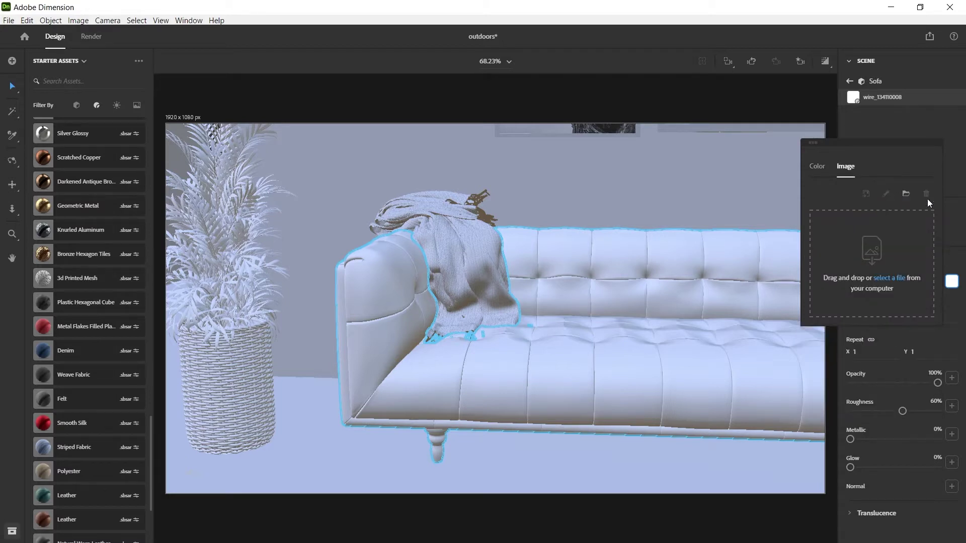
{"action": "left_click", "coordinate": [952, 282]}
{"action": "left_click", "coordinate": [951, 283]}
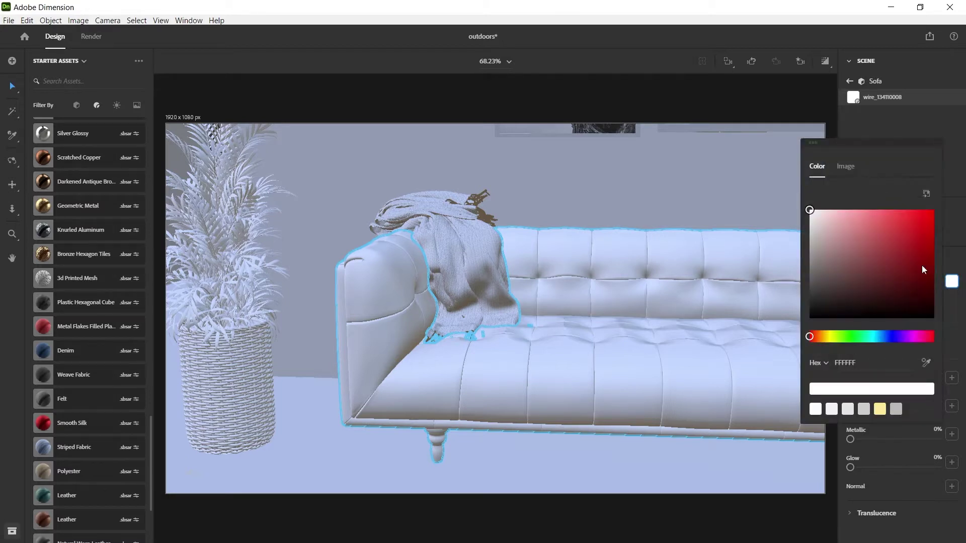
{"action": "left_click", "coordinate": [847, 171]}
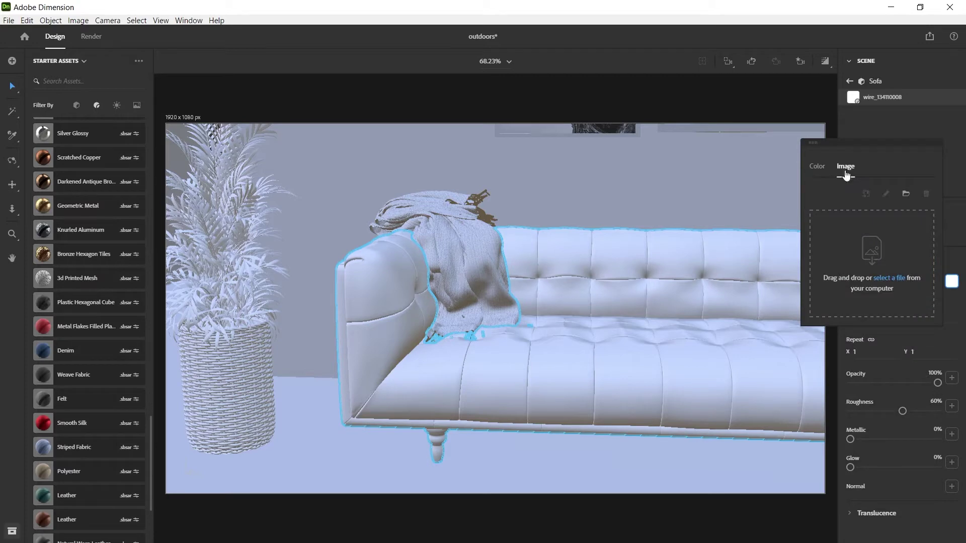
{"action": "left_click", "coordinate": [894, 277]}
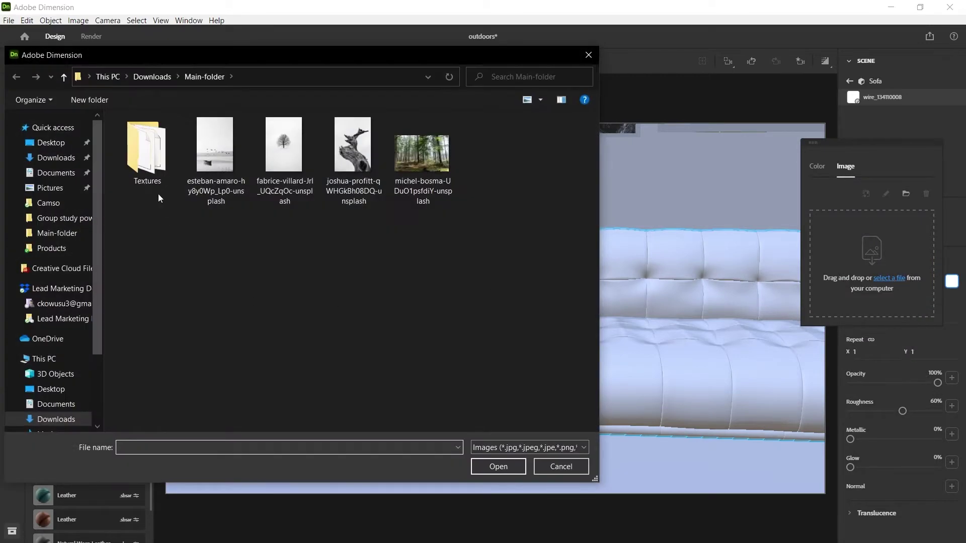
{"action": "double_click", "coordinate": [151, 171]}
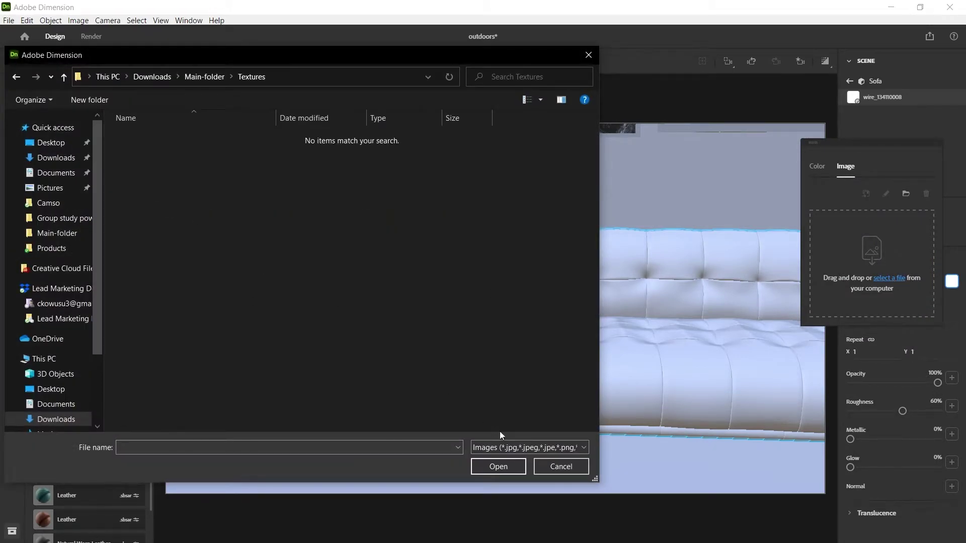
{"action": "left_click", "coordinate": [583, 447]}
{"action": "left_click", "coordinate": [558, 461]}
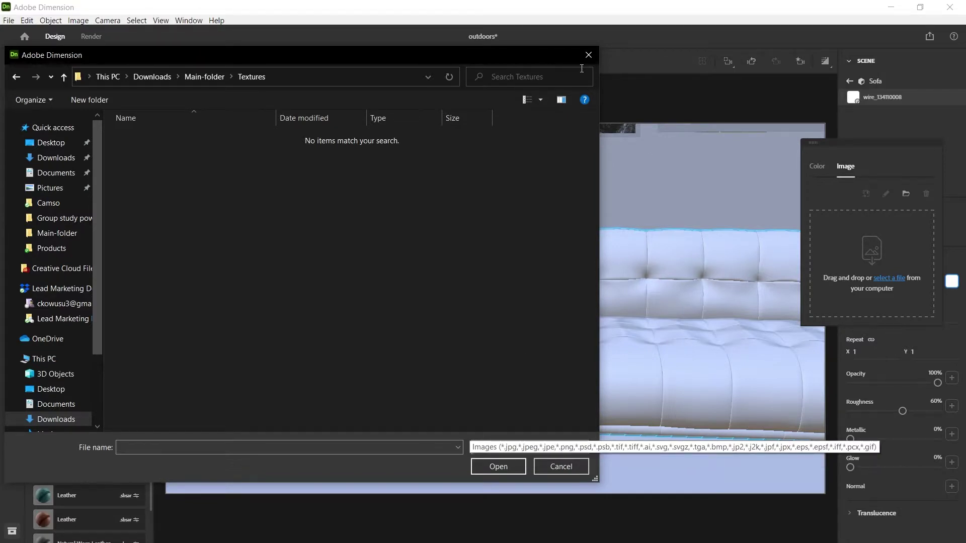
{"action": "left_click", "coordinate": [588, 54]}
{"action": "left_click", "coordinate": [943, 131]}
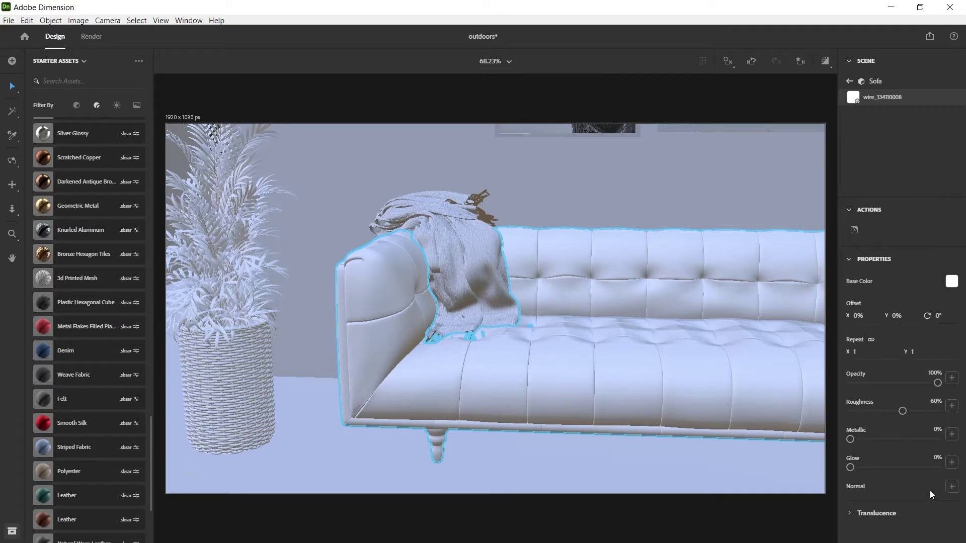
Try to load a normal map image for the sofa's material from the Textures folder
{"action": "left_click", "coordinate": [952, 487]}
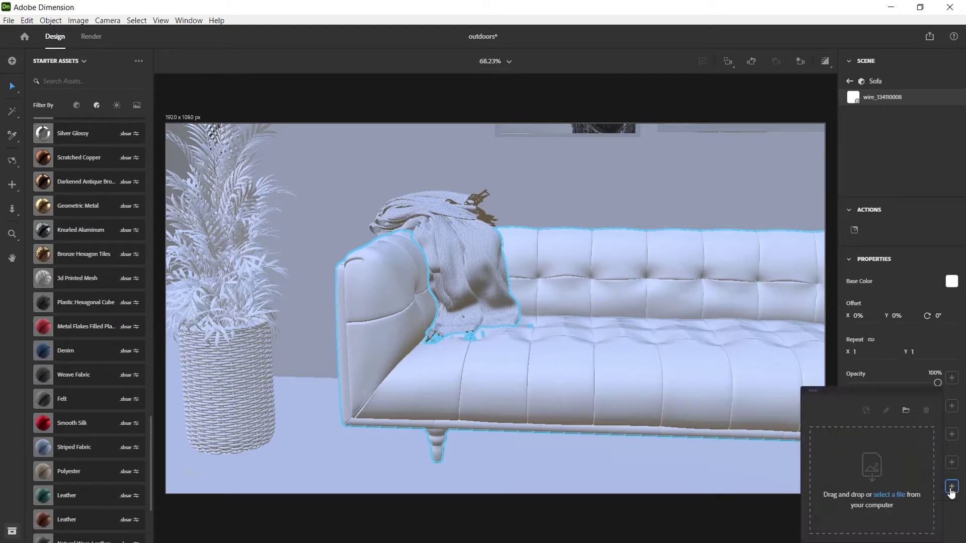
{"action": "left_click", "coordinate": [897, 495]}
{"action": "double_click", "coordinate": [149, 149]}
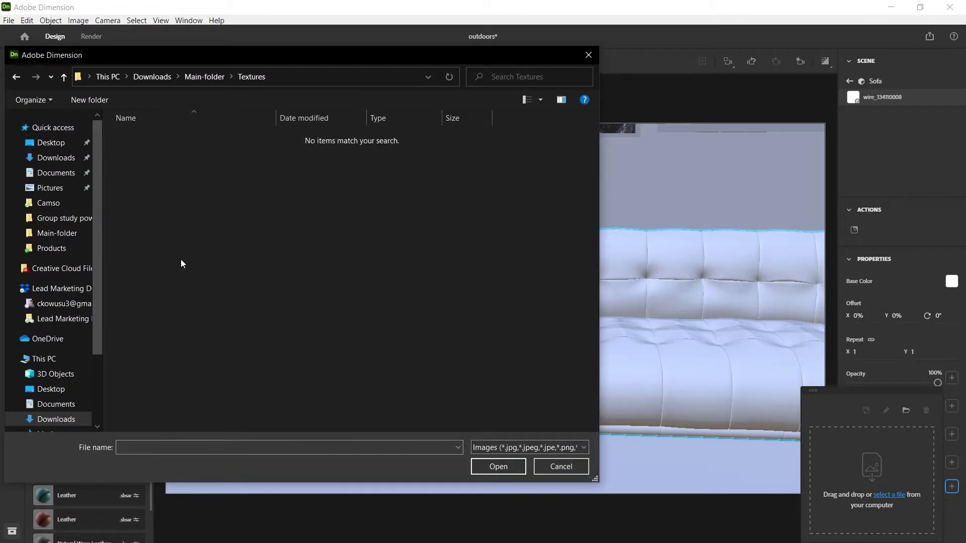
{"action": "left_click", "coordinate": [580, 449]}
{"action": "left_click", "coordinate": [579, 461]}
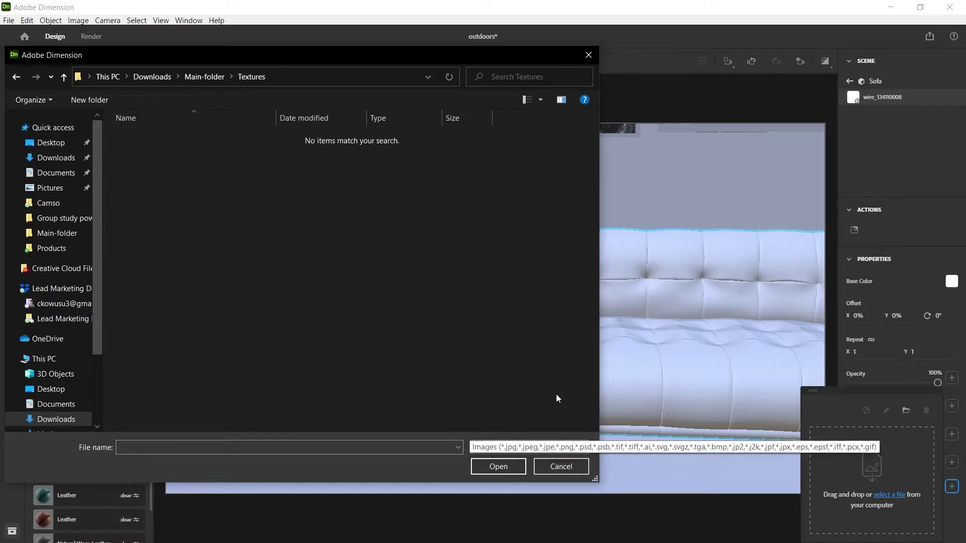
{"action": "left_click", "coordinate": [589, 56]}
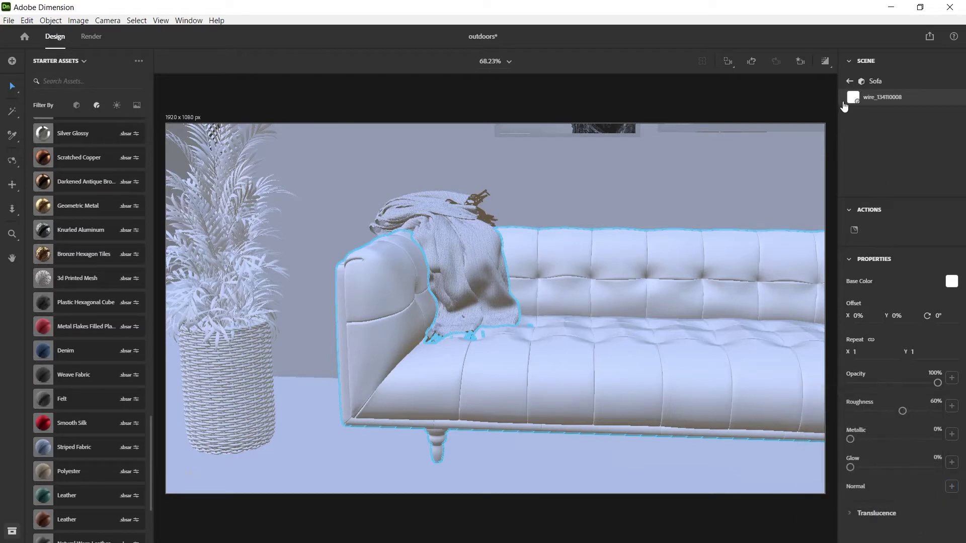
Import the material leather_goat_topstitch_diamond.sbsar from the Textures folder and place it on the sofa
{"action": "left_click", "coordinate": [733, 373]}
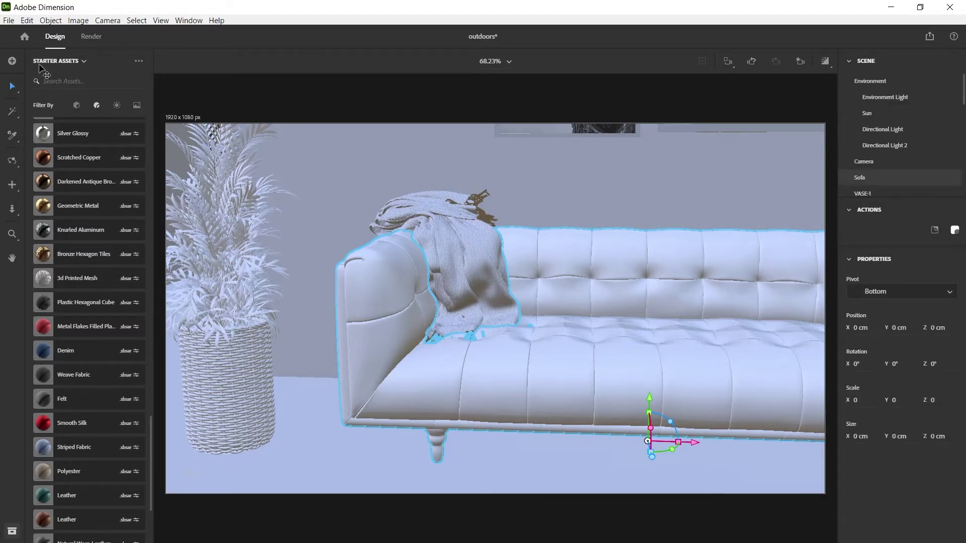
{"action": "left_click", "coordinate": [8, 21]}
{"action": "mouse_move", "coordinate": [163, 177]}
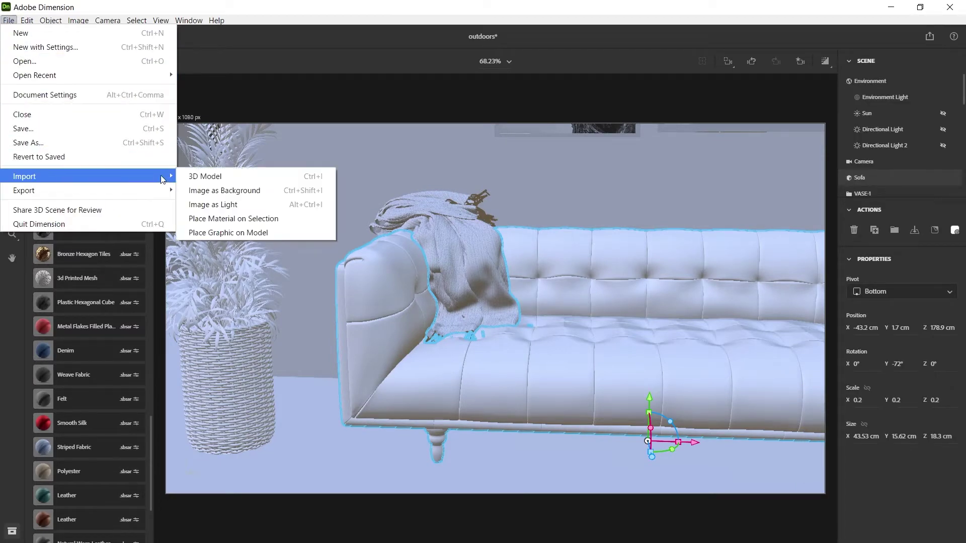
{"action": "left_click", "coordinate": [225, 220]}
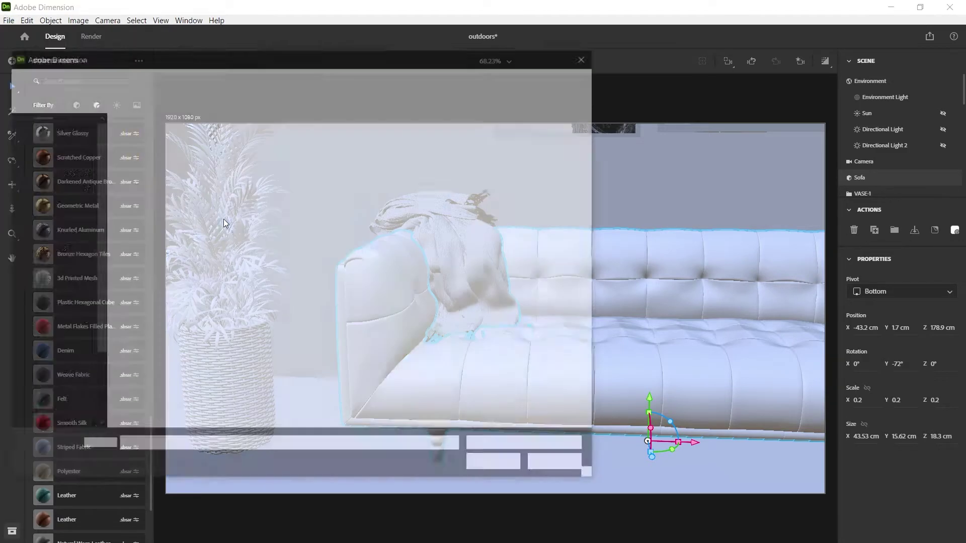
{"action": "double_click", "coordinate": [150, 148]}
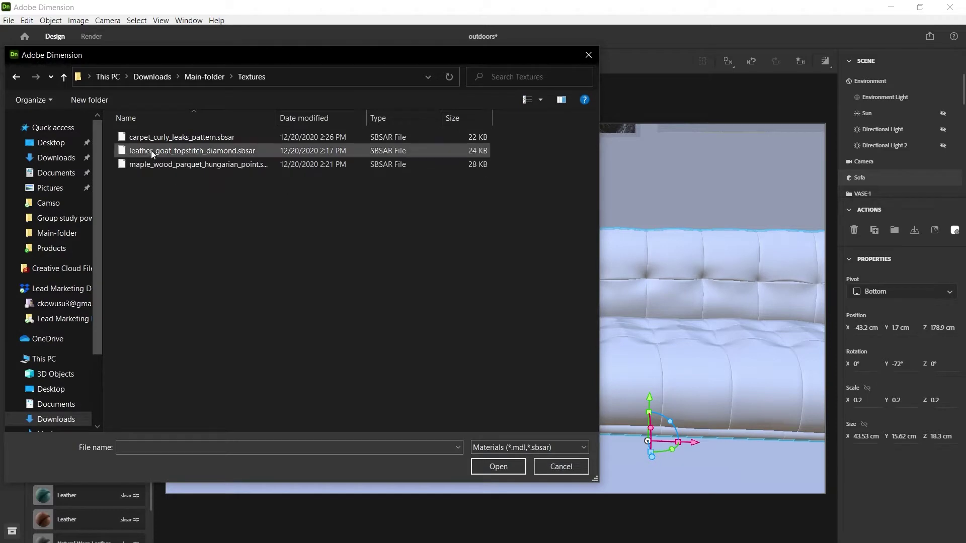
{"action": "left_click", "coordinate": [184, 152]}
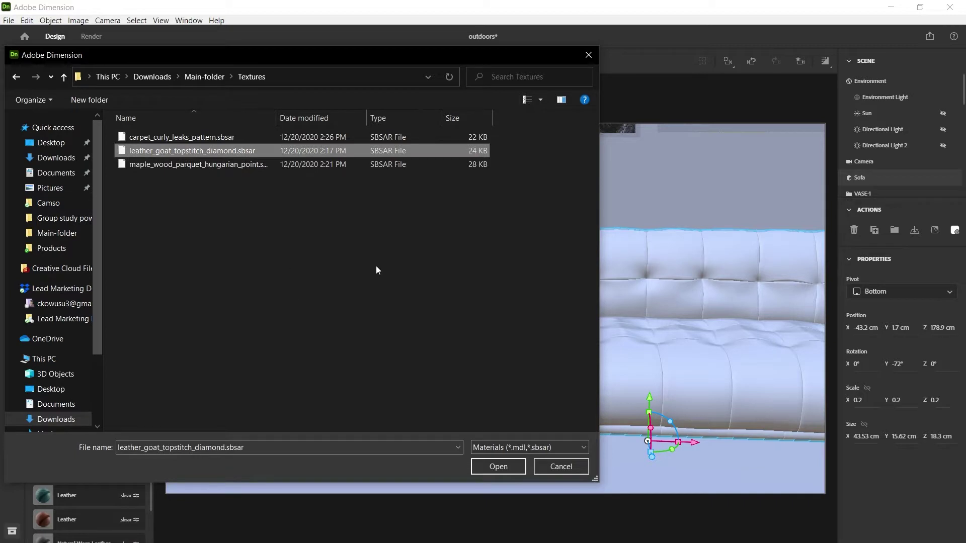
{"action": "left_click", "coordinate": [505, 467]}
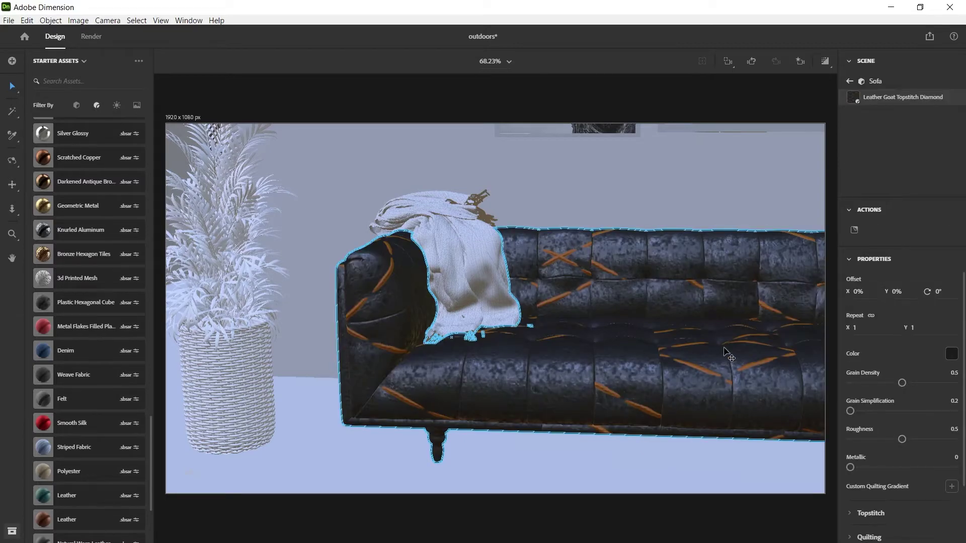
{"action": "right_click_drag", "start_coordinate": [742, 338], "coordinate": [808, 199]}
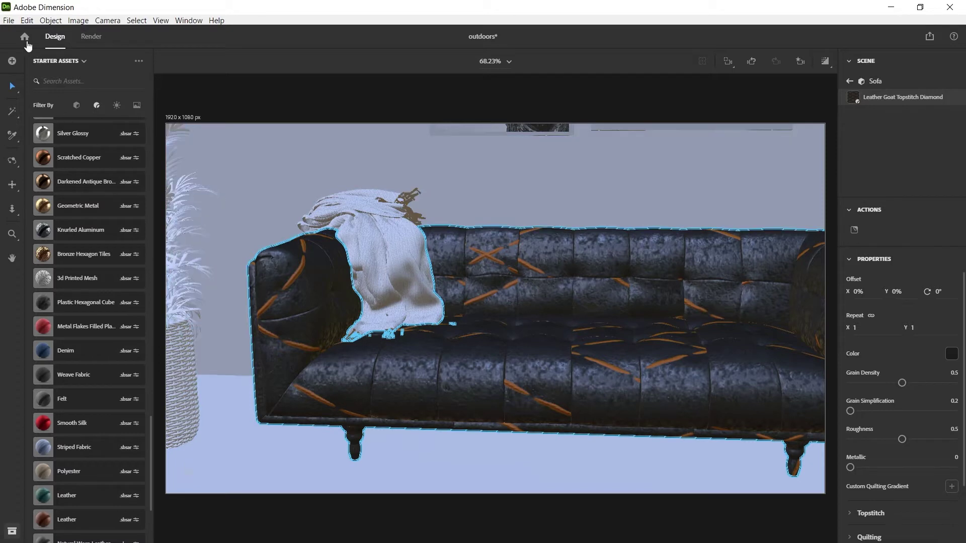
{"action": "left_click", "coordinate": [9, 20]}
{"action": "mouse_move", "coordinate": [82, 184]}
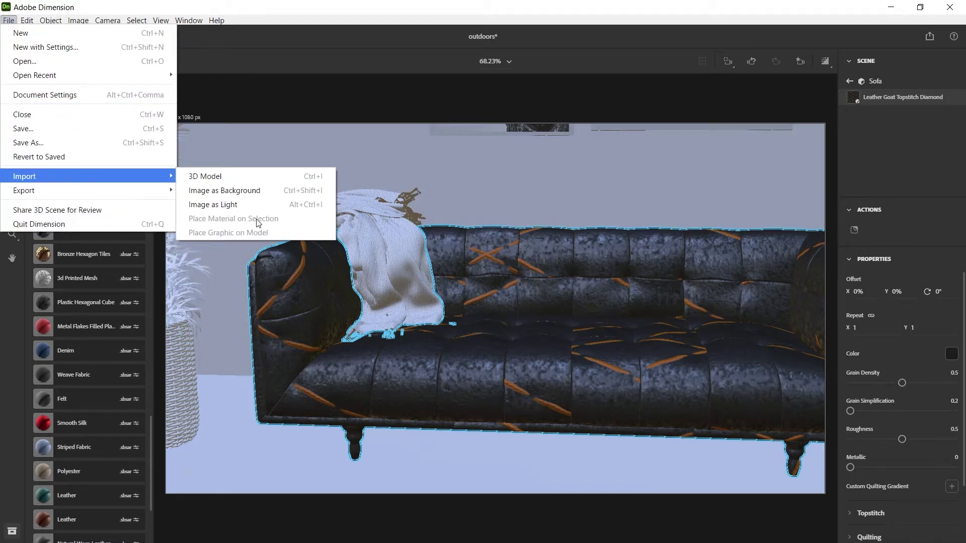
{"action": "left_click", "coordinate": [579, 286]}
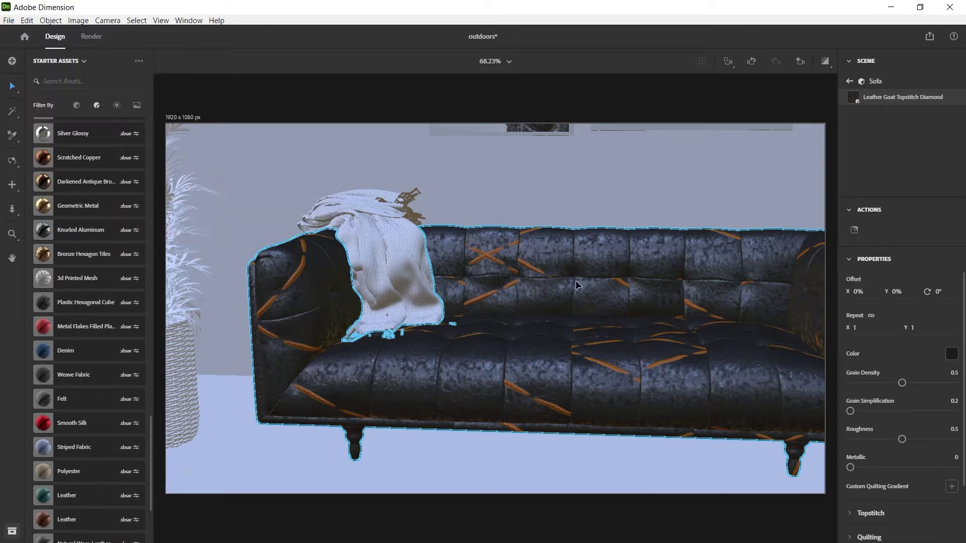
Set the sofa's Leather Goat Topstitch Diamond material to a linked repeat of 11.2 and an X offset of -8%
{"action": "left_click", "coordinate": [576, 280]}
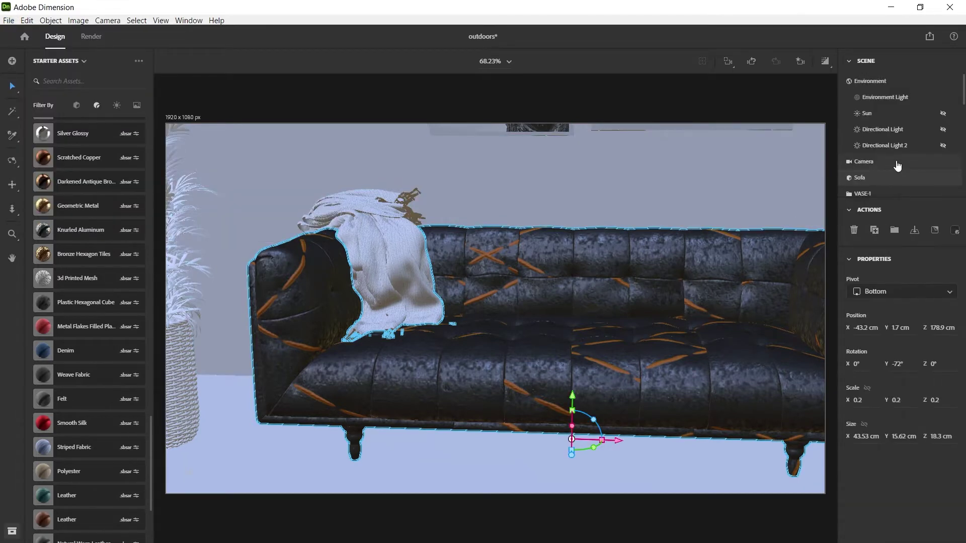
{"action": "left_click", "coordinate": [955, 178]}
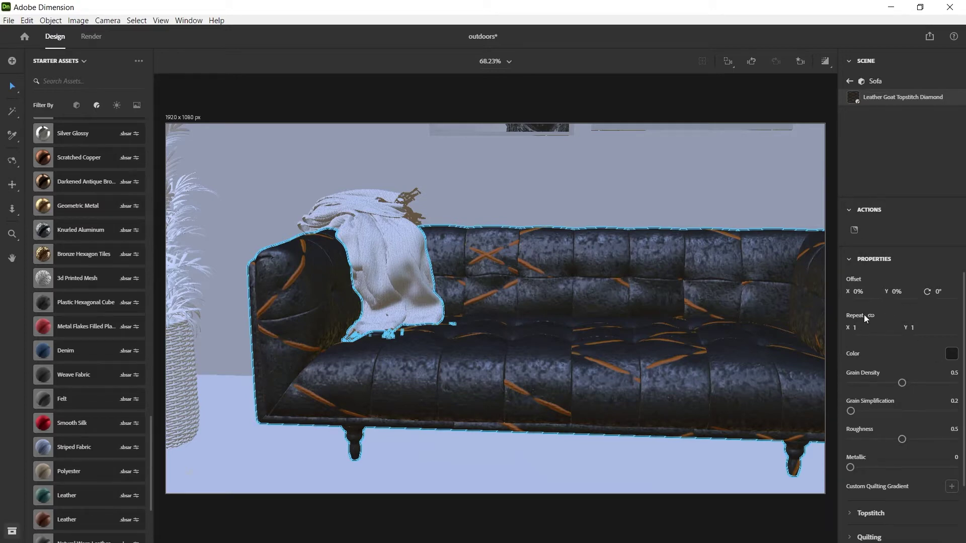
{"action": "left_click_drag", "start_coordinate": [862, 327], "coordinate": [965, 328]}
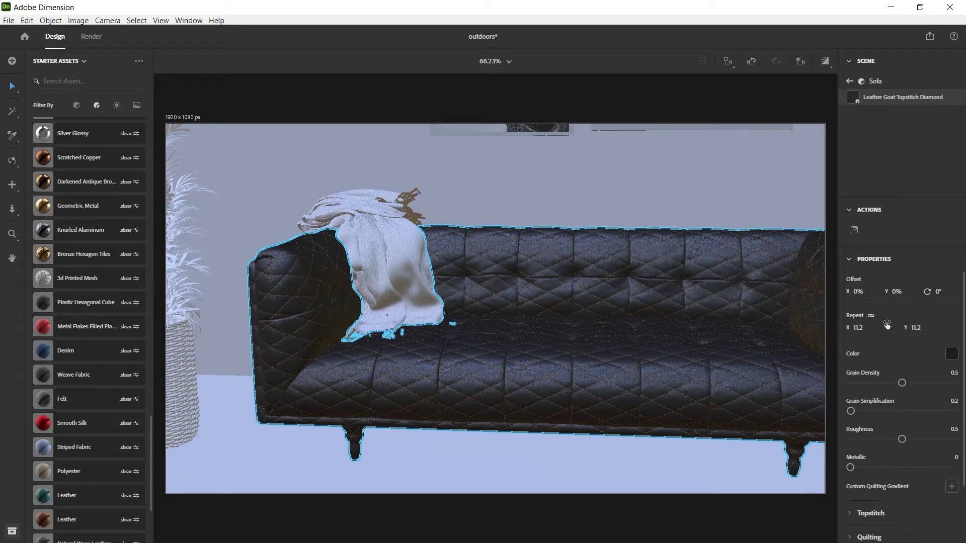
{"action": "mouse_move", "coordinate": [859, 292]}
{"action": "left_mouse_down"}
{"action": "mouse_move", "coordinate": [870, 292]}
{"action": "mouse_move", "coordinate": [854, 291]}
{"action": "left_mouse_up"}
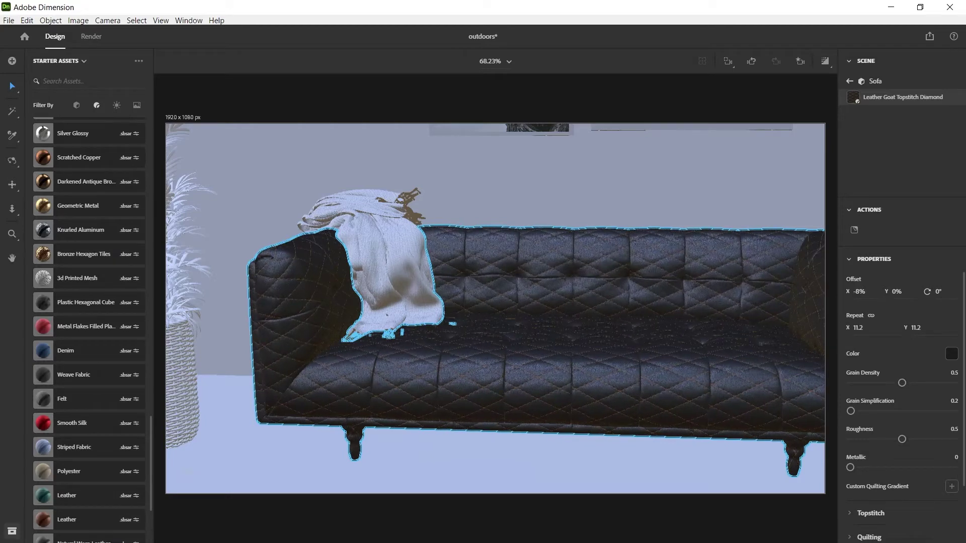
{"action": "scroll", "coordinate": [539, 283], "scroll_direction": "up", "scroll_amount": 5}
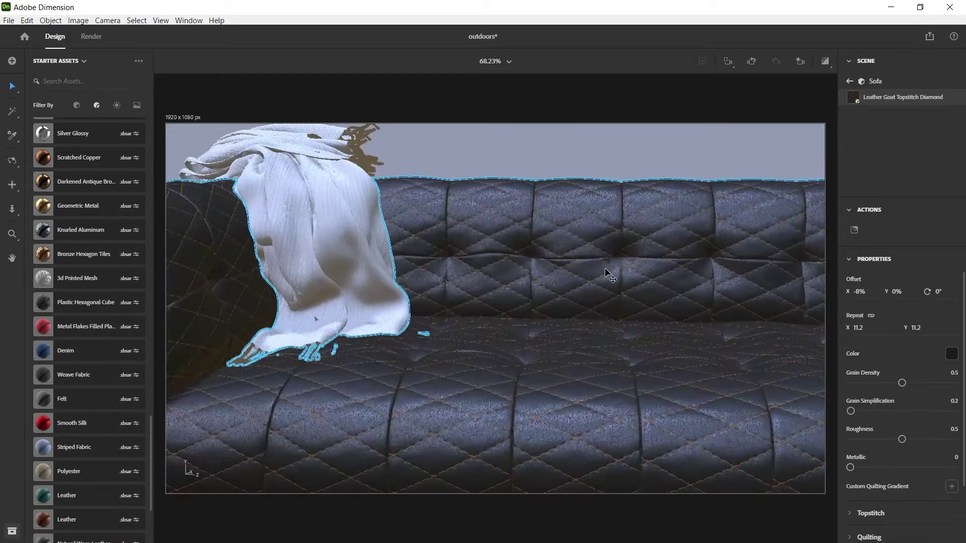
{"action": "scroll", "coordinate": [644, 310], "scroll_direction": "down", "scroll_amount": 6}
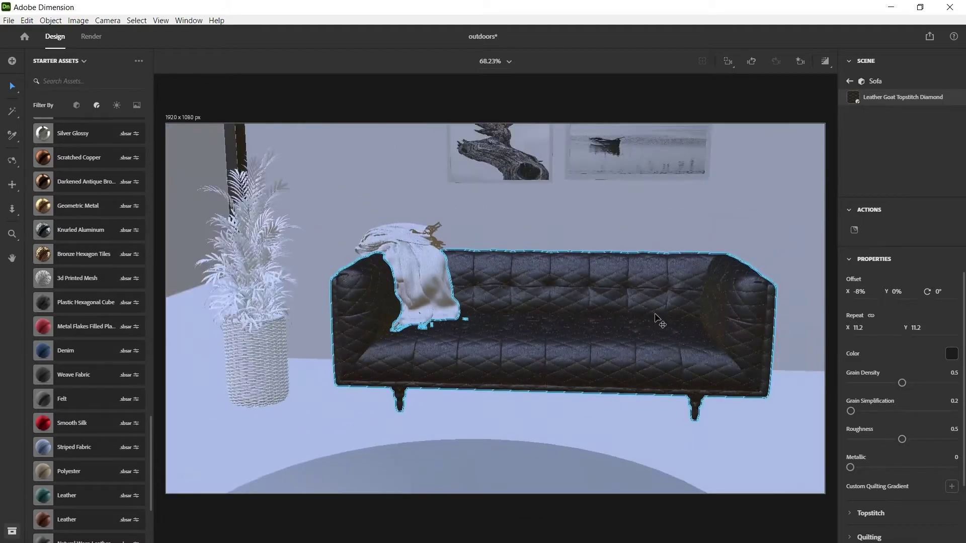
Examine the sofa's quilted leather up close along with its material color and Topstitch settings
{"action": "scroll", "coordinate": [657, 319], "scroll_direction": "up", "scroll_amount": 3}
{"action": "scroll", "coordinate": [754, 297], "scroll_direction": "up", "scroll_amount": 2}
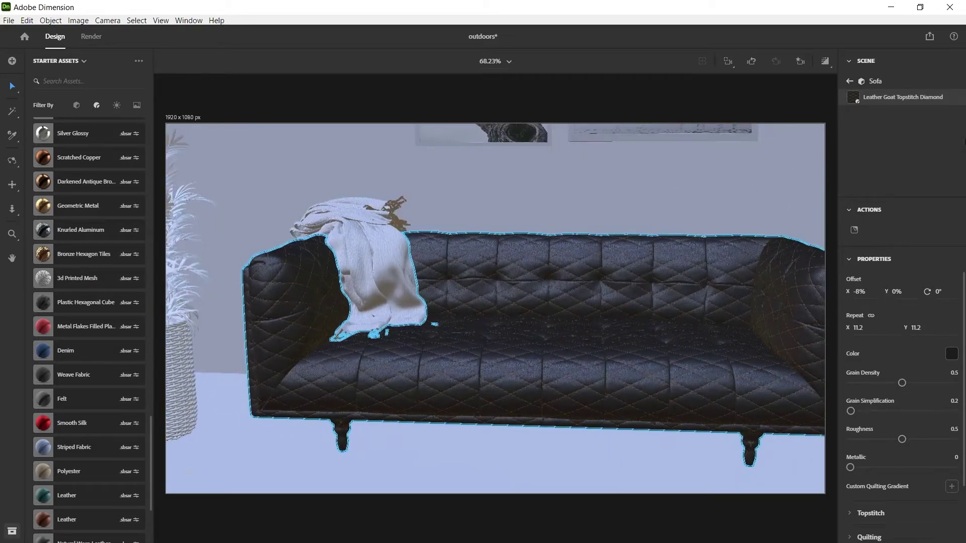
{"action": "left_click", "coordinate": [955, 359]}
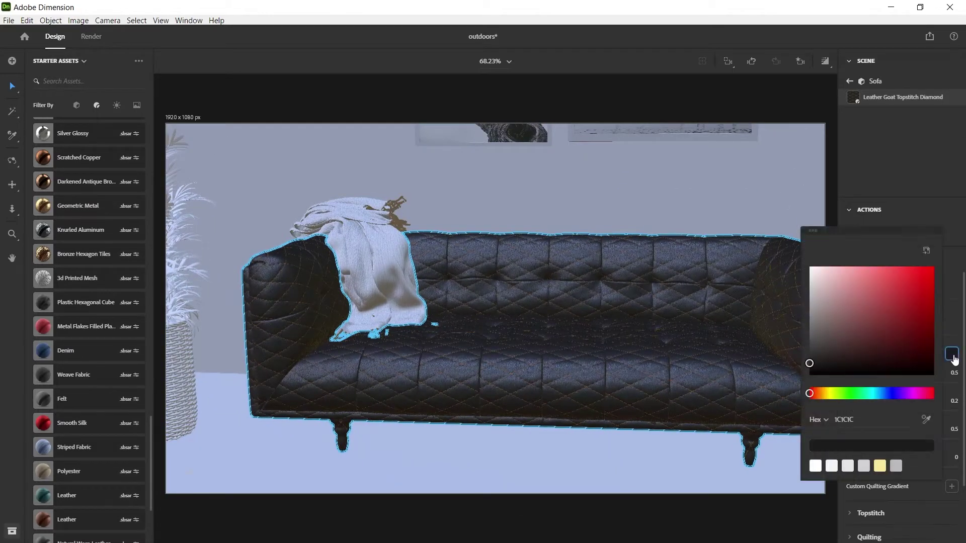
{"action": "left_click", "coordinate": [943, 172]}
{"action": "scroll", "coordinate": [940, 411], "scroll_direction": "down", "scroll_amount": 3}
{"action": "scroll", "coordinate": [940, 411], "scroll_direction": "down", "scroll_amount": 1}
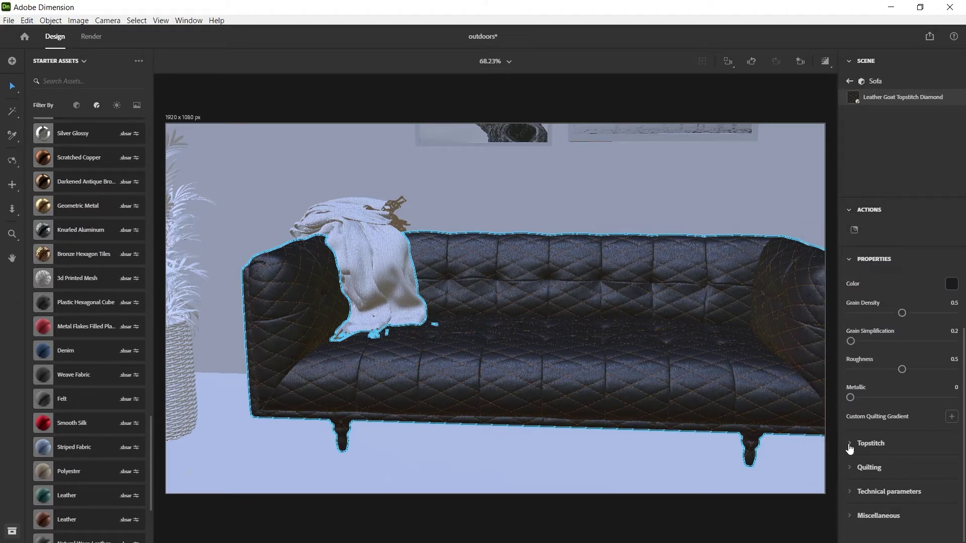
{"action": "left_click", "coordinate": [855, 444]}
{"action": "scroll", "coordinate": [897, 470], "scroll_direction": "down", "scroll_amount": 3}
{"action": "scroll", "coordinate": [901, 466], "scroll_direction": "up", "scroll_amount": 2}
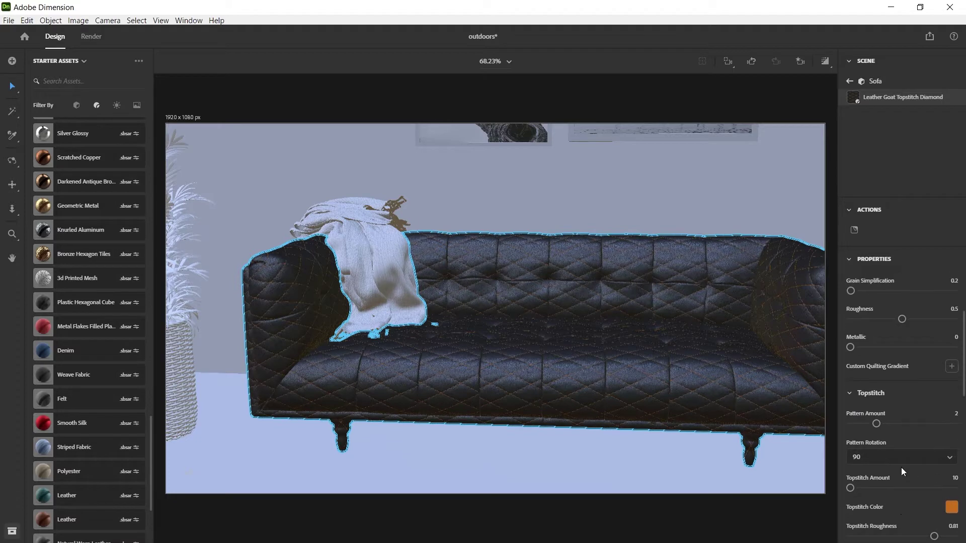
{"action": "scroll", "coordinate": [916, 407], "scroll_direction": "up", "scroll_amount": 4}
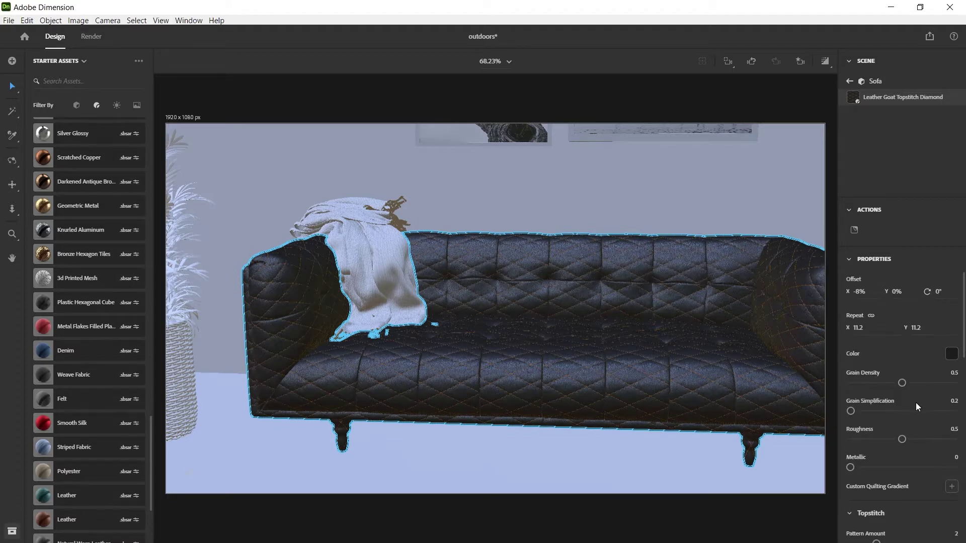
Try the light gray D6D6D6 as the color of the sofa's leather material
{"action": "left_click", "coordinate": [951, 355]}
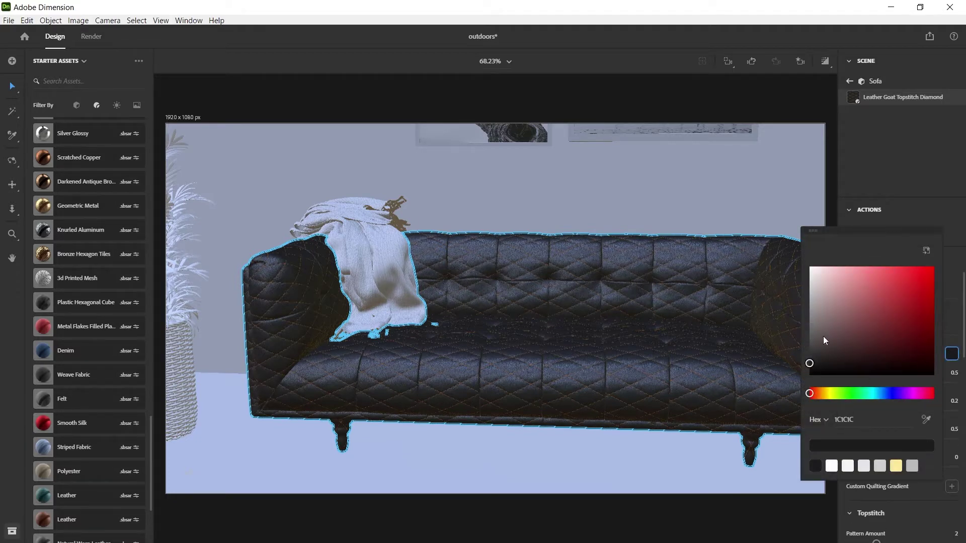
{"action": "left_click_drag", "start_coordinate": [818, 326], "coordinate": [797, 305]}
{"action": "left_click_drag", "start_coordinate": [797, 305], "coordinate": [789, 285]}
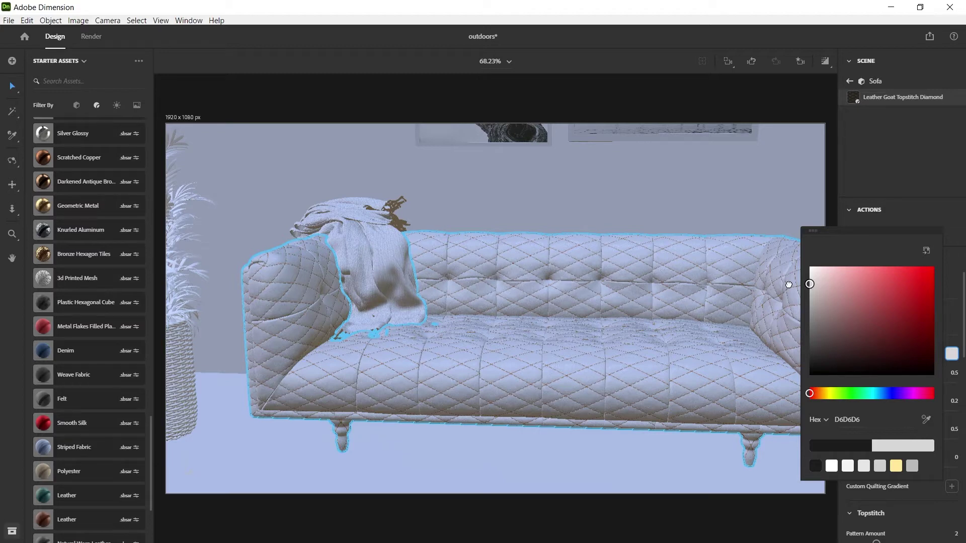
{"action": "left_click", "coordinate": [789, 286]}
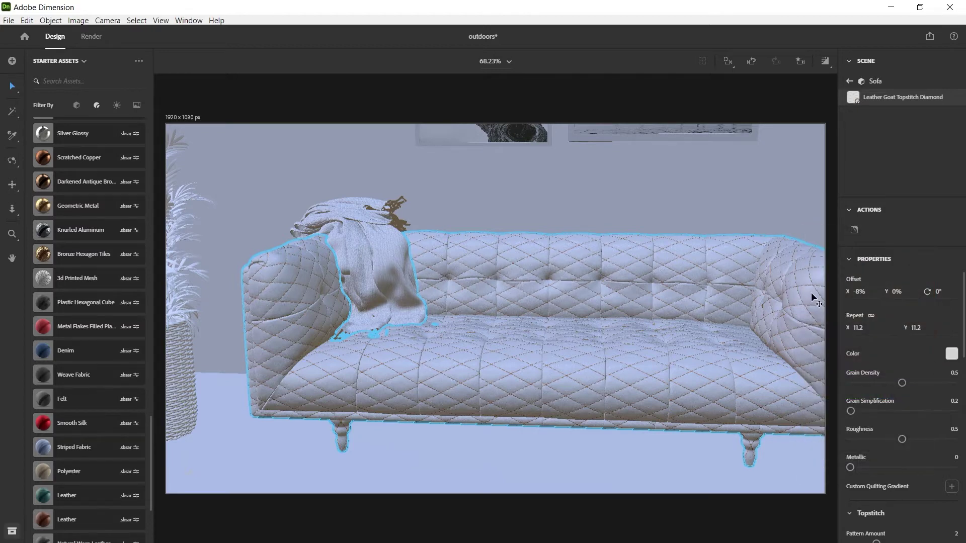
Set the sofa's leather material color to the dark brown 542E0E
{"action": "left_click", "coordinate": [951, 354]}
{"action": "left_click", "coordinate": [825, 394]}
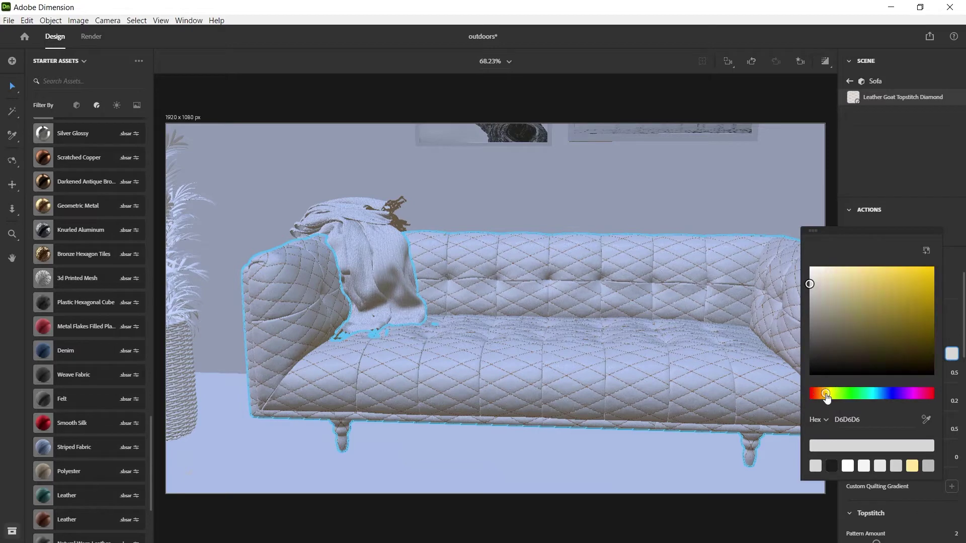
{"action": "left_click_drag", "start_coordinate": [824, 395], "coordinate": [819, 395]}
{"action": "left_click_drag", "start_coordinate": [829, 318], "coordinate": [906, 333]}
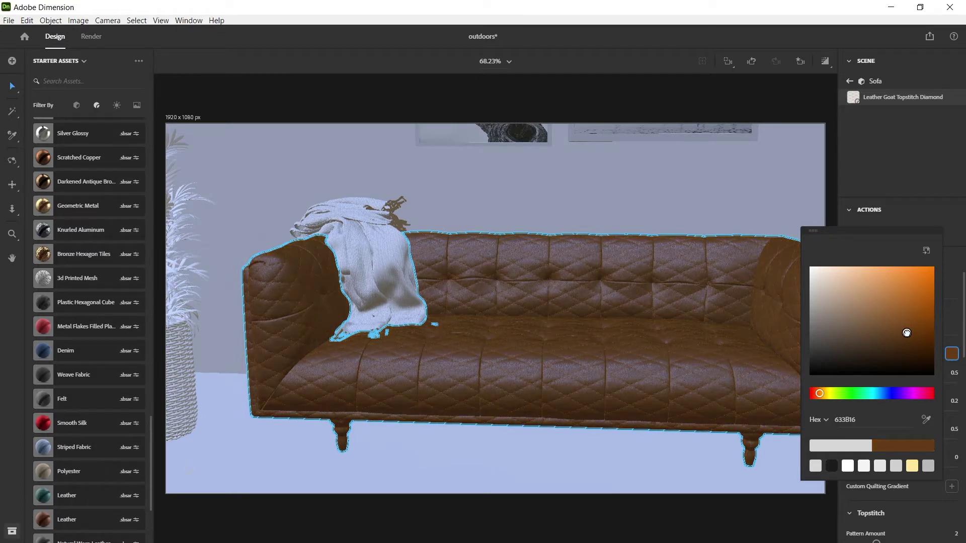
{"action": "left_click_drag", "start_coordinate": [907, 333], "coordinate": [914, 334]}
{"action": "mouse_move", "coordinate": [914, 334]}
{"action": "left_mouse_down"}
{"action": "mouse_move", "coordinate": [917, 359]}
{"action": "mouse_move", "coordinate": [913, 340]}
{"action": "left_mouse_up"}
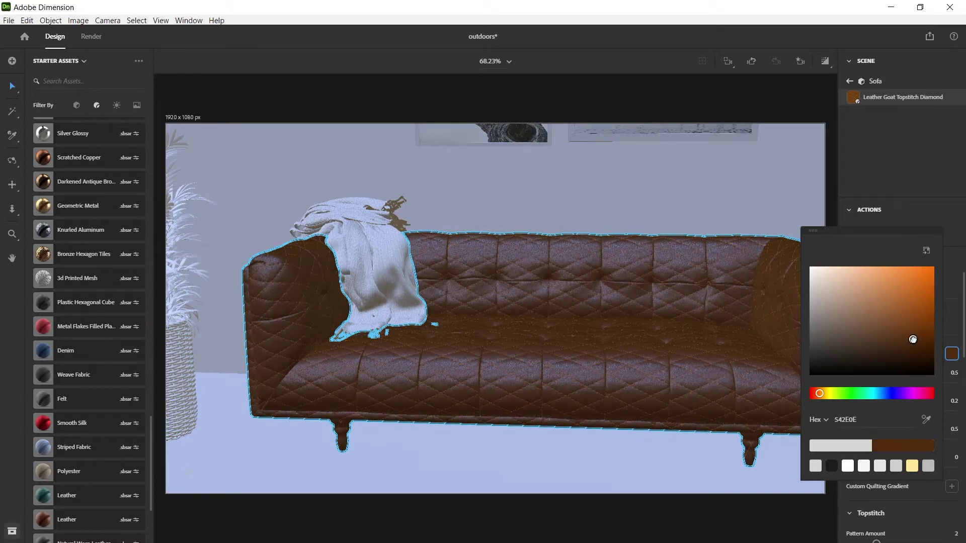
{"action": "left_click", "coordinate": [913, 189]}
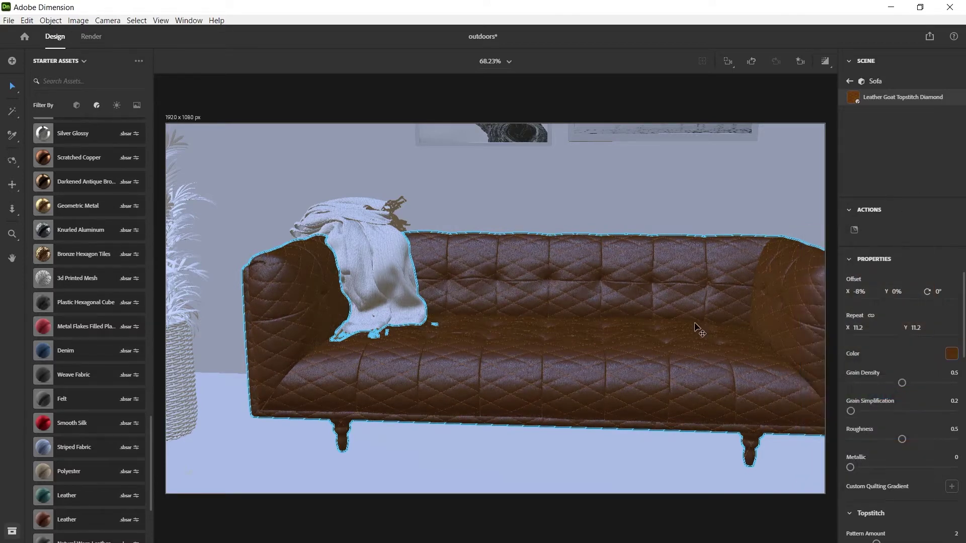
Examine the sofa's brown leather from a distance and the legs beneath it up close
{"action": "scroll", "coordinate": [614, 335], "scroll_direction": "down", "scroll_amount": 5}
{"action": "scroll", "coordinate": [609, 362], "scroll_direction": "down", "scroll_amount": 3}
{"action": "key", "text": "1"}
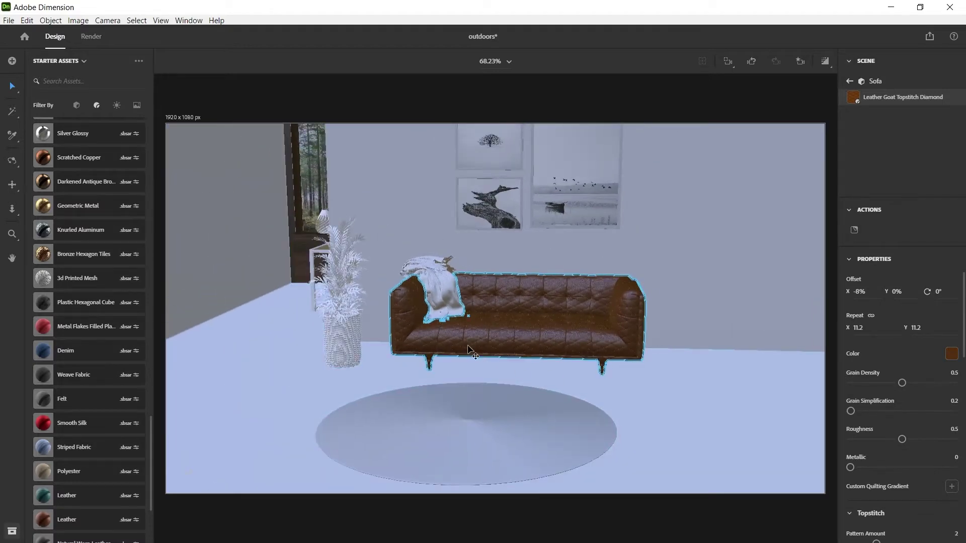
{"action": "left_click_drag", "start_coordinate": [477, 341], "coordinate": [435, 368]}
{"action": "scroll", "coordinate": [432, 367], "scroll_direction": "up", "scroll_amount": 4}
{"action": "scroll", "coordinate": [432, 368], "scroll_direction": "up", "scroll_amount": 8}
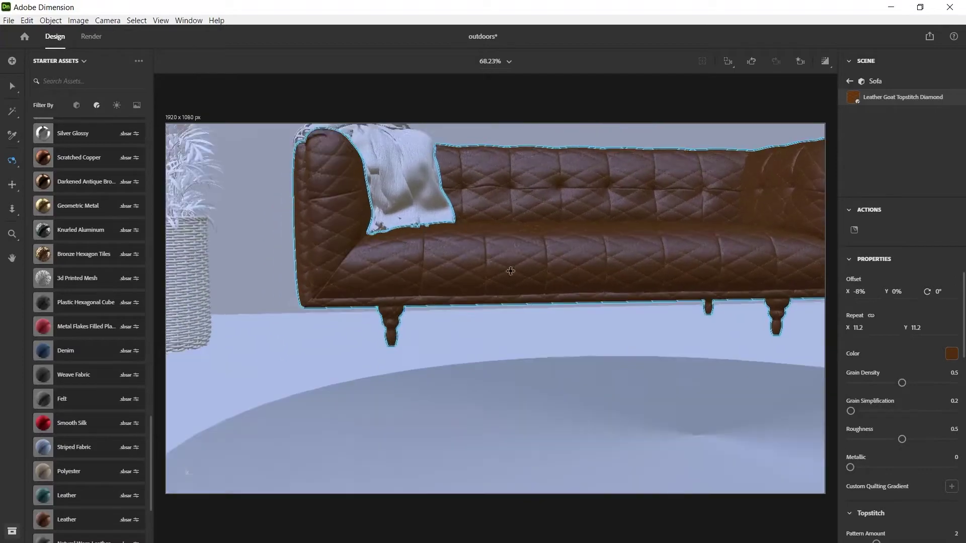
{"action": "left_click_drag", "start_coordinate": [398, 306], "coordinate": [321, 302]}
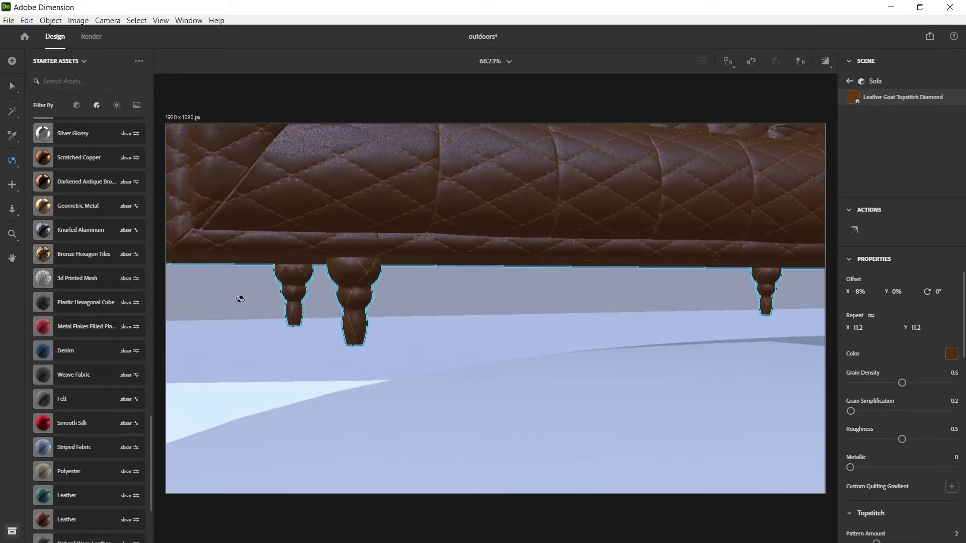
{"action": "scroll", "coordinate": [71, 208], "scroll_direction": "up", "scroll_amount": 2}
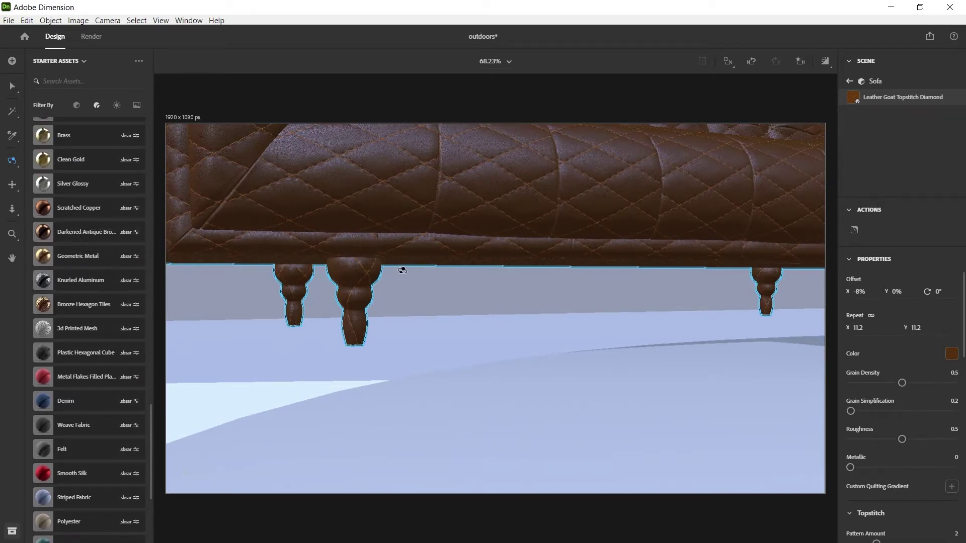
{"action": "left_click_drag", "start_coordinate": [403, 270], "coordinate": [453, 269]}
{"action": "key", "text": "v"}
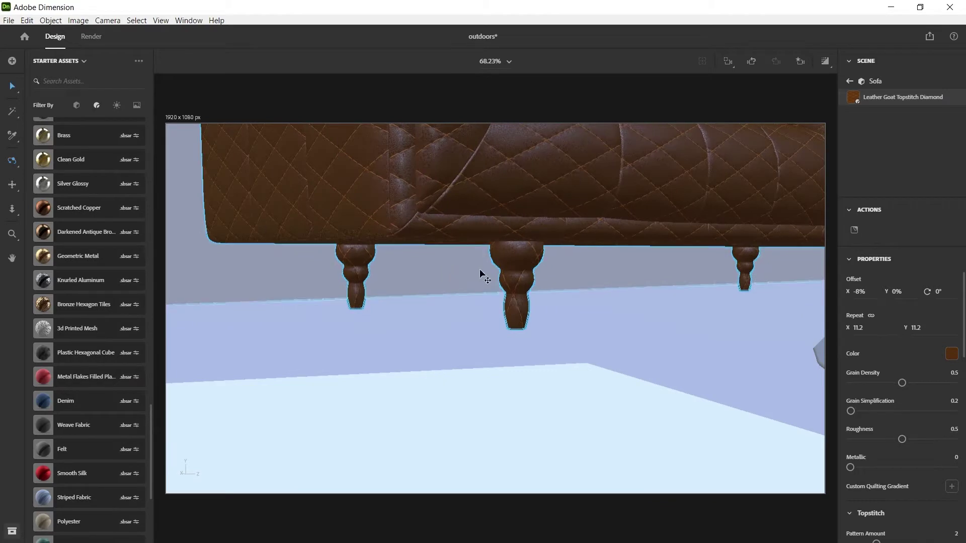
Select all four sofa legs in full with the Magic Wand tool
{"action": "left_click", "coordinate": [13, 113]}
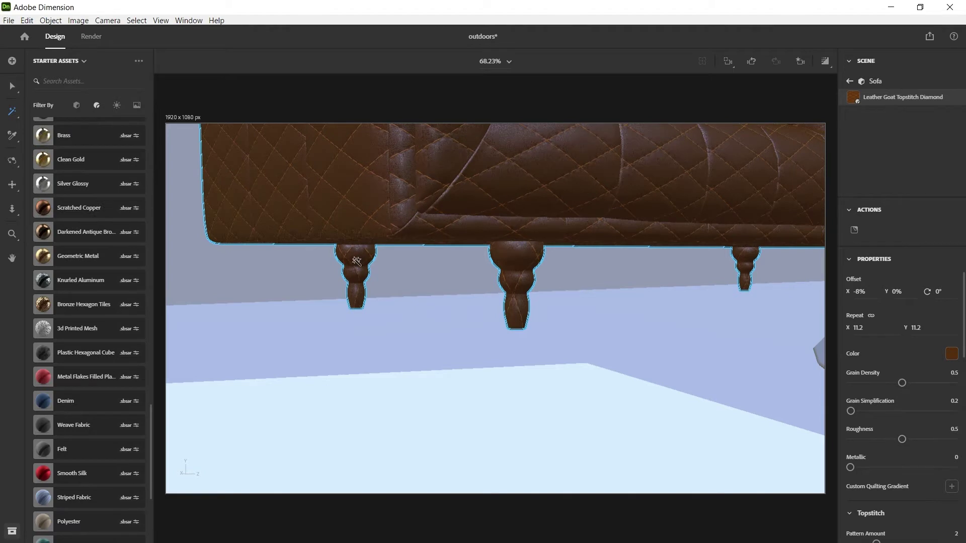
{"action": "left_click", "coordinate": [692, 410]}
{"action": "left_click", "coordinate": [359, 264]}
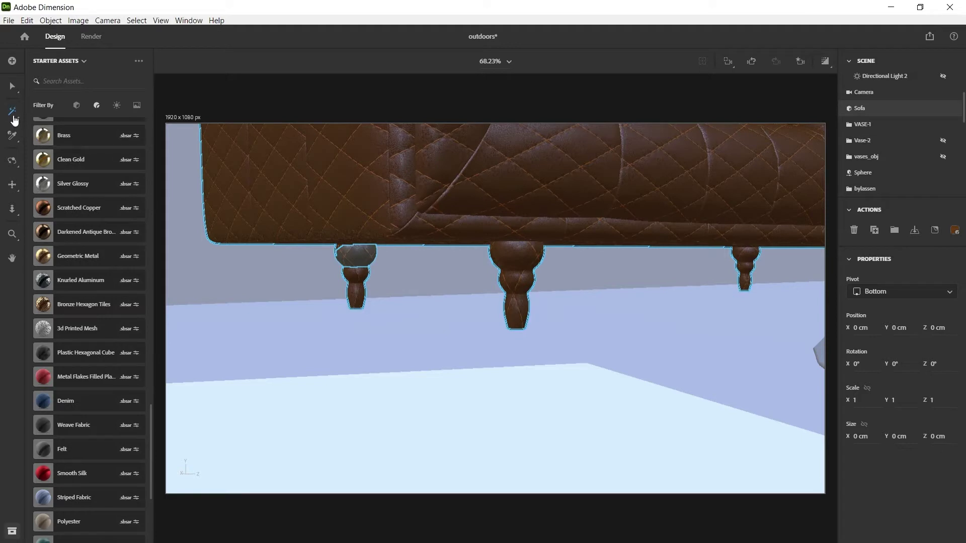
{"action": "mouse_move", "coordinate": [16, 118]}
{"action": "left_click", "coordinate": [520, 258]}
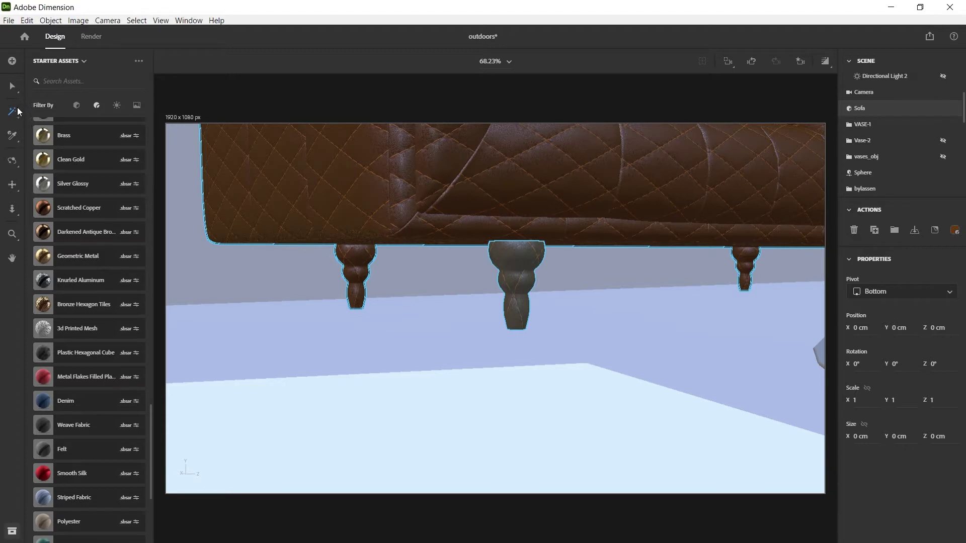
{"action": "left_click", "coordinate": [13, 112]}
{"action": "left_click_drag", "start_coordinate": [680, 310], "coordinate": [479, 317]}
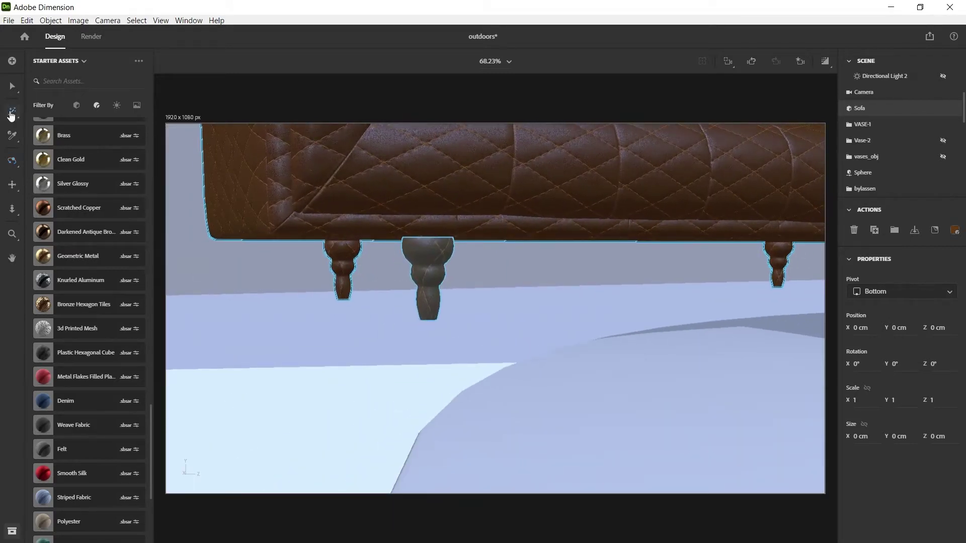
{"action": "left_click", "coordinate": [12, 112]}
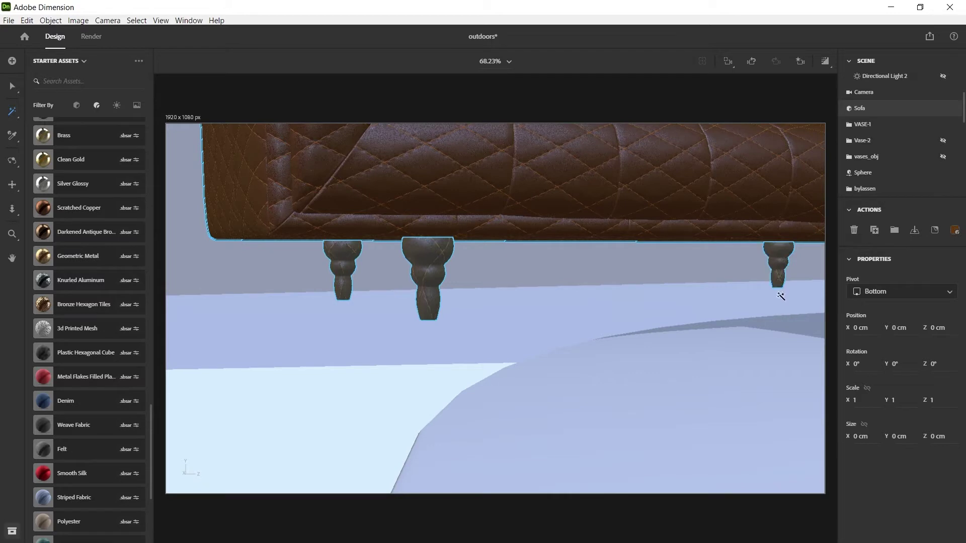
{"action": "right_click_drag", "start_coordinate": [674, 306], "coordinate": [582, 317]}
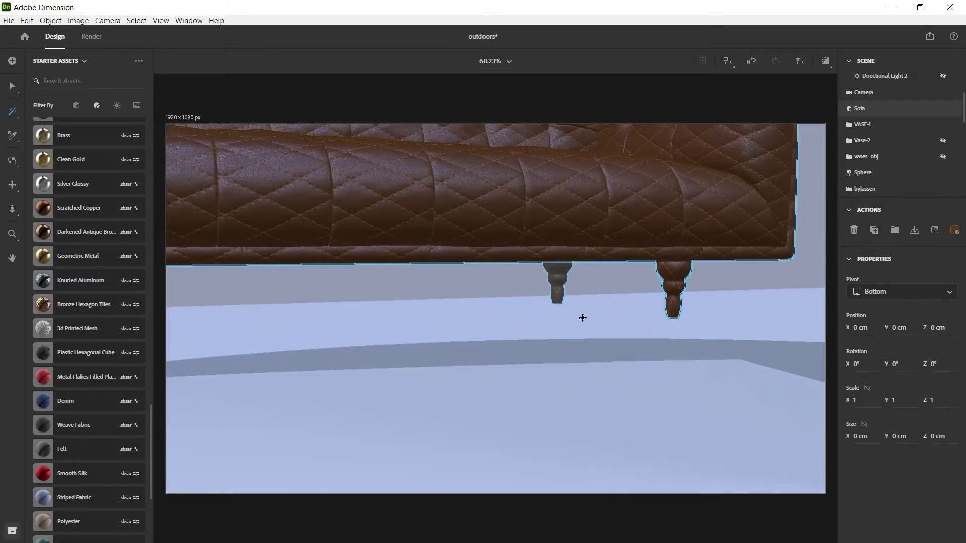
{"action": "left_click", "coordinate": [669, 309]}
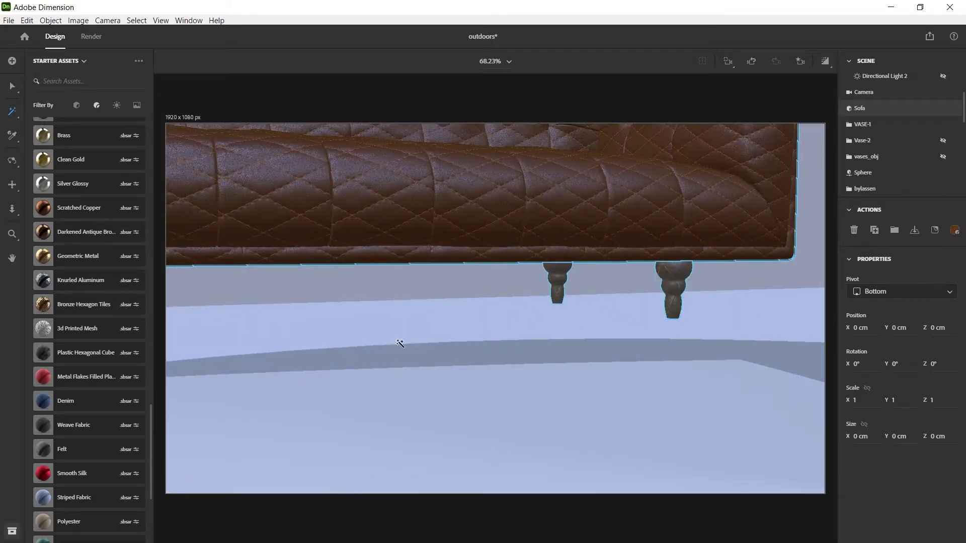
Apply the Bronze Hexagon Tiles starter material to the selected sofa legs and check them from further away
{"action": "scroll", "coordinate": [402, 344], "scroll_direction": "down", "scroll_amount": 2}
{"action": "right_click_drag", "start_coordinate": [359, 329], "coordinate": [479, 302]}
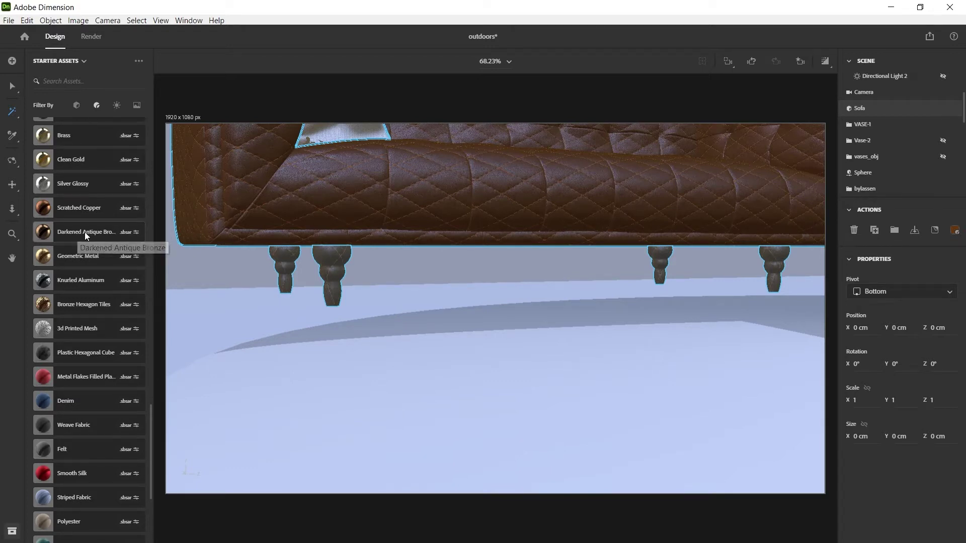
{"action": "left_click", "coordinate": [116, 305]}
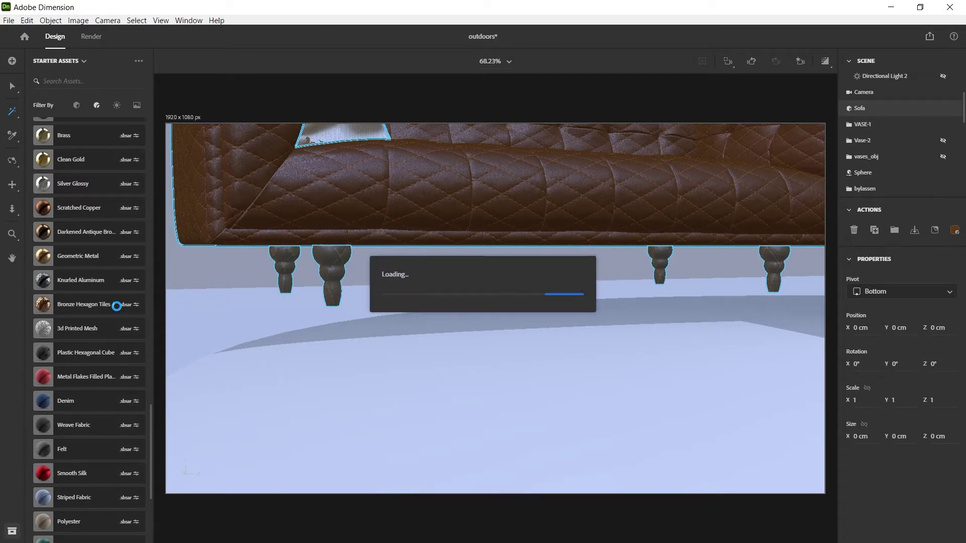
{"action": "scroll", "coordinate": [490, 267], "scroll_direction": "down", "scroll_amount": 6}
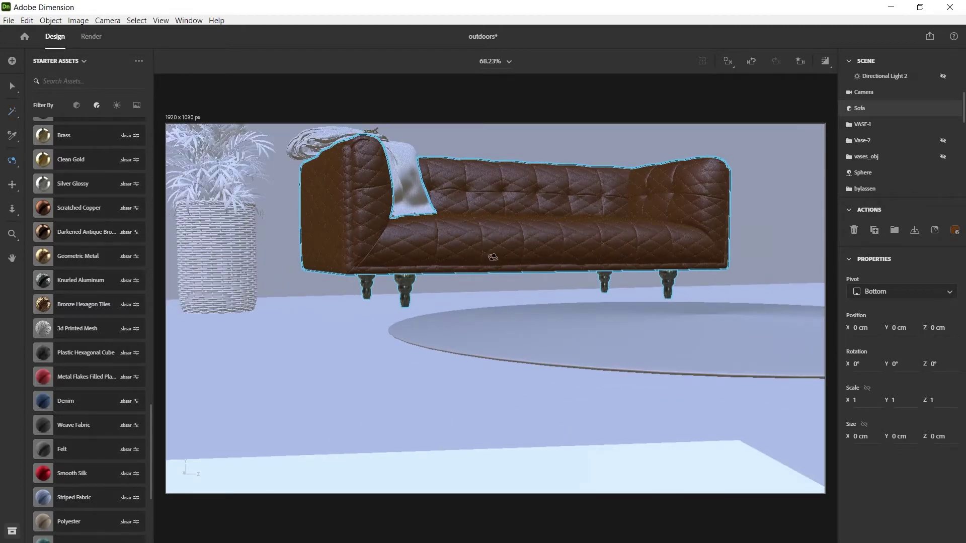
{"action": "left_click_drag", "start_coordinate": [505, 260], "coordinate": [523, 310]}
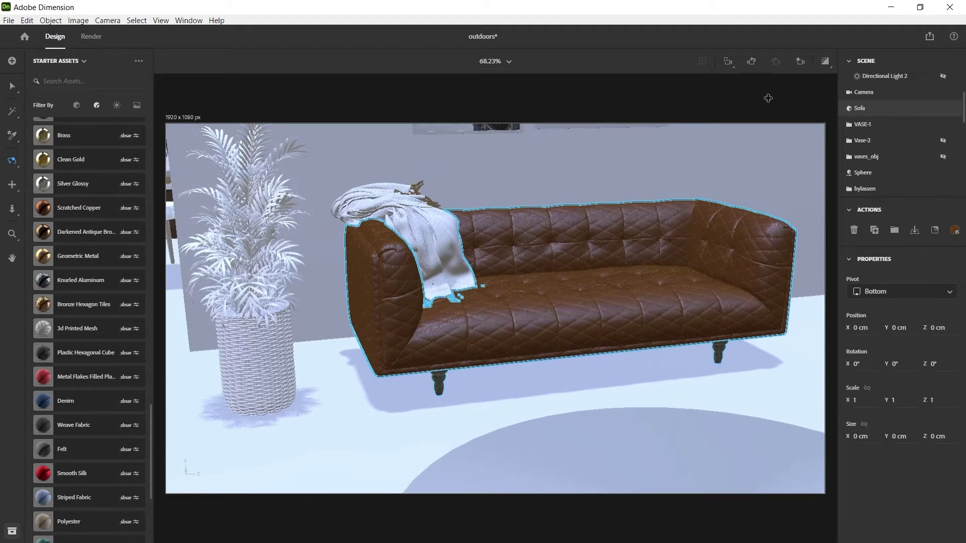
Make Directional Light and Directional Light 2 visible in the scene
{"action": "key", "text": "v"}
{"action": "scroll", "coordinate": [918, 134], "scroll_direction": "up", "scroll_amount": 3}
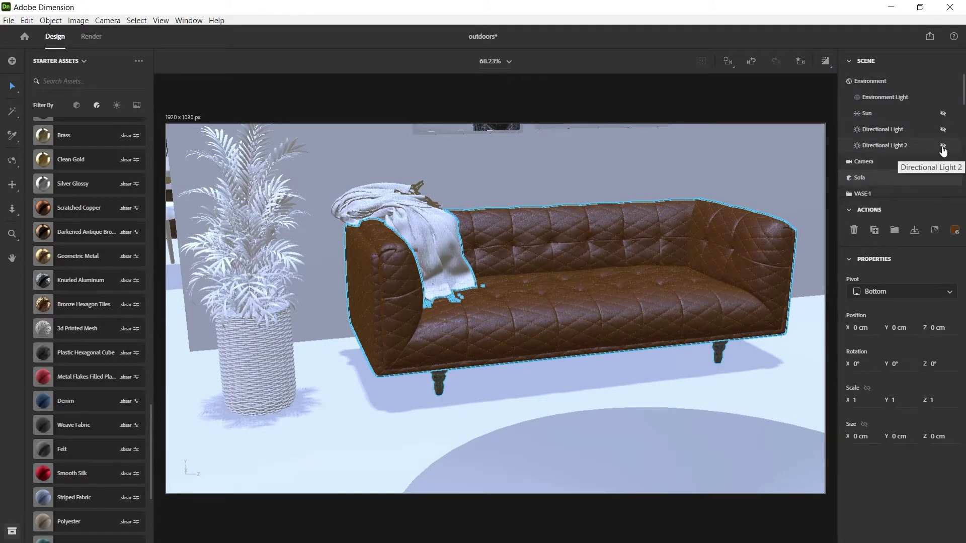
{"action": "left_click", "coordinate": [943, 129]}
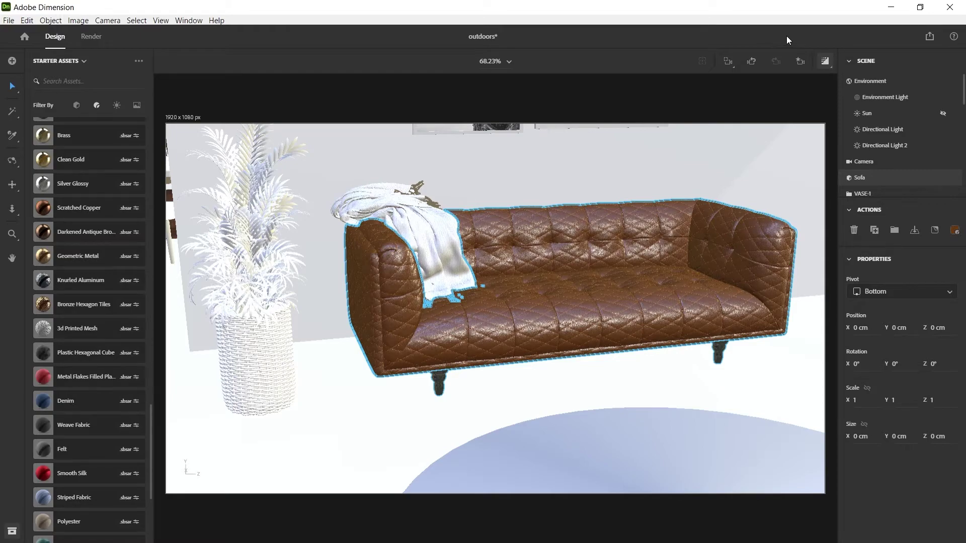
Switch to the Main-view camera bookmark and check the deselected scene in the render preview
{"action": "left_click", "coordinate": [800, 61]}
{"action": "left_click", "coordinate": [737, 140]}
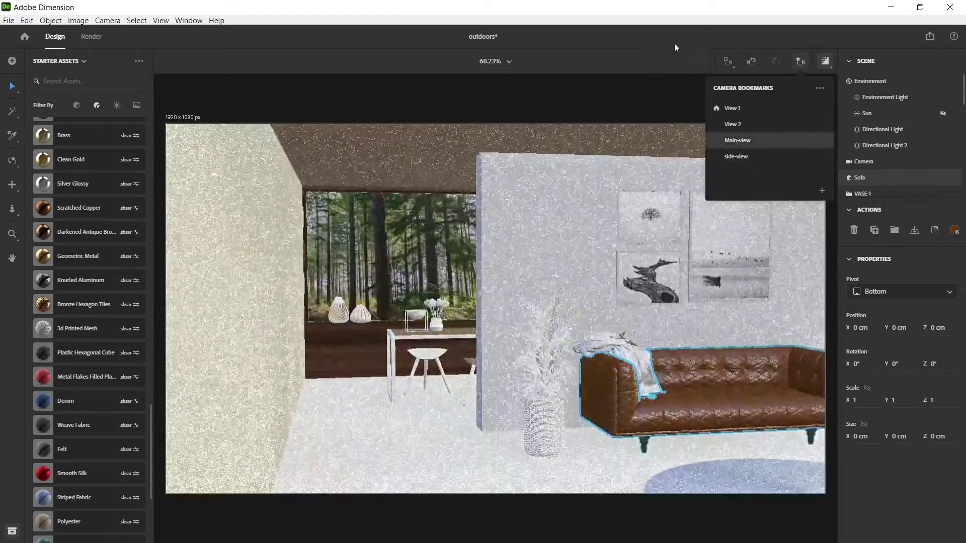
{"action": "left_click", "coordinate": [738, 44]}
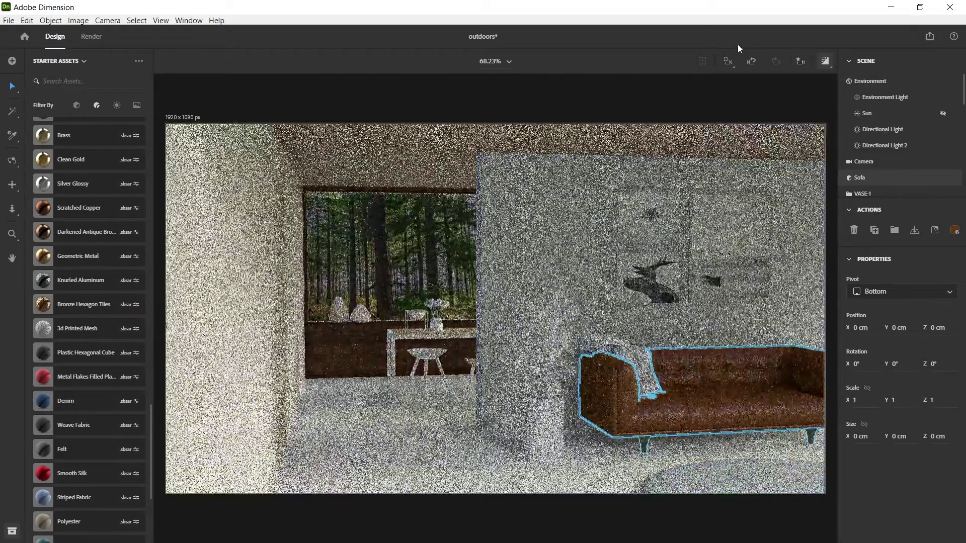
{"action": "left_click", "coordinate": [807, 113]}
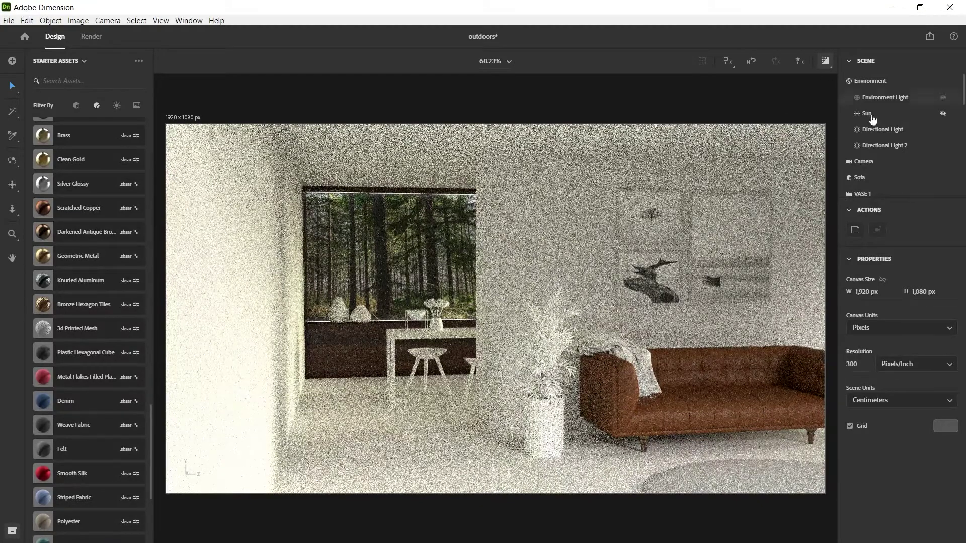
Turn off the render preview and hide Directional Light 2 and Directional Light
{"action": "left_click", "coordinate": [826, 63]}
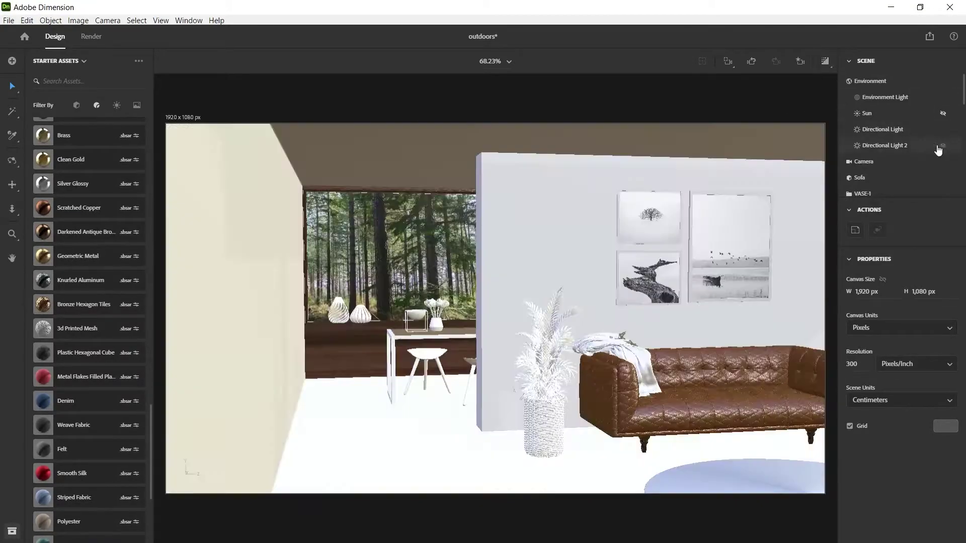
{"action": "left_click", "coordinate": [943, 146]}
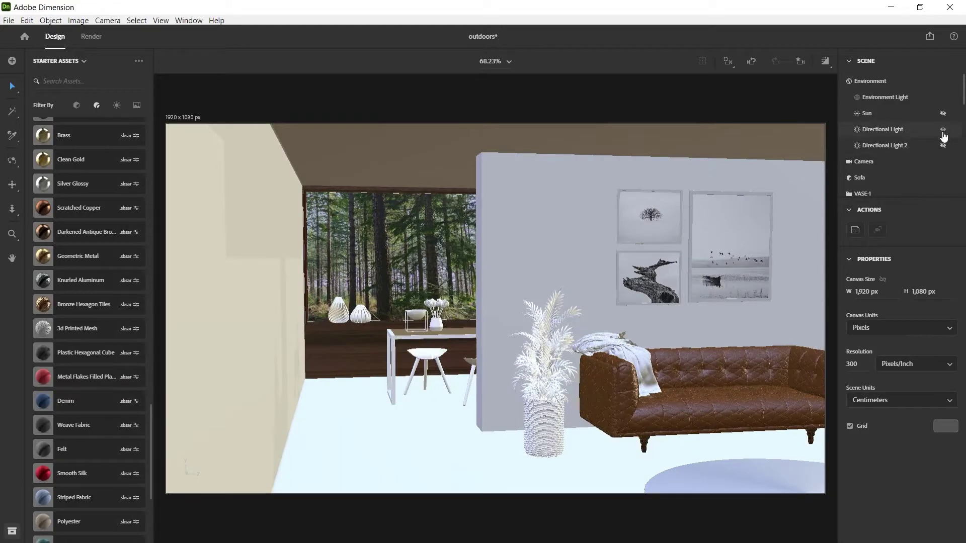
{"action": "left_click", "coordinate": [944, 131]}
Examine the base color image and its offset and repeat settings on Cube 4 inside the tree picture's wall frame
{"action": "middle_click_drag", "start_coordinate": [812, 219], "coordinate": [596, 242]}
{"action": "scroll", "coordinate": [513, 343], "scroll_direction": "up", "scroll_amount": 3}
{"action": "scroll", "coordinate": [514, 345], "scroll_direction": "down", "scroll_amount": 3}
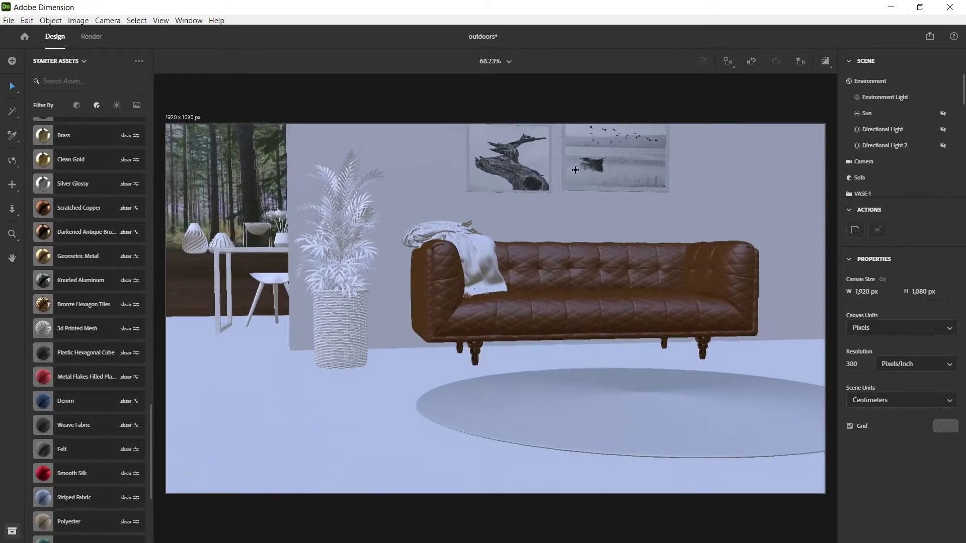
{"action": "right_click_drag", "start_coordinate": [524, 307], "coordinate": [496, 316]}
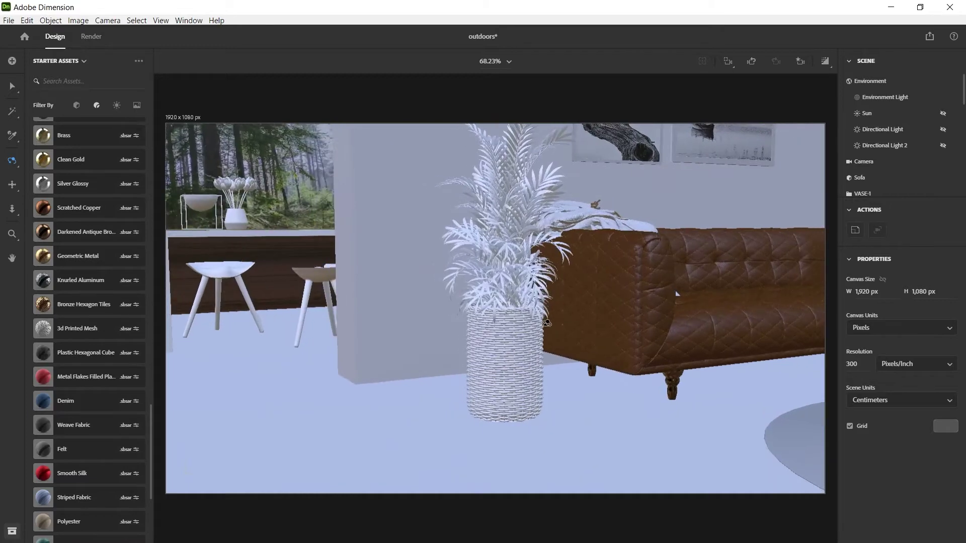
{"action": "left_click_drag", "start_coordinate": [544, 322], "coordinate": [466, 292]}
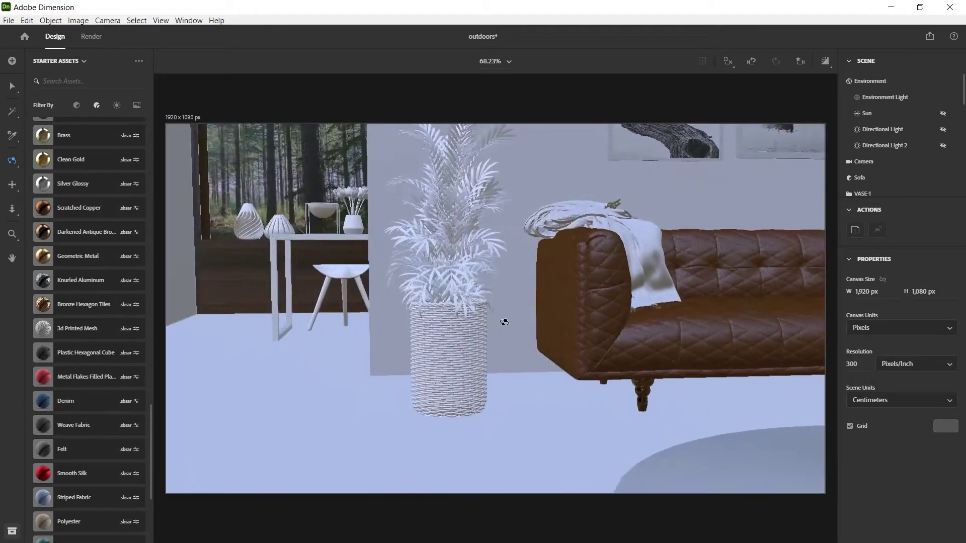
{"action": "left_click_drag", "start_coordinate": [502, 321], "coordinate": [482, 363]}
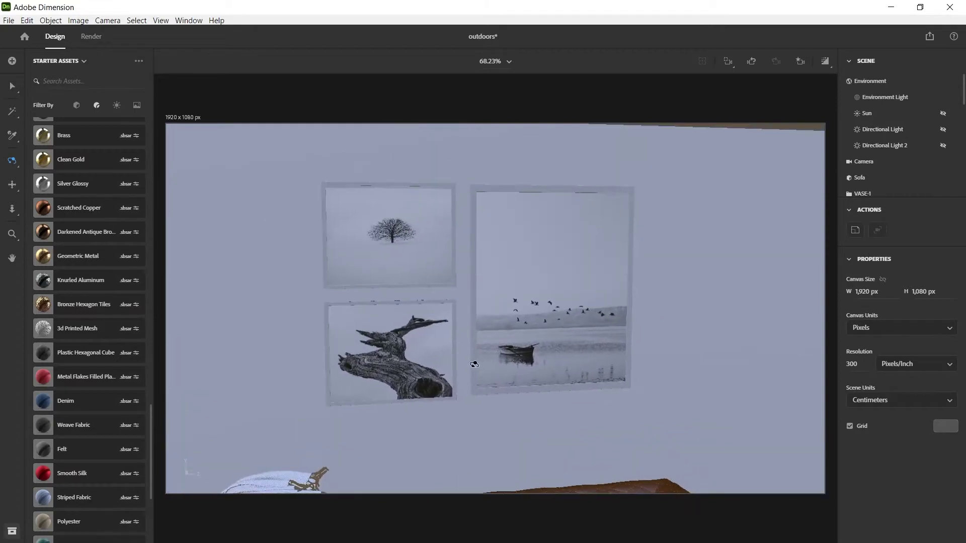
{"action": "key", "text": "v"}
{"action": "left_click", "coordinate": [452, 234]}
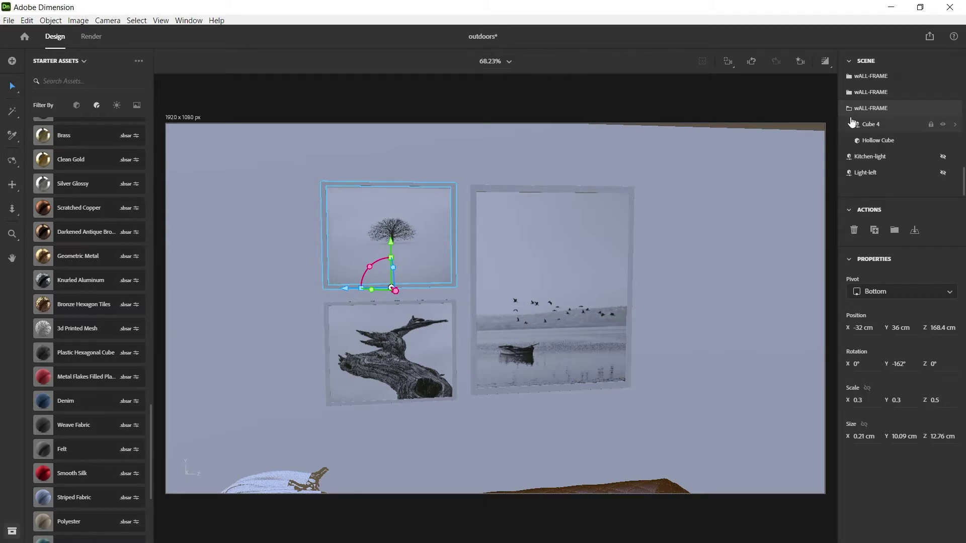
{"action": "left_click", "coordinate": [872, 126]}
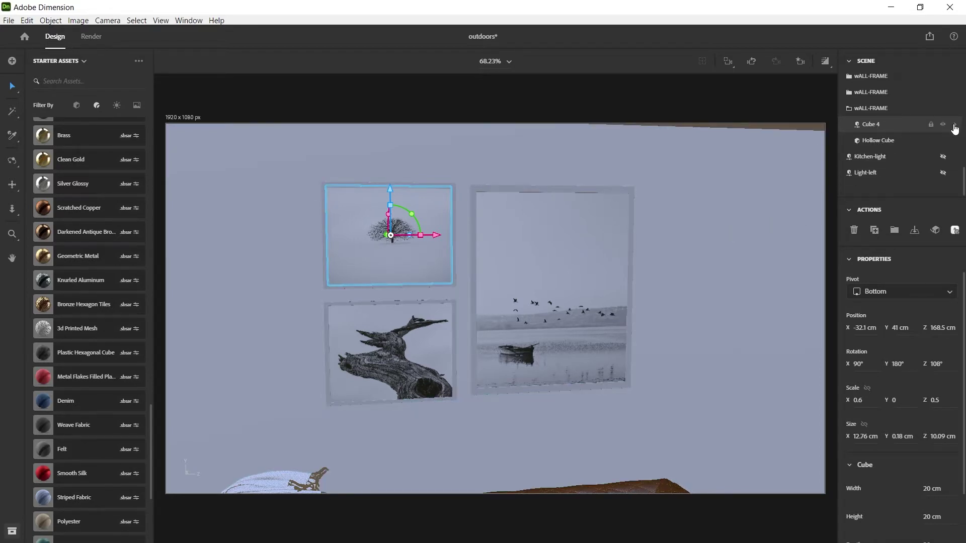
{"action": "left_click", "coordinate": [955, 125]}
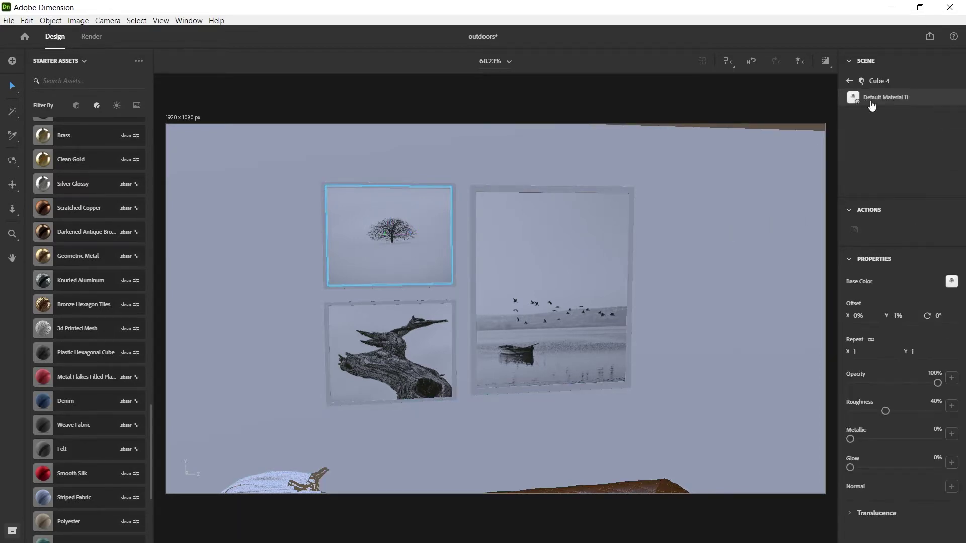
{"action": "left_click", "coordinate": [952, 281]}
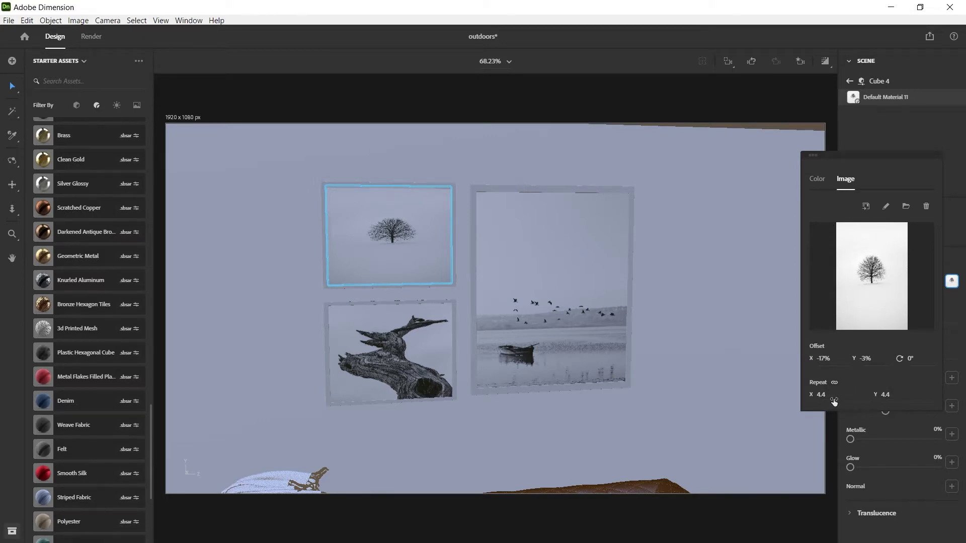
{"action": "left_click", "coordinate": [887, 131]}
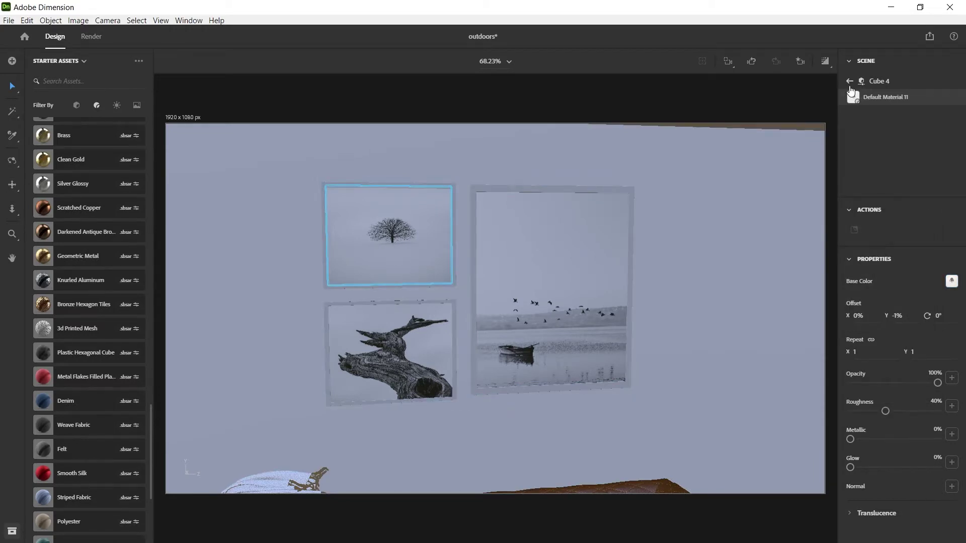
{"action": "left_click", "coordinate": [849, 81]}
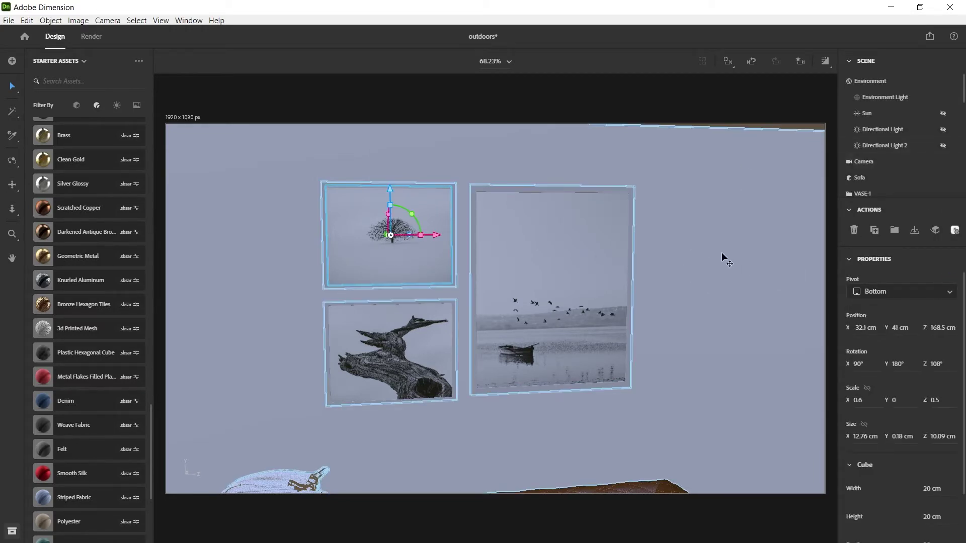
Apply the Chocolate Brown Beech Wood starter material to the Hollow Cube frame around the tree picture
{"action": "scroll", "coordinate": [889, 166], "scroll_direction": "down", "scroll_amount": 4}
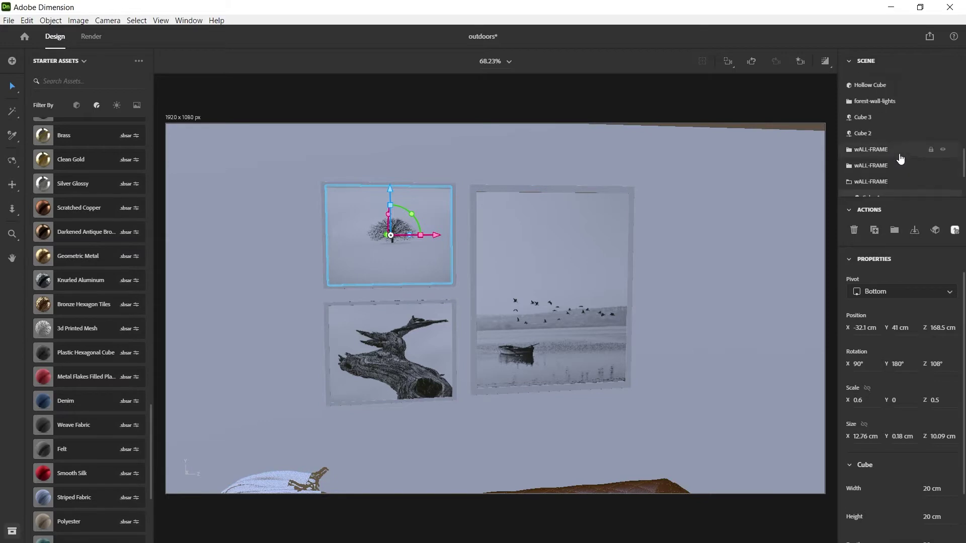
{"action": "scroll", "coordinate": [931, 156], "scroll_direction": "down", "scroll_amount": 5}
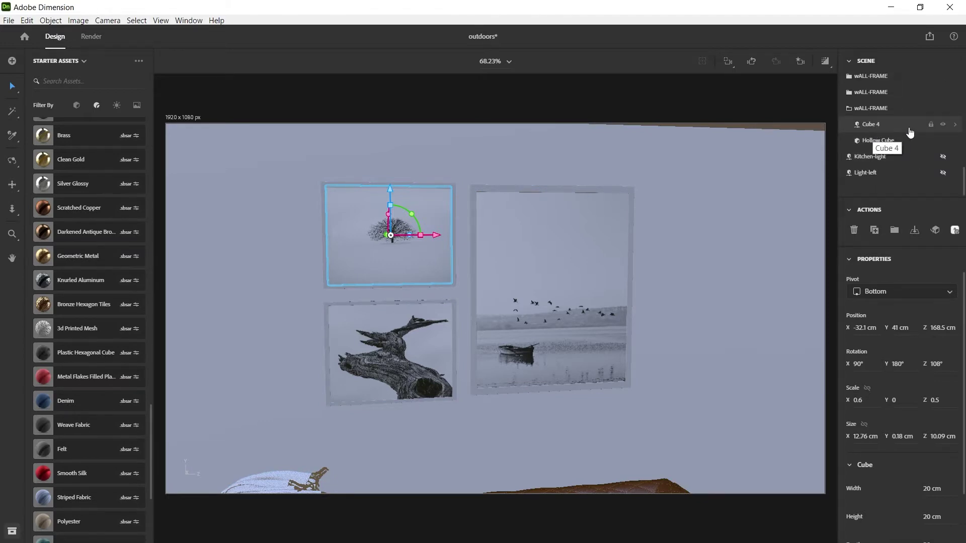
{"action": "left_click", "coordinate": [887, 145]}
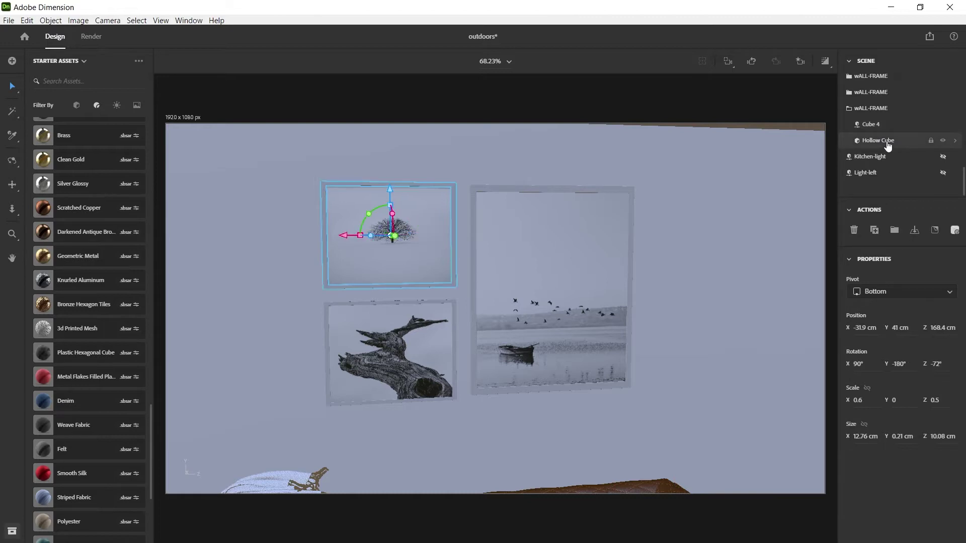
{"action": "left_click", "coordinate": [955, 141]}
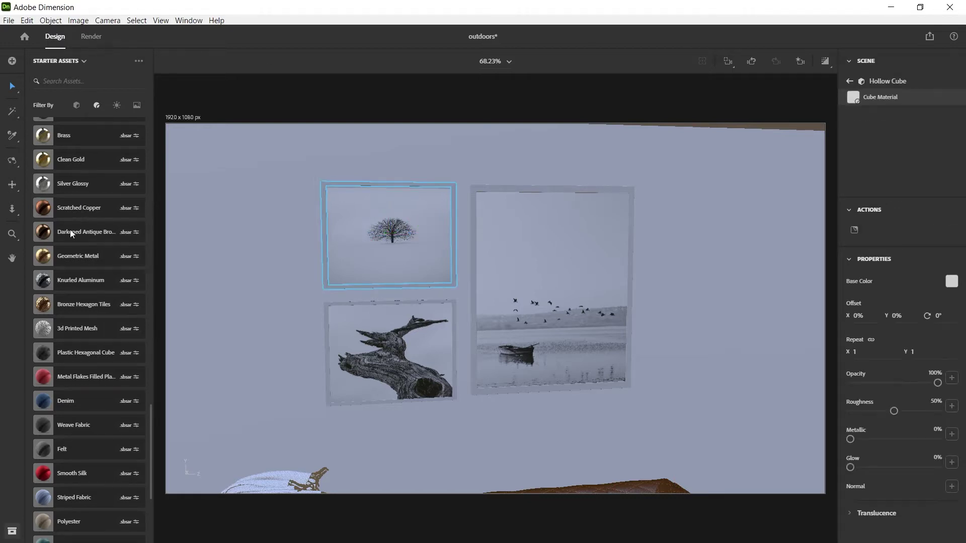
{"action": "scroll", "coordinate": [88, 233], "scroll_direction": "up", "scroll_amount": 10}
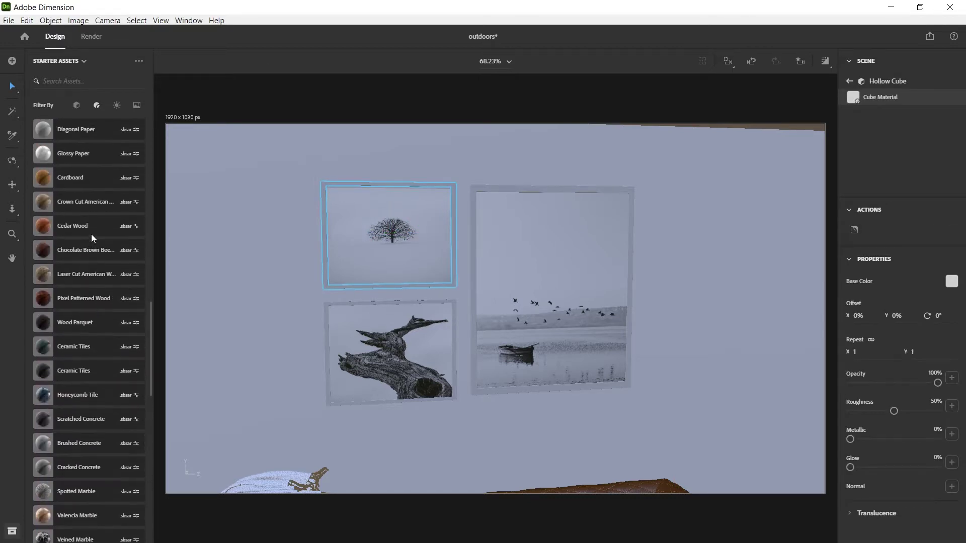
{"action": "scroll", "coordinate": [92, 234], "scroll_direction": "up", "scroll_amount": 10}
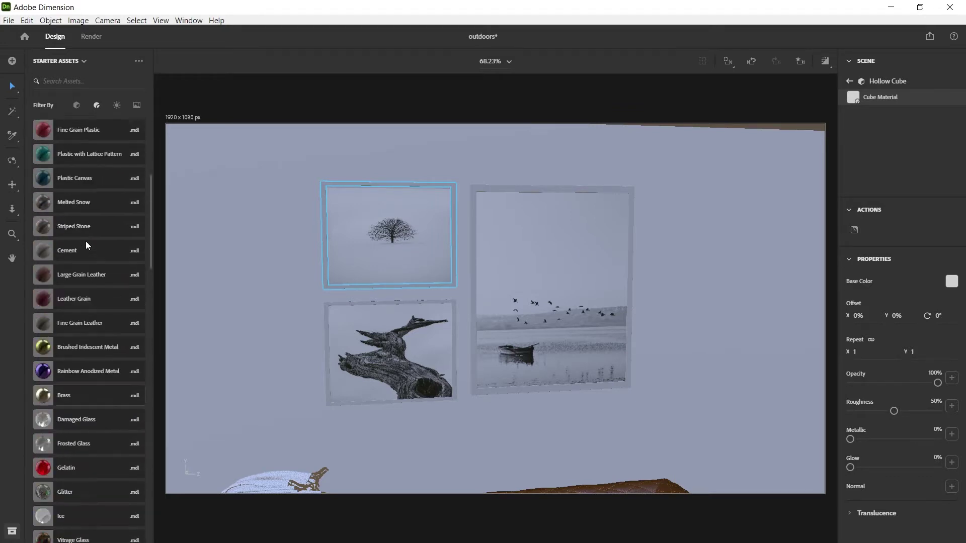
{"action": "scroll", "coordinate": [86, 241], "scroll_direction": "up", "scroll_amount": 4}
{"action": "scroll", "coordinate": [86, 246], "scroll_direction": "down", "scroll_amount": 4}
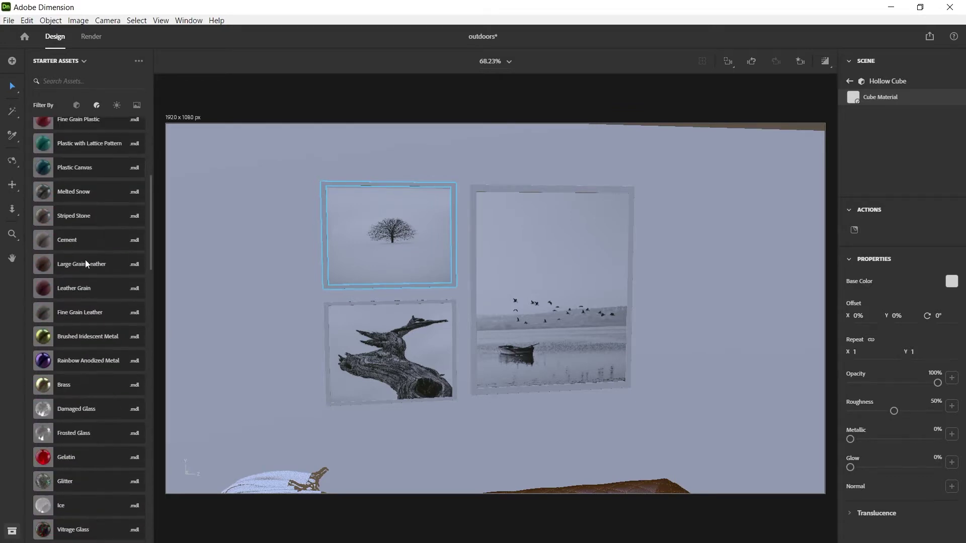
{"action": "scroll", "coordinate": [87, 263], "scroll_direction": "down", "scroll_amount": 8}
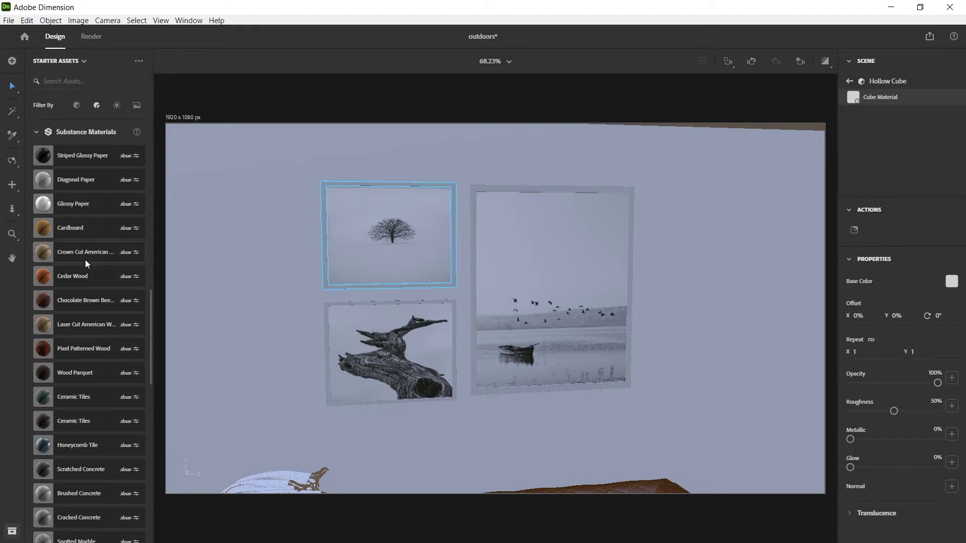
{"action": "scroll", "coordinate": [86, 271], "scroll_direction": "down", "scroll_amount": 2}
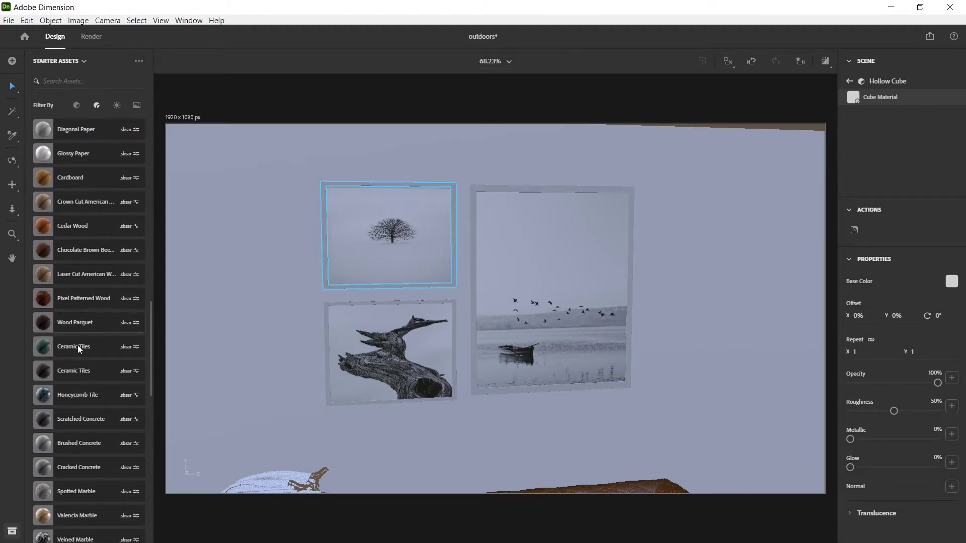
{"action": "left_click", "coordinate": [88, 251]}
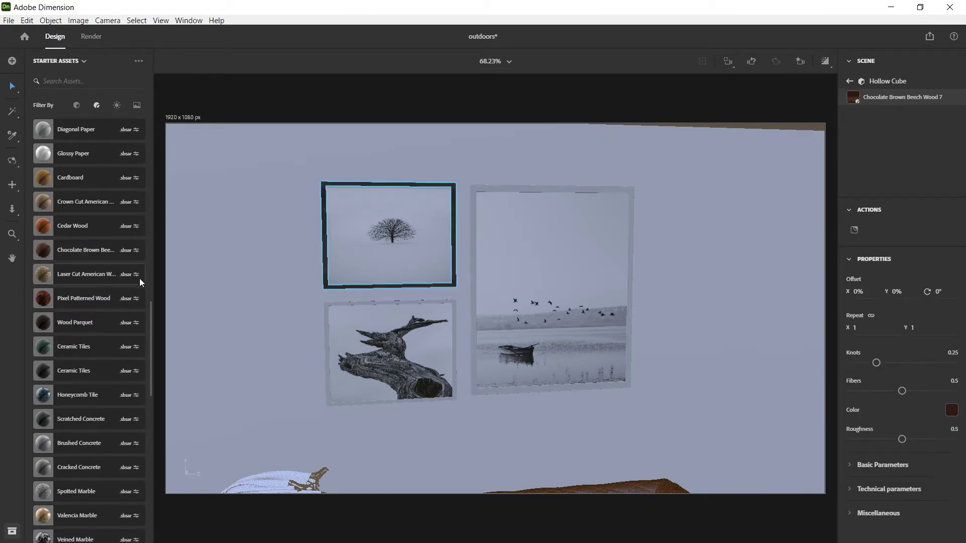
Set the color of the tree picture frame's wood material to near-black 1C1C1C
{"action": "left_click", "coordinate": [952, 412]}
{"action": "left_click_drag", "start_coordinate": [891, 411], "coordinate": [809, 420]}
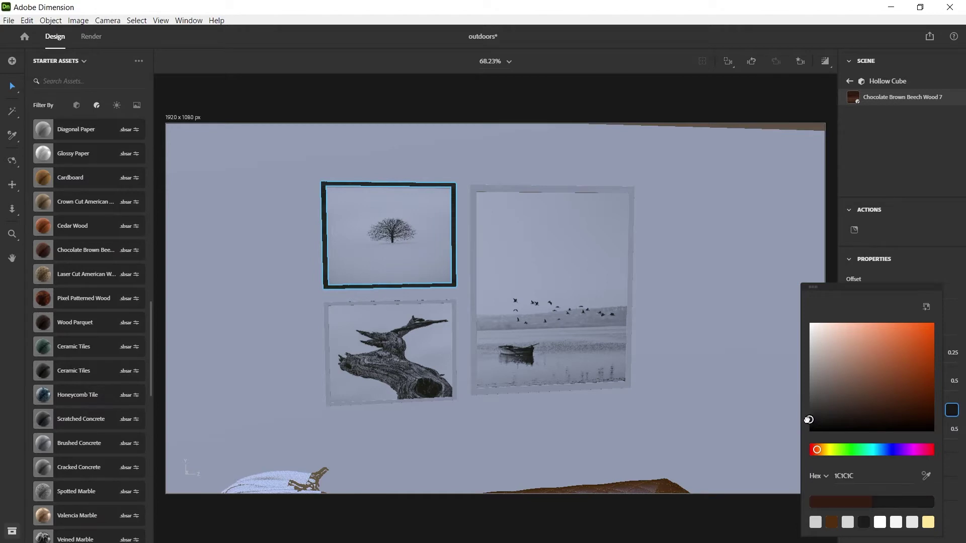
{"action": "left_click", "coordinate": [923, 166]}
Apply Chocolate Brown Beech Wood to the Hollow Cube frame around the boat picture and set its color to the saved 1C1C1C swatch
{"action": "left_click", "coordinate": [526, 192]}
{"action": "key", "text": "ctrl+a"}
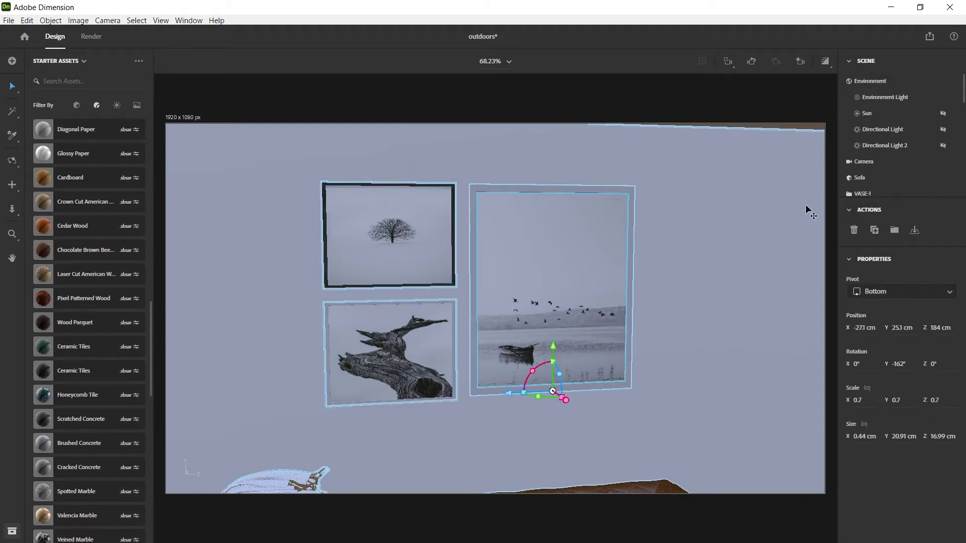
{"action": "scroll", "coordinate": [915, 143], "scroll_direction": "down", "scroll_amount": 5}
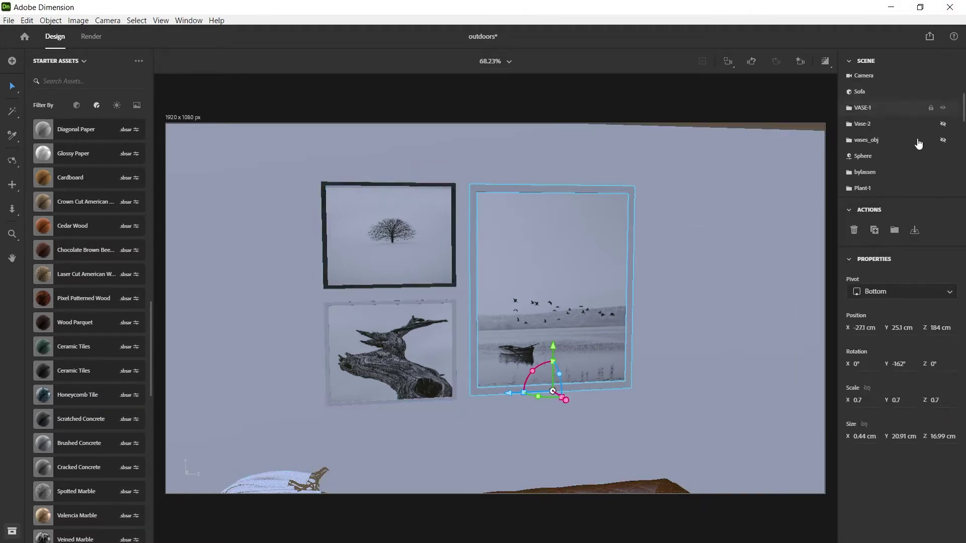
{"action": "scroll", "coordinate": [915, 145], "scroll_direction": "down", "scroll_amount": 5}
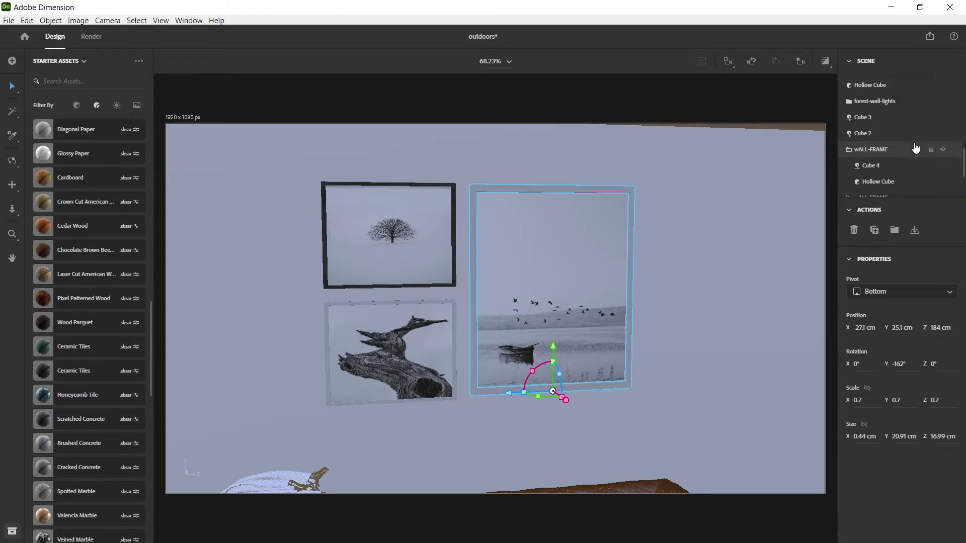
{"action": "left_click", "coordinate": [879, 183]}
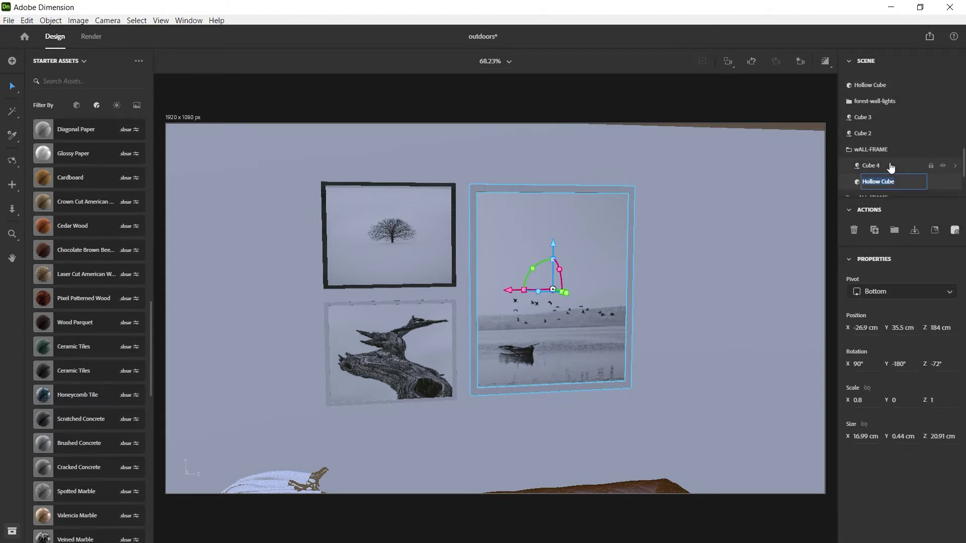
{"action": "left_click", "coordinate": [889, 164]}
{"action": "left_click", "coordinate": [878, 184]}
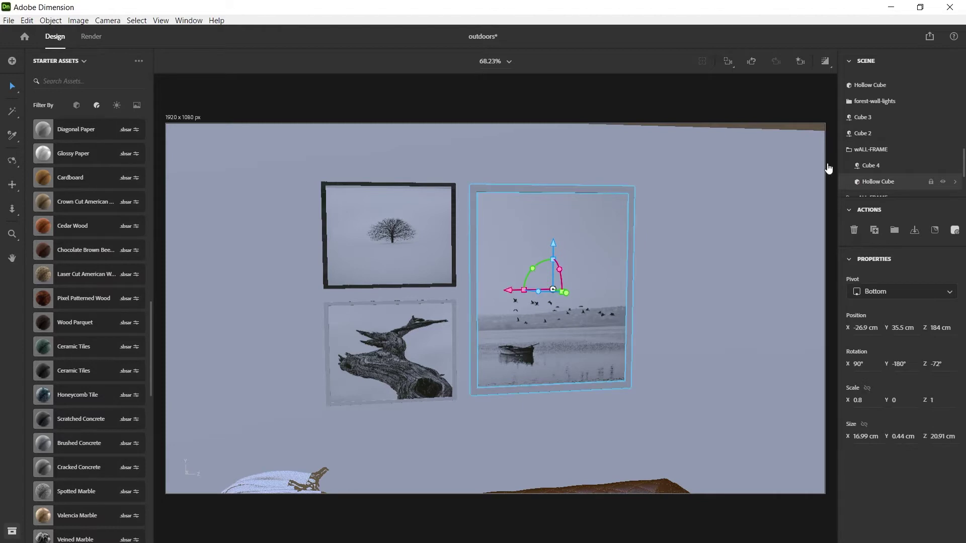
{"action": "left_click", "coordinate": [72, 252]}
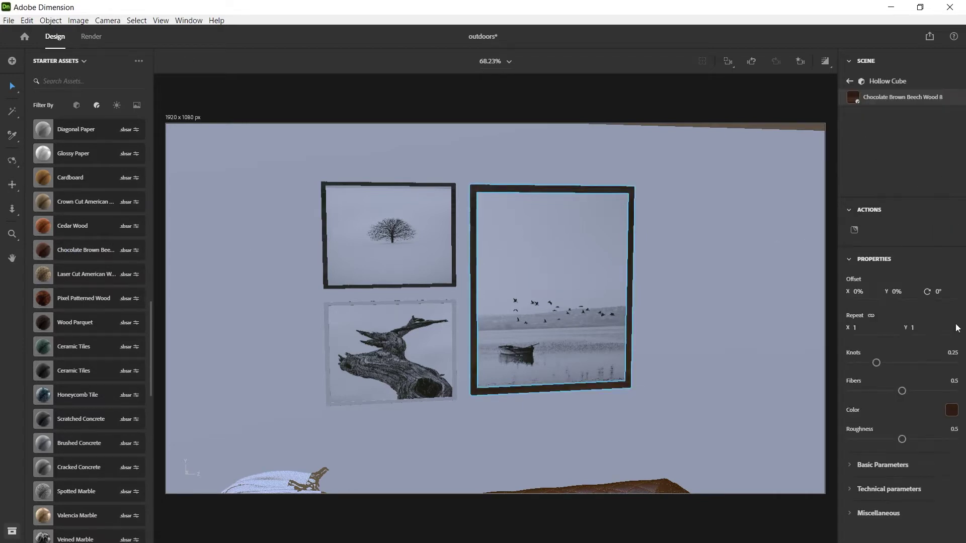
{"action": "left_click", "coordinate": [952, 411]}
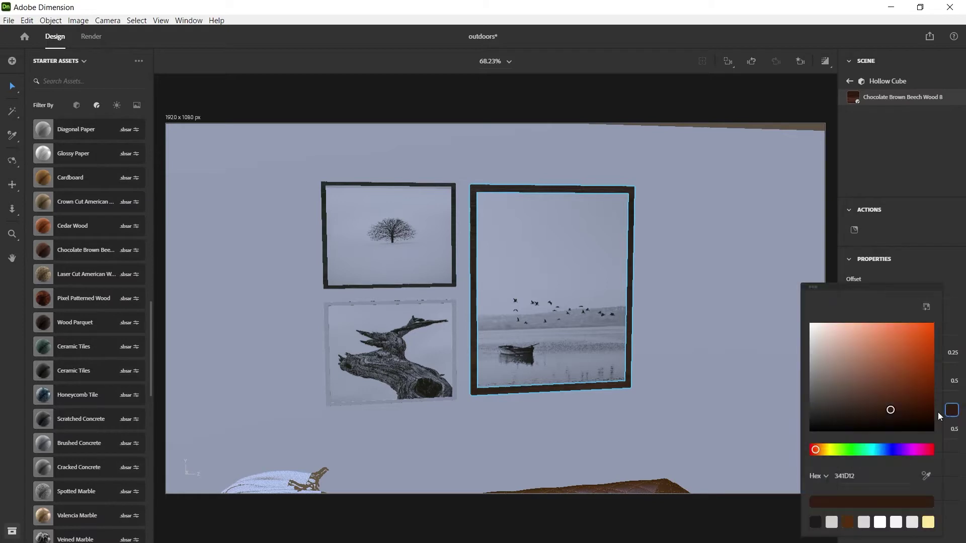
{"action": "left_click", "coordinate": [816, 524]}
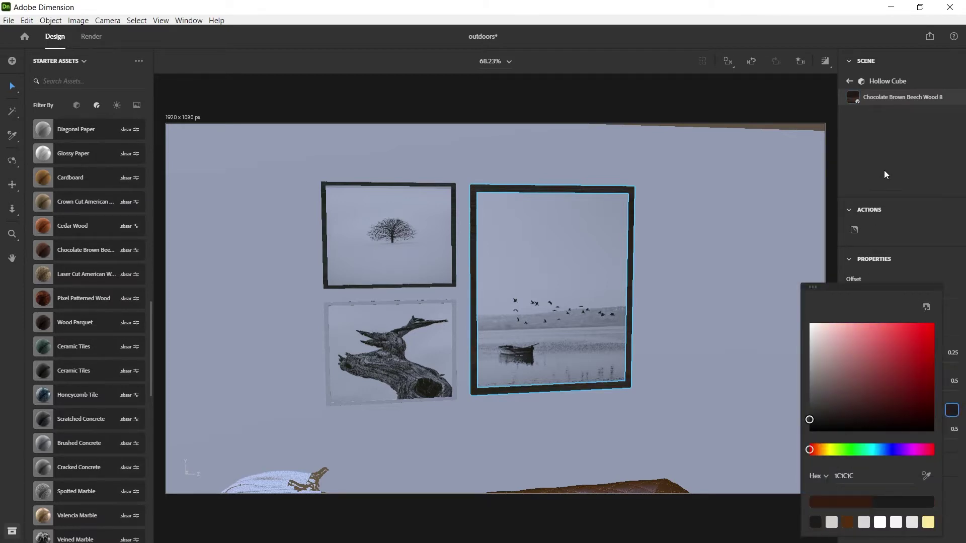
Apply the Chocolate Brown Beech Wood starter material to the Hollow Cube frame around the driftwood picture
{"action": "left_click", "coordinate": [415, 305]}
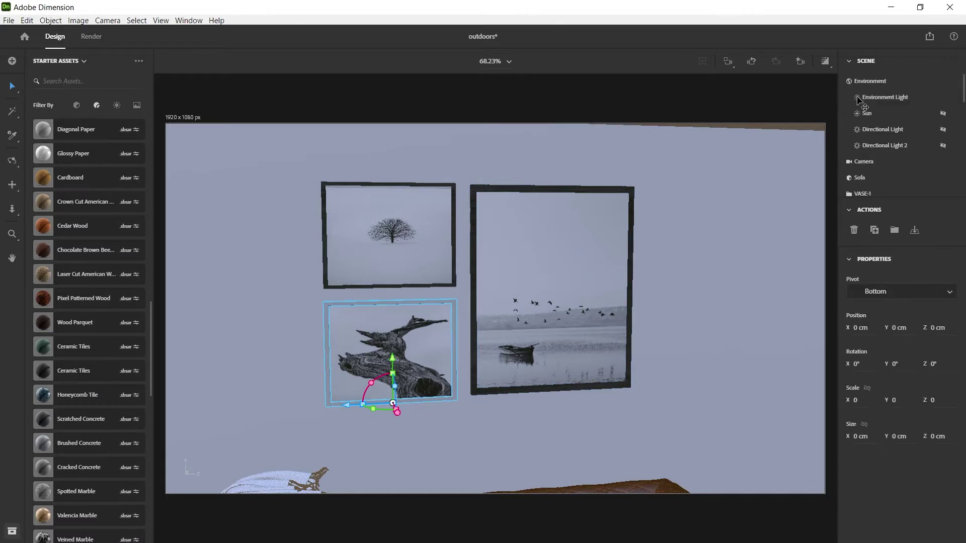
{"action": "scroll", "coordinate": [898, 151], "scroll_direction": "down", "scroll_amount": 5}
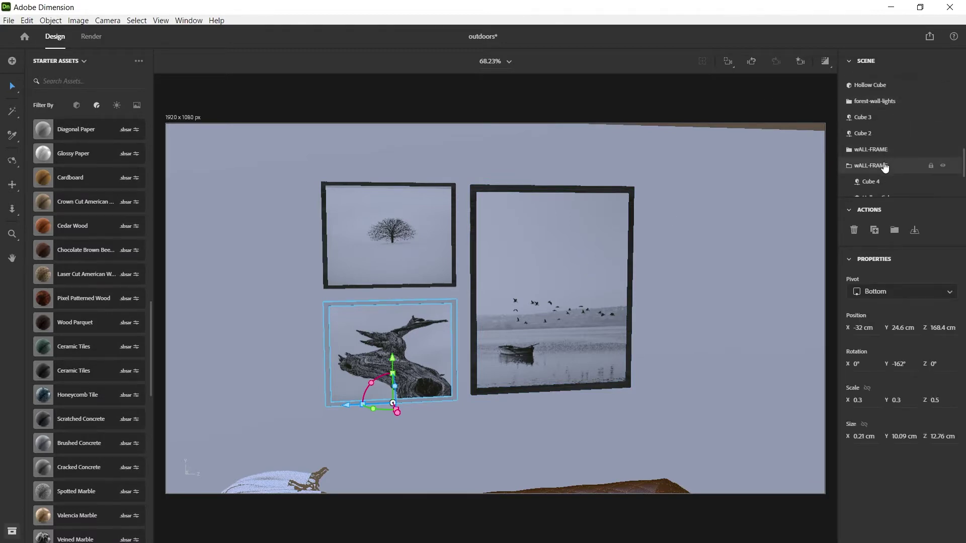
{"action": "scroll", "coordinate": [885, 167], "scroll_direction": "down", "scroll_amount": 2}
{"action": "left_click", "coordinate": [881, 151]}
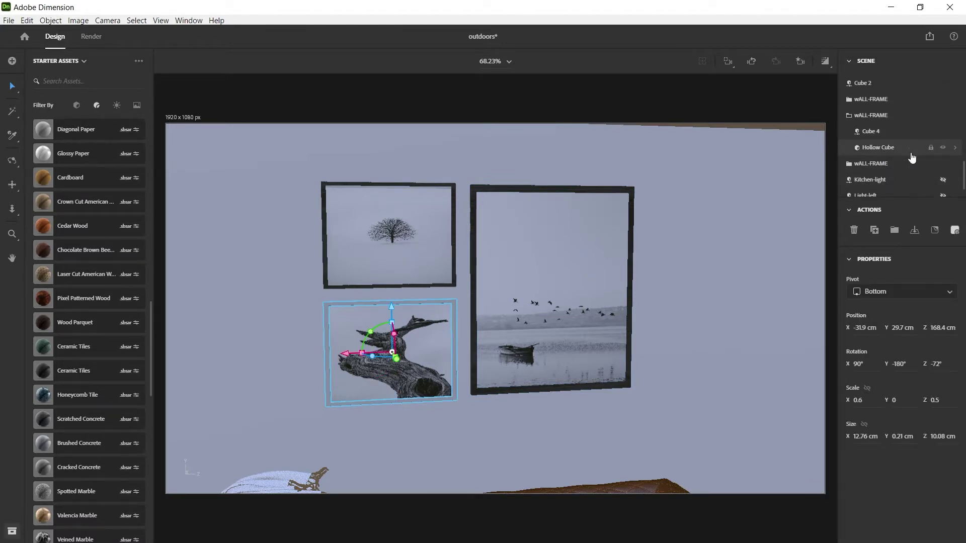
{"action": "left_click", "coordinate": [955, 148]}
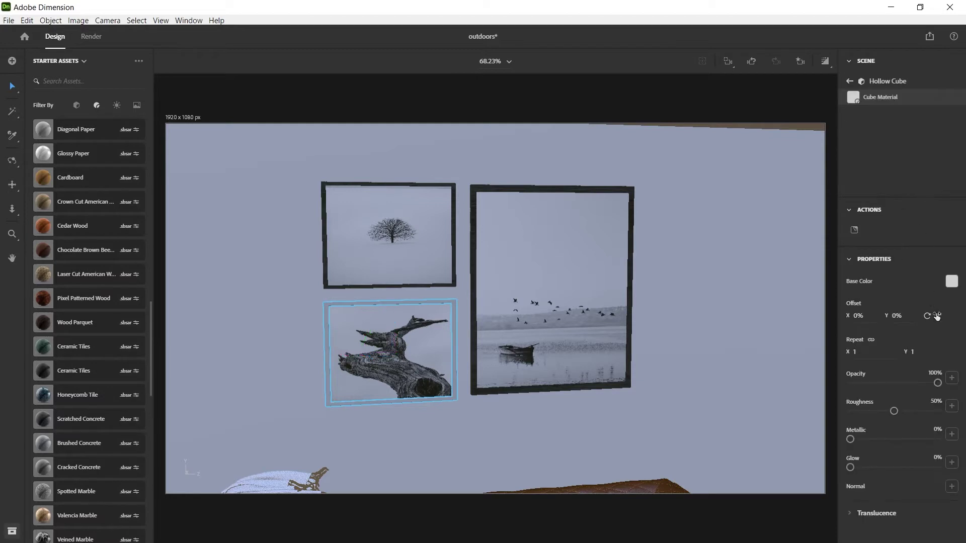
{"action": "left_click", "coordinate": [80, 252]}
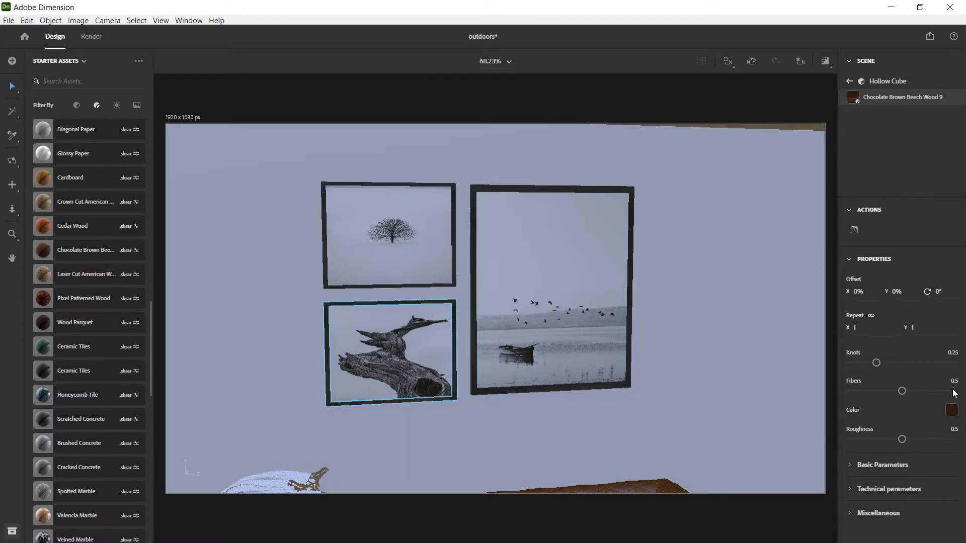
Set the color of the driftwood picture frame's wood material to the saved 1C1C1C swatch
{"action": "left_click", "coordinate": [952, 411]}
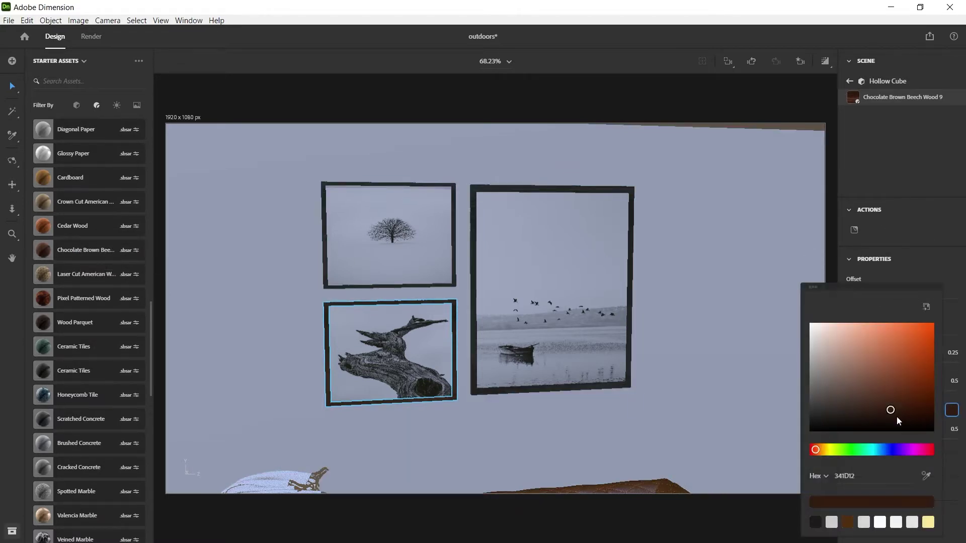
{"action": "left_click", "coordinate": [815, 525]}
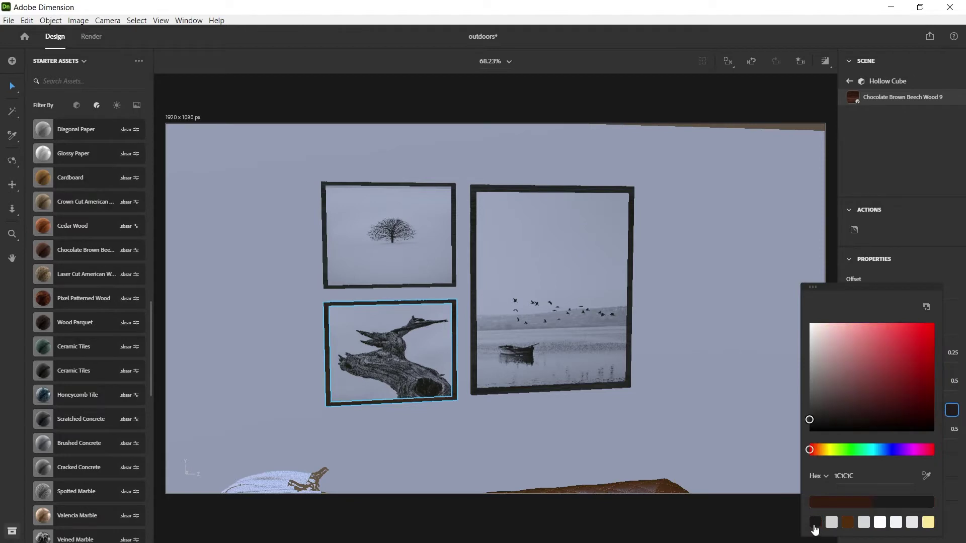
{"action": "left_click", "coordinate": [888, 144]}
Apply the Chocolate Brown Beech Wood starter material to plant_338_basket_01, the woven basket of Plant-1 beside the sofa
{"action": "scroll", "coordinate": [599, 241], "scroll_direction": "down", "scroll_amount": 5}
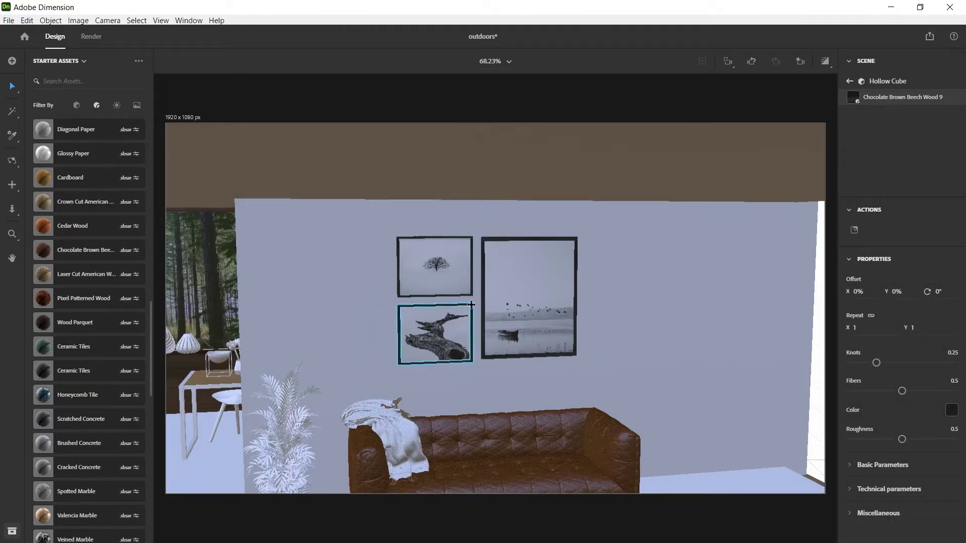
{"action": "middle_click_drag", "start_coordinate": [449, 308], "coordinate": [558, 239]}
{"action": "middle_click_drag", "start_coordinate": [484, 293], "coordinate": [511, 280]}
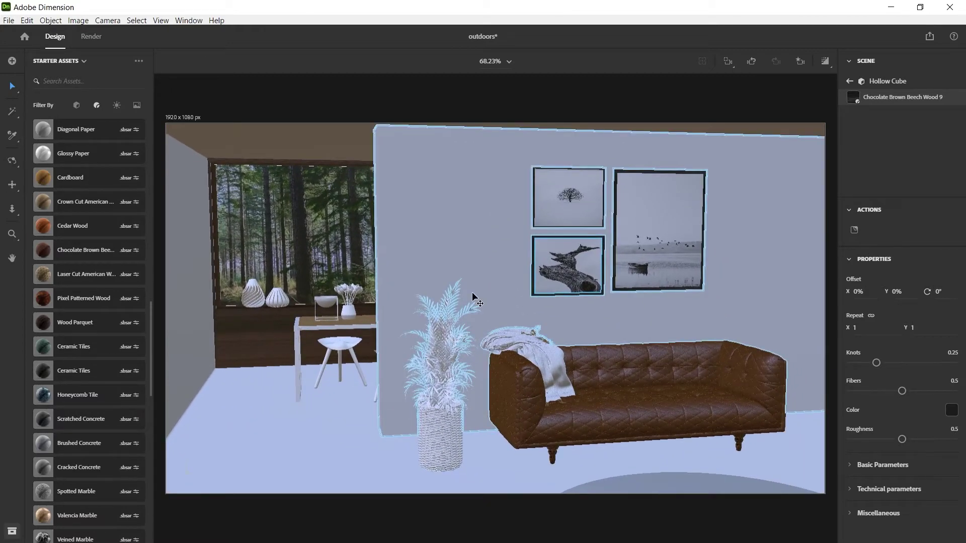
{"action": "scroll", "coordinate": [519, 317], "scroll_direction": "up", "scroll_amount": 4}
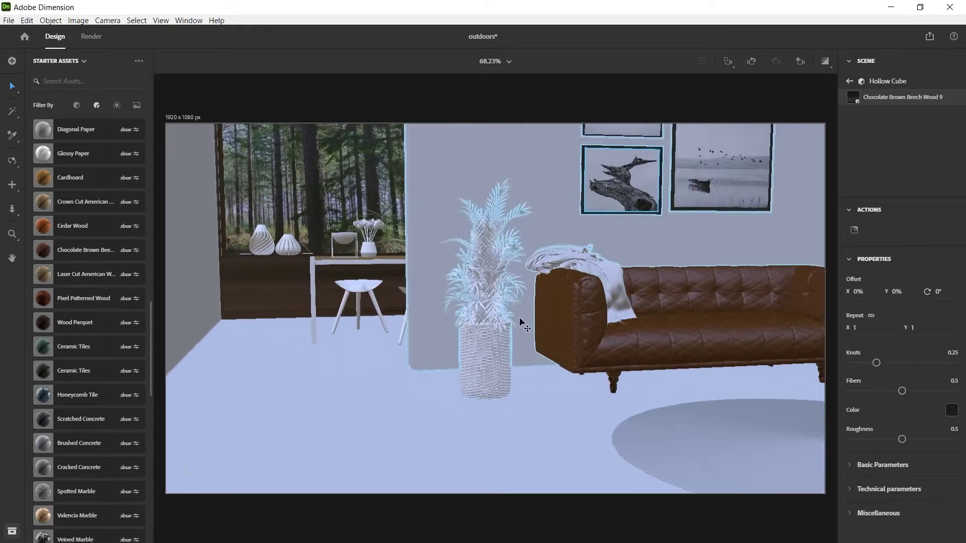
{"action": "scroll", "coordinate": [519, 317], "scroll_direction": "up", "scroll_amount": 4}
{"action": "left_click", "coordinate": [520, 327]}
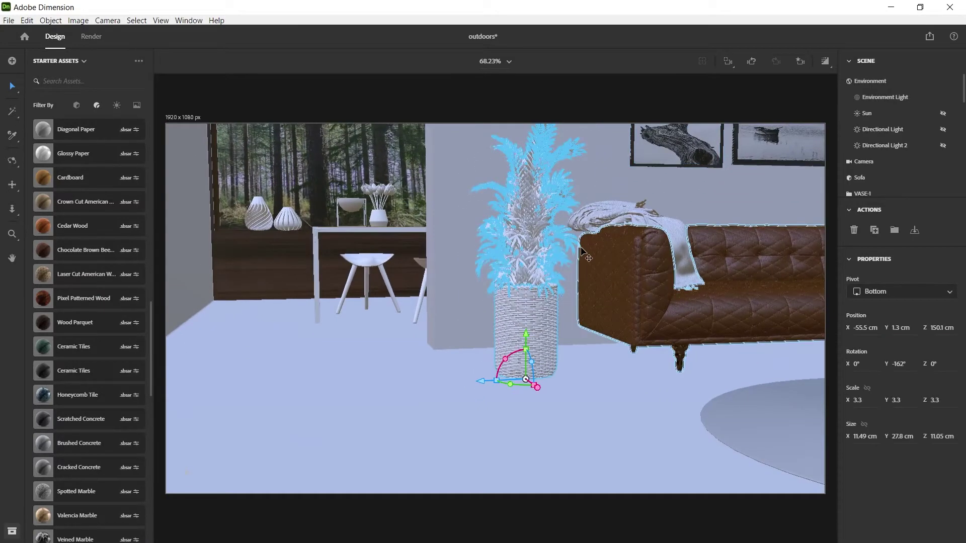
{"action": "scroll", "coordinate": [584, 257], "scroll_direction": "up", "scroll_amount": 5}
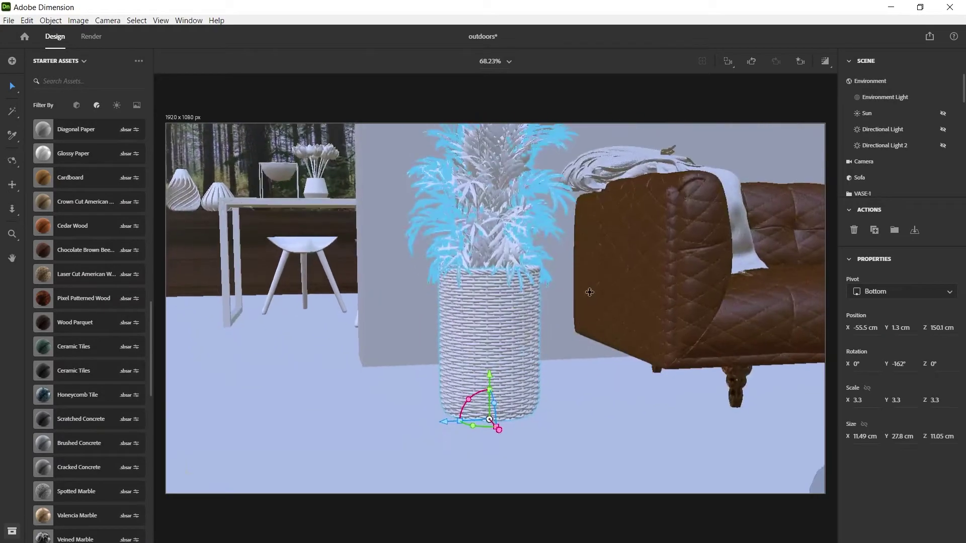
{"action": "scroll", "coordinate": [512, 332], "scroll_direction": "up", "scroll_amount": 6}
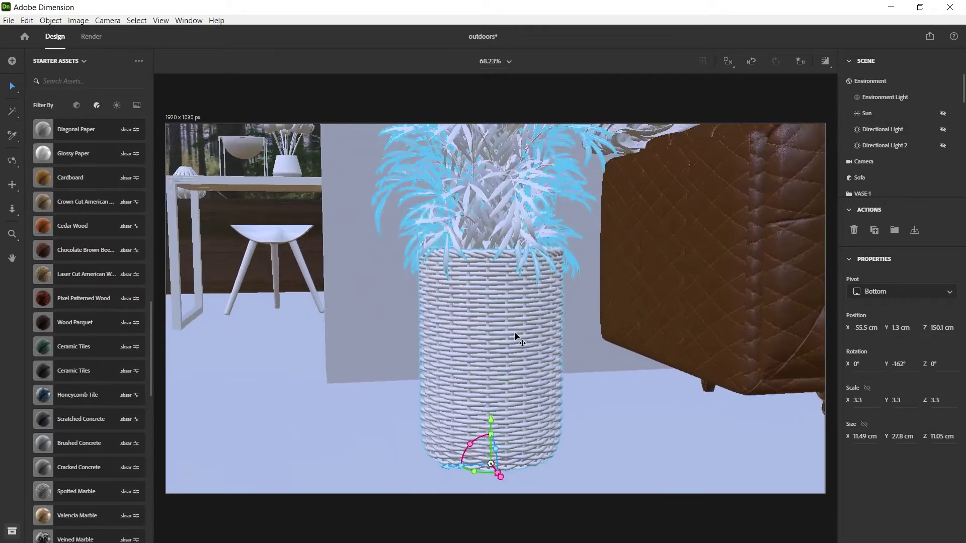
{"action": "scroll", "coordinate": [516, 332], "scroll_direction": "down", "scroll_amount": 3}
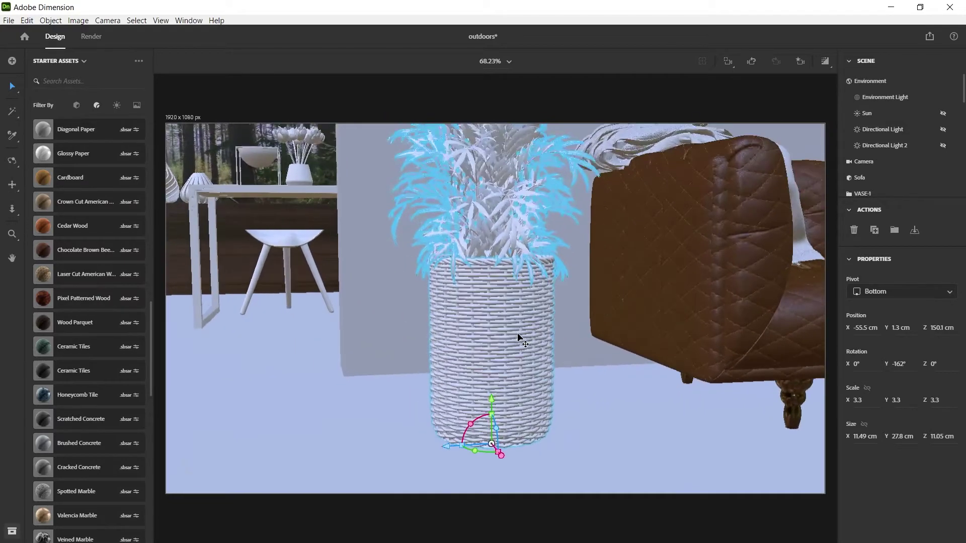
{"action": "scroll", "coordinate": [518, 333], "scroll_direction": "up", "scroll_amount": 2}
{"action": "scroll", "coordinate": [515, 335], "scroll_direction": "down", "scroll_amount": 2}
{"action": "scroll", "coordinate": [905, 168], "scroll_direction": "down", "scroll_amount": 3}
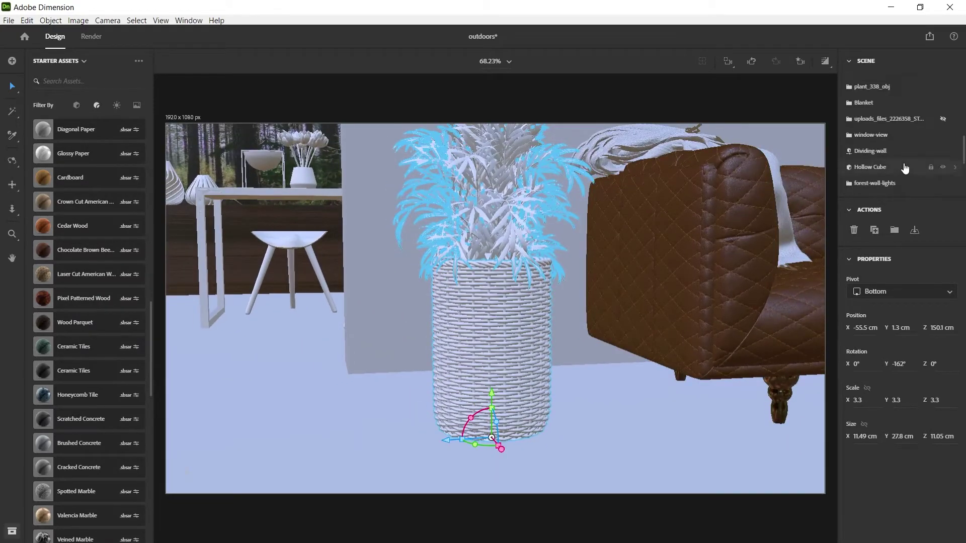
{"action": "scroll", "coordinate": [905, 169], "scroll_direction": "down", "scroll_amount": 6}
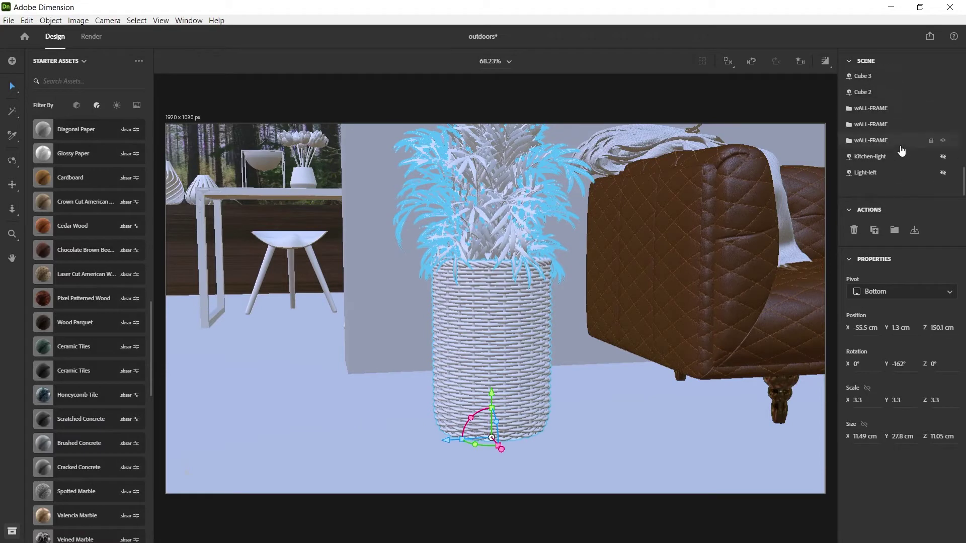
{"action": "scroll", "coordinate": [901, 151], "scroll_direction": "up", "scroll_amount": 10}
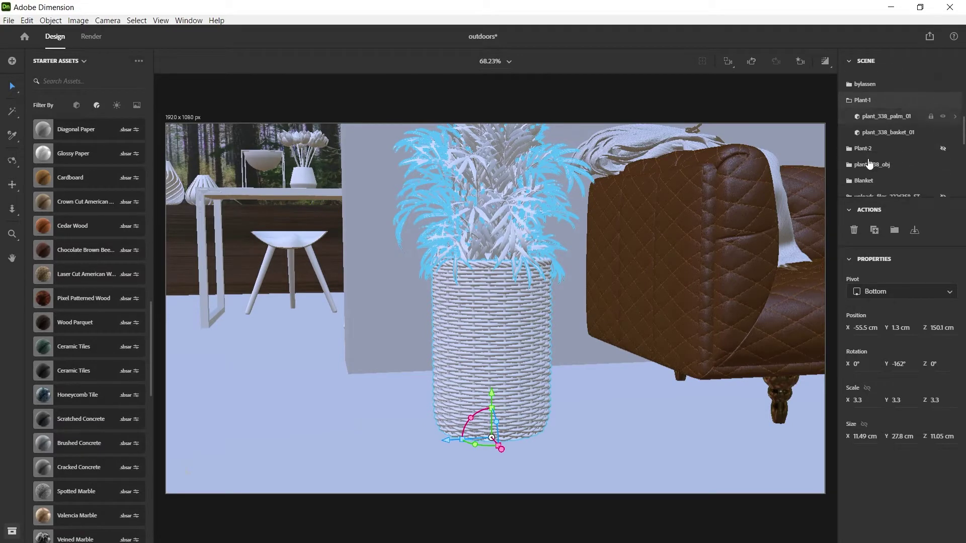
{"action": "left_click", "coordinate": [893, 133]}
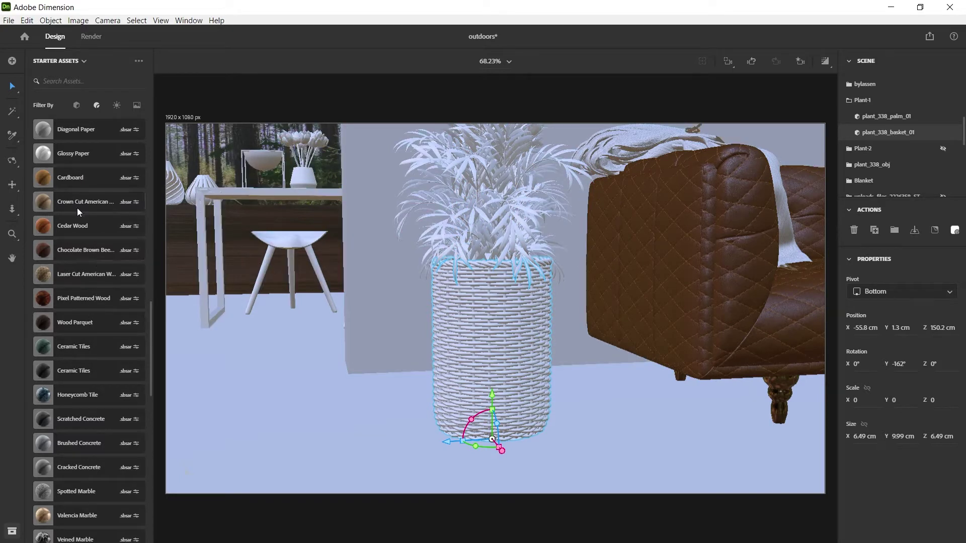
{"action": "left_click", "coordinate": [77, 250]}
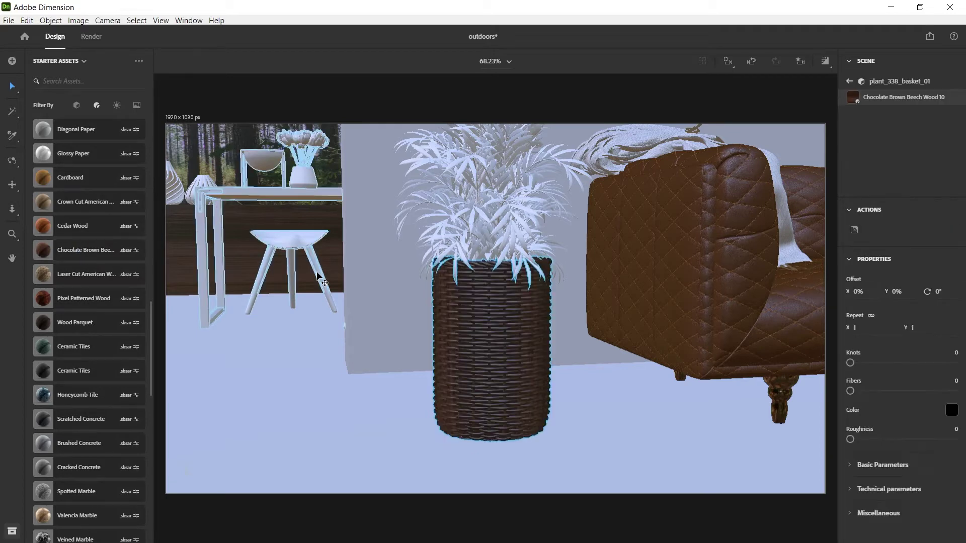
Select plant_338_palm_01 in the Plant-1 group and look through the starter materials for one that suits the leaves
{"action": "middle_click_drag", "start_coordinate": [560, 233], "coordinate": [714, 177]}
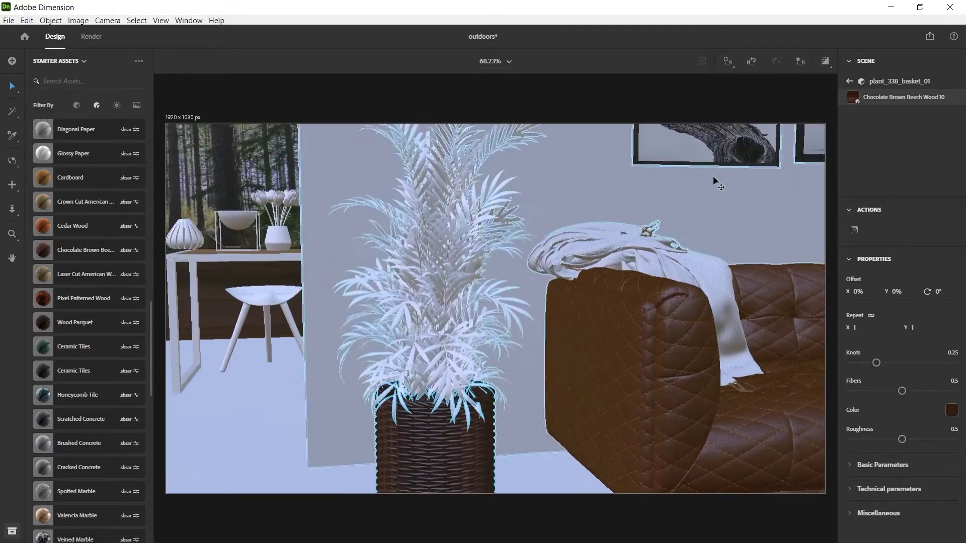
{"action": "left_click", "coordinate": [849, 82]}
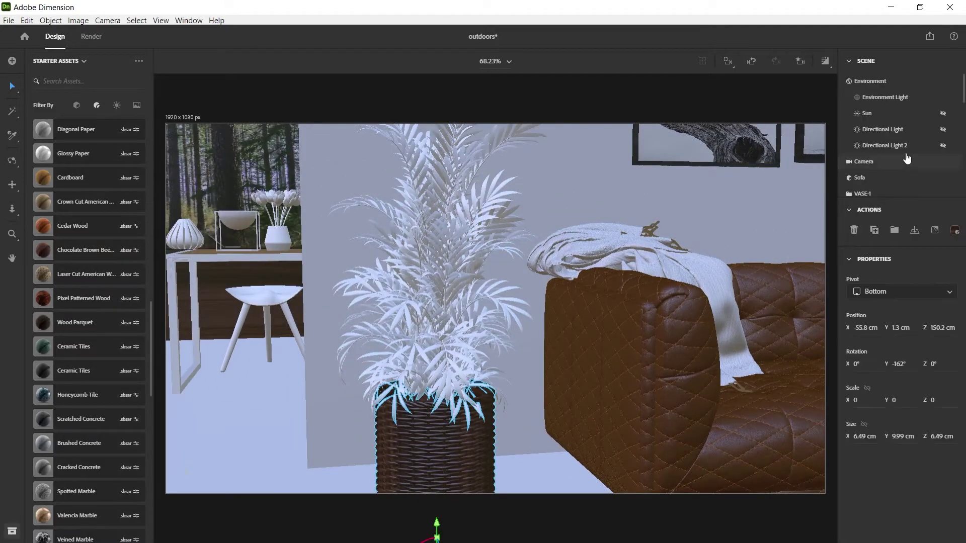
{"action": "scroll", "coordinate": [907, 159], "scroll_direction": "down", "scroll_amount": 5}
{"action": "left_click", "coordinate": [885, 93]}
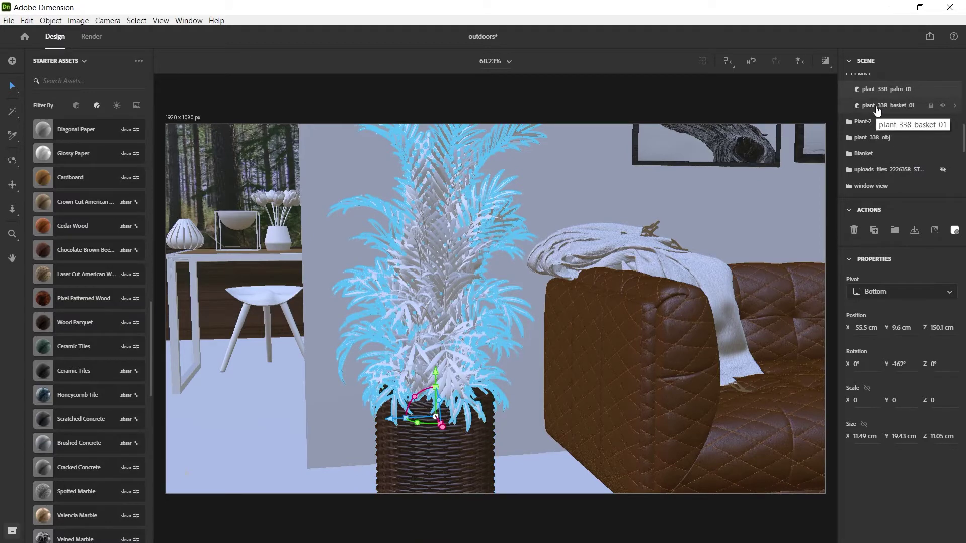
{"action": "scroll", "coordinate": [99, 358], "scroll_direction": "down", "scroll_amount": 10}
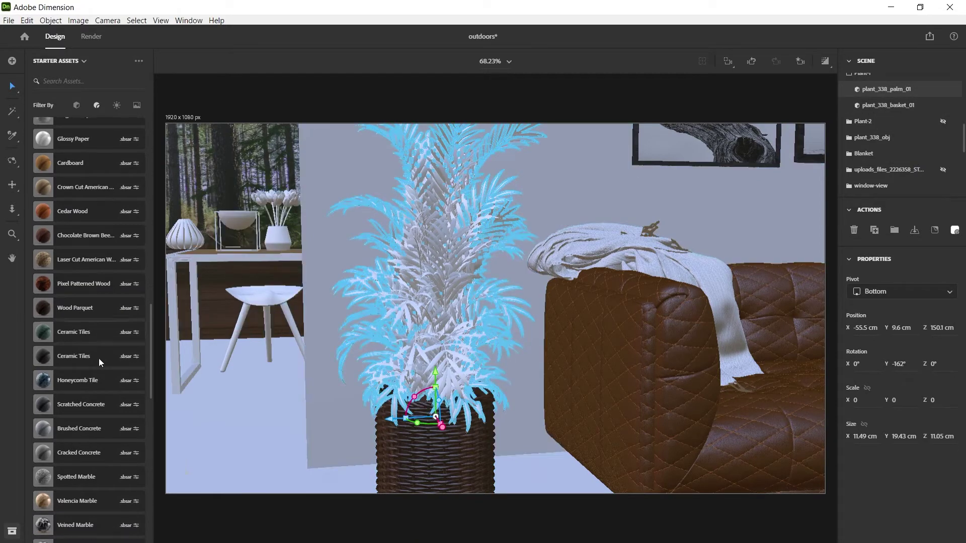
{"action": "scroll", "coordinate": [99, 360], "scroll_direction": "down", "scroll_amount": 4}
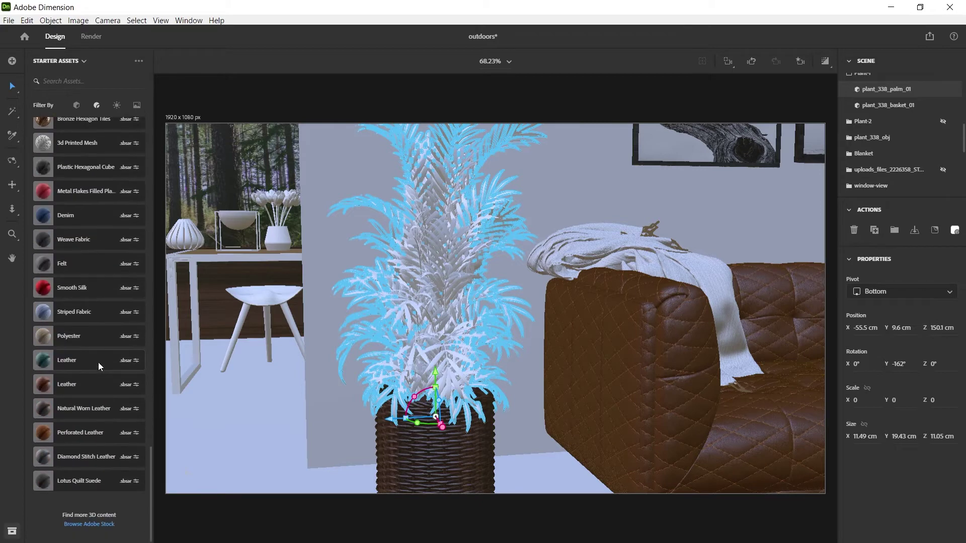
{"action": "scroll", "coordinate": [98, 362], "scroll_direction": "up", "scroll_amount": 12}
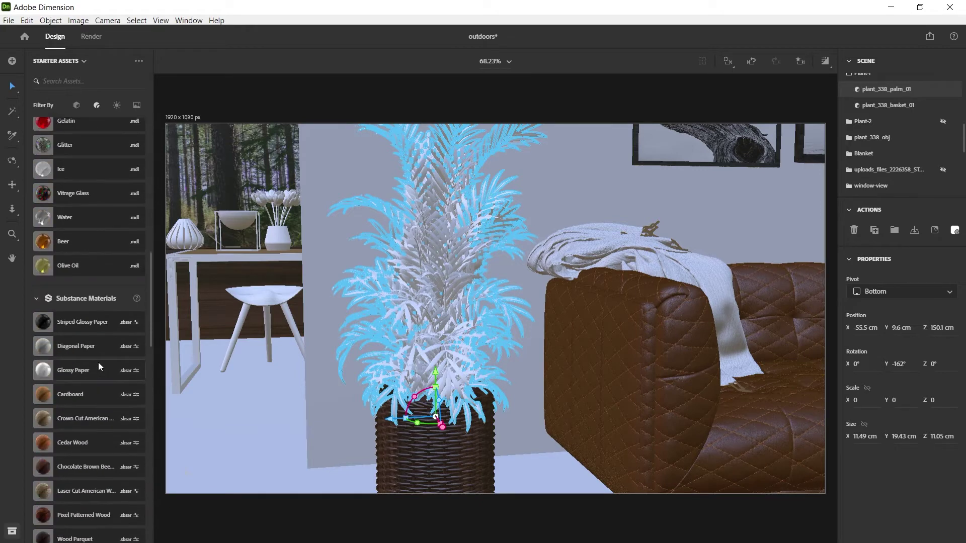
{"action": "scroll", "coordinate": [98, 363], "scroll_direction": "up", "scroll_amount": 15}
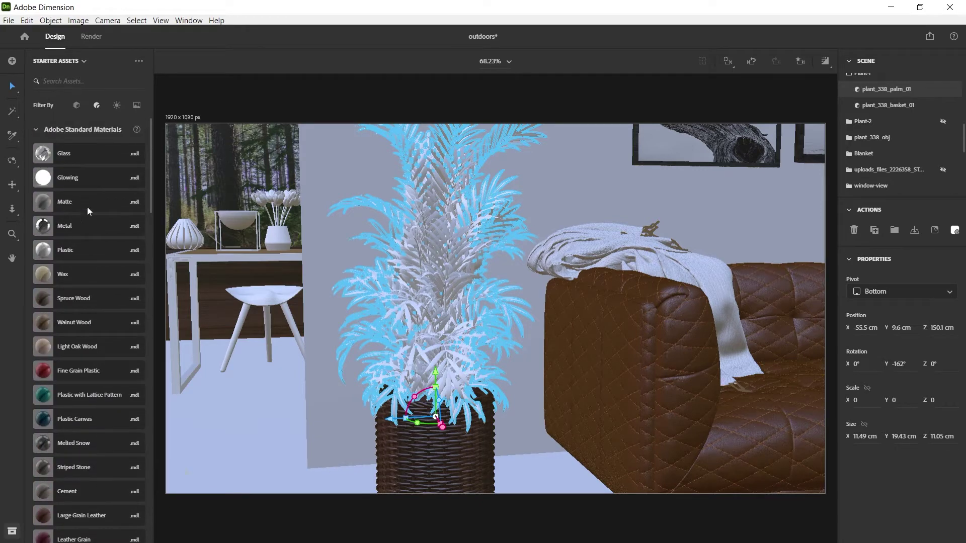
{"action": "left_click", "coordinate": [9, 20]}
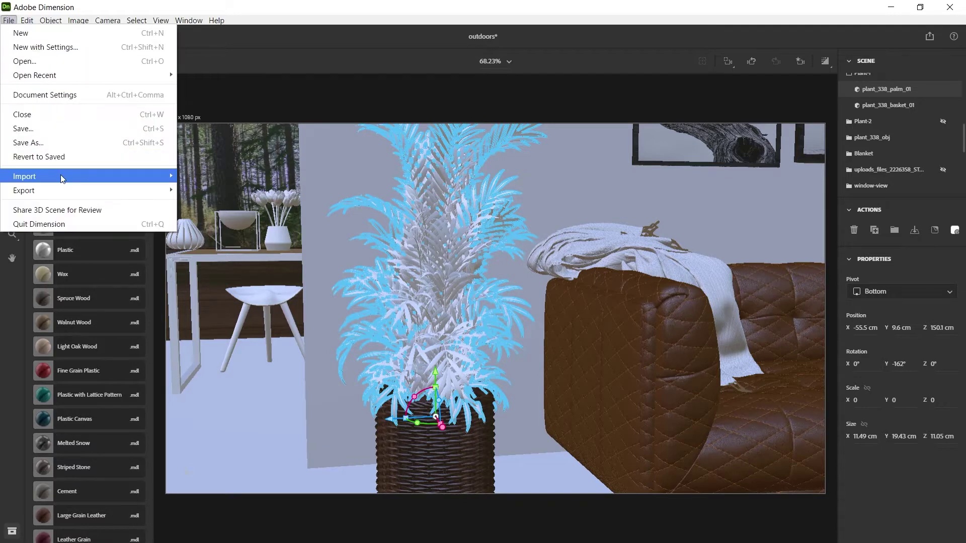
{"action": "mouse_move", "coordinate": [62, 179]}
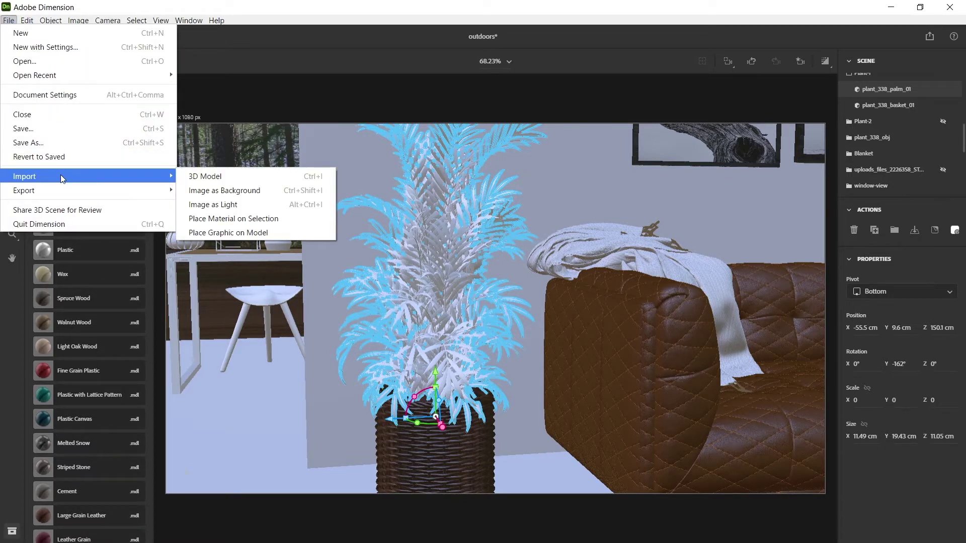
{"action": "left_click", "coordinate": [262, 220]}
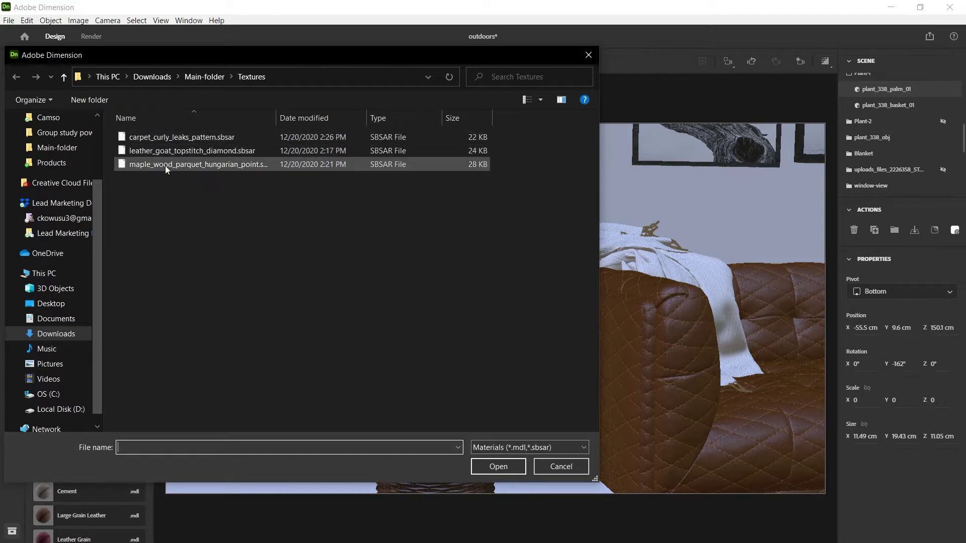
{"action": "left_click", "coordinate": [165, 165]}
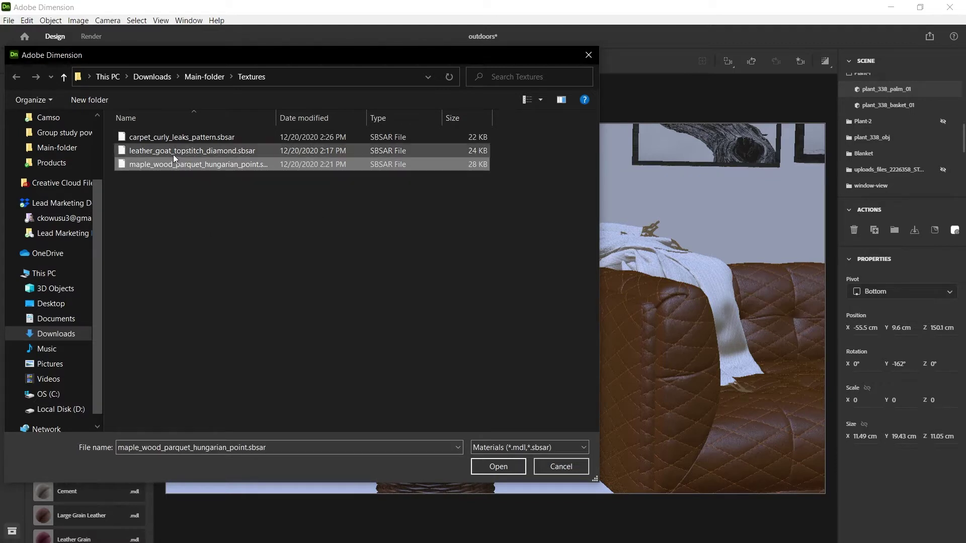
{"action": "left_click", "coordinate": [204, 139]}
{"action": "left_click", "coordinate": [211, 152]}
{"action": "left_click", "coordinate": [215, 166]}
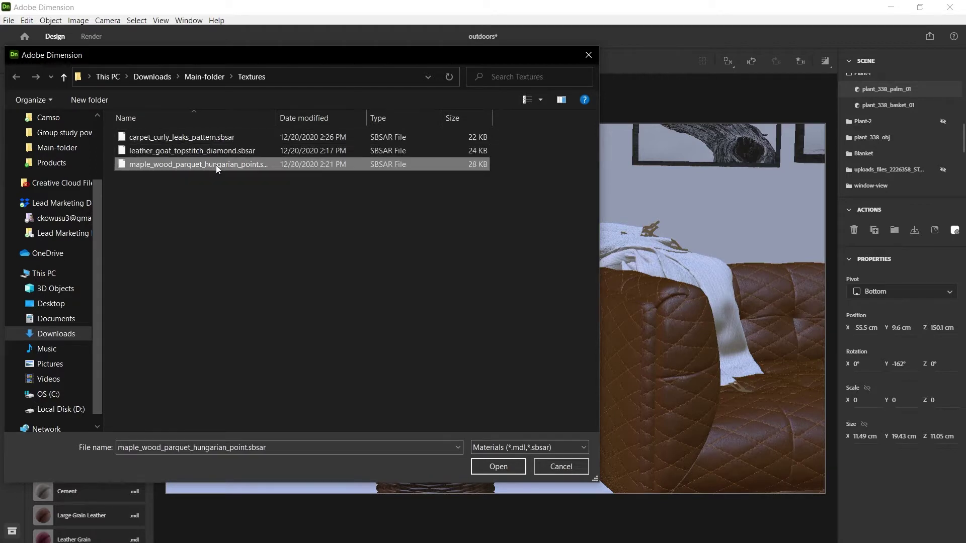
{"action": "left_click", "coordinate": [210, 138]}
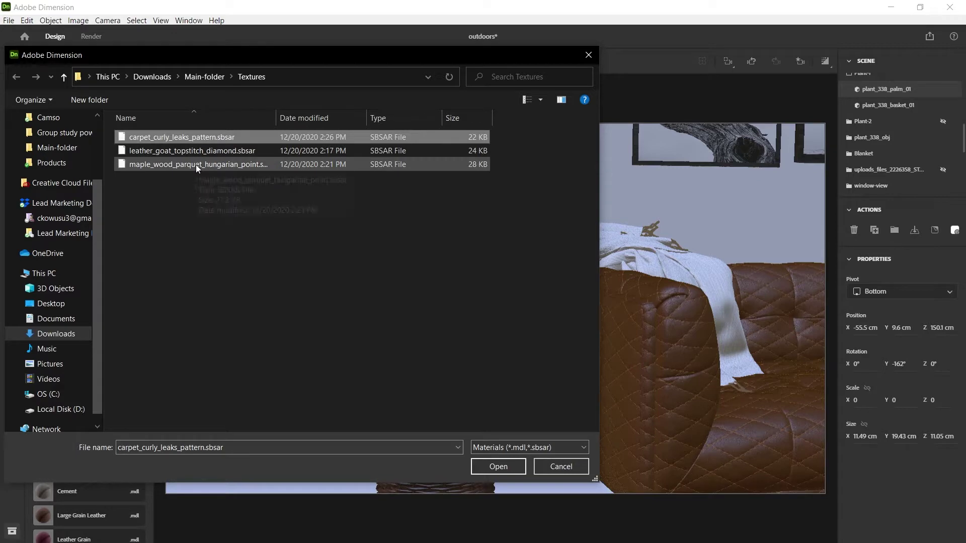
{"action": "left_click", "coordinate": [554, 467]}
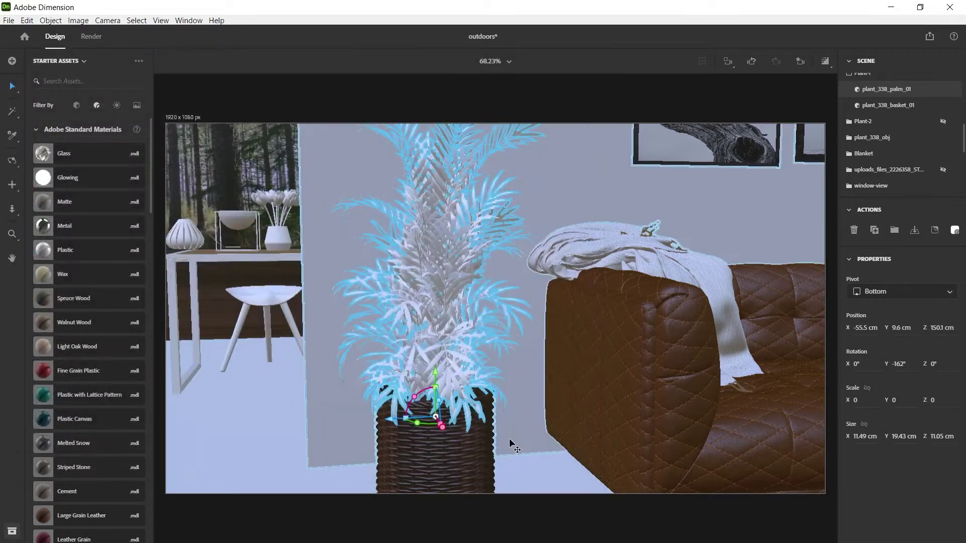
Look through the Adobe Standard Materials and Substance Materials in the starter assets for one that suits the palm leaves
{"action": "middle_click_drag", "start_coordinate": [498, 228], "coordinate": [442, 287]}
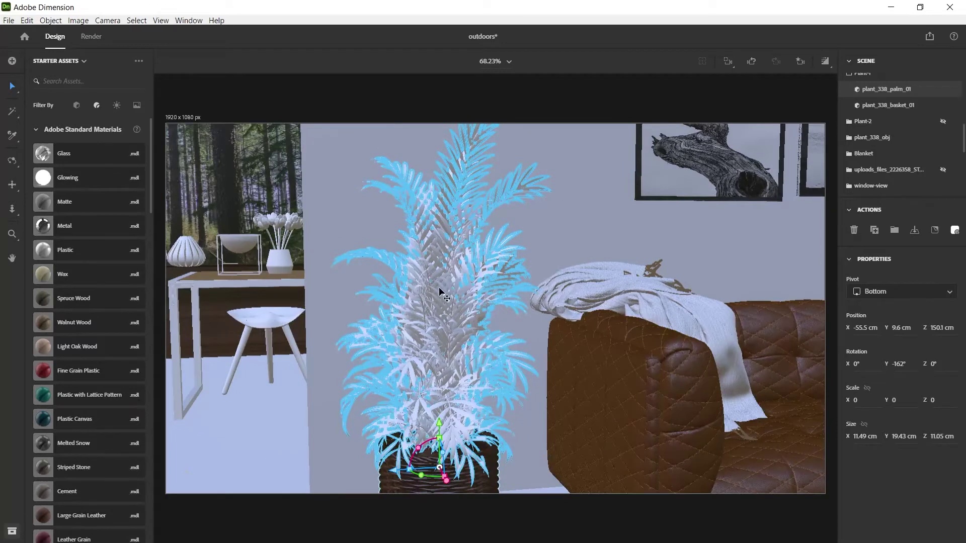
{"action": "scroll", "coordinate": [75, 252], "scroll_direction": "down", "scroll_amount": 5}
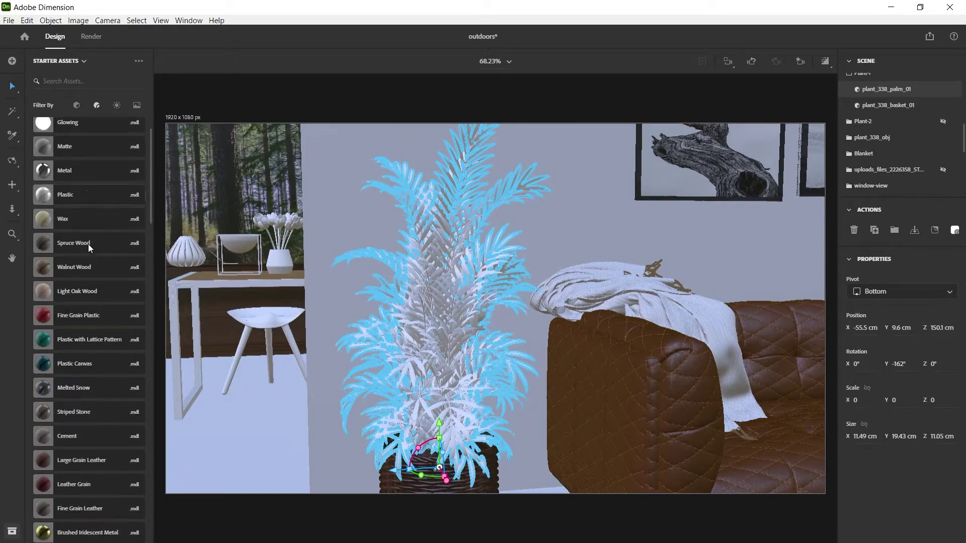
{"action": "scroll", "coordinate": [70, 272], "scroll_direction": "up", "scroll_amount": 5}
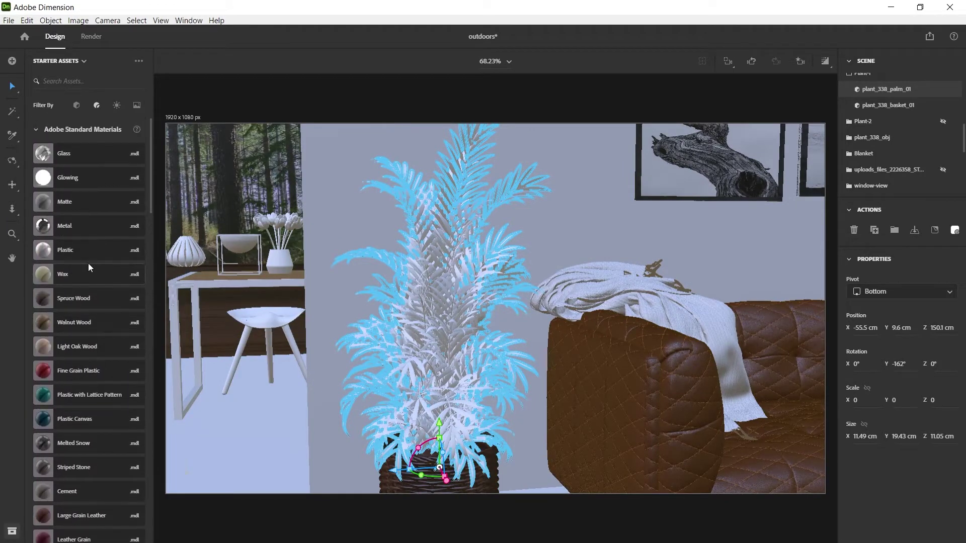
{"action": "scroll", "coordinate": [88, 265], "scroll_direction": "down", "scroll_amount": 2}
{"action": "scroll", "coordinate": [88, 264], "scroll_direction": "up", "scroll_amount": 1}
{"action": "scroll", "coordinate": [88, 264], "scroll_direction": "down", "scroll_amount": 6}
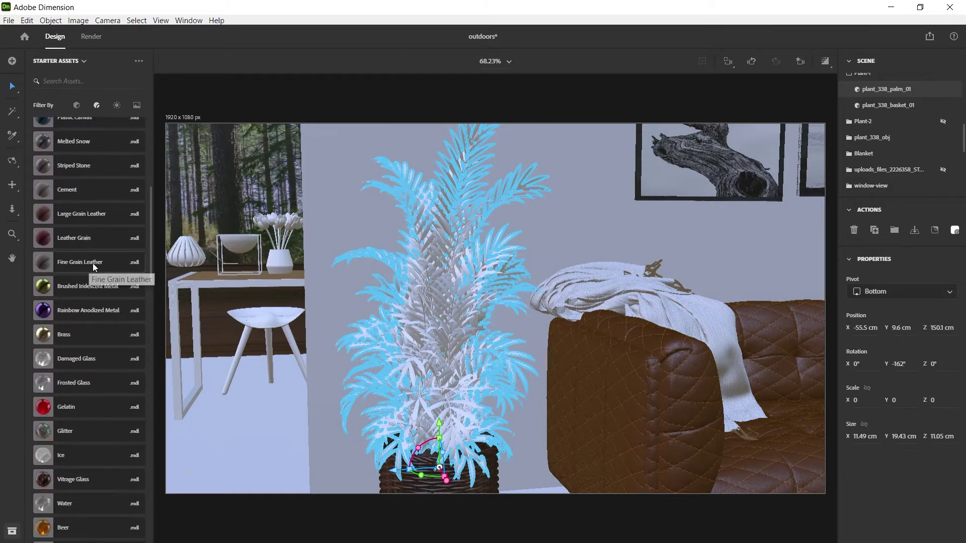
{"action": "scroll", "coordinate": [102, 270], "scroll_direction": "down", "scroll_amount": 6}
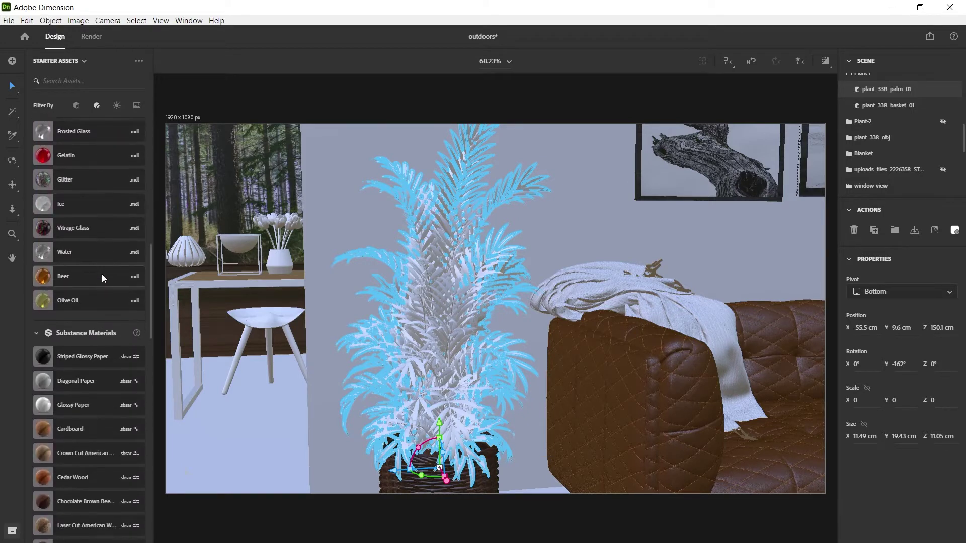
{"action": "scroll", "coordinate": [98, 277], "scroll_direction": "down", "scroll_amount": 1}
{"action": "scroll", "coordinate": [97, 280], "scroll_direction": "down", "scroll_amount": 2}
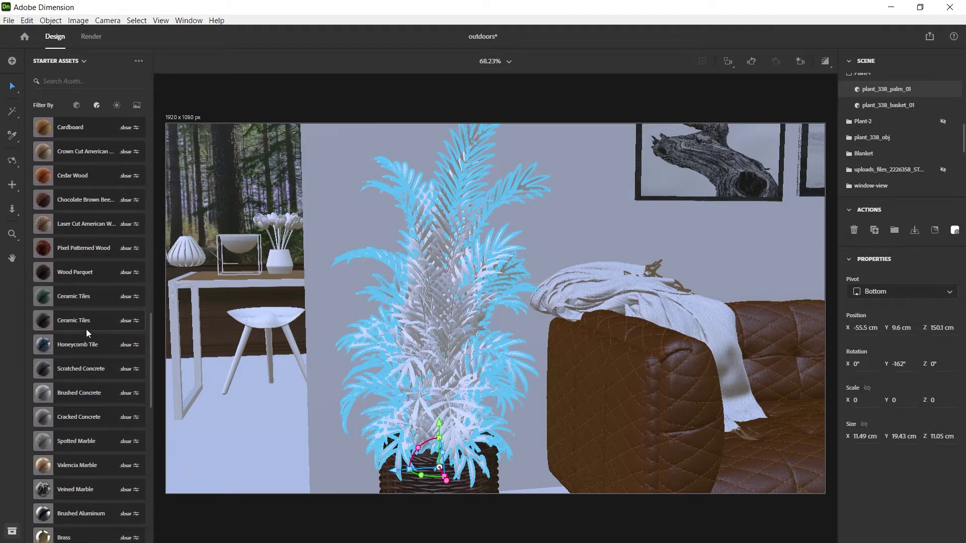
{"action": "scroll", "coordinate": [86, 333], "scroll_direction": "down", "scroll_amount": 1}
{"action": "scroll", "coordinate": [92, 321], "scroll_direction": "down", "scroll_amount": 1}
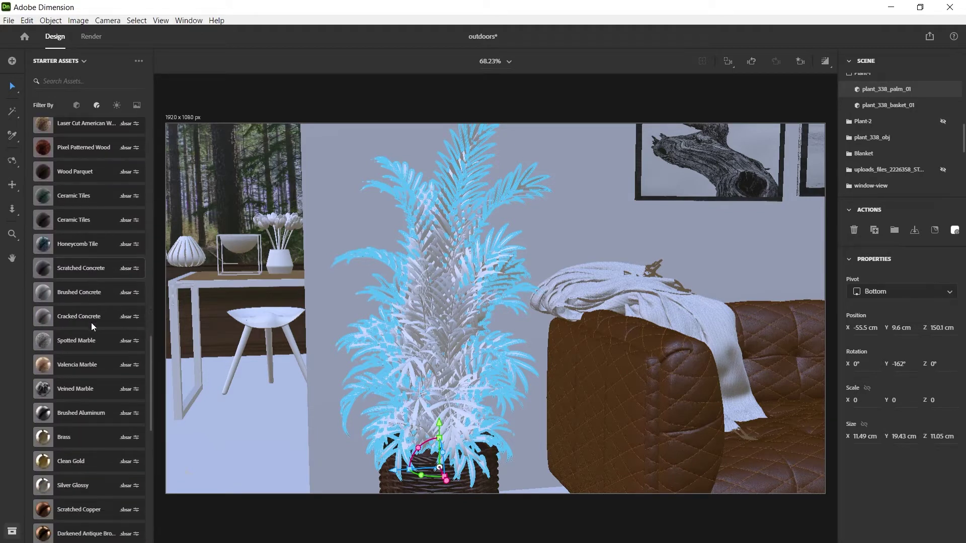
{"action": "scroll", "coordinate": [93, 297], "scroll_direction": "down", "scroll_amount": 2}
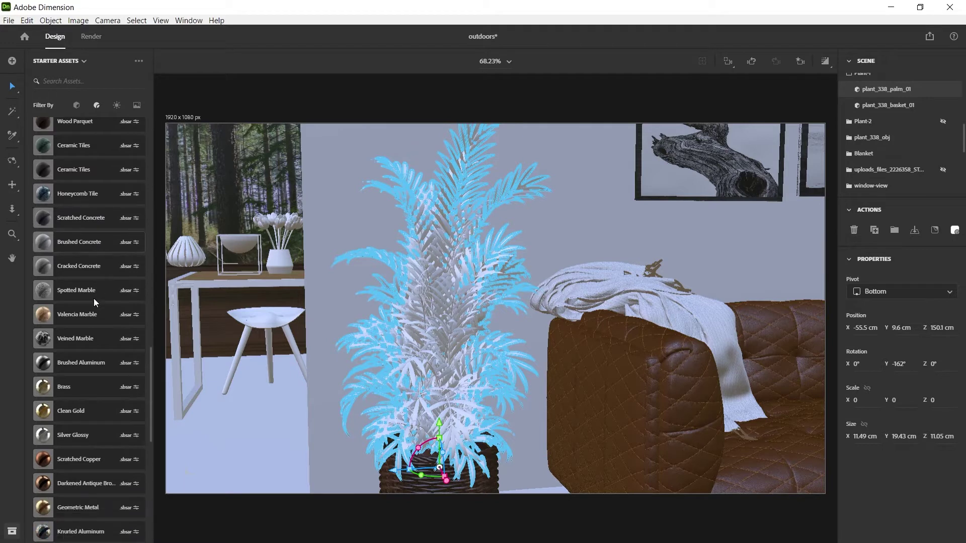
{"action": "scroll", "coordinate": [82, 340], "scroll_direction": "down", "scroll_amount": 6}
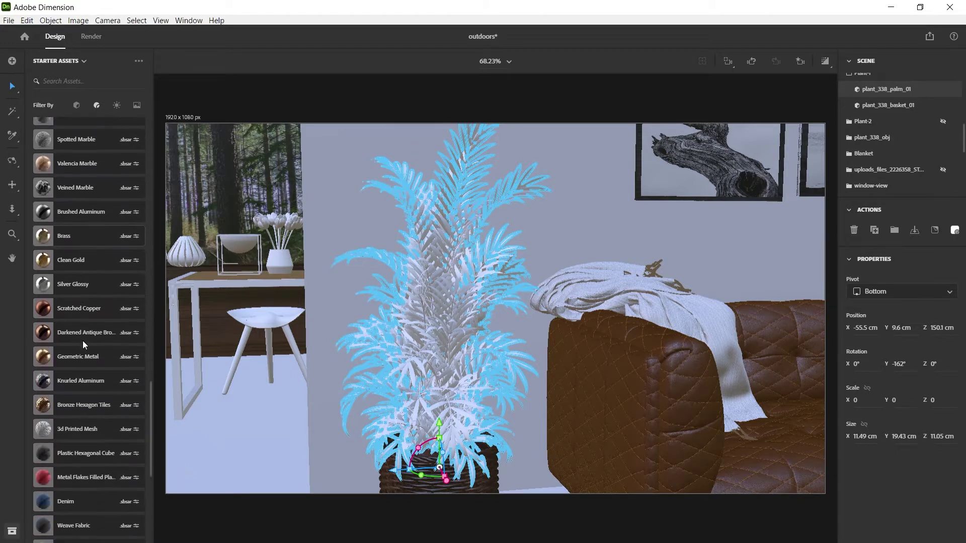
{"action": "scroll", "coordinate": [91, 368], "scroll_direction": "down", "scroll_amount": 2}
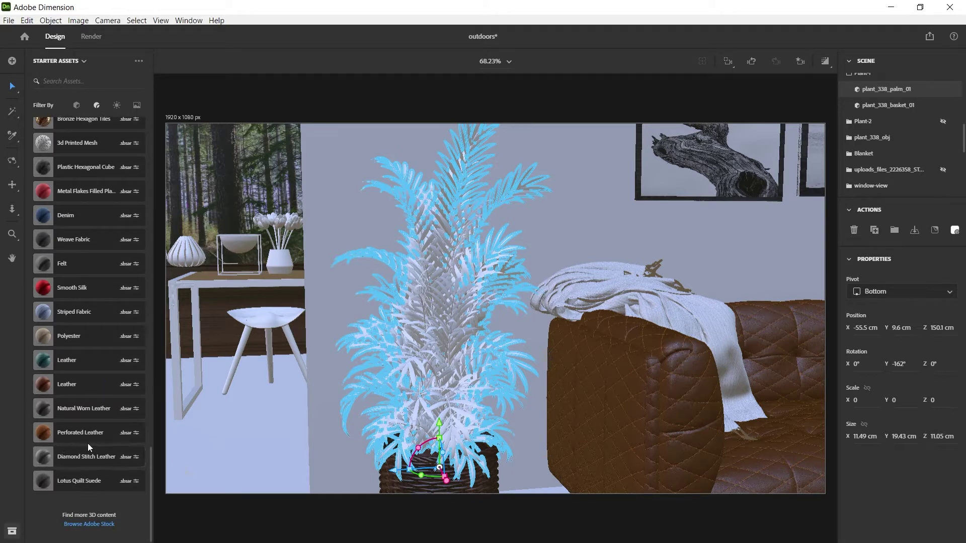
{"action": "scroll", "coordinate": [85, 436], "scroll_direction": "up", "scroll_amount": 2}
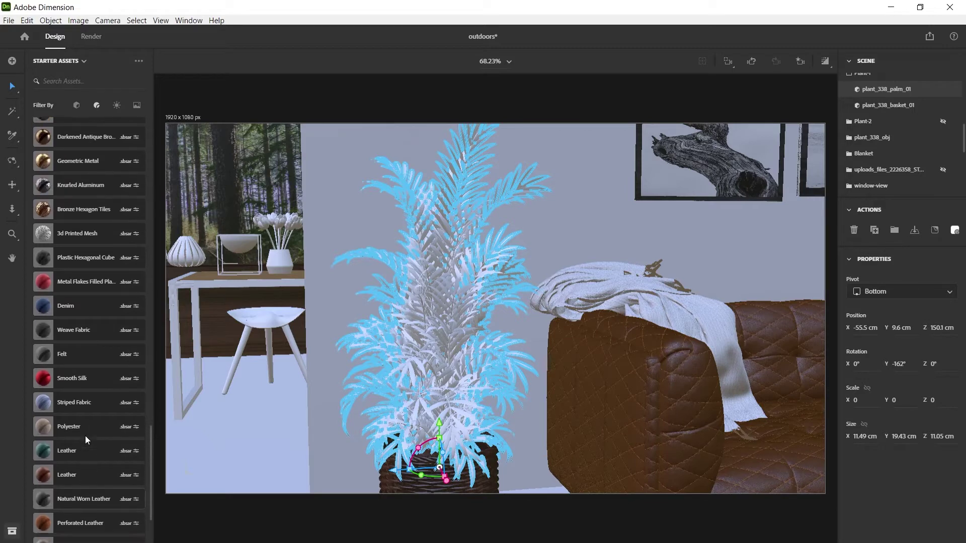
{"action": "scroll", "coordinate": [80, 438], "scroll_direction": "down", "scroll_amount": 2}
{"action": "scroll", "coordinate": [78, 443], "scroll_direction": "up", "scroll_amount": 2}
{"action": "scroll", "coordinate": [79, 445], "scroll_direction": "down", "scroll_amount": 2}
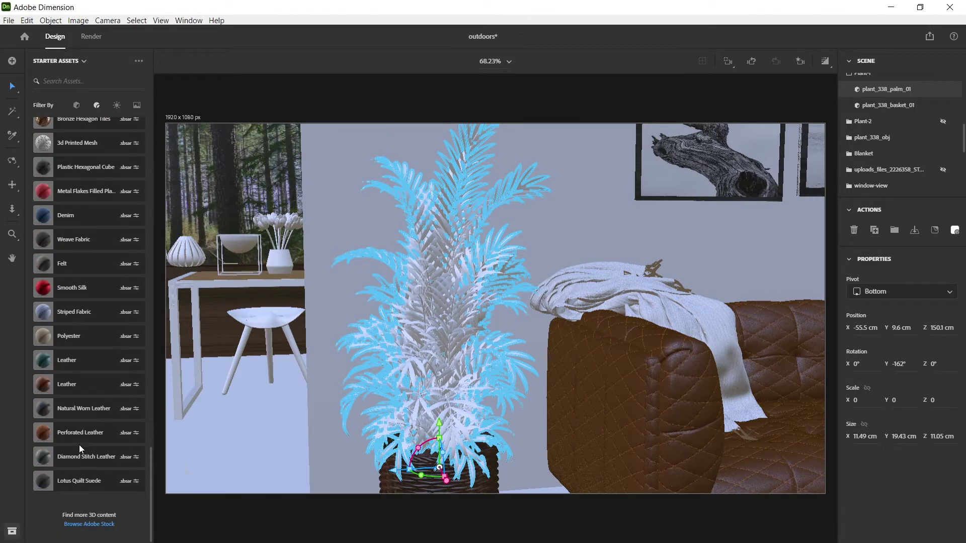
{"action": "scroll", "coordinate": [89, 463], "scroll_direction": "up", "scroll_amount": 5}
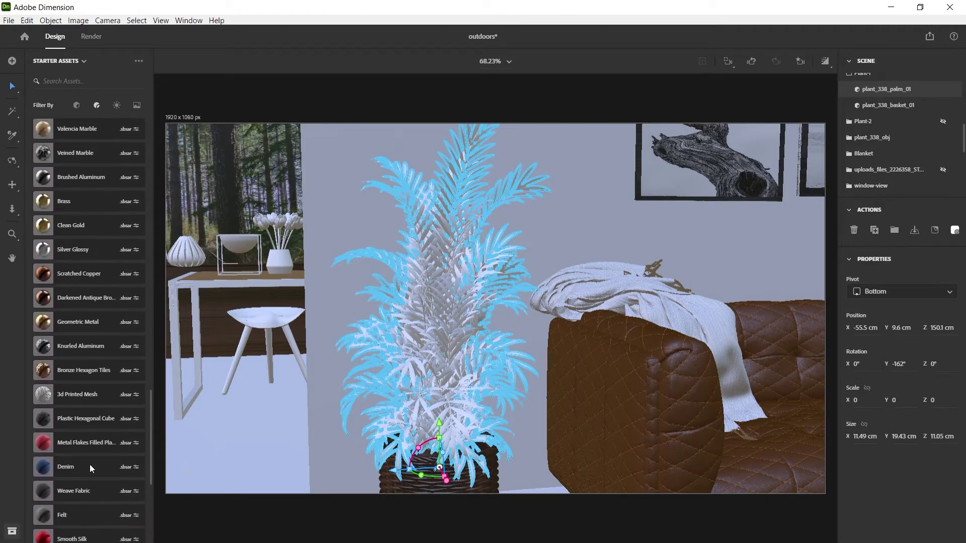
{"action": "scroll", "coordinate": [89, 464], "scroll_direction": "down", "scroll_amount": 4}
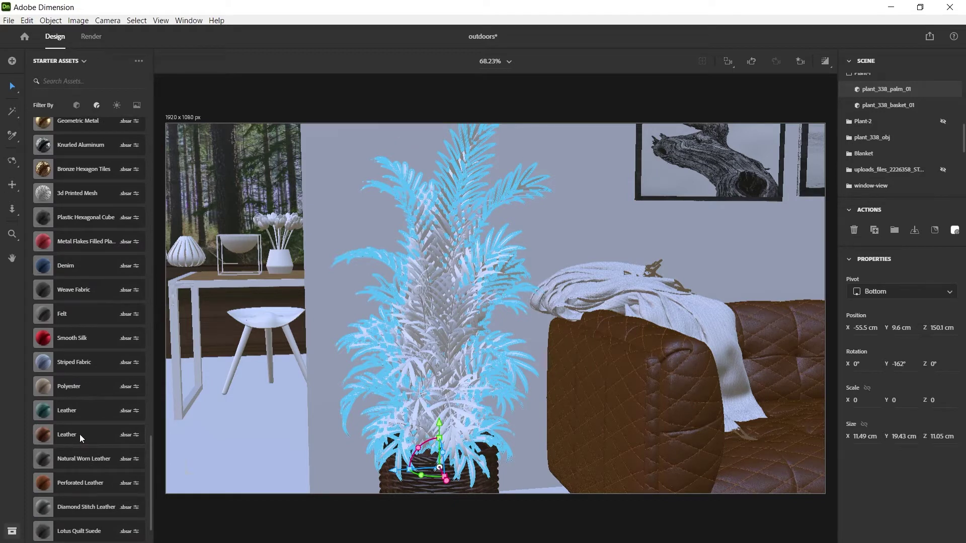
{"action": "scroll", "coordinate": [85, 433], "scroll_direction": "down", "scroll_amount": 2}
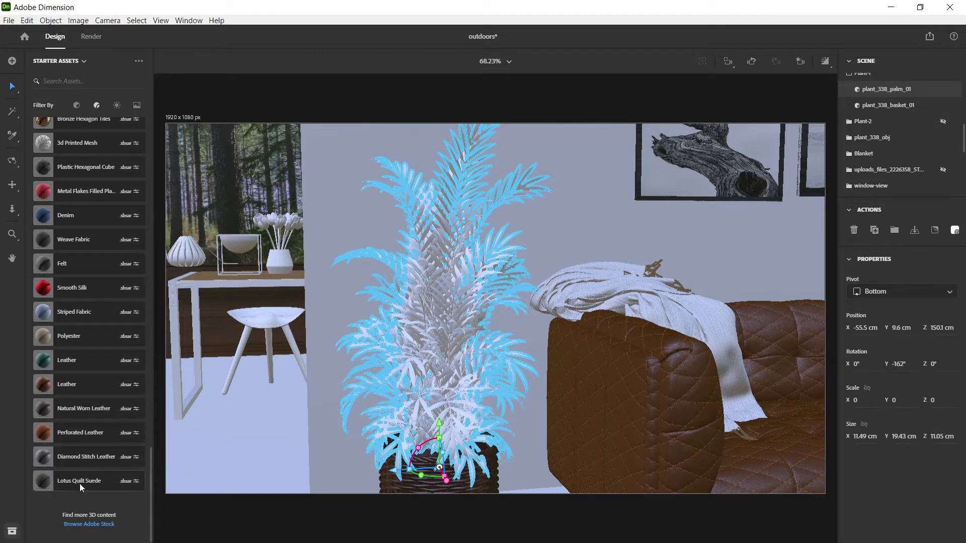
{"action": "scroll", "coordinate": [87, 394], "scroll_direction": "up", "scroll_amount": 1}
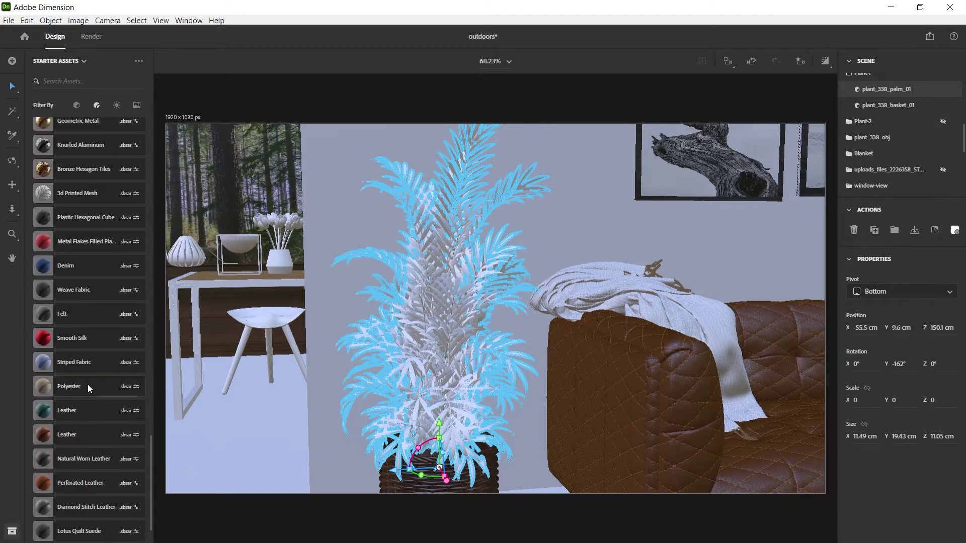
{"action": "scroll", "coordinate": [88, 386], "scroll_direction": "up", "scroll_amount": 1}
{"action": "scroll", "coordinate": [88, 387], "scroll_direction": "up", "scroll_amount": 1}
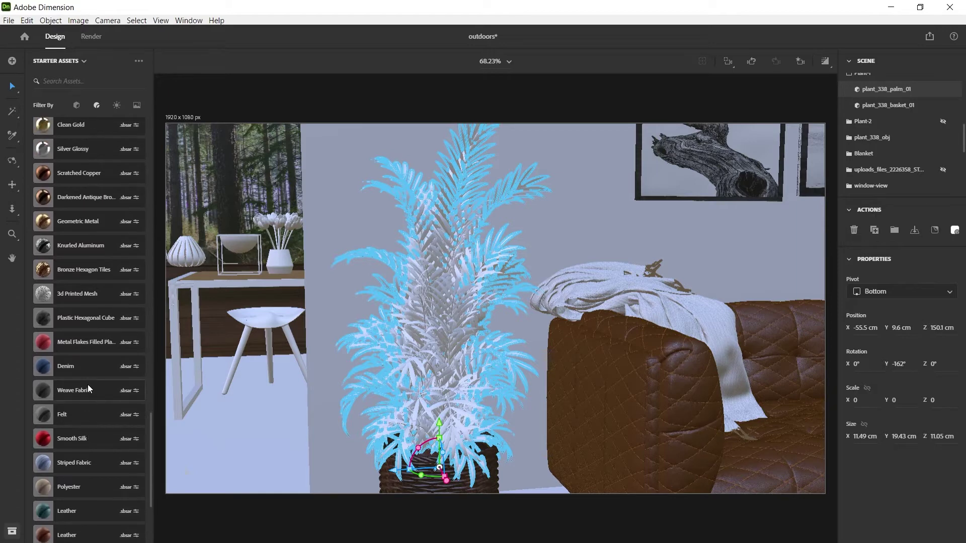
{"action": "scroll", "coordinate": [85, 336], "scroll_direction": "up", "scroll_amount": 1}
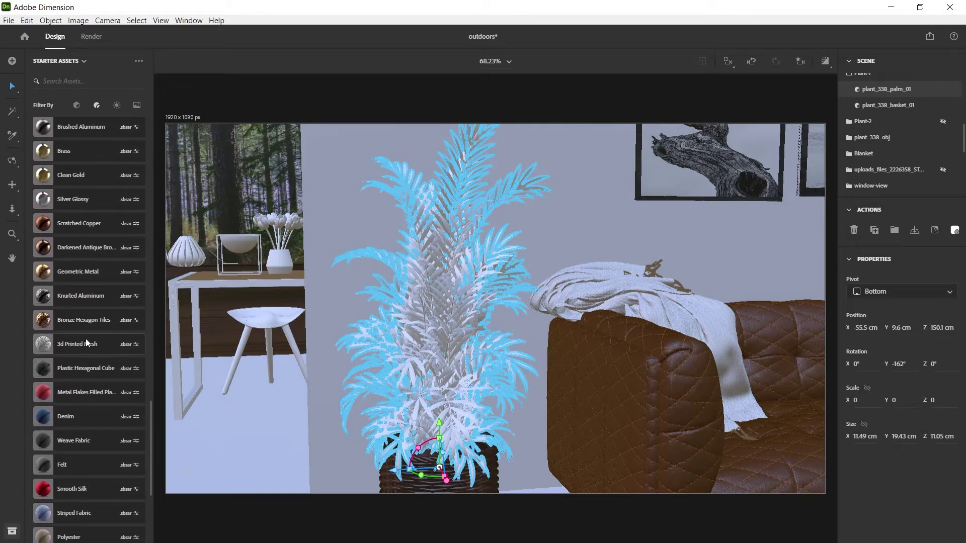
Apply the Matte starter material to plant_338_palm_01 and set its base color to a dark green
{"action": "scroll", "coordinate": [86, 339], "scroll_direction": "up", "scroll_amount": 15}
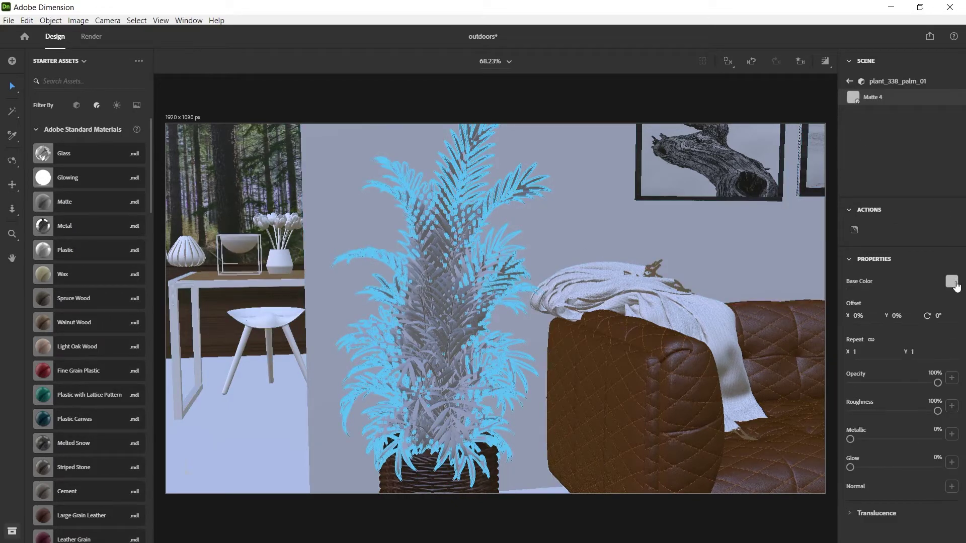
{"action": "left_click", "coordinate": [952, 283]}
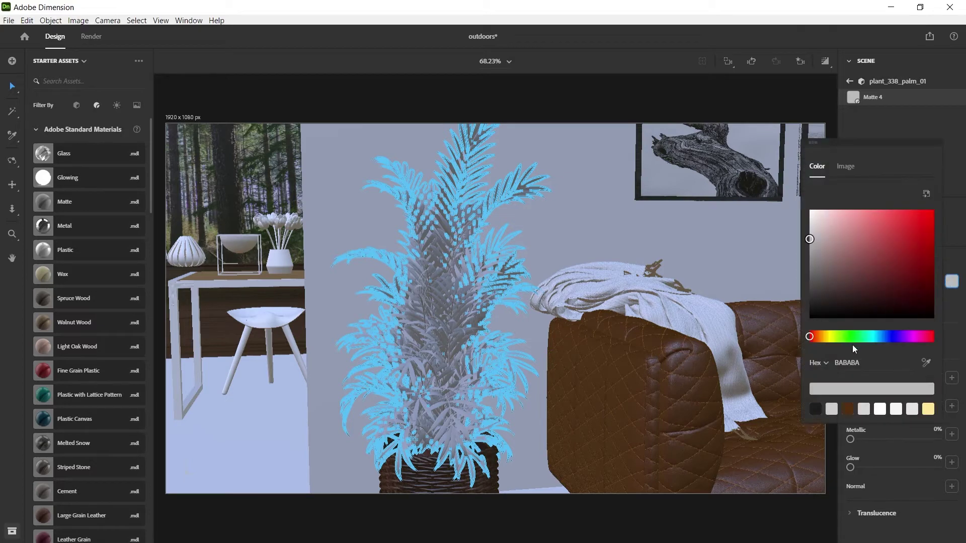
{"action": "mouse_move", "coordinate": [831, 339]}
{"action": "left_mouse_down"}
{"action": "mouse_move", "coordinate": [854, 339]}
{"action": "mouse_move", "coordinate": [846, 338]}
{"action": "left_mouse_up"}
{"action": "mouse_move", "coordinate": [904, 236]}
{"action": "left_mouse_down"}
{"action": "mouse_move", "coordinate": [902, 244]}
{"action": "mouse_move", "coordinate": [891, 219]}
{"action": "mouse_move", "coordinate": [876, 272]}
{"action": "mouse_move", "coordinate": [899, 262]}
{"action": "mouse_move", "coordinate": [894, 273]}
{"action": "mouse_move", "coordinate": [883, 265]}
{"action": "mouse_move", "coordinate": [887, 273]}
{"action": "mouse_move", "coordinate": [926, 270]}
{"action": "mouse_move", "coordinate": [914, 287]}
{"action": "mouse_move", "coordinate": [871, 276]}
{"action": "mouse_move", "coordinate": [897, 279]}
{"action": "left_mouse_up"}
{"action": "left_click", "coordinate": [737, 118]}
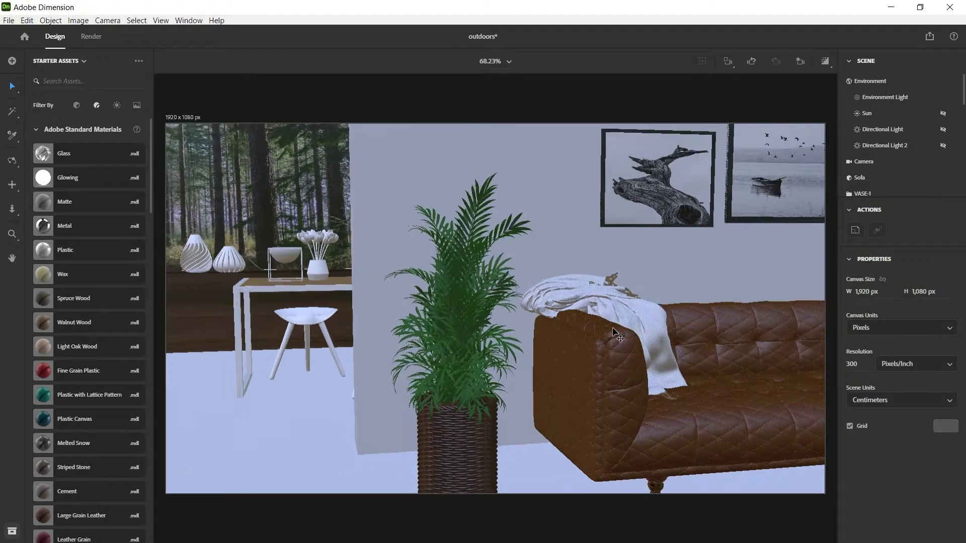
Show Directional Light 2 and Directional Light in the scene and turn on the render preview
{"action": "scroll", "coordinate": [612, 327], "scroll_direction": "down", "scroll_amount": 3}
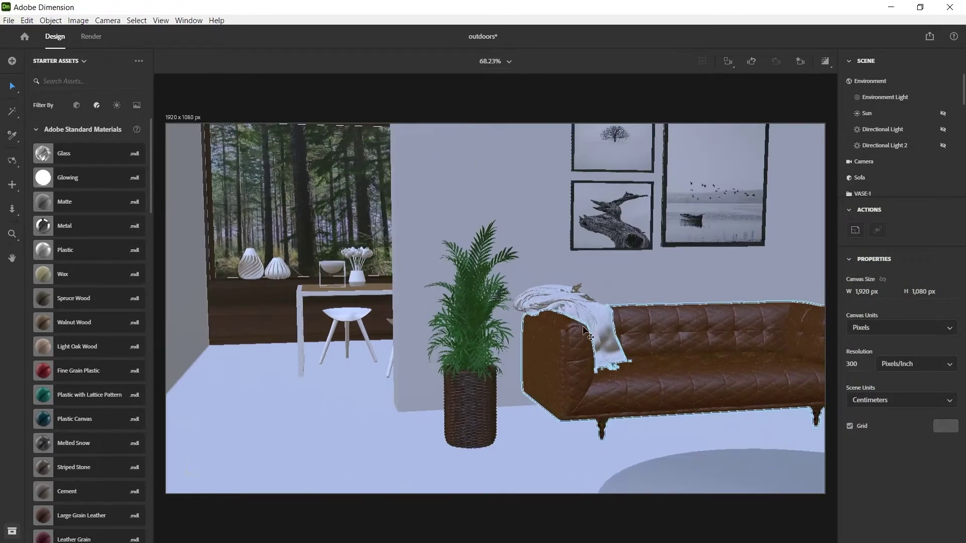
{"action": "scroll", "coordinate": [565, 299], "scroll_direction": "up", "scroll_amount": 4}
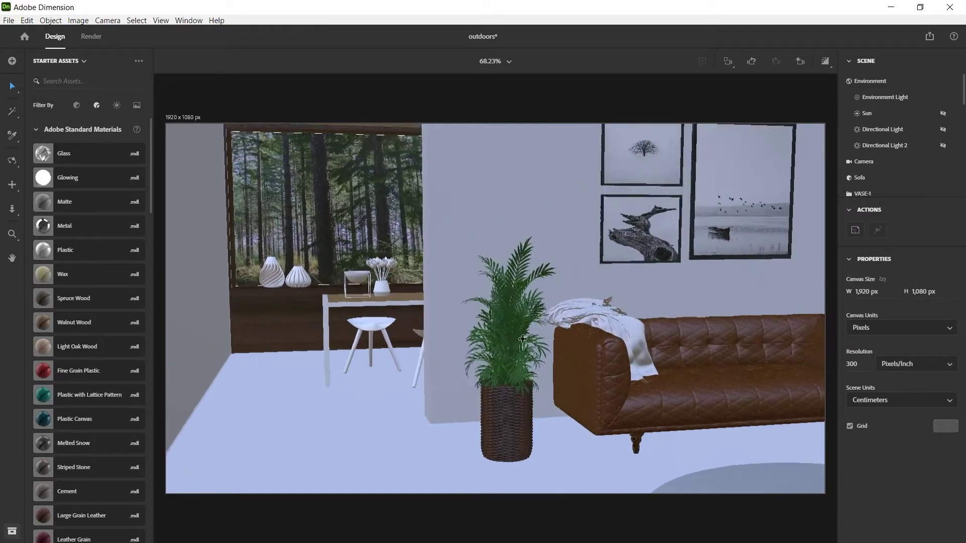
{"action": "scroll", "coordinate": [540, 343], "scroll_direction": "down", "scroll_amount": 3}
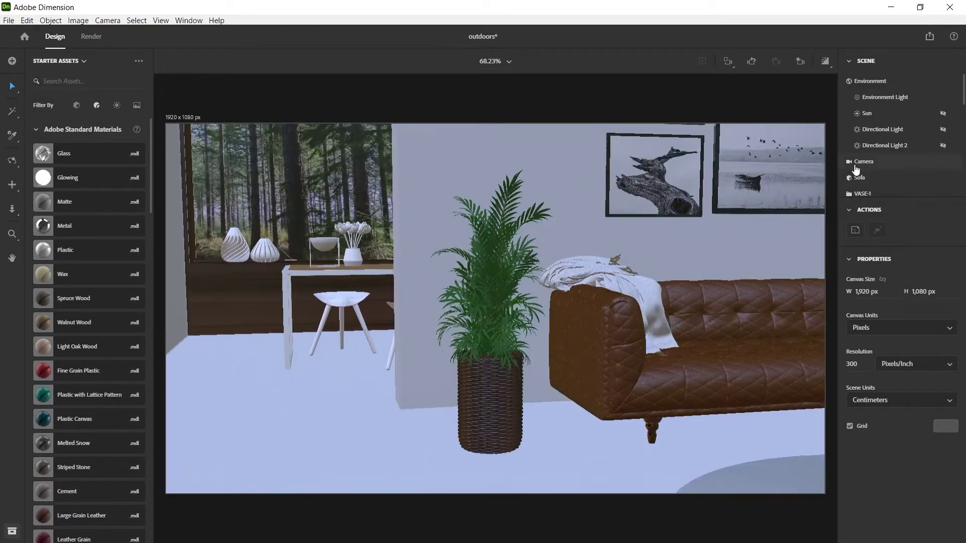
{"action": "left_click", "coordinate": [943, 146]}
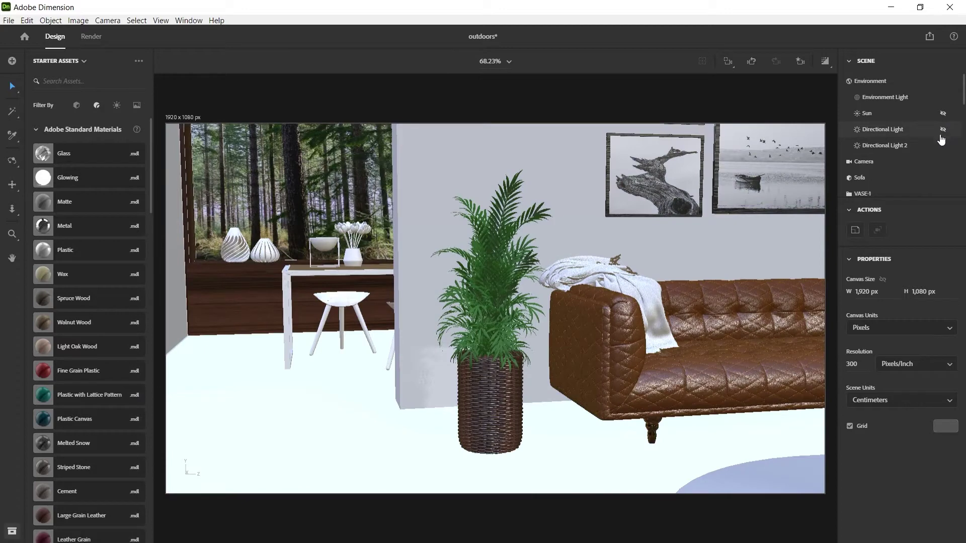
{"action": "left_click", "coordinate": [943, 129]}
{"action": "left_click", "coordinate": [825, 61]}
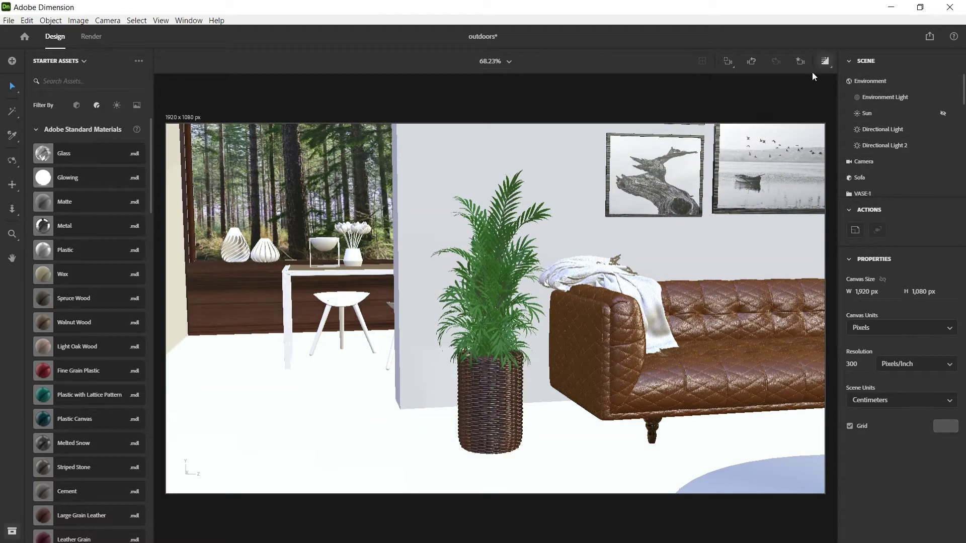
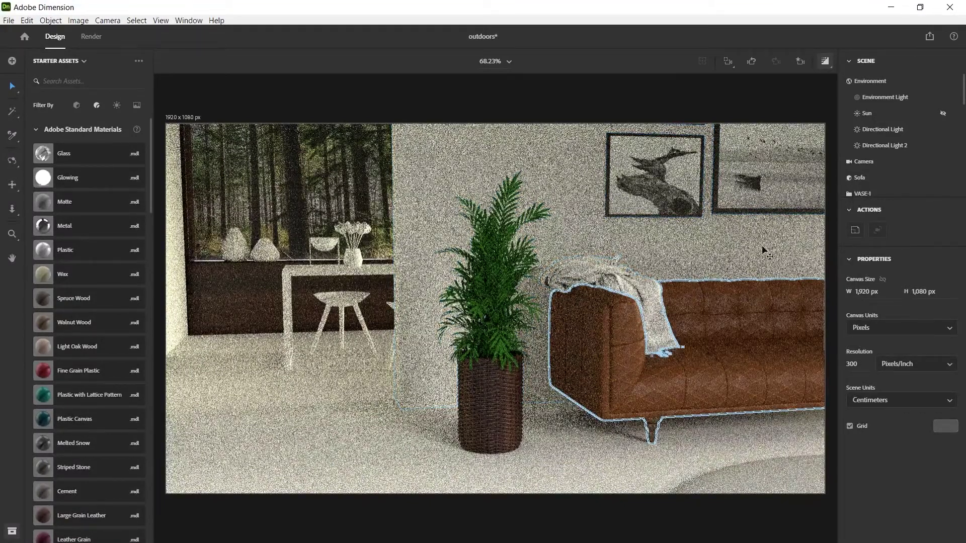
Switch to the Main-view camera bookmark to check the rendered preview of the whole room
{"action": "left_click", "coordinate": [800, 61]}
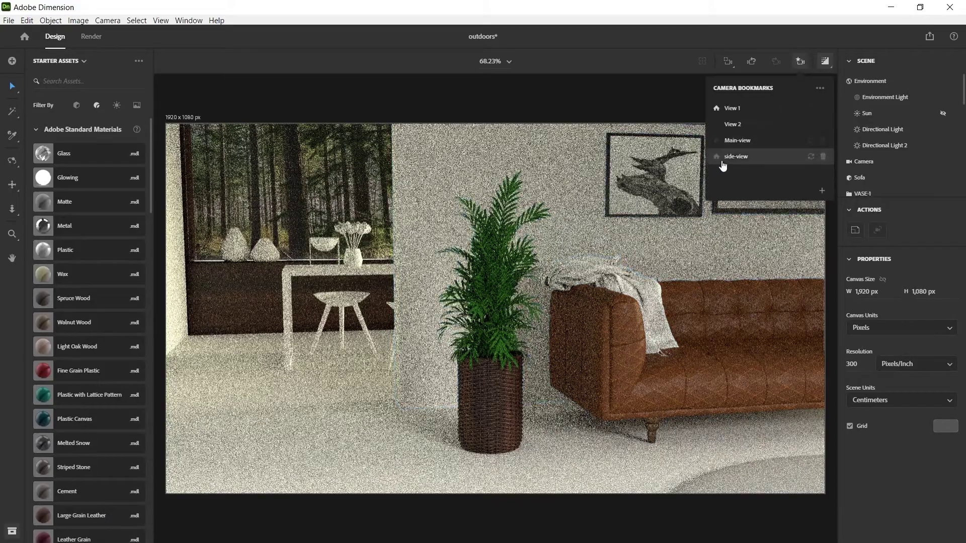
{"action": "left_click", "coordinate": [735, 142]}
{"action": "left_click", "coordinate": [685, 77]}
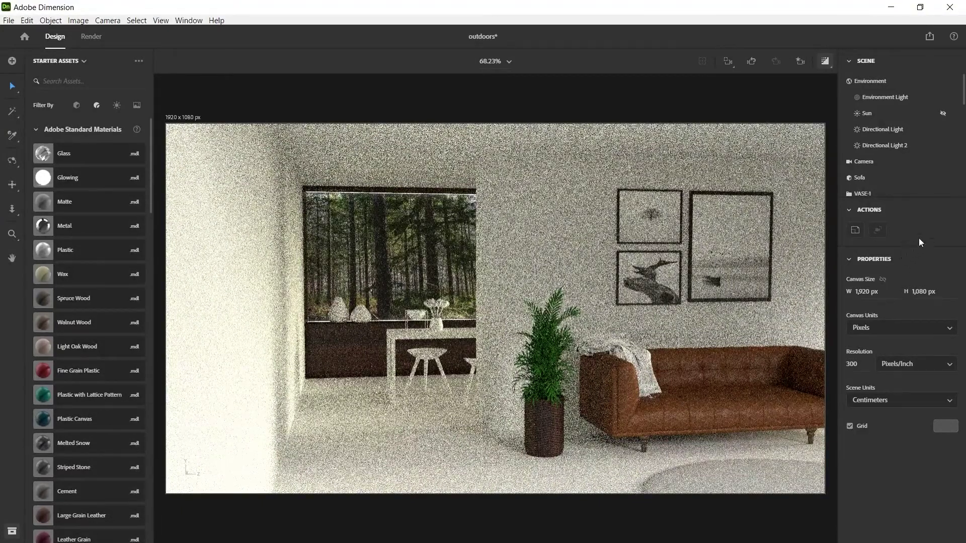
Turn off the render preview and hide Directional Light and Directional Light 2
{"action": "left_click", "coordinate": [823, 66]}
{"action": "left_click", "coordinate": [944, 129]}
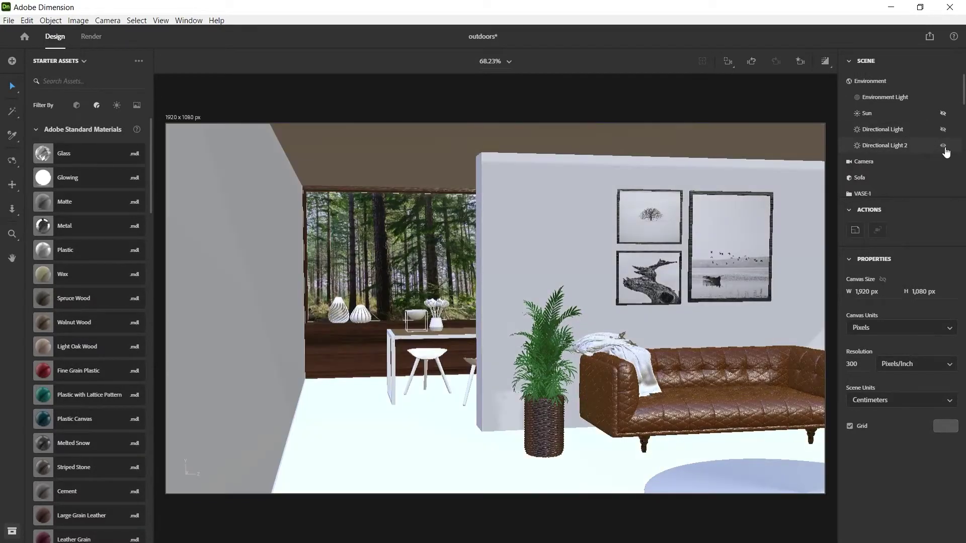
{"action": "left_click", "coordinate": [943, 146]}
Select the flat round Sphere in front of the sofa and filter the starter assets to basic shapes and models
{"action": "left_click_drag", "start_coordinate": [705, 373], "coordinate": [595, 316], "text": "alt"}
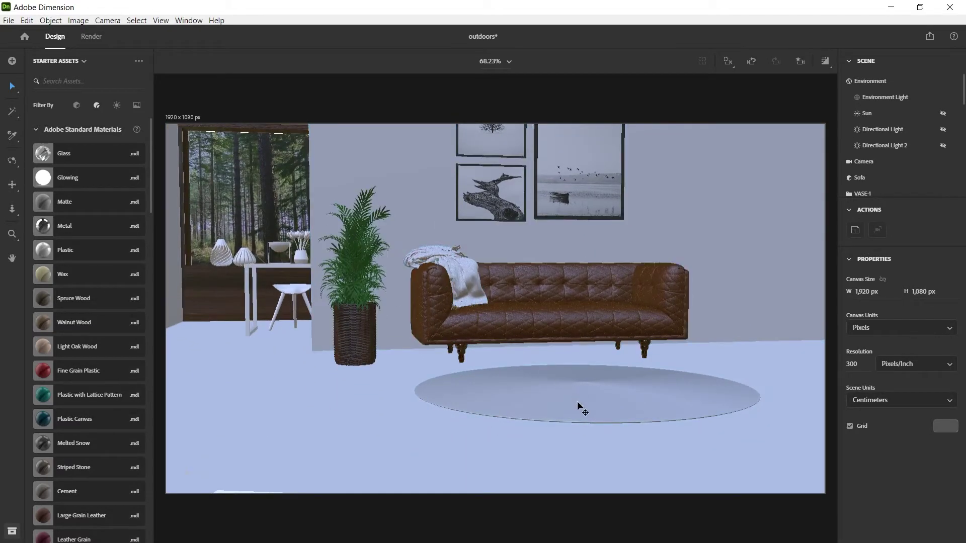
{"action": "left_click", "coordinate": [542, 410]}
{"action": "left_click_drag", "start_coordinate": [659, 370], "coordinate": [681, 385], "text": "alt"}
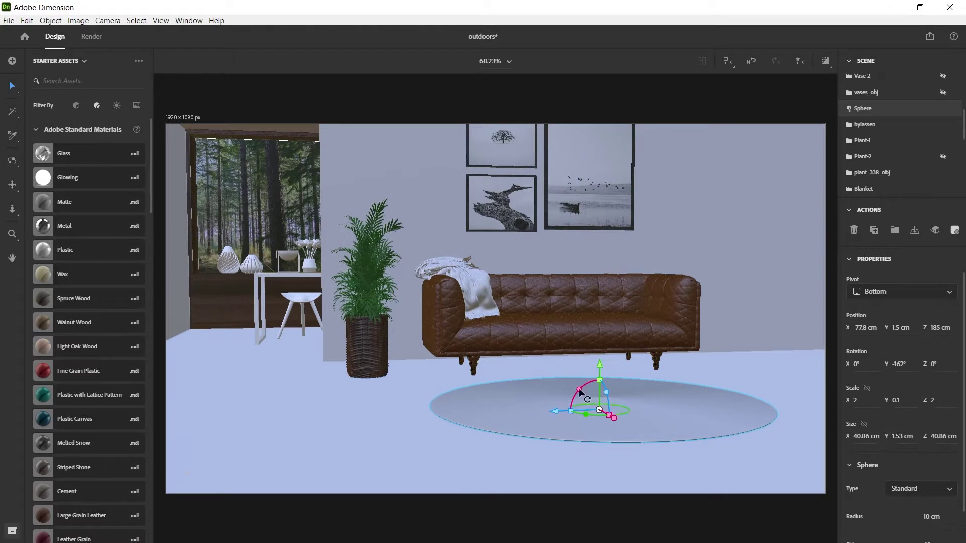
{"action": "scroll", "coordinate": [70, 236], "scroll_direction": "down", "scroll_amount": 10}
{"action": "scroll", "coordinate": [73, 232], "scroll_direction": "up", "scroll_amount": 10}
{"action": "left_click", "coordinate": [77, 105]}
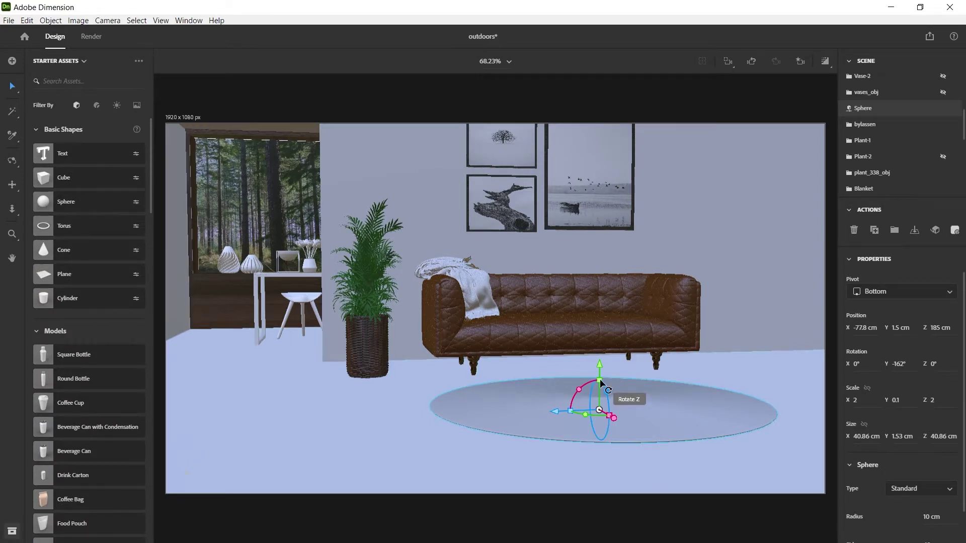
Thicken the flat round Sphere in front of the sofa to a Y size of about 1.92 cm
{"action": "mouse_move", "coordinate": [600, 381]}
{"action": "left_mouse_down"}
{"action": "mouse_move", "coordinate": [588, 185]}
{"action": "mouse_move", "coordinate": [591, 370]}
{"action": "left_mouse_up"}
{"action": "middle_click_drag", "start_coordinate": [626, 416], "coordinate": [599, 367]}
{"action": "right_click_drag", "start_coordinate": [608, 366], "coordinate": [627, 374]}
{"action": "scroll", "coordinate": [597, 357], "scroll_direction": "up", "scroll_amount": 4}
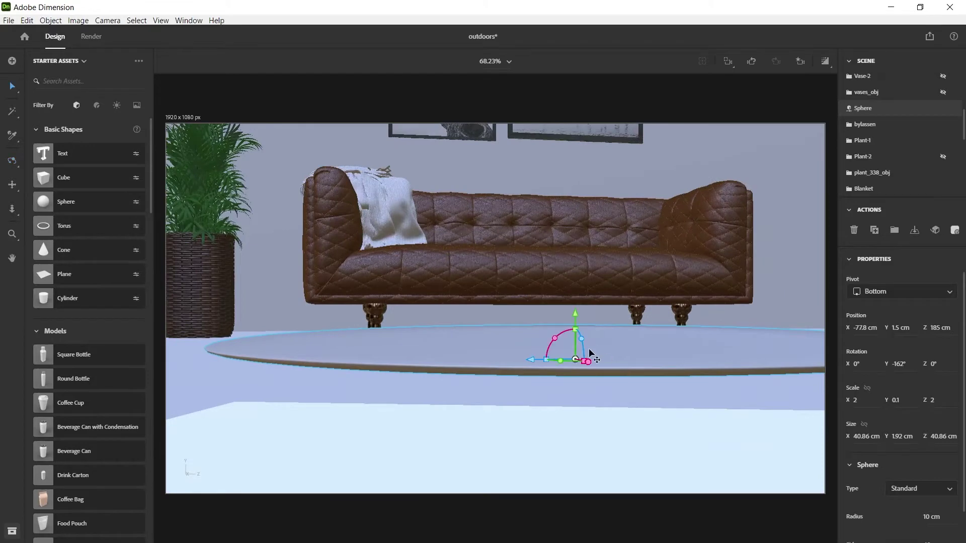
Place the material file carpet_curly_leaks_pattern.sbsar on the flat round Sphere in front of the sofa
{"action": "left_click", "coordinate": [10, 22]}
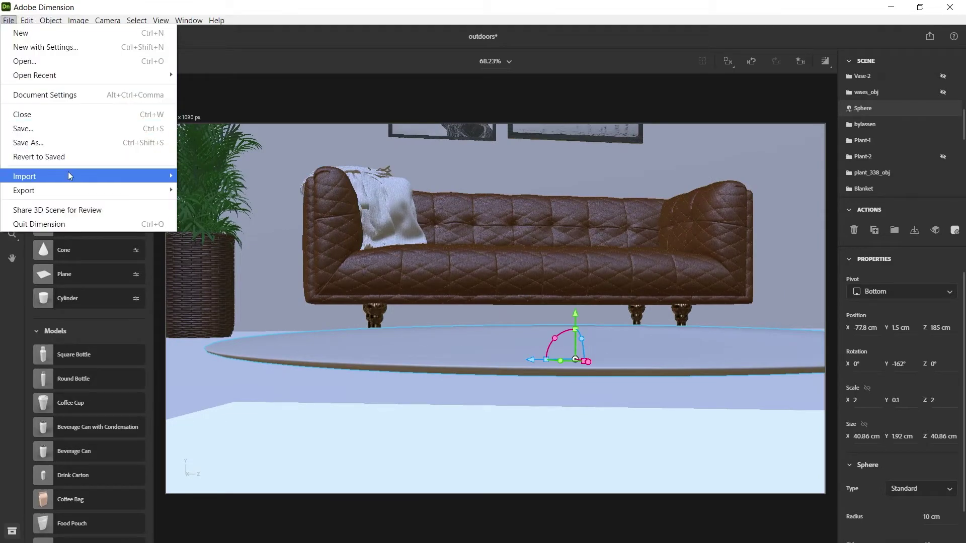
{"action": "mouse_move", "coordinate": [68, 175]}
{"action": "left_click", "coordinate": [206, 219]}
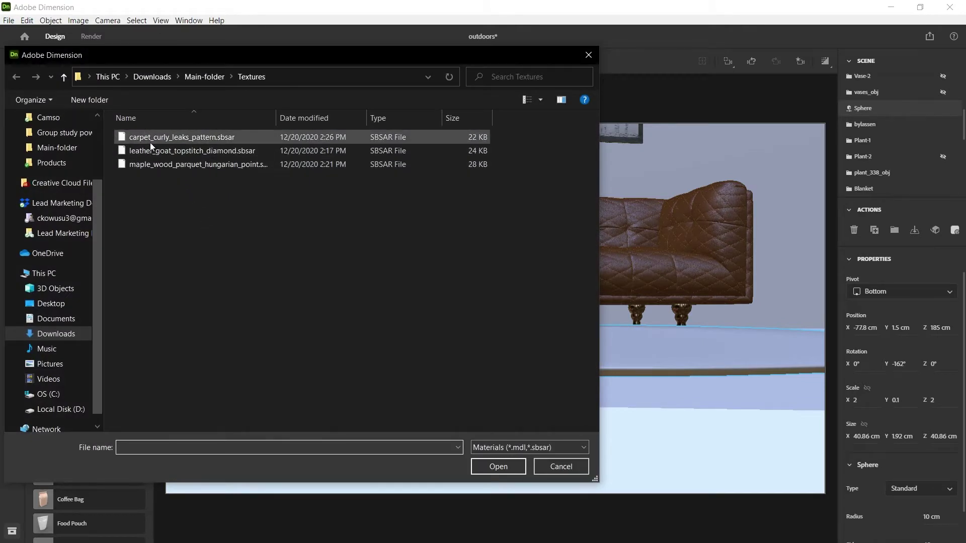
{"action": "left_click", "coordinate": [188, 137]}
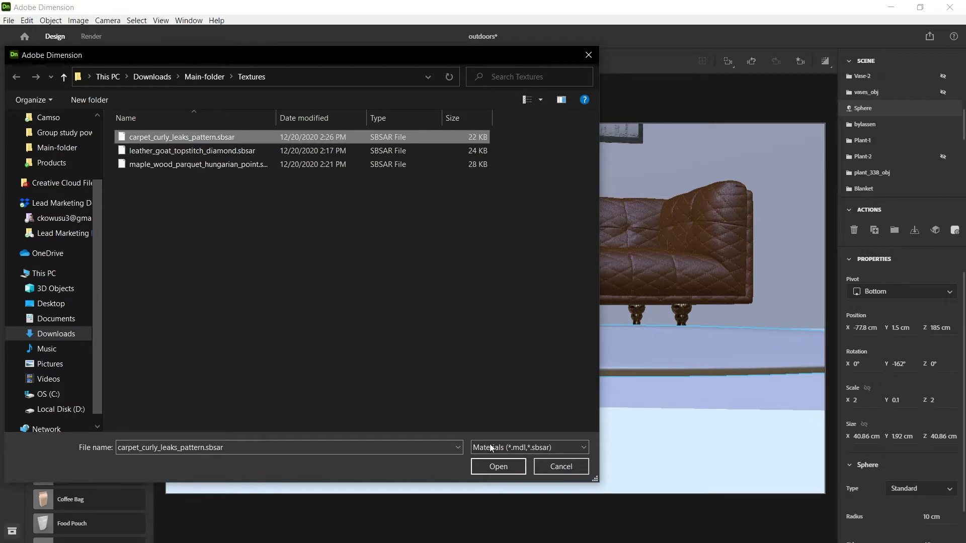
{"action": "left_click", "coordinate": [492, 467]}
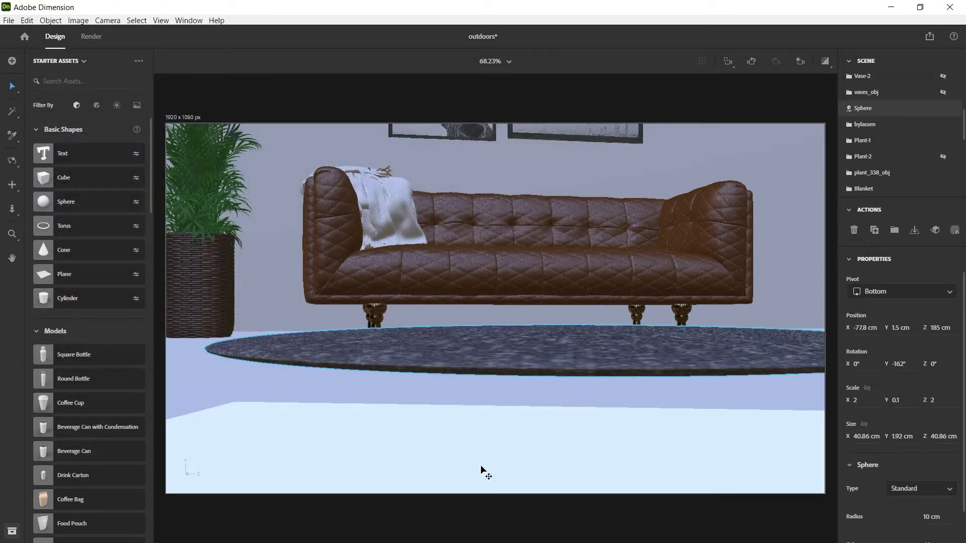
Set the carpet material's repeat on the round Sphere to 2.7 in both X and Y
{"action": "key", "text": "1"}
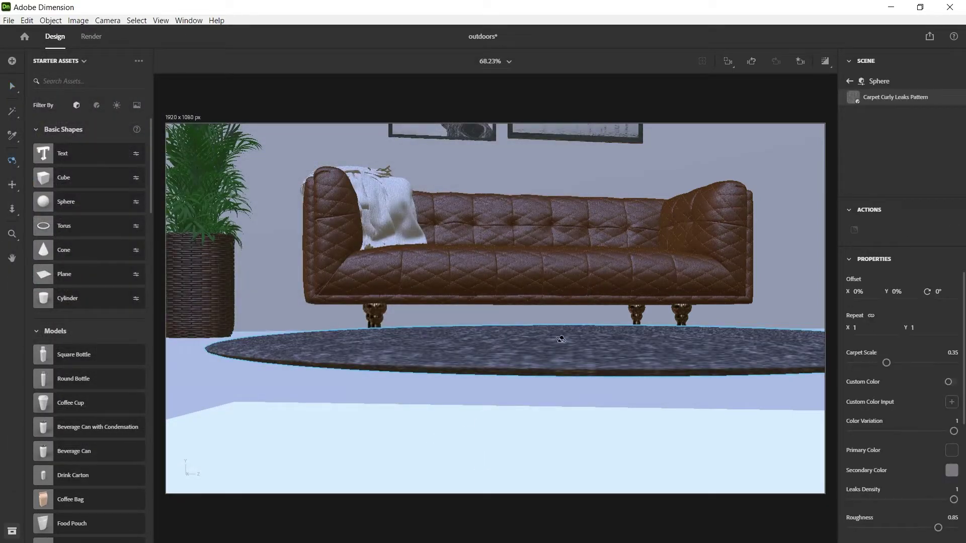
{"action": "left_click_drag", "start_coordinate": [556, 338], "coordinate": [625, 368]}
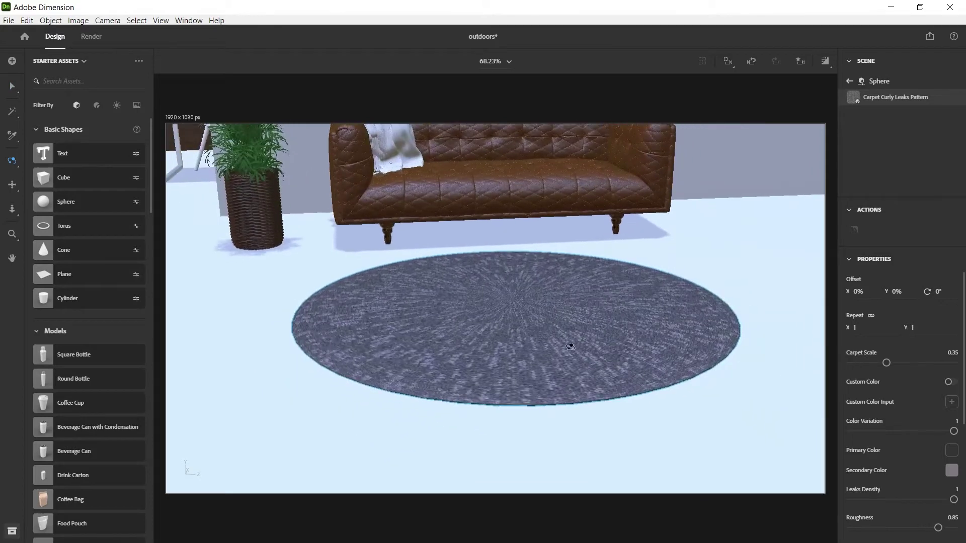
{"action": "left_click_drag", "start_coordinate": [514, 308], "coordinate": [542, 338]}
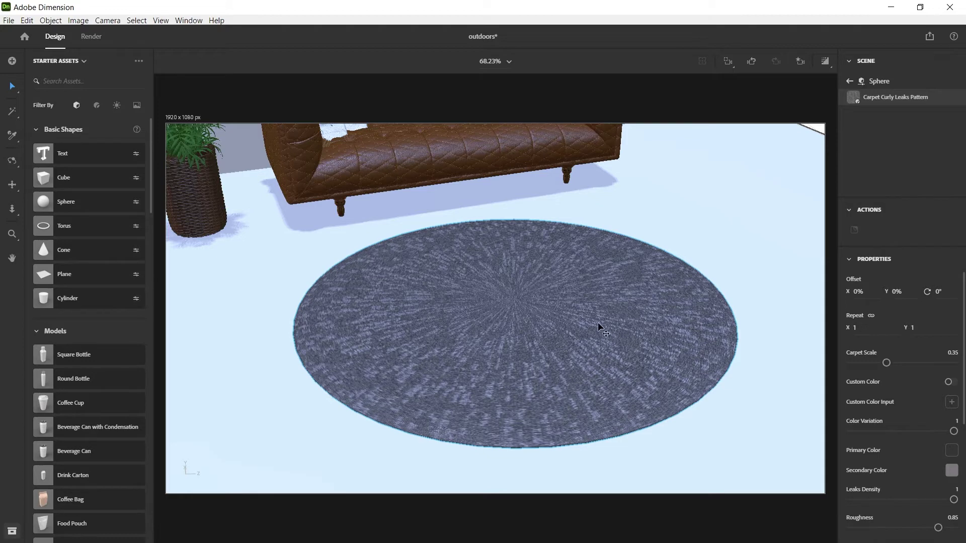
{"action": "left_click_drag", "start_coordinate": [557, 307], "coordinate": [546, 331]}
{"action": "scroll", "coordinate": [541, 321], "scroll_direction": "up", "scroll_amount": 3}
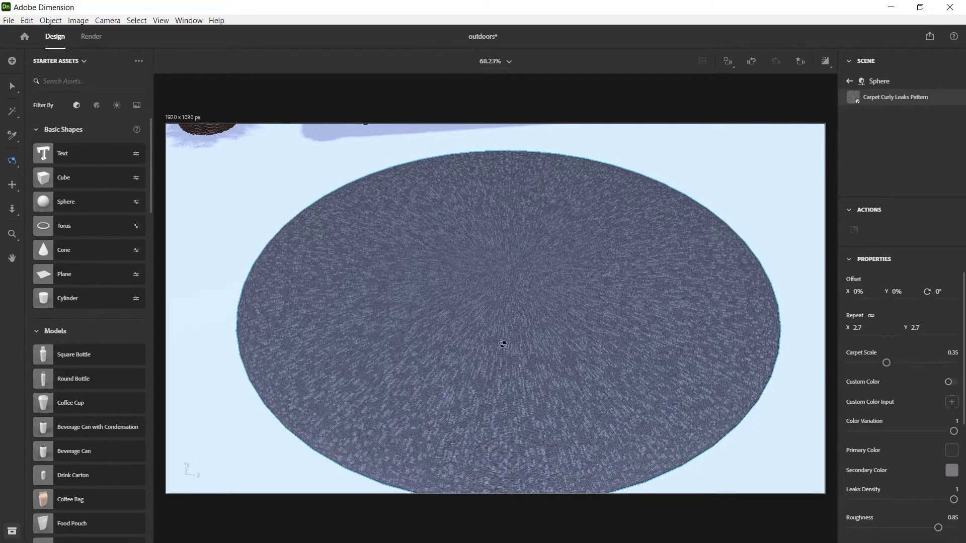
{"action": "left_click_drag", "start_coordinate": [503, 344], "coordinate": [526, 379]}
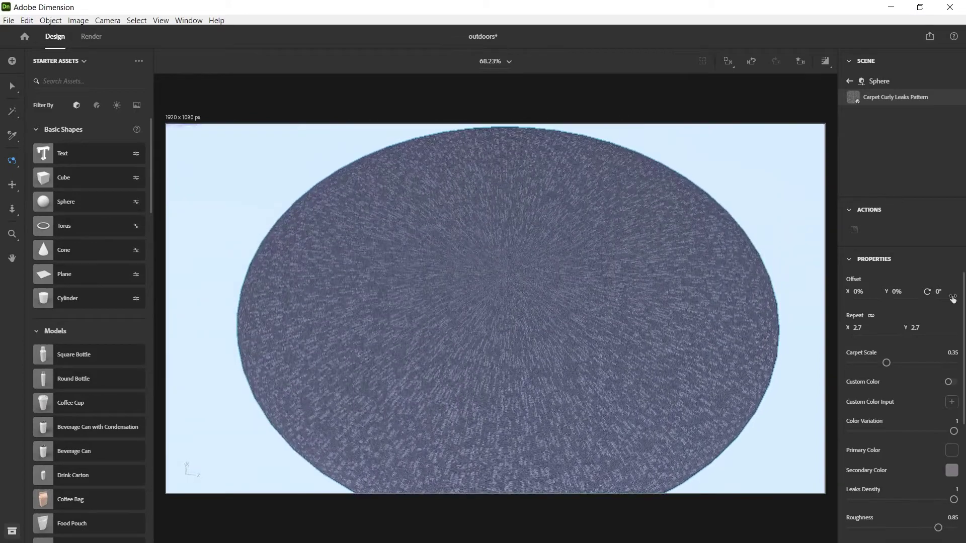
Offset the carpet material on the round Sphere by -3% in X and 46% in Y
{"action": "left_click_drag", "start_coordinate": [866, 293], "coordinate": [855, 293]}
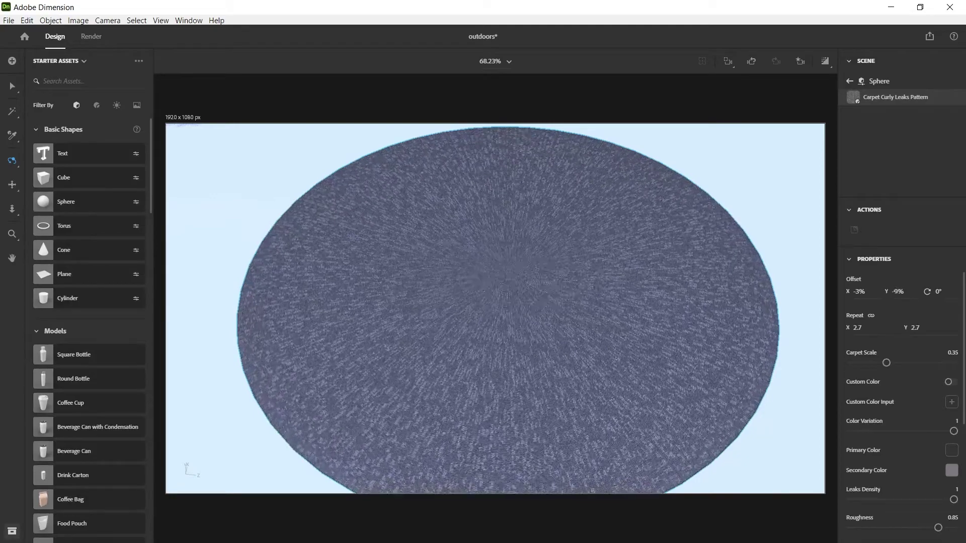
{"action": "left_click_drag", "start_coordinate": [898, 291], "coordinate": [881, 306]}
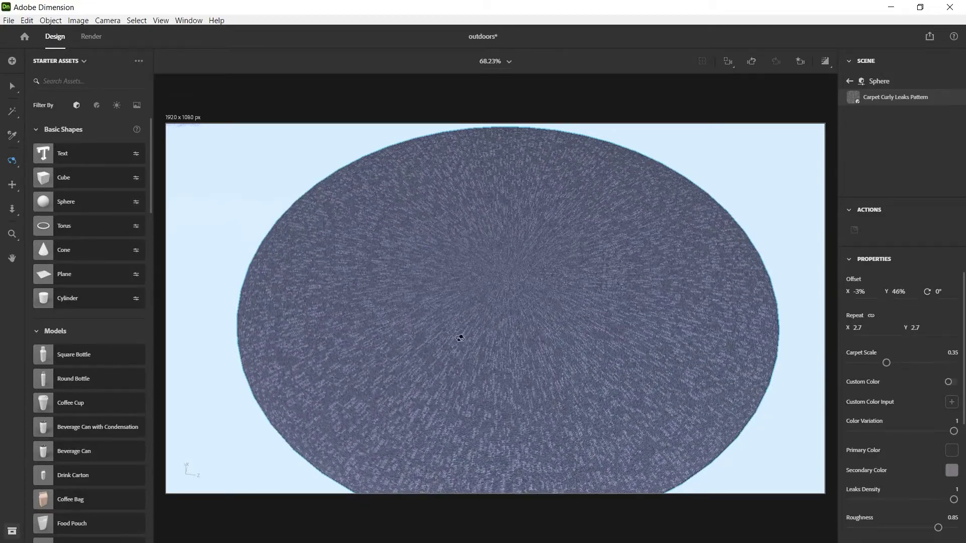
{"action": "left_click_drag", "start_coordinate": [460, 338], "coordinate": [494, 279]}
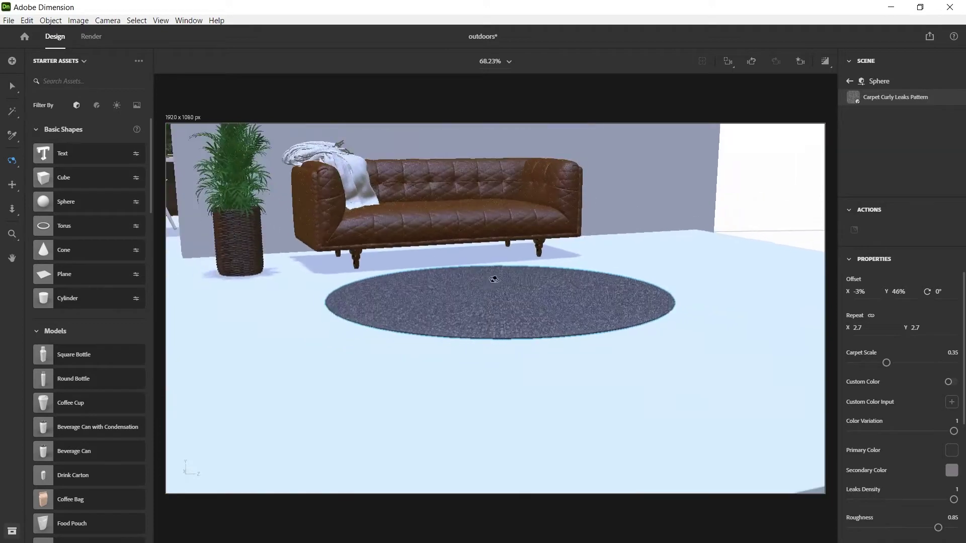
Switch to the Main-view camera bookmark and show both directional lights to check the room's rendered preview
{"action": "left_click", "coordinate": [801, 61]}
{"action": "left_click", "coordinate": [749, 144]}
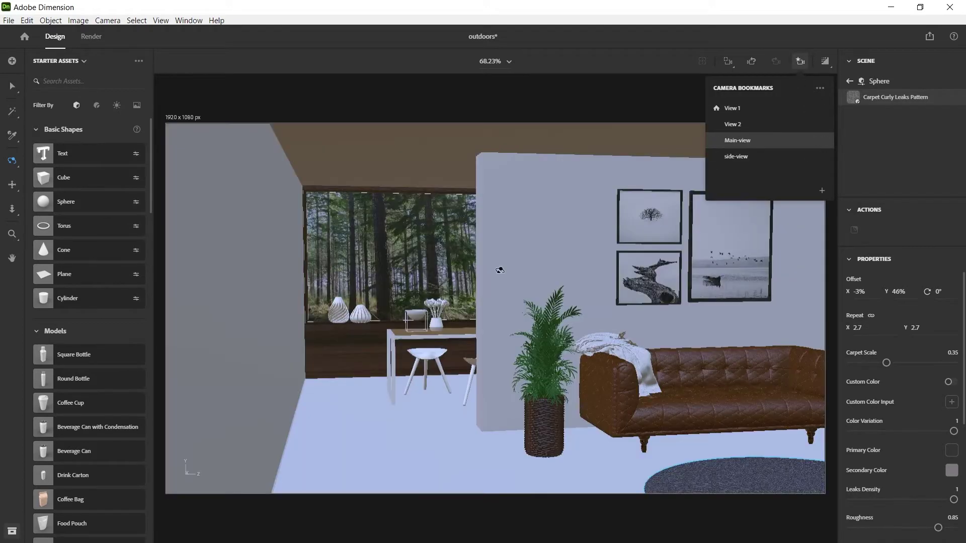
{"action": "left_click", "coordinate": [550, 95]}
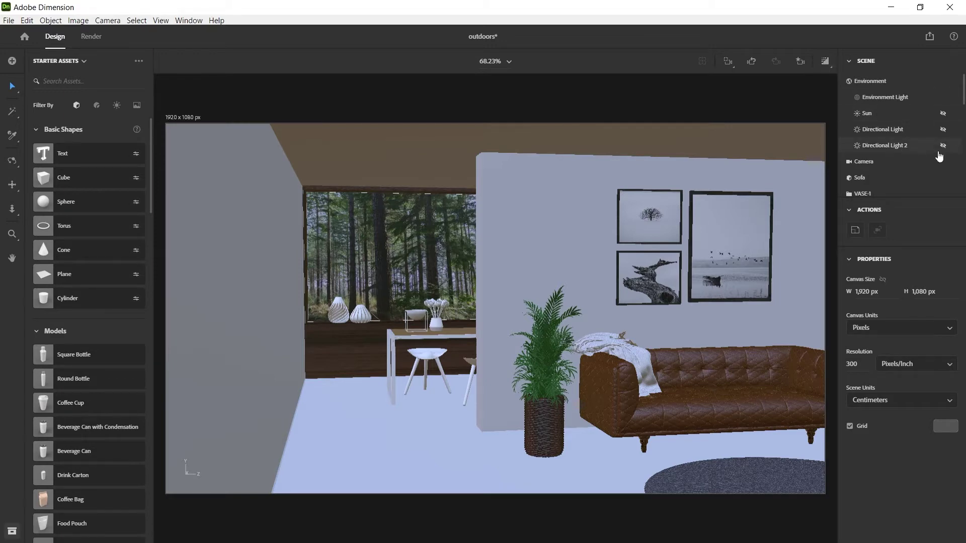
{"action": "left_click", "coordinate": [946, 131]}
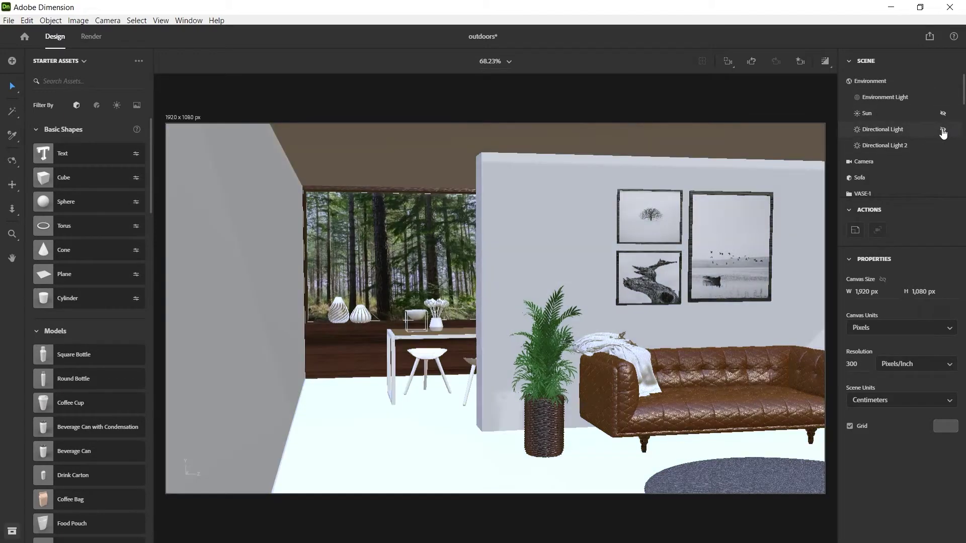
{"action": "left_click", "coordinate": [943, 131]}
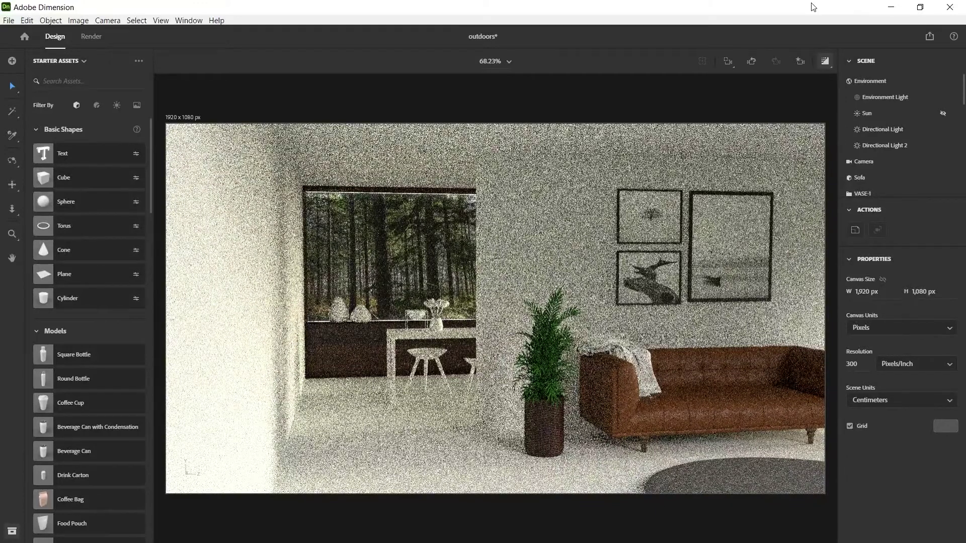
Turn off the render preview and hide Directional Light 2 and Directional Light
{"action": "left_click", "coordinate": [824, 63]}
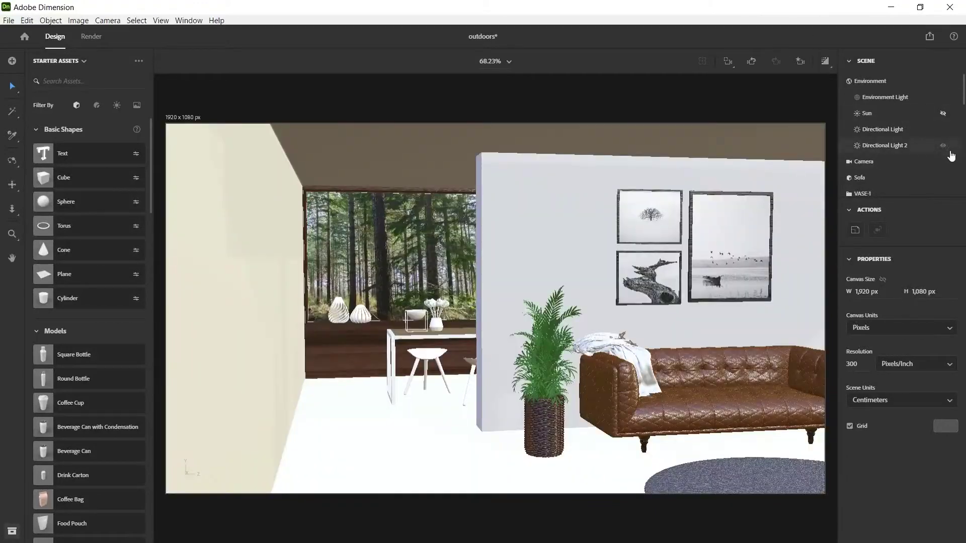
{"action": "left_click", "coordinate": [943, 147]}
{"action": "left_click", "coordinate": [943, 129]}
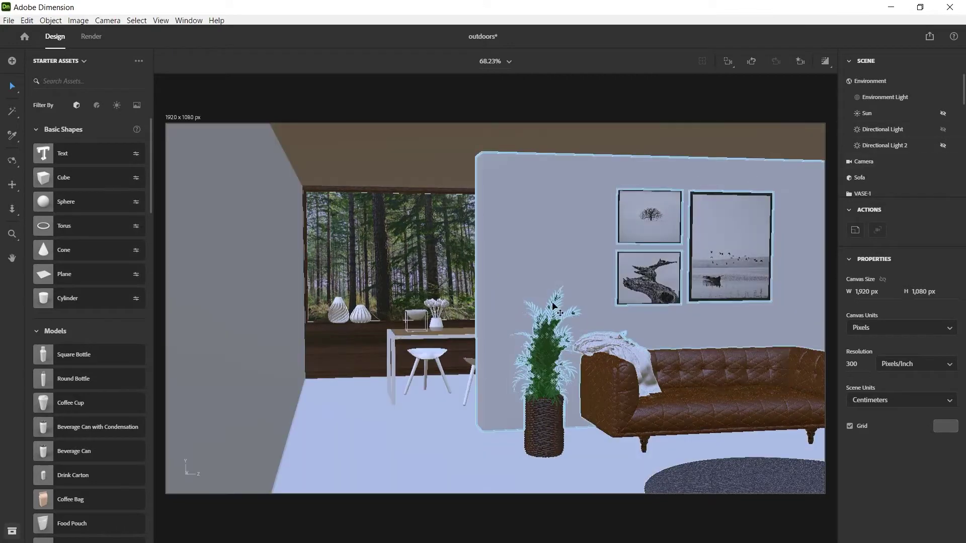
Select the Hollow Cube that forms the room shell and open its material properties
{"action": "key", "text": "1"}
{"action": "left_click_drag", "start_coordinate": [677, 350], "coordinate": [617, 304]}
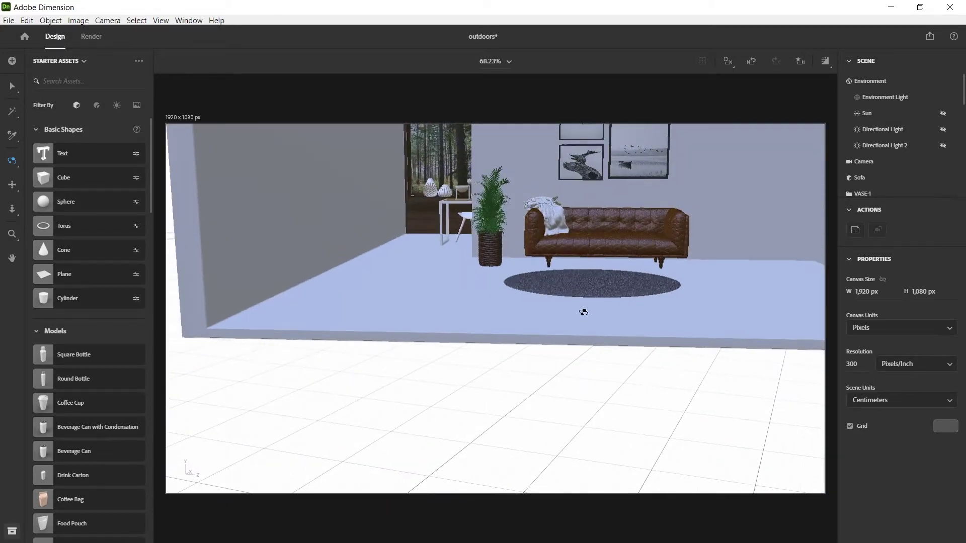
{"action": "key", "text": "v"}
{"action": "left_click", "coordinate": [402, 299]}
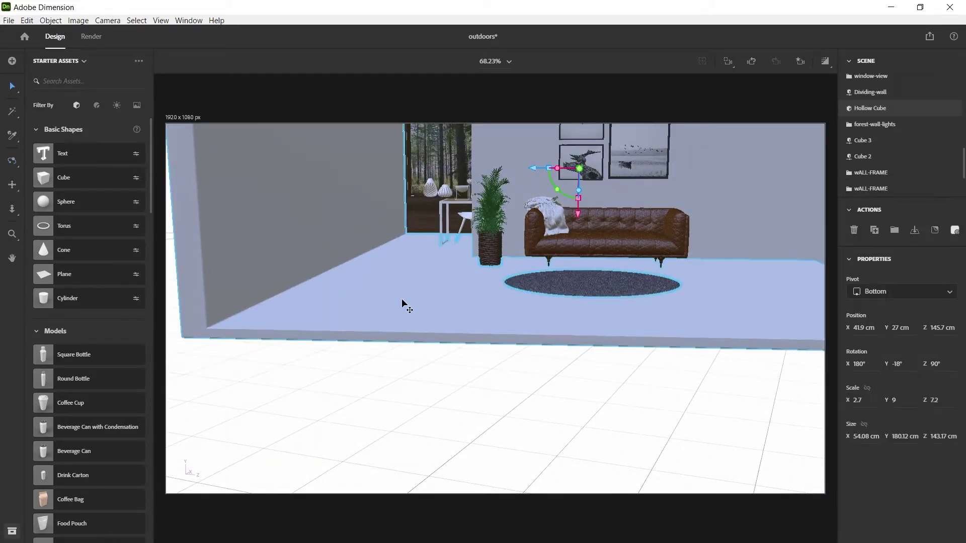
{"action": "left_click", "coordinate": [956, 109]}
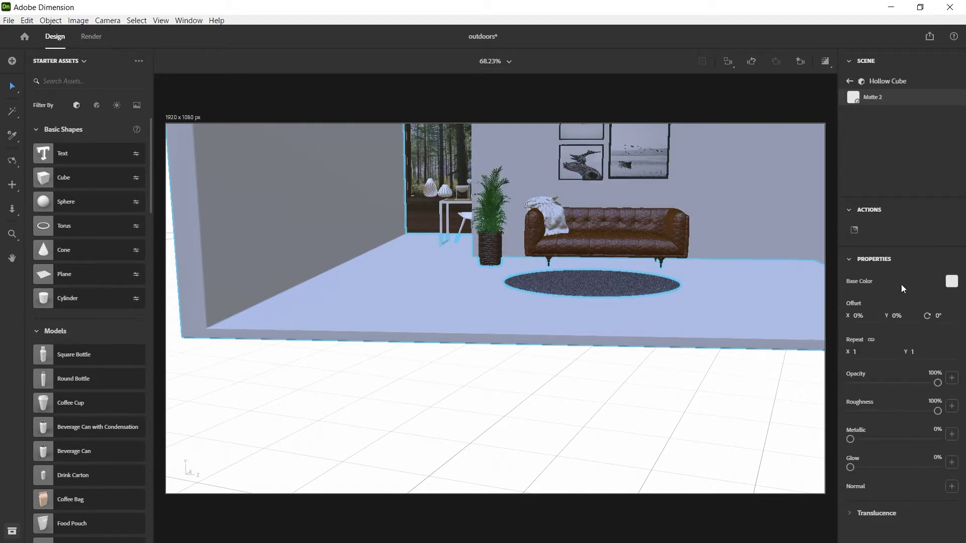
{"action": "middle_click_drag", "start_coordinate": [445, 242], "coordinate": [399, 293]}
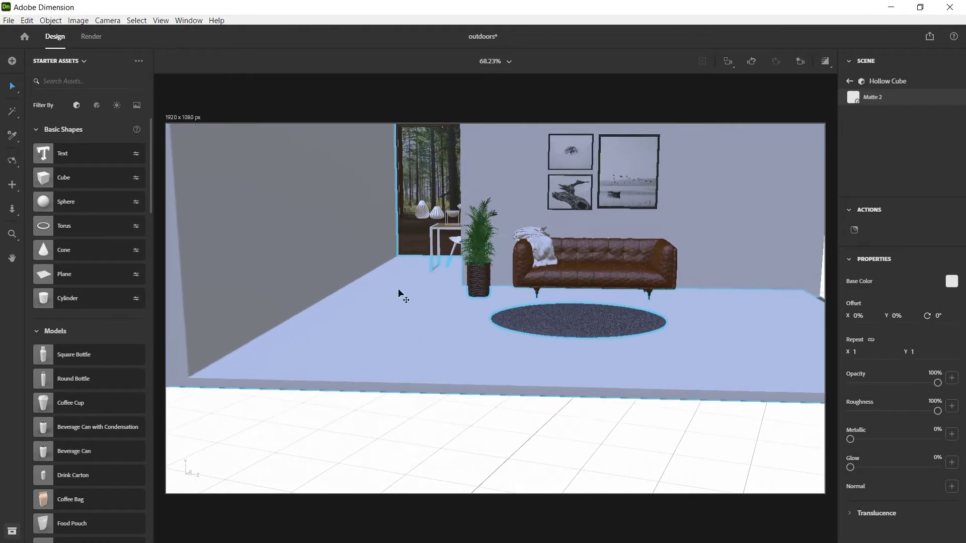
Try to select only the room's floor on the Hollow Cube with the Magic Wand at Medium selection size
{"action": "left_click", "coordinate": [12, 112]}
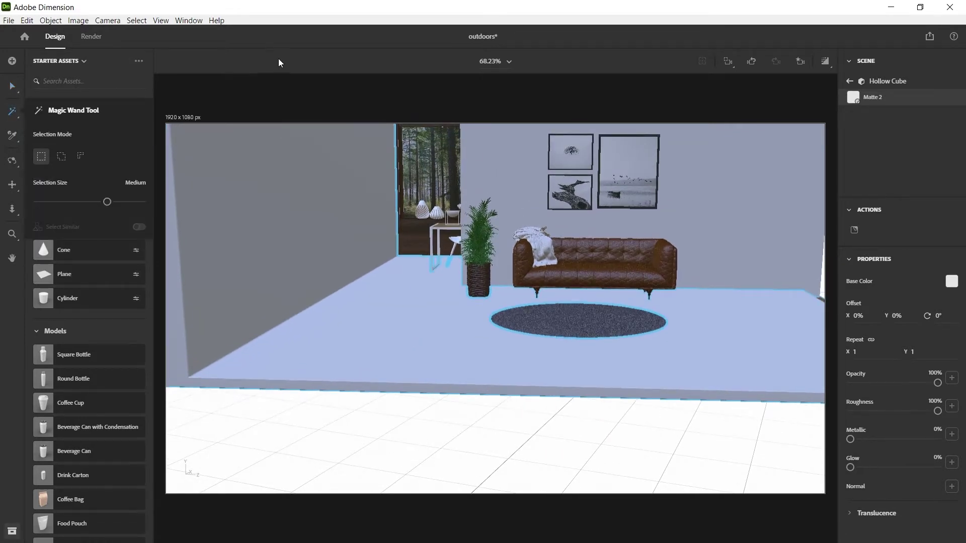
{"action": "left_click", "coordinate": [439, 338]}
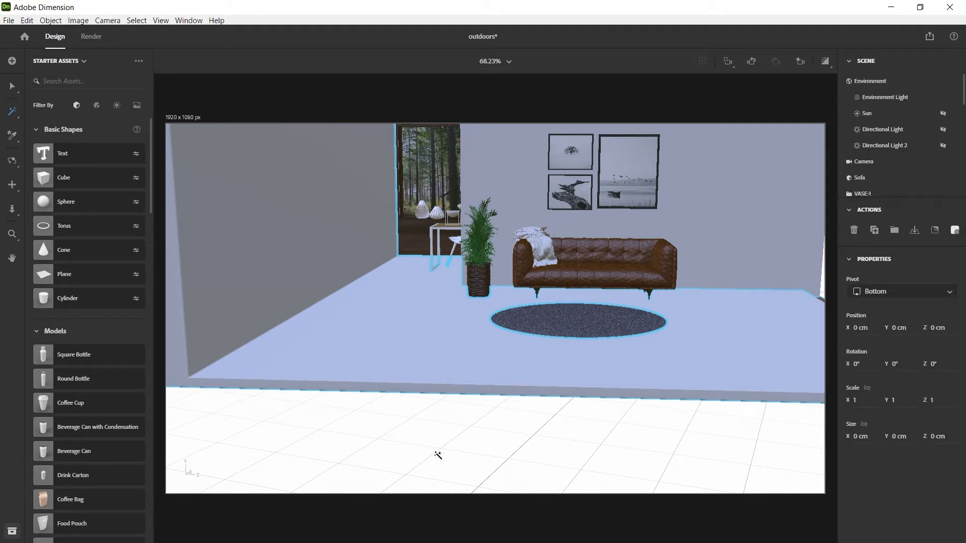
{"action": "left_click", "coordinate": [452, 440]}
{"action": "left_click", "coordinate": [417, 330]}
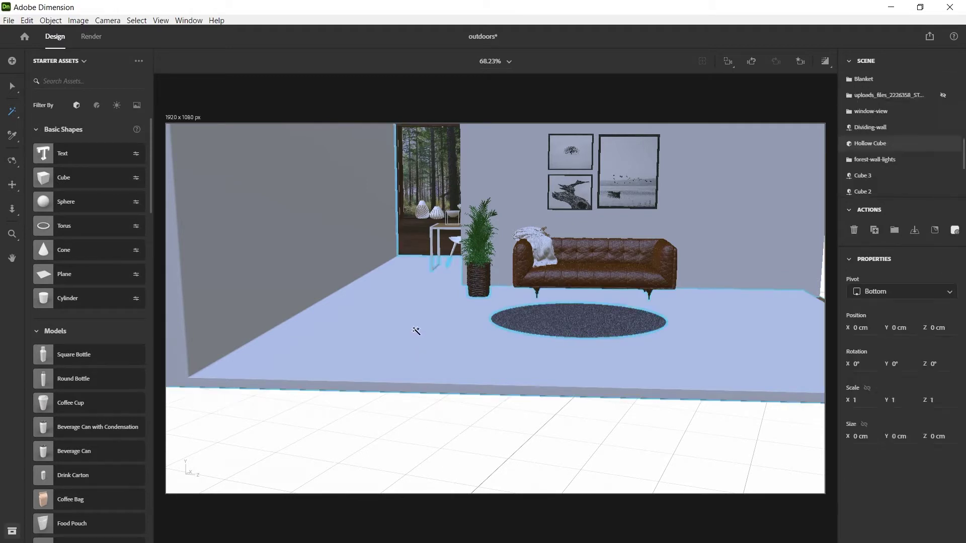
Reduce the Magic Wand's selection size and try again to isolate the Hollow Cube's floor
{"action": "left_click", "coordinate": [12, 111]}
{"action": "left_click_drag", "start_coordinate": [107, 206], "coordinate": [84, 205]}
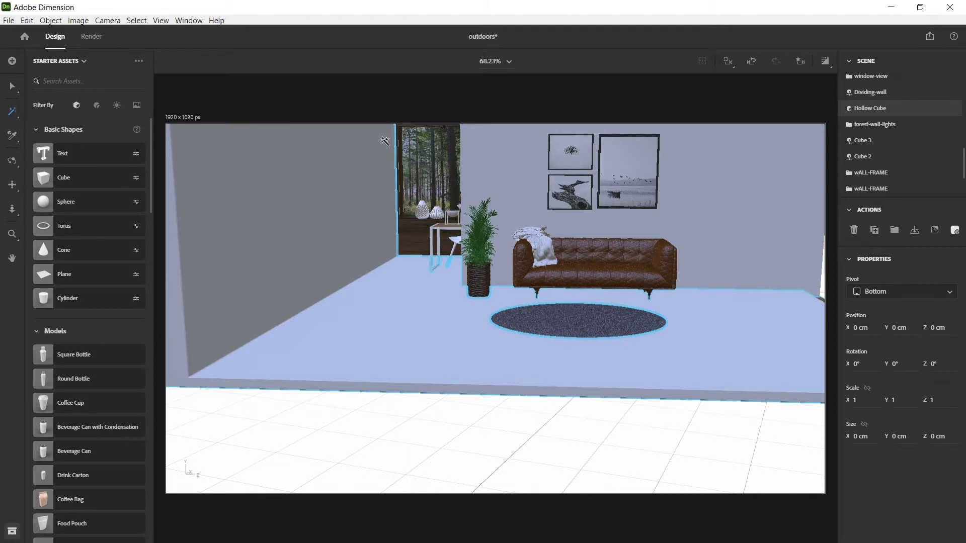
{"action": "left_click", "coordinate": [354, 92]}
{"action": "left_click", "coordinate": [440, 345]}
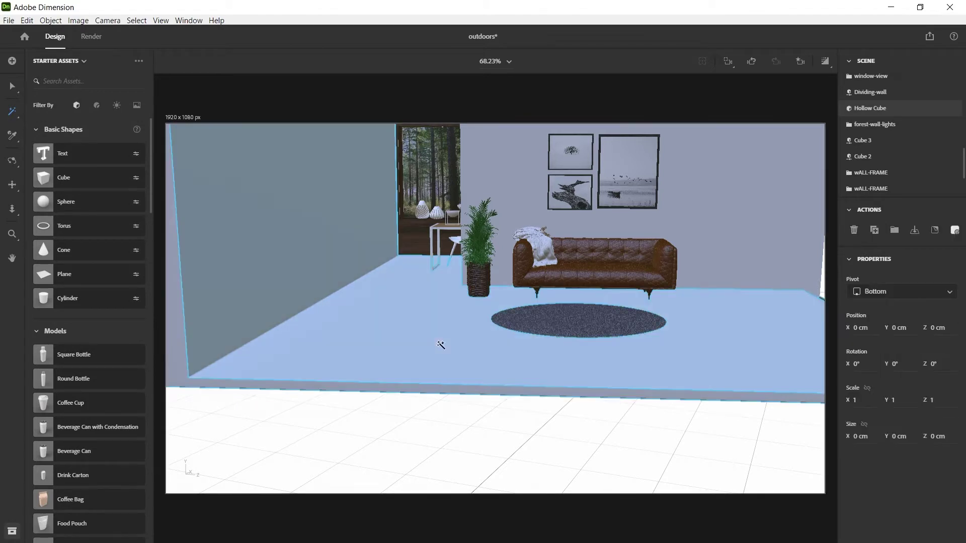
{"action": "scroll", "coordinate": [442, 343], "scroll_direction": "down", "scroll_amount": 2}
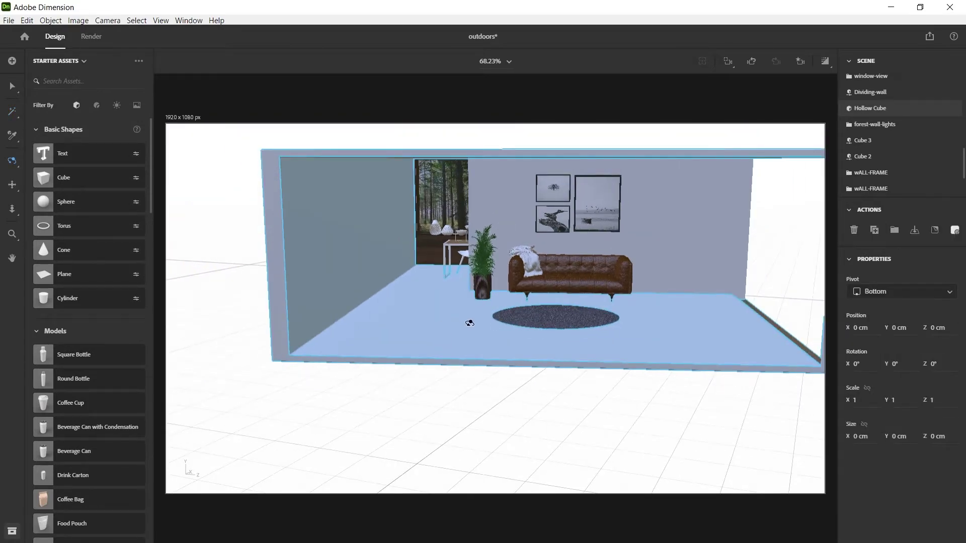
{"action": "mouse_move", "coordinate": [469, 324]}
{"action": "left_mouse_down"}
{"action": "mouse_move", "coordinate": [349, 300]}
{"action": "mouse_move", "coordinate": [442, 322]}
{"action": "mouse_move", "coordinate": [510, 320]}
{"action": "mouse_move", "coordinate": [468, 303]}
{"action": "mouse_move", "coordinate": [468, 321]}
{"action": "left_mouse_up"}
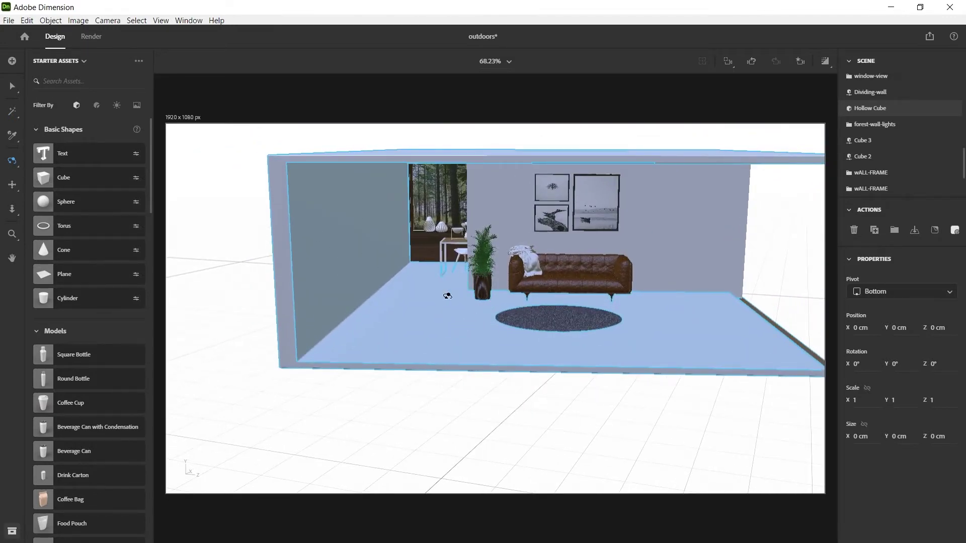
Set the Magic Wand's selection size to Tiny and select the floor surface of the Hollow Cube
{"action": "left_click", "coordinate": [12, 113]}
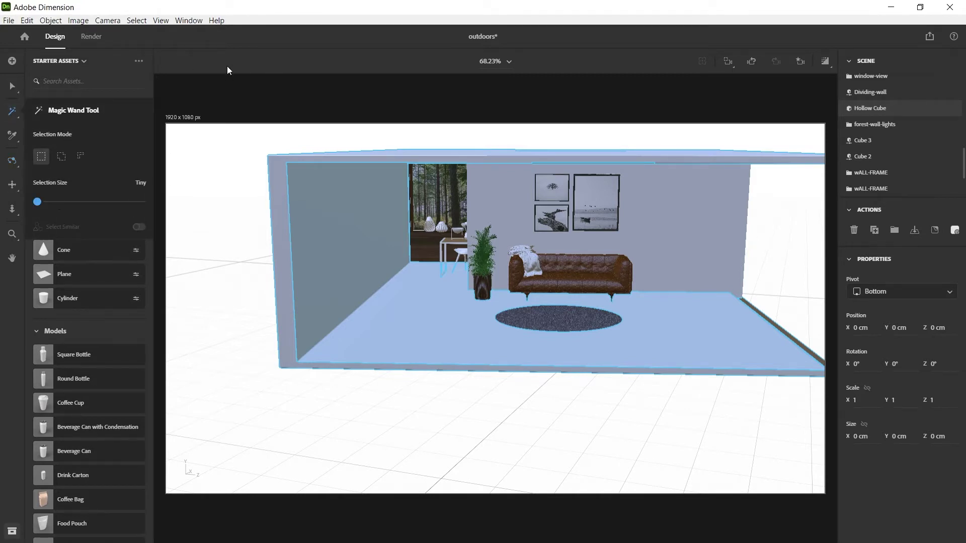
{"action": "left_click", "coordinate": [329, 105]}
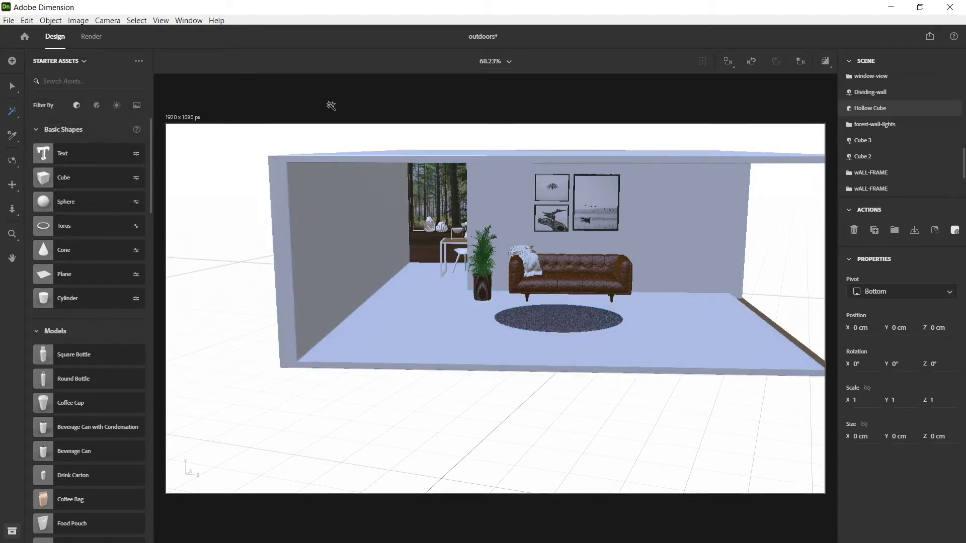
{"action": "left_click", "coordinate": [452, 330]}
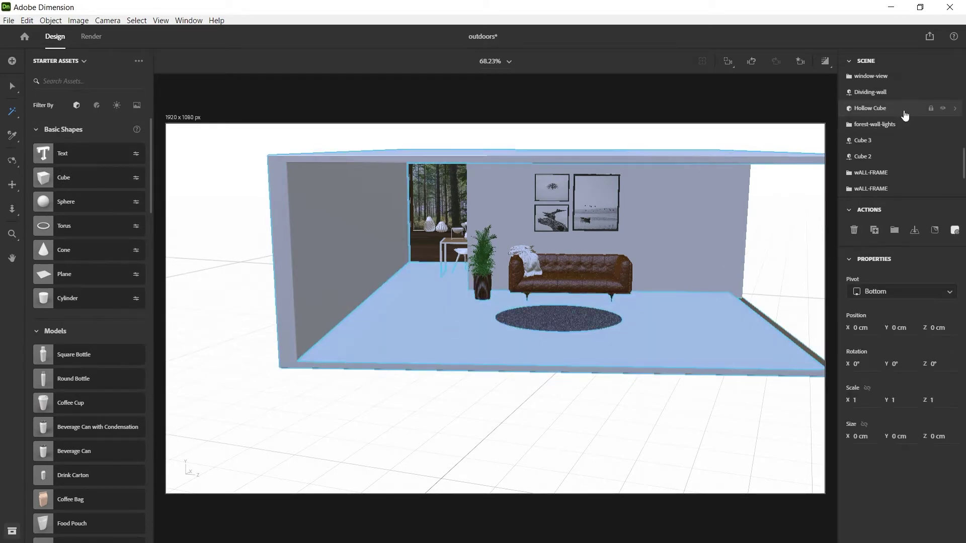
Import maple_wood_parquet_hungarian_point.sbsar from the Textures folder as the material of the selected floor surface
{"action": "left_click", "coordinate": [97, 106]}
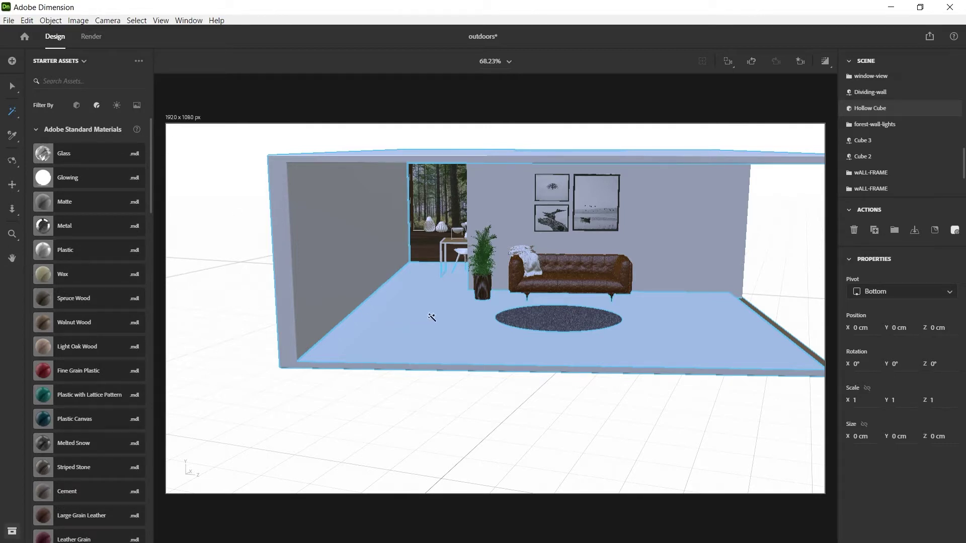
{"action": "left_click", "coordinate": [8, 20]}
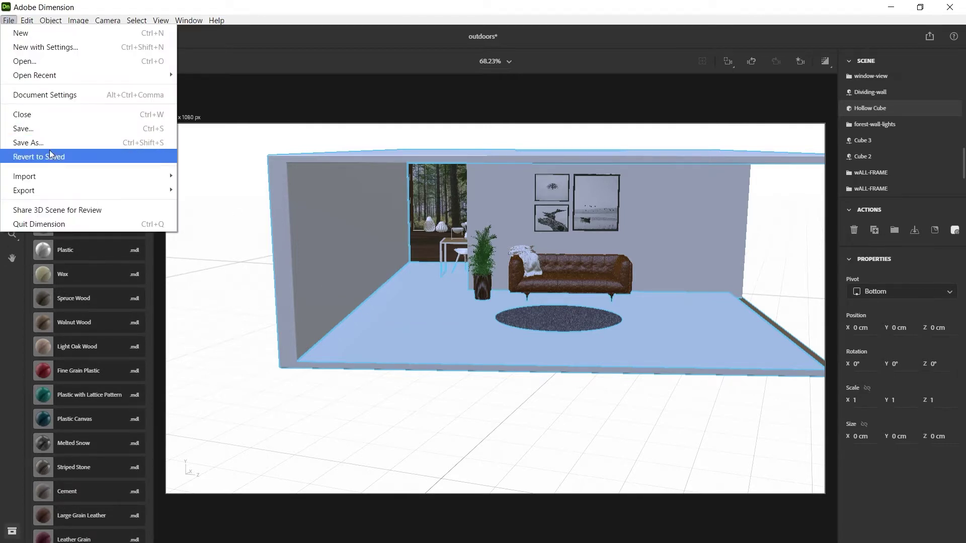
{"action": "mouse_move", "coordinate": [160, 178]}
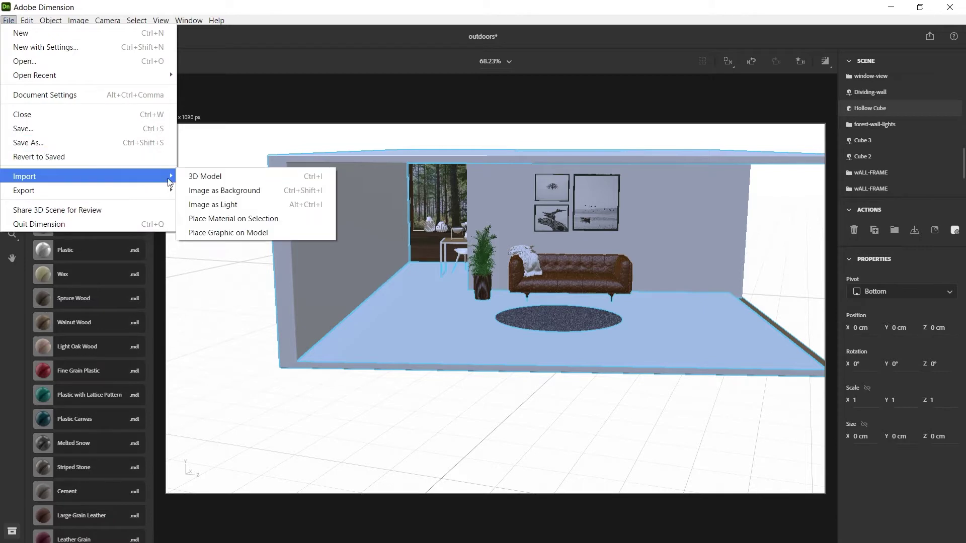
{"action": "left_click", "coordinate": [235, 219]}
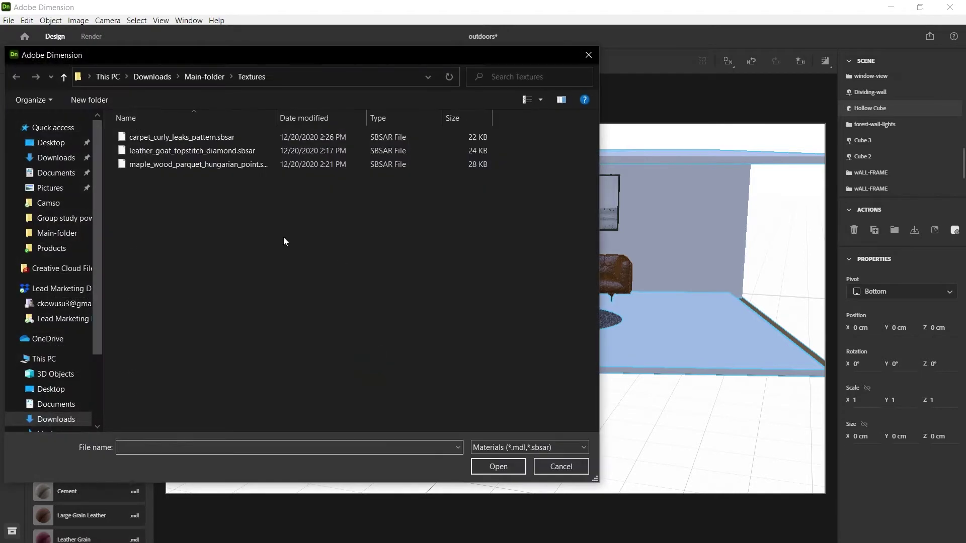
{"action": "left_click", "coordinate": [160, 164]}
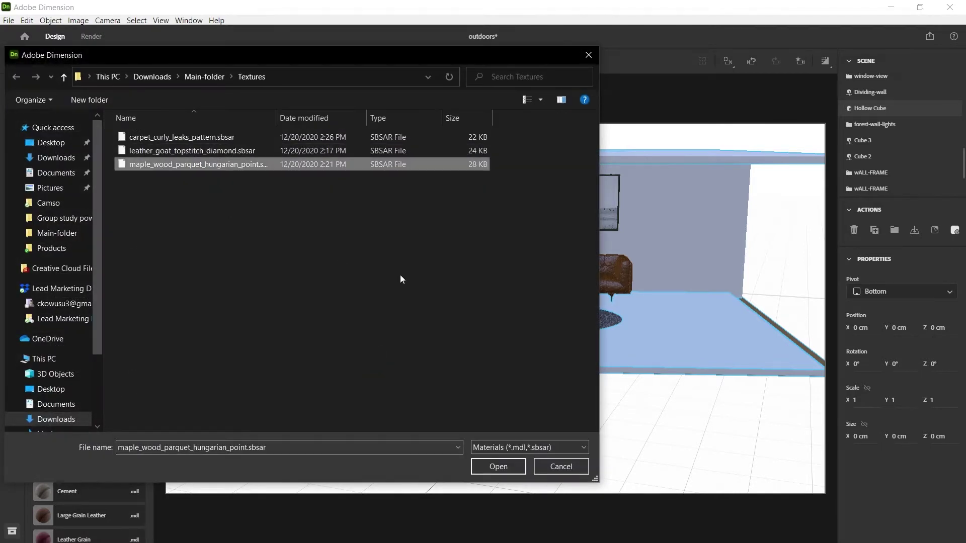
{"action": "left_click", "coordinate": [504, 466]}
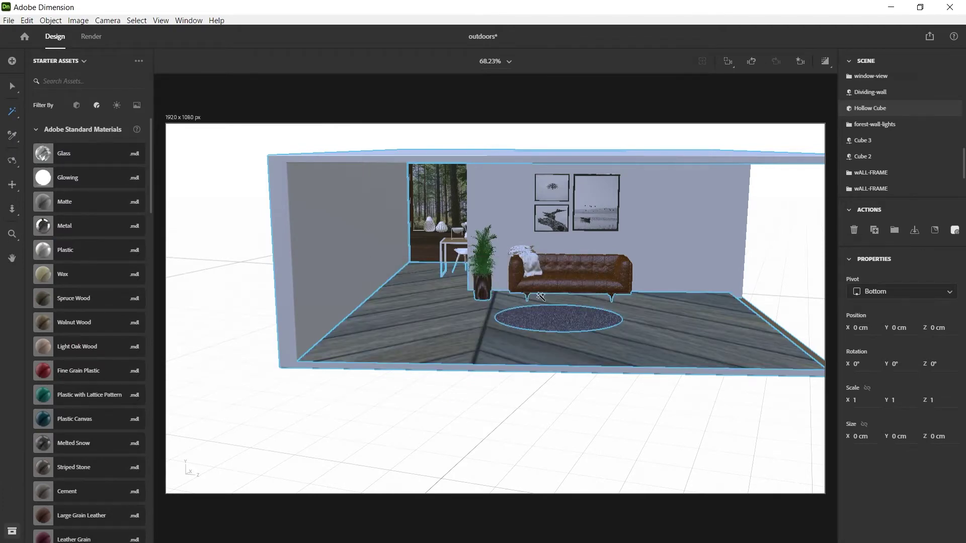
Open the Hollow Cube's Maple Wood Parquet Hungarian Point material and set its repeat to 10.1 in X and Y
{"action": "scroll", "coordinate": [484, 326], "scroll_direction": "up", "scroll_amount": 5}
{"action": "scroll", "coordinate": [489, 328], "scroll_direction": "down", "scroll_amount": 5}
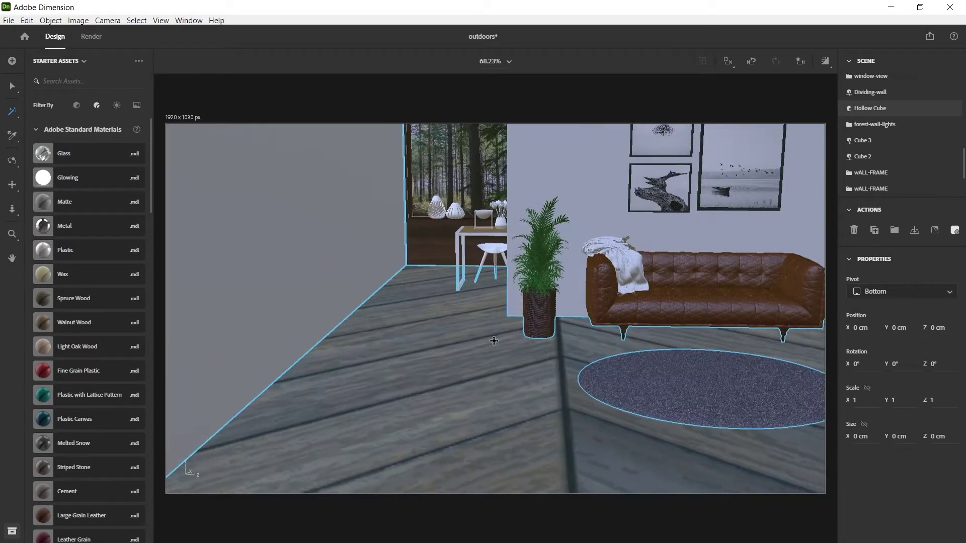
{"action": "scroll", "coordinate": [457, 352], "scroll_direction": "up", "scroll_amount": 2}
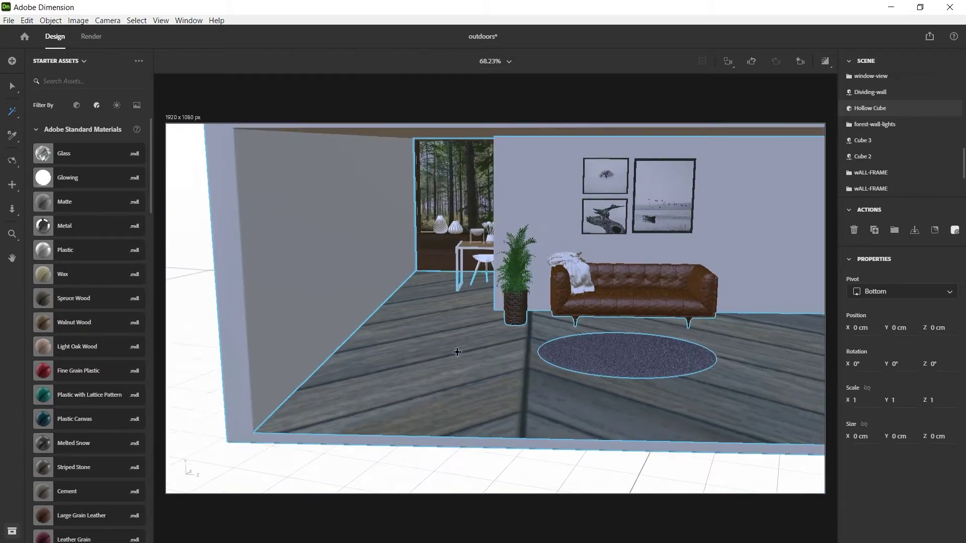
{"action": "scroll", "coordinate": [457, 351], "scroll_direction": "up", "scroll_amount": 2}
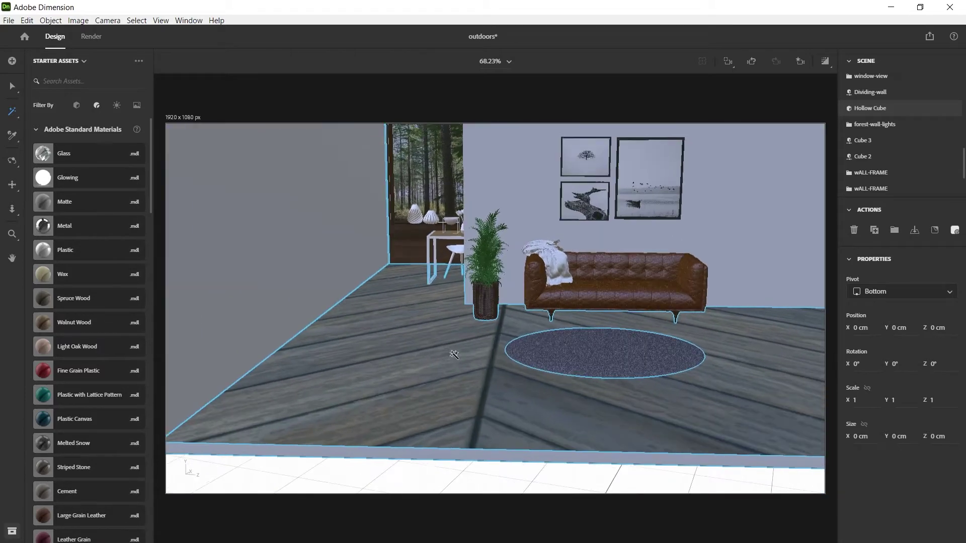
{"action": "left_click", "coordinate": [953, 108]}
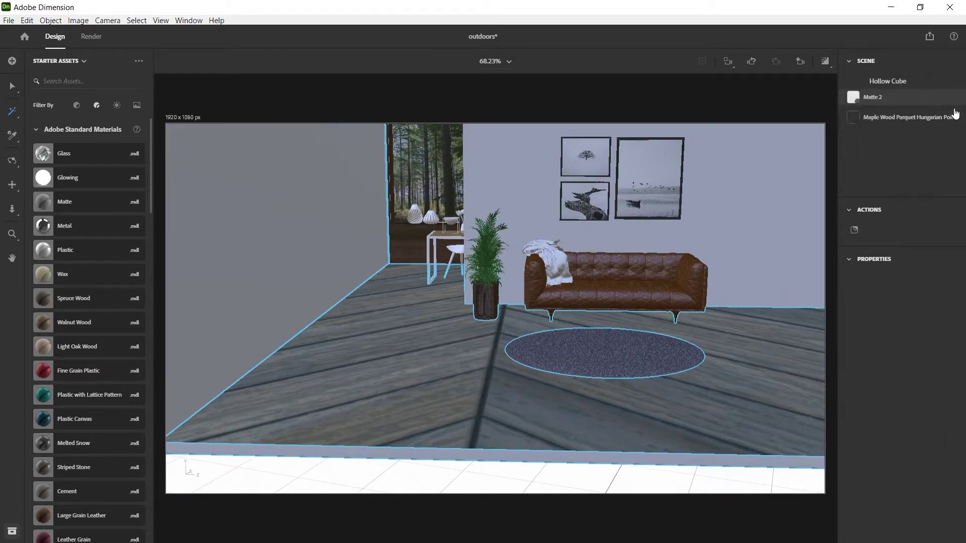
{"action": "left_click", "coordinate": [920, 120]}
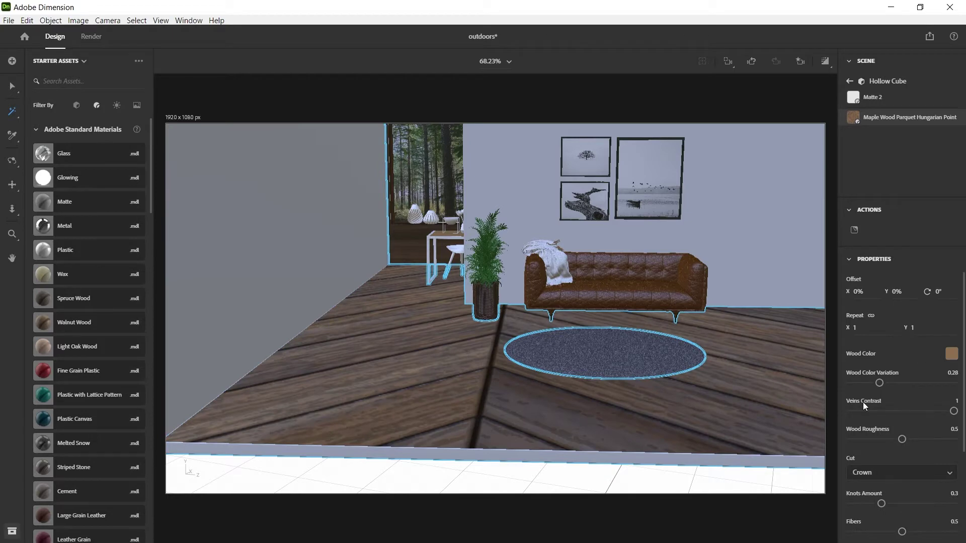
{"action": "mouse_move", "coordinate": [856, 330]}
{"action": "left_mouse_down"}
{"action": "mouse_move", "coordinate": [897, 330]}
{"action": "mouse_move", "coordinate": [858, 330]}
{"action": "mouse_move", "coordinate": [873, 330]}
{"action": "left_mouse_up"}
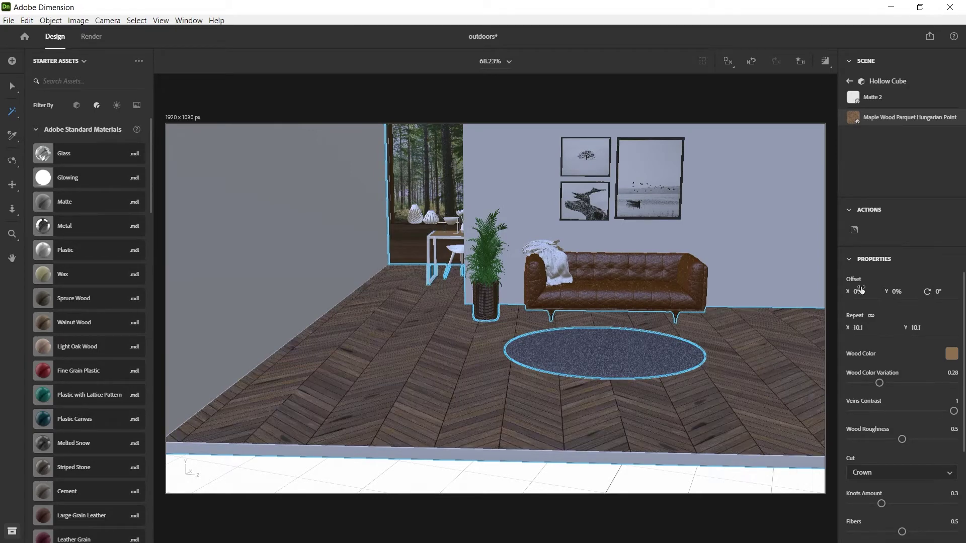
Inspect the parquet floor up close, return to the Main-view camera bookmark and clear the selection
{"action": "left_click_drag", "start_coordinate": [501, 371], "coordinate": [519, 347]}
{"action": "scroll", "coordinate": [519, 347], "scroll_direction": "up", "scroll_amount": 6}
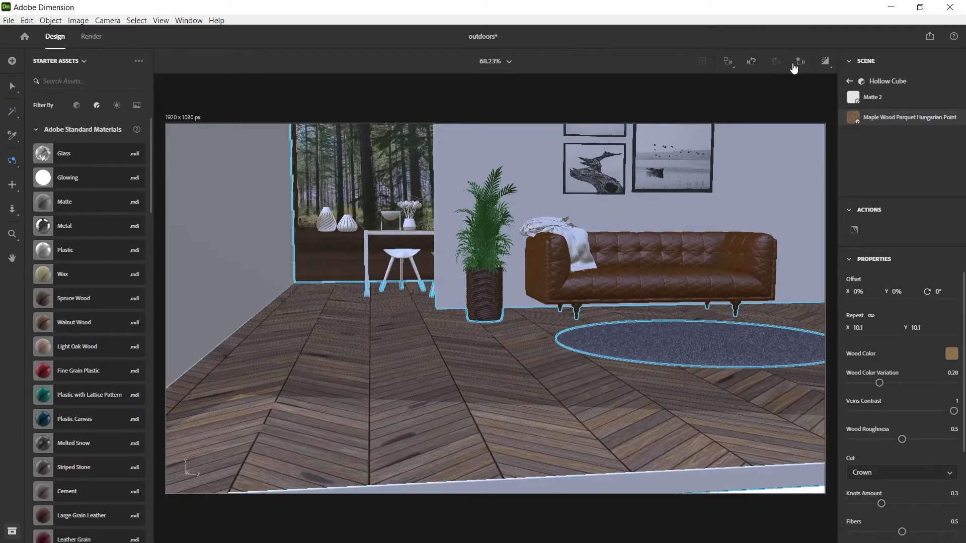
{"action": "left_click", "coordinate": [794, 66]}
{"action": "left_click", "coordinate": [758, 140]}
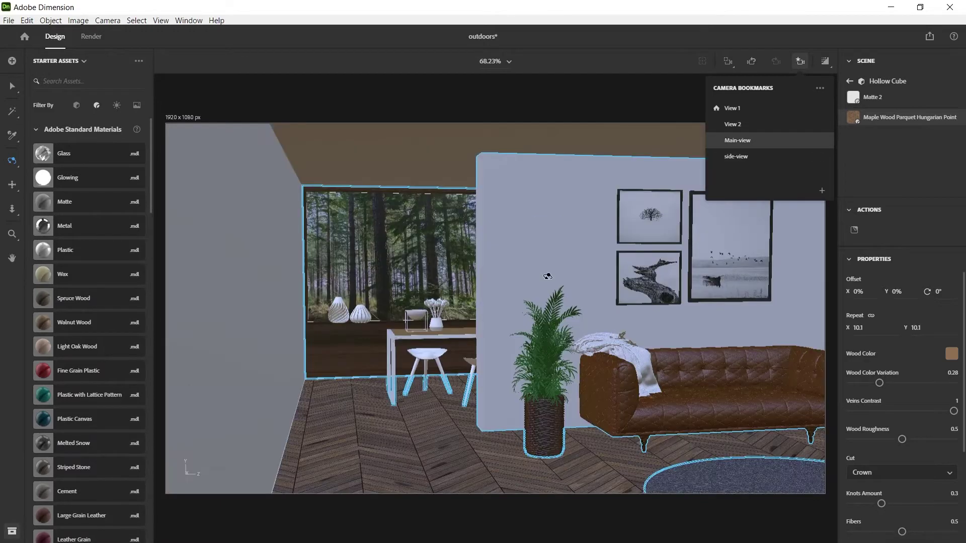
{"action": "left_click", "coordinate": [623, 92]}
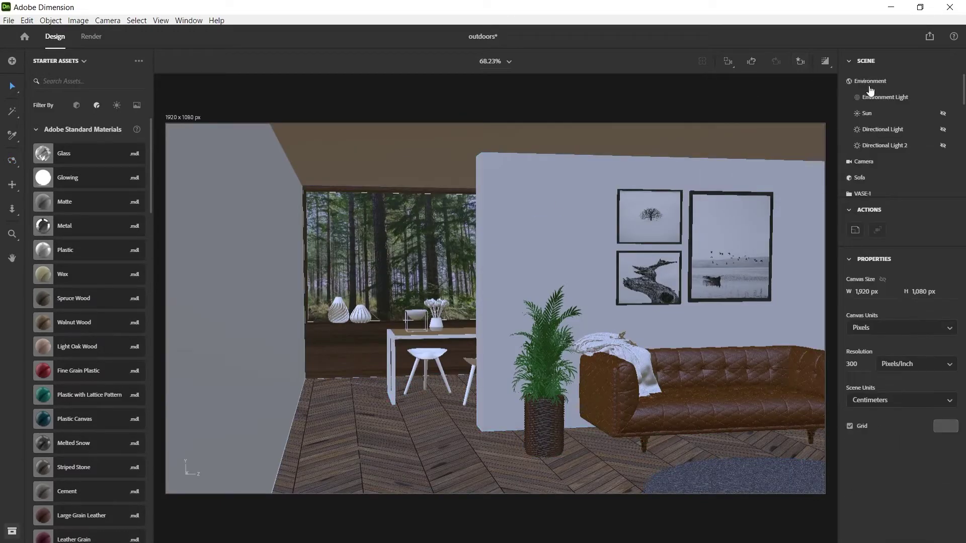
Make Directional Light and Directional Light 2 visible and check the room in the render preview
{"action": "left_click", "coordinate": [944, 146]}
{"action": "left_click", "coordinate": [943, 129]}
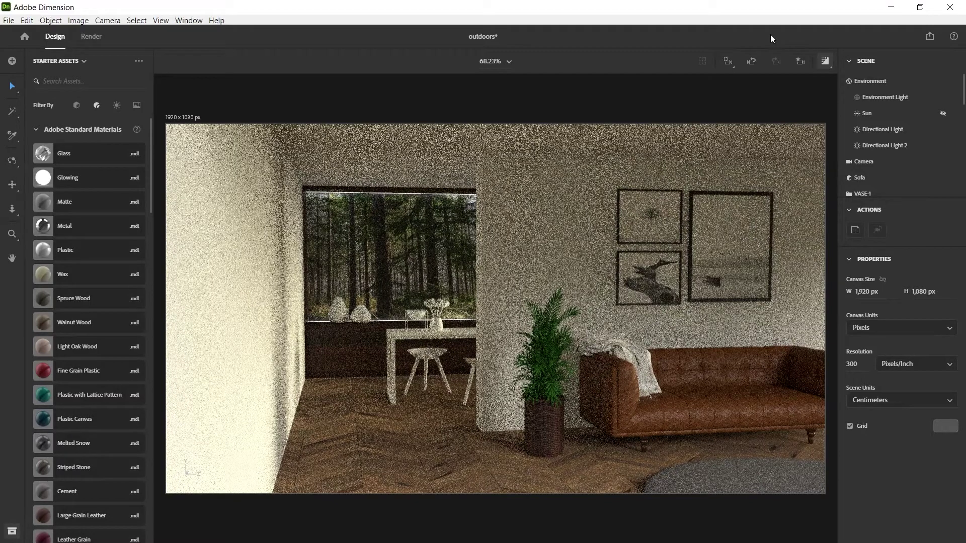
{"action": "left_click", "coordinate": [825, 62]}
Try the green Ceramic Tiles substance material on the whole Hollow Cube and undo it
{"action": "left_click", "coordinate": [375, 419]}
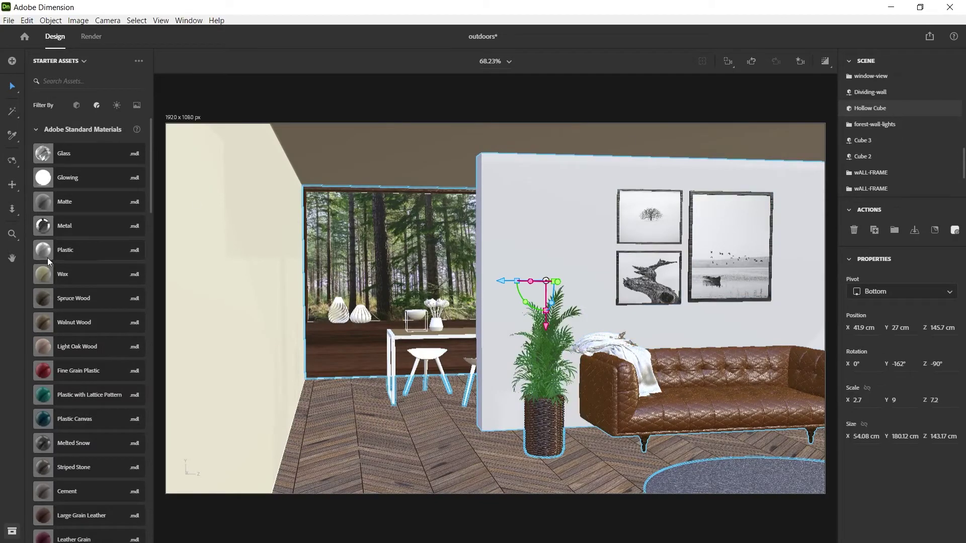
{"action": "scroll", "coordinate": [92, 299], "scroll_direction": "down", "scroll_amount": 2}
{"action": "scroll", "coordinate": [82, 302], "scroll_direction": "down", "scroll_amount": 1}
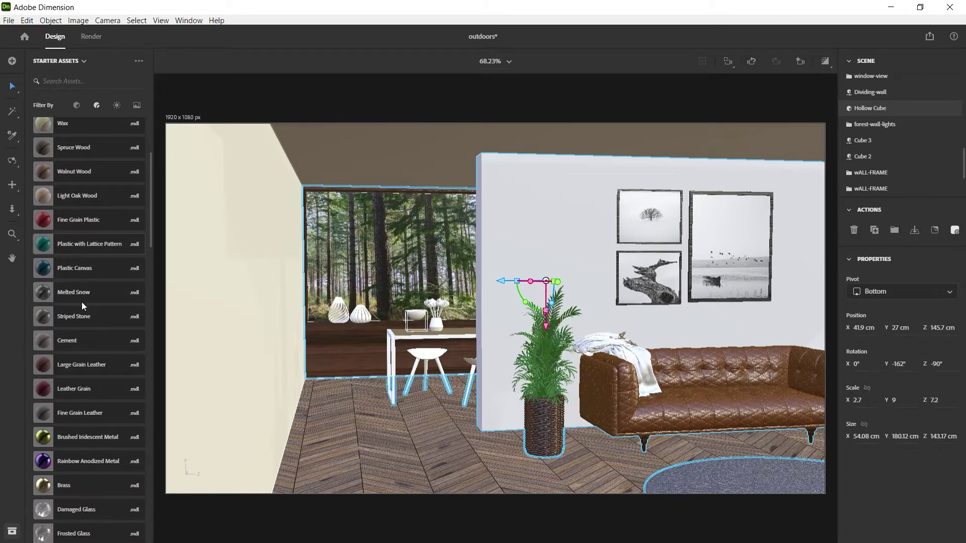
{"action": "scroll", "coordinate": [82, 302], "scroll_direction": "up", "scroll_amount": 3}
{"action": "scroll", "coordinate": [84, 302], "scroll_direction": "down", "scroll_amount": 12}
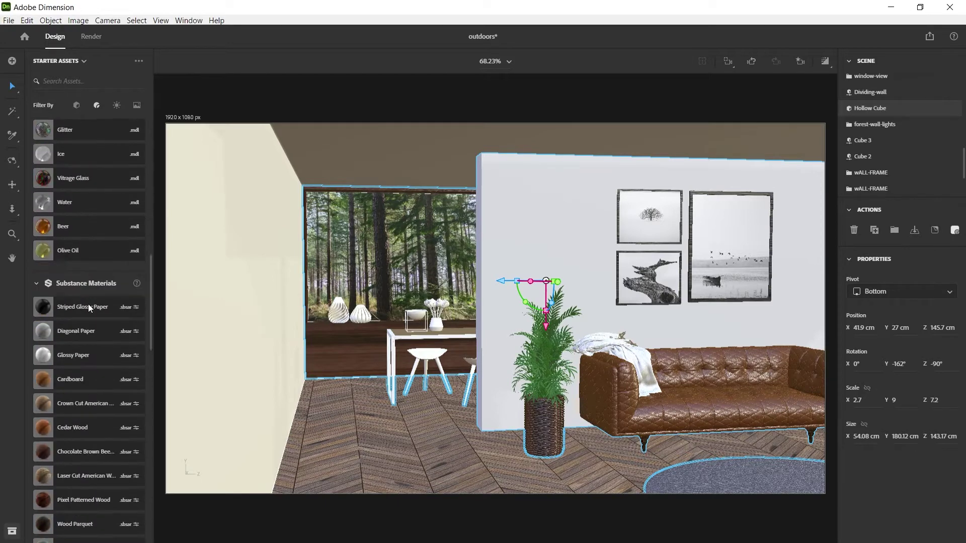
{"action": "scroll", "coordinate": [102, 338], "scroll_direction": "down", "scroll_amount": 2}
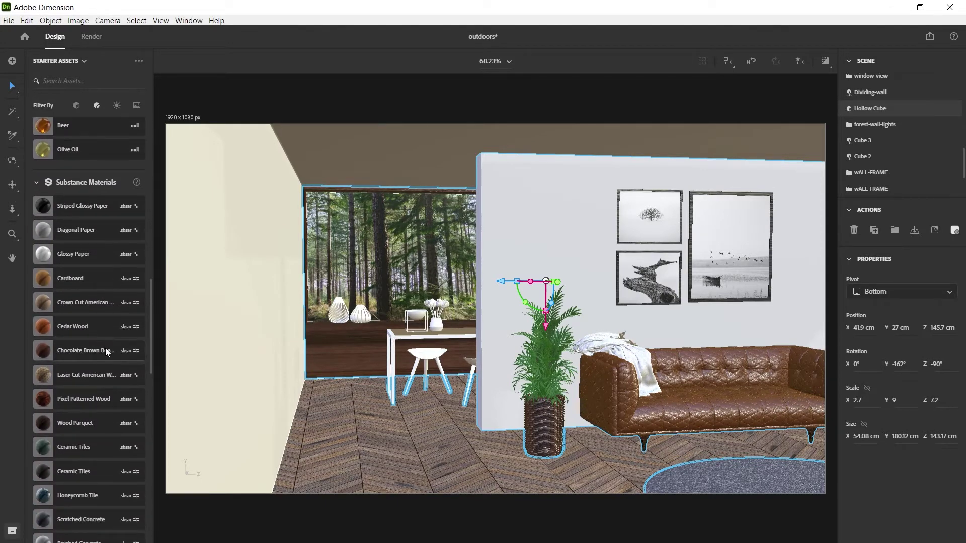
{"action": "scroll", "coordinate": [101, 387], "scroll_direction": "down", "scroll_amount": 1}
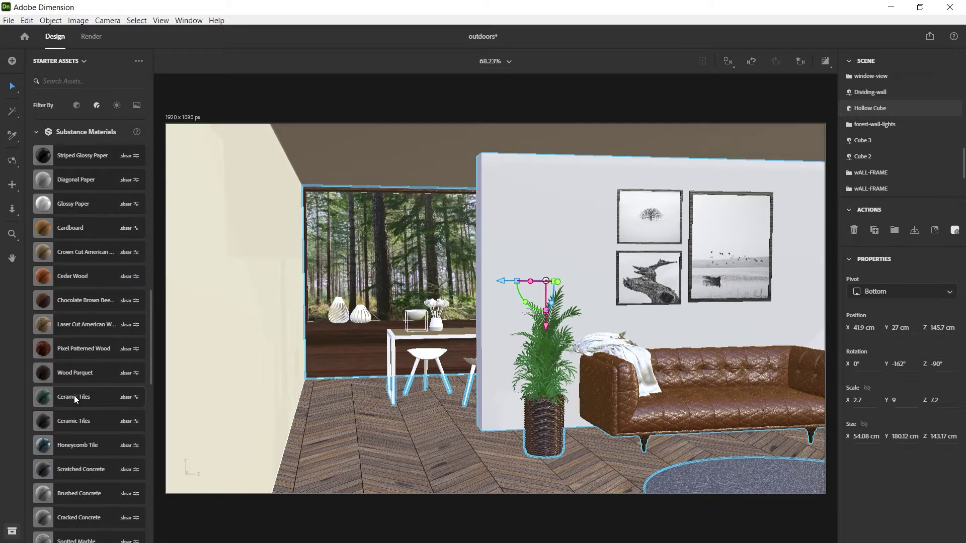
{"action": "left_click_drag", "start_coordinate": [74, 396], "coordinate": [322, 364]}
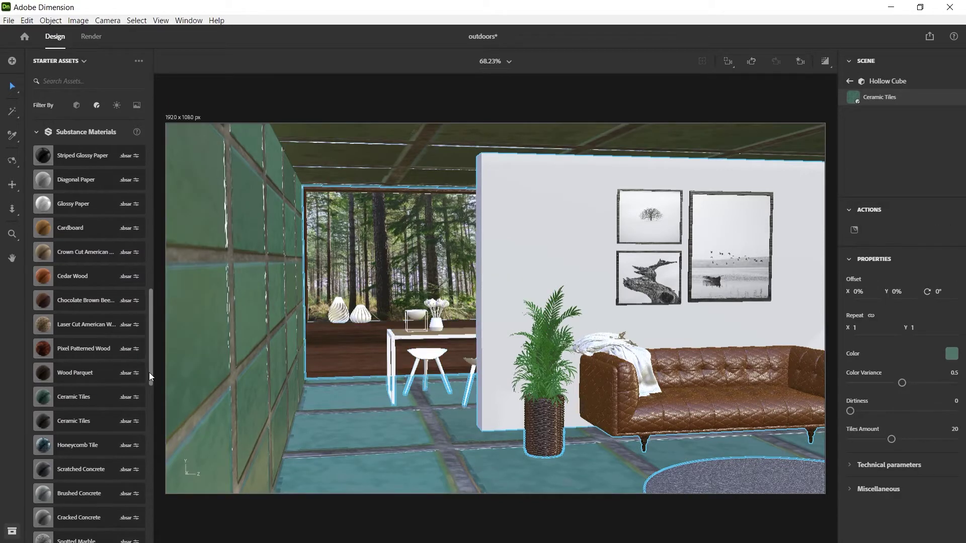
{"action": "key", "text": "ctrl+z"}
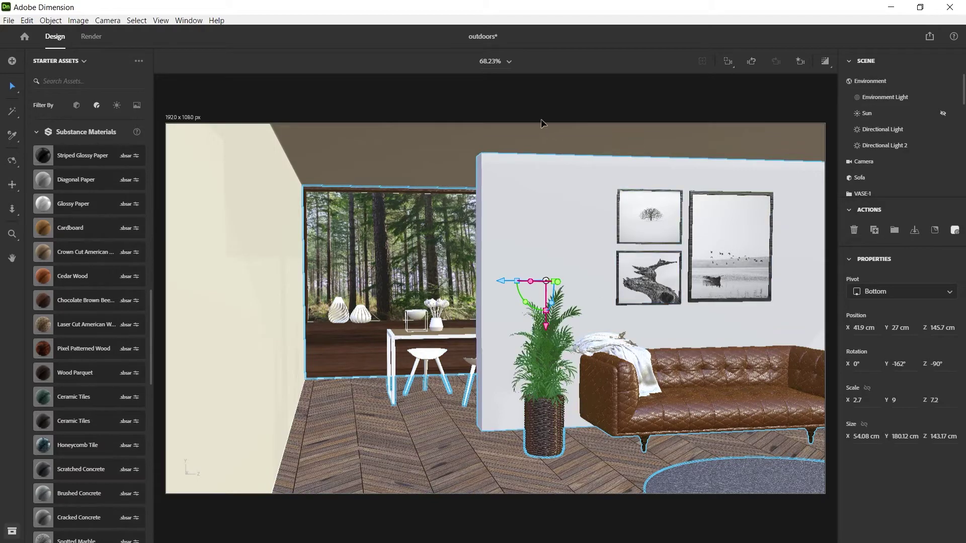
Select only the Hollow Cube's floor with the Magic Wand and open its Maple Wood Parquet Hungarian Point material
{"action": "left_click", "coordinate": [12, 112]}
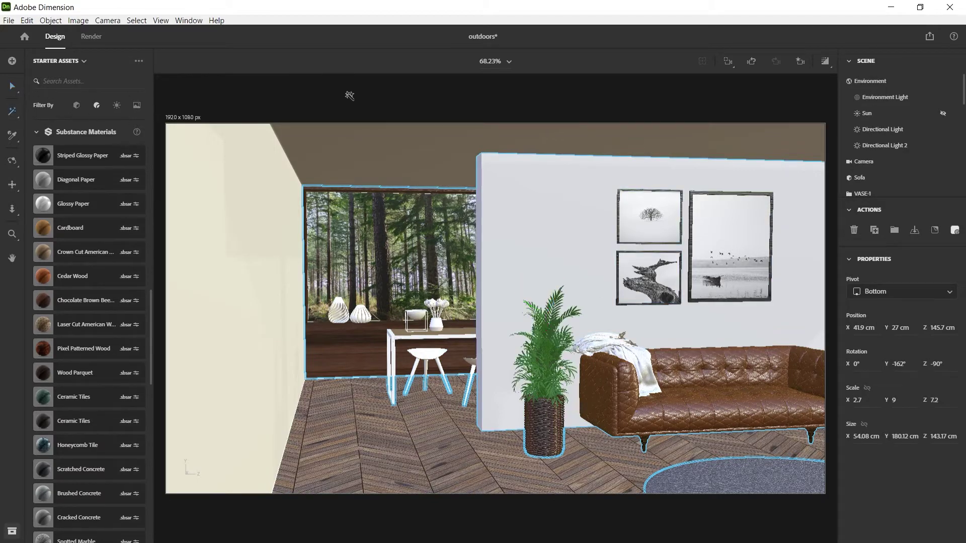
{"action": "scroll", "coordinate": [900, 150], "scroll_direction": "down", "scroll_amount": 2}
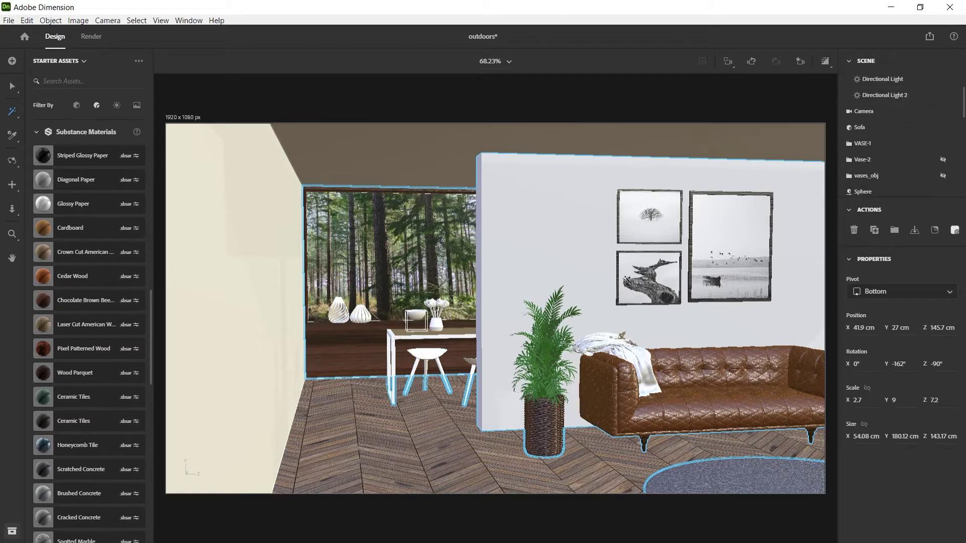
{"action": "left_click", "coordinate": [442, 463]}
{"action": "scroll", "coordinate": [916, 151], "scroll_direction": "down", "scroll_amount": 3}
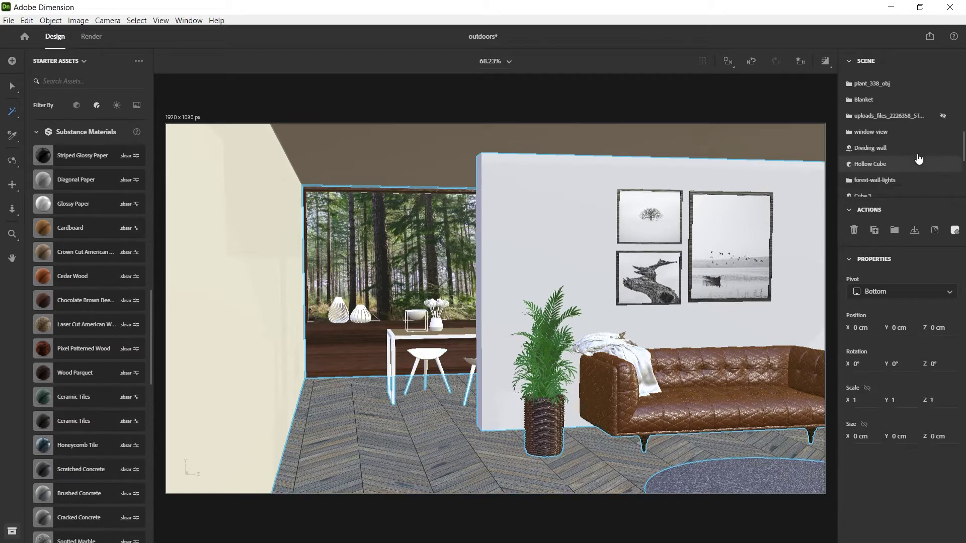
{"action": "double_click", "coordinate": [940, 136]}
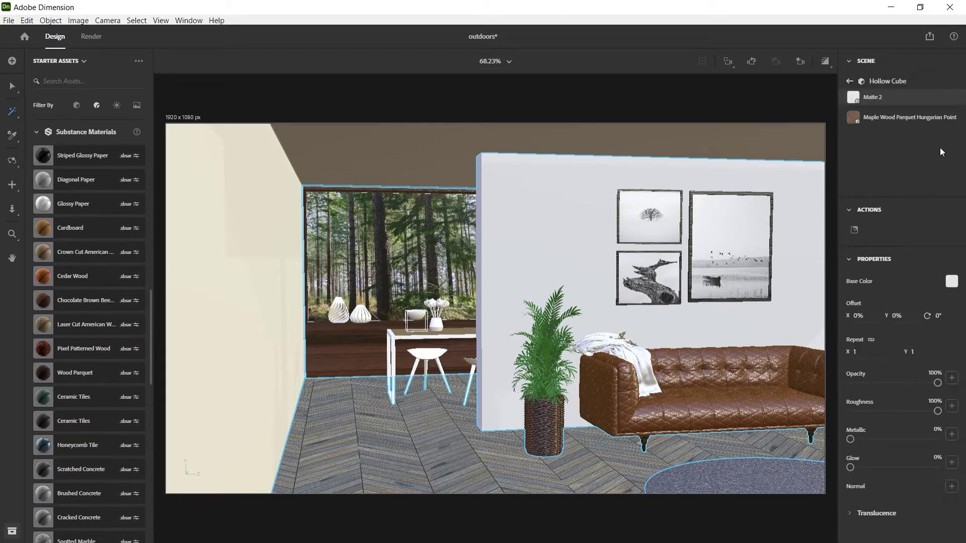
{"action": "left_click", "coordinate": [894, 119]}
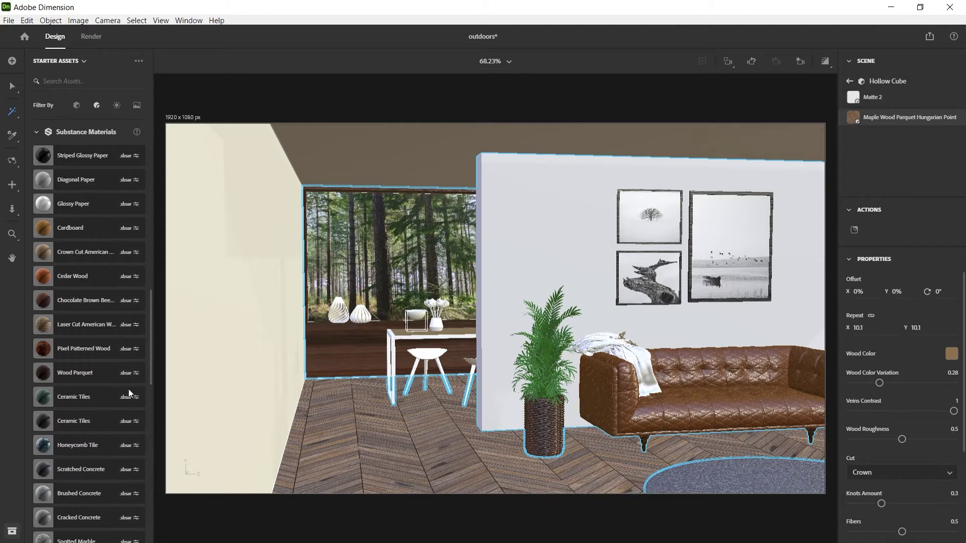
Replace the floor's parquet with the green Ceramic Tiles material and set its repeat to 6.7 in X and Y
{"action": "left_click", "coordinate": [76, 396]}
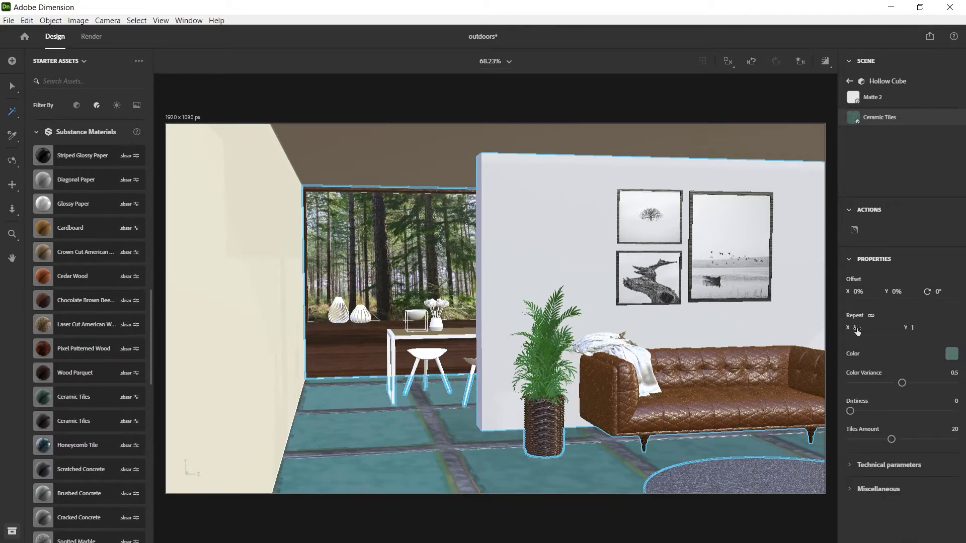
{"action": "left_click_drag", "start_coordinate": [857, 330], "coordinate": [914, 331]}
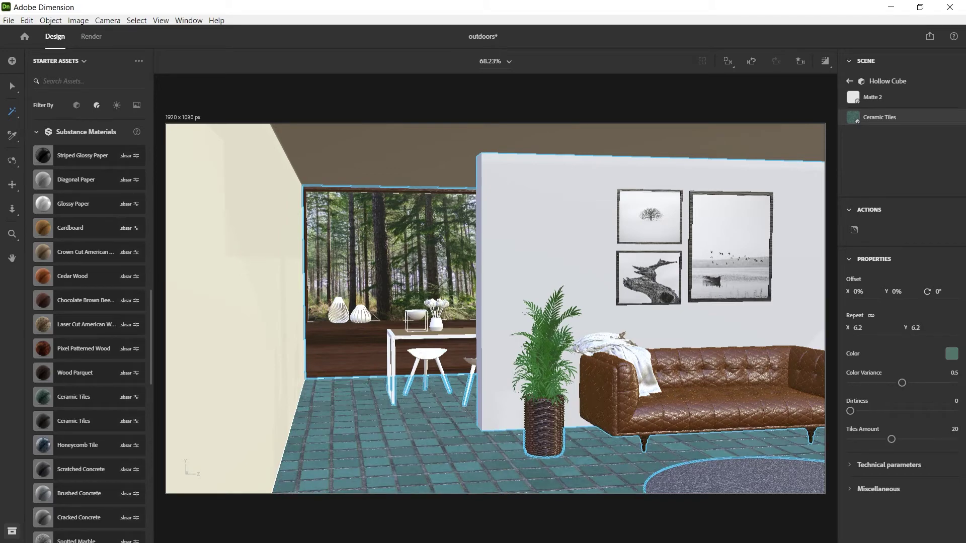
{"action": "left_click_drag", "start_coordinate": [914, 330], "coordinate": [921, 331]}
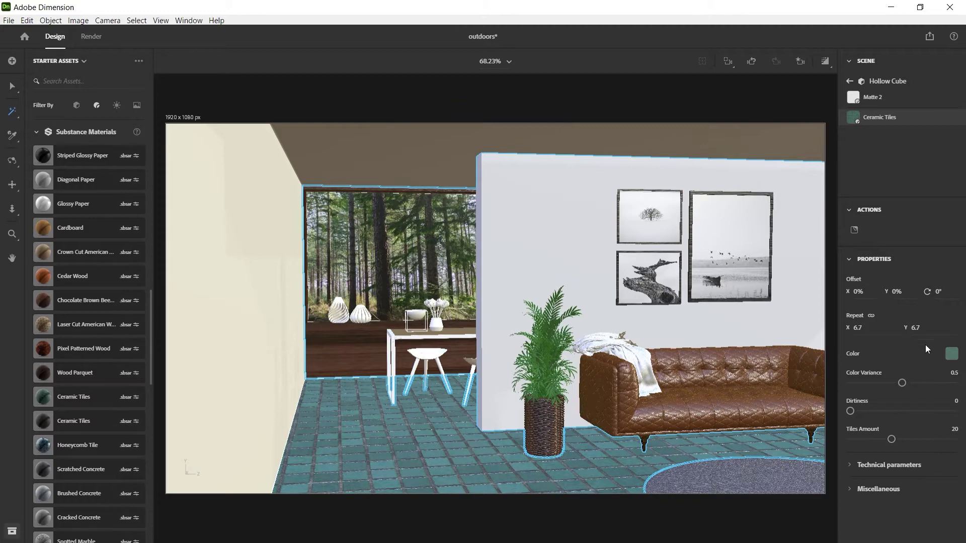
Change the floor's Ceramic Tiles color to off-white F5F5F5
{"action": "left_click", "coordinate": [950, 356]}
{"action": "left_click_drag", "start_coordinate": [842, 289], "coordinate": [788, 272]}
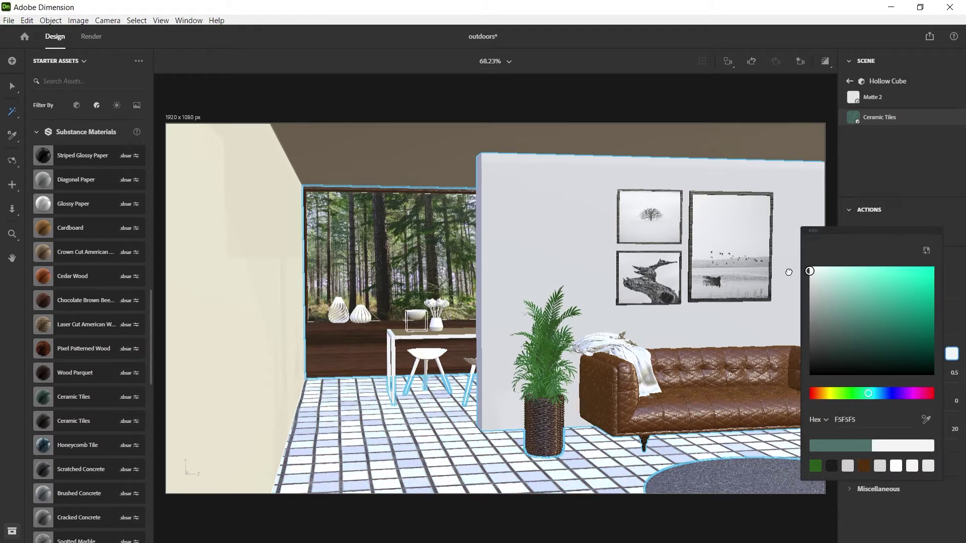
{"action": "left_click", "coordinate": [893, 175]}
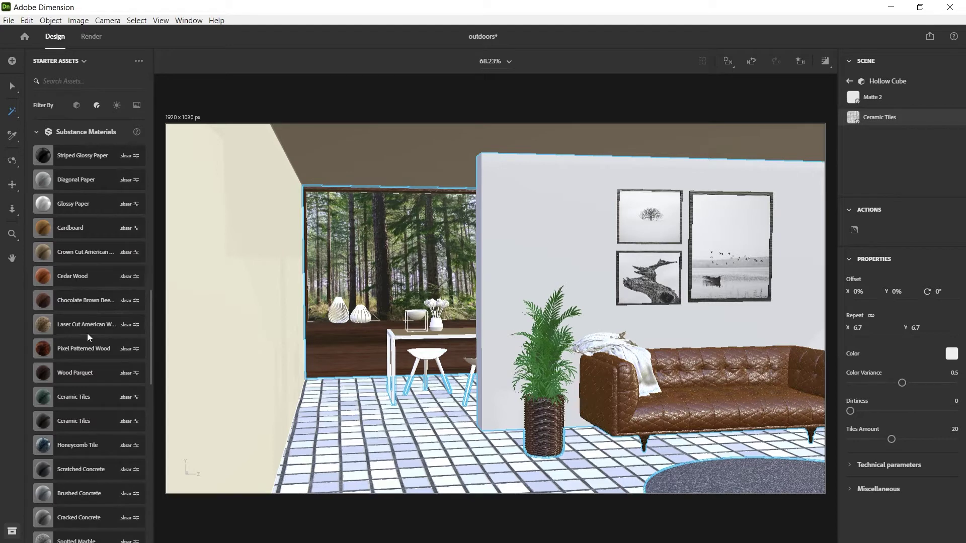
Replace the floor's Ceramic Tiles with the Wood Parquet substance material and set its repeat to 5.2 in X and Y
{"action": "left_click_drag", "start_coordinate": [80, 373], "coordinate": [350, 357]}
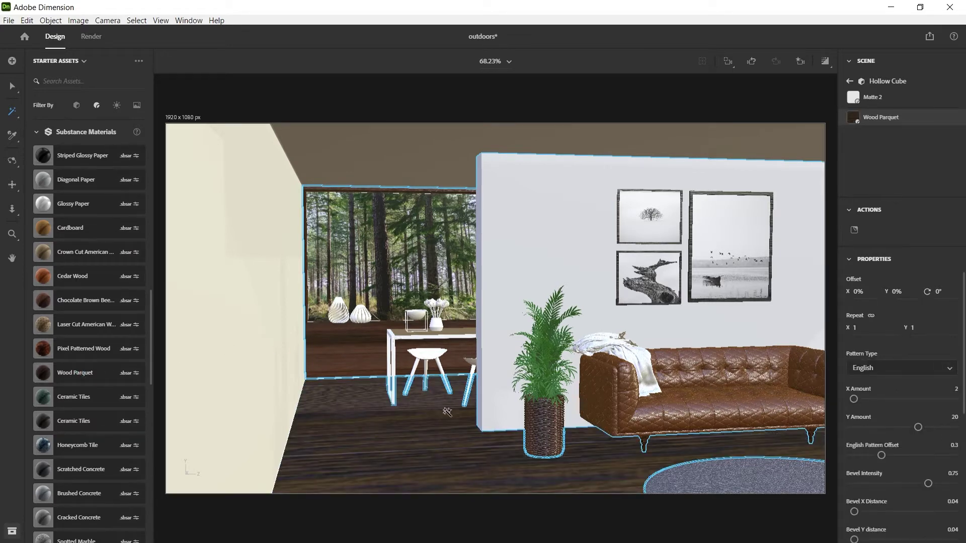
{"action": "middle_click_drag", "start_coordinate": [527, 429], "coordinate": [459, 443]}
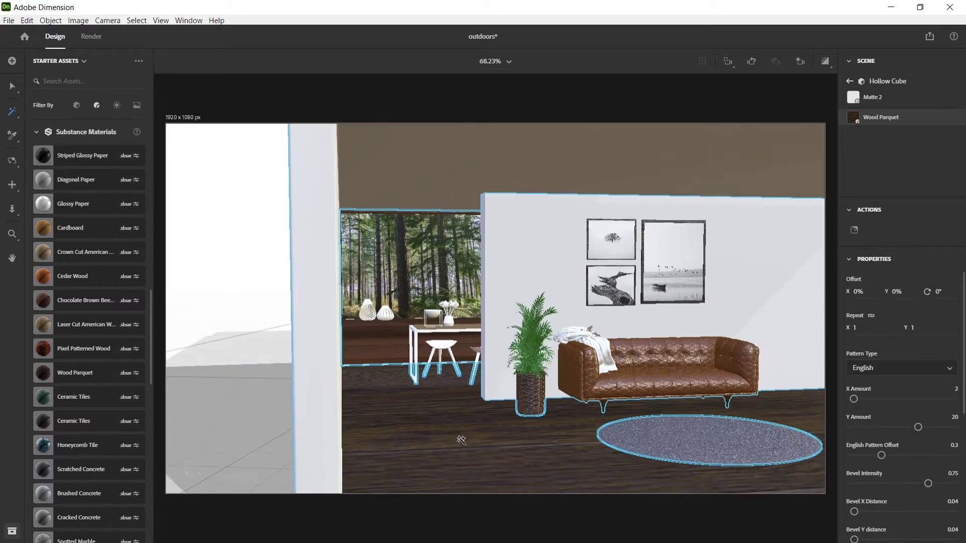
{"action": "scroll", "coordinate": [519, 426], "scroll_direction": "down", "scroll_amount": 5}
{"action": "scroll", "coordinate": [518, 426], "scroll_direction": "up", "scroll_amount": 3}
{"action": "scroll", "coordinate": [518, 426], "scroll_direction": "down", "scroll_amount": 2}
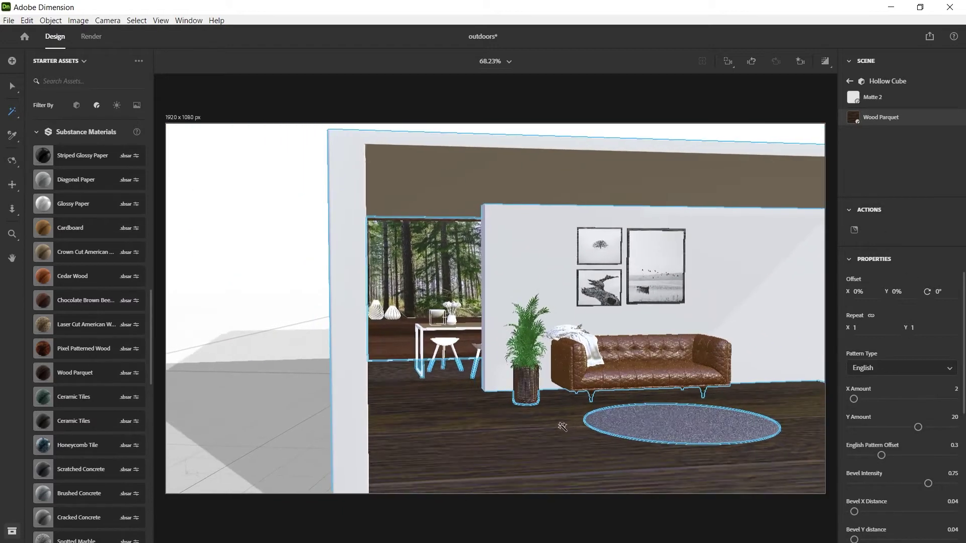
{"action": "middle_click_drag", "start_coordinate": [524, 423], "coordinate": [549, 407]}
{"action": "left_click", "coordinate": [859, 327]}
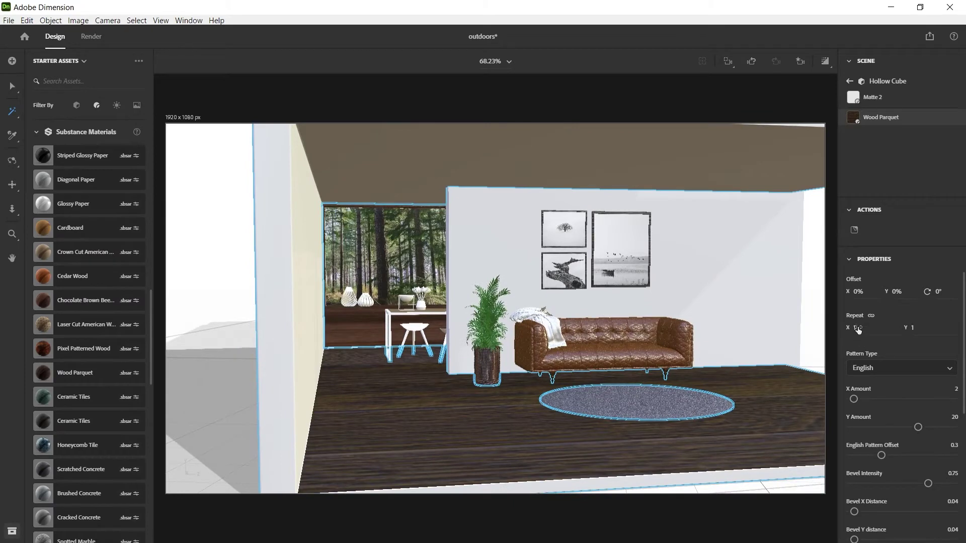
{"action": "type", "text": "3.2"}
{"action": "key", "text": "Return"}
{"action": "type", "text": "5.2"}
{"action": "key", "text": "Return"}
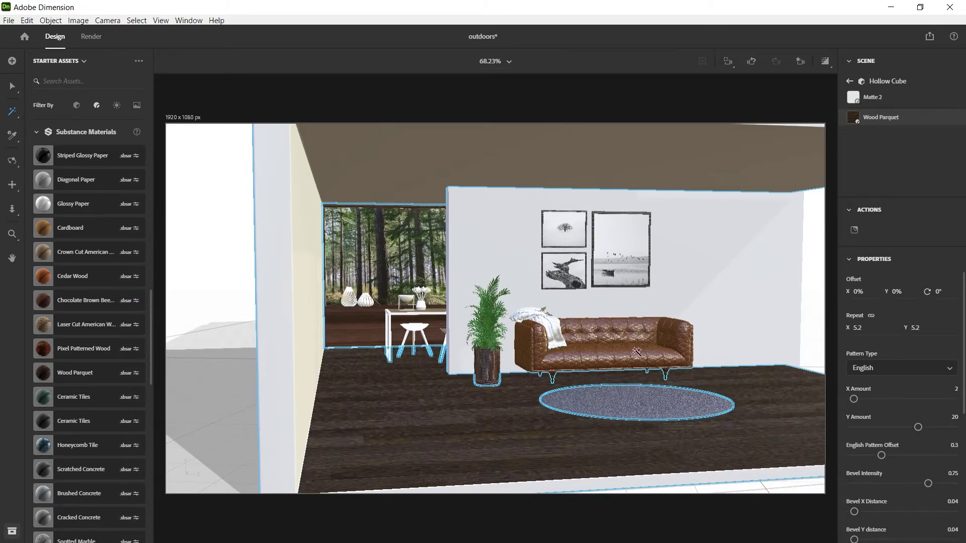
Set the Wood Parquet floor material's X and Y repeat to 6.8
{"action": "scroll", "coordinate": [443, 418], "scroll_direction": "up", "scroll_amount": 2}
{"action": "scroll", "coordinate": [455, 432], "scroll_direction": "up", "scroll_amount": 1}
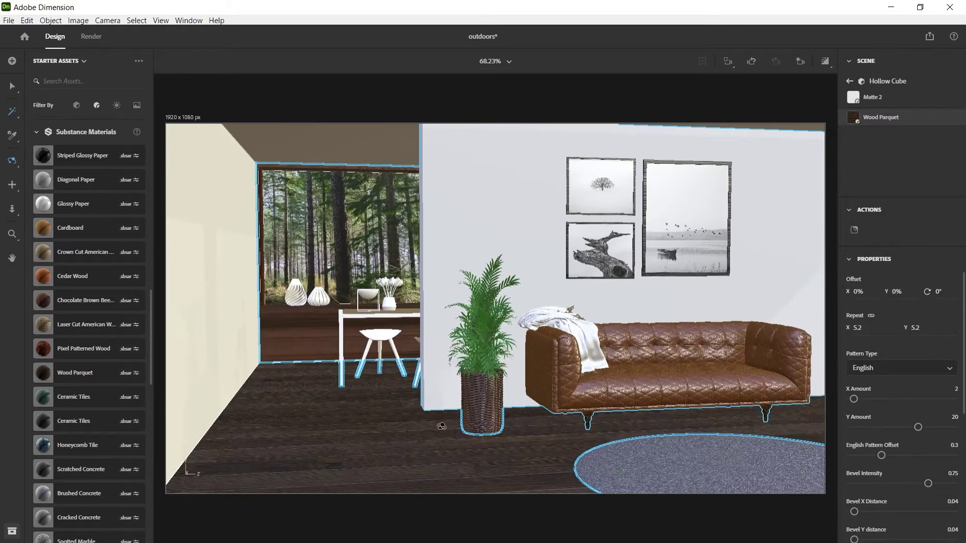
{"action": "left_click_drag", "start_coordinate": [455, 432], "coordinate": [451, 304], "text": "alt"}
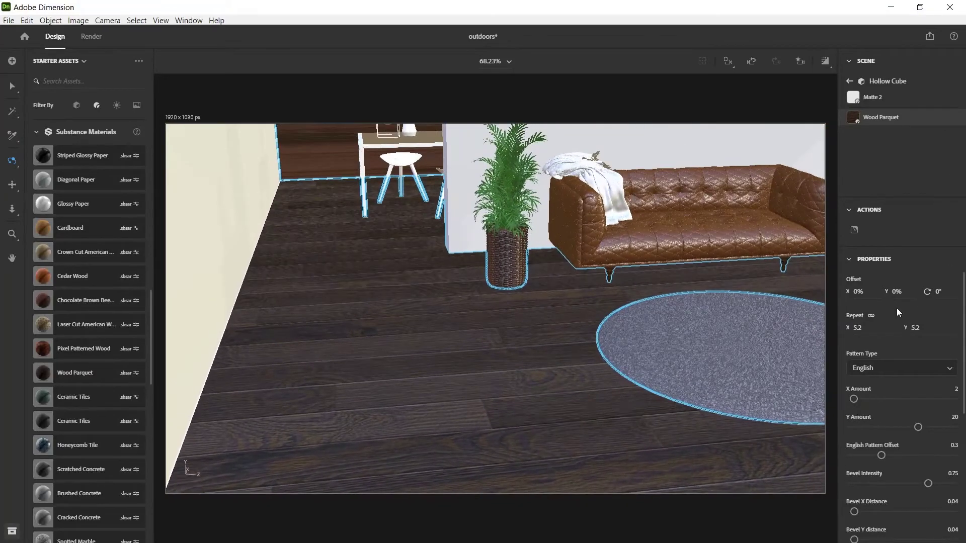
{"action": "left_click_drag", "start_coordinate": [853, 327], "coordinate": [877, 327]}
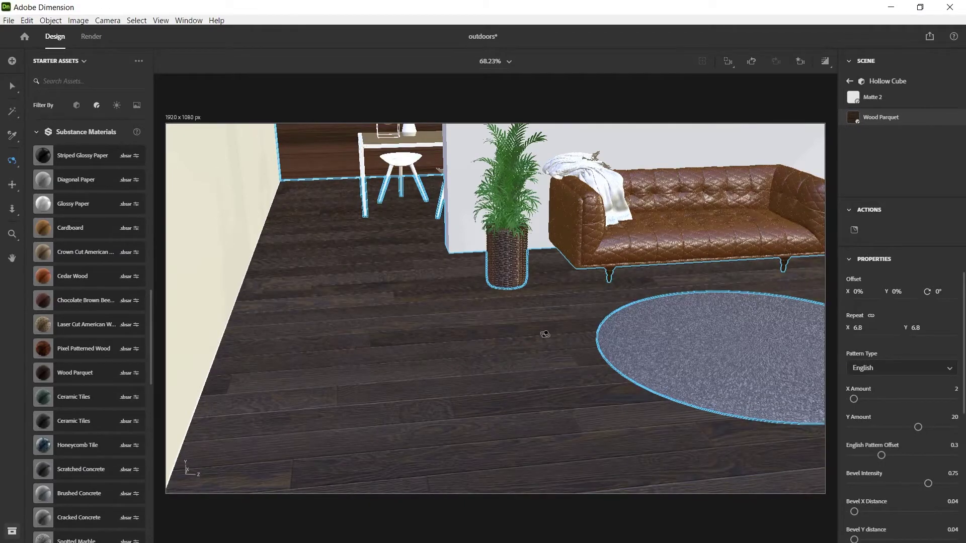
{"action": "left_click_drag", "start_coordinate": [506, 327], "coordinate": [481, 376]}
Set the Wood Parquet colour to hex 75553C and restore the Main-view camera bookmark
{"action": "scroll", "coordinate": [936, 393], "scroll_direction": "down", "scroll_amount": 5}
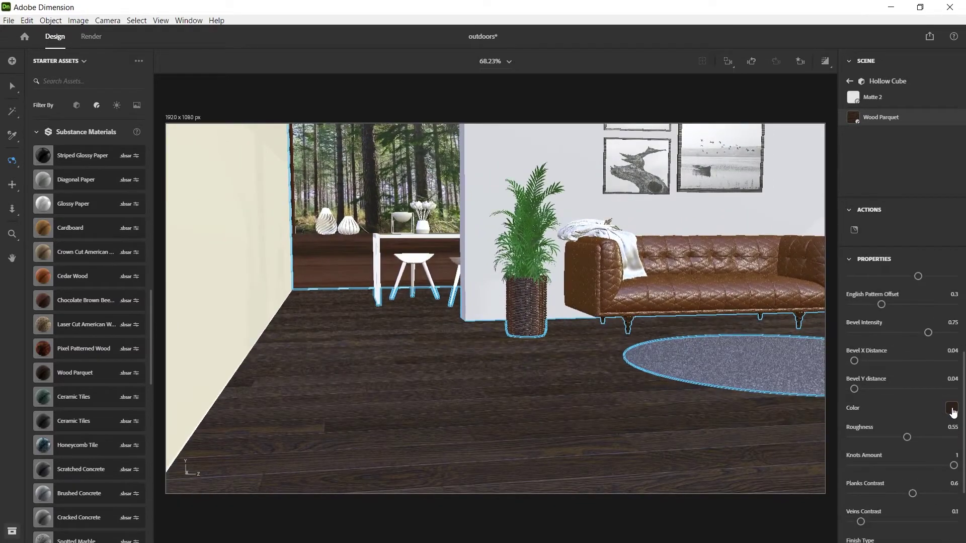
{"action": "left_click", "coordinate": [952, 408]}
{"action": "left_click_drag", "start_coordinate": [868, 410], "coordinate": [871, 379]}
{"action": "left_click", "coordinate": [800, 61]}
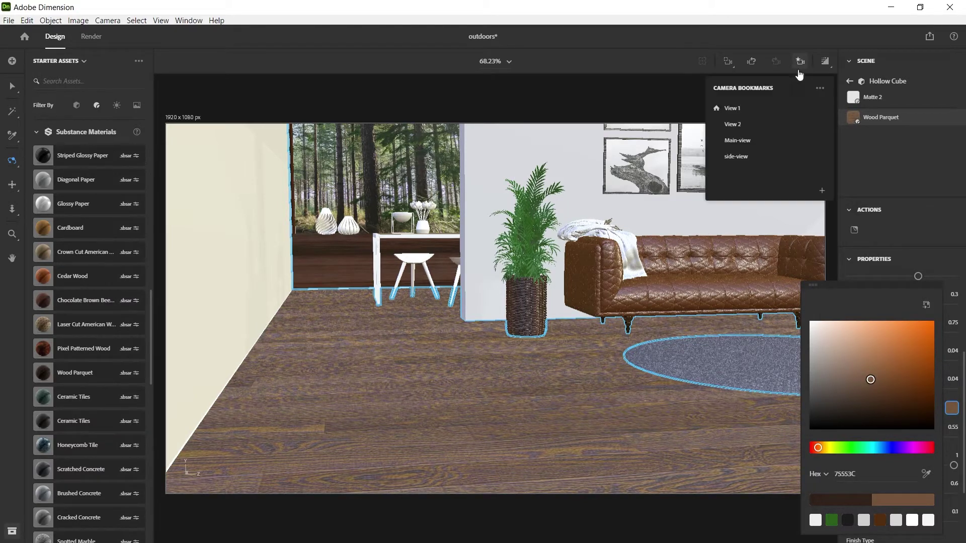
{"action": "left_click", "coordinate": [740, 157]}
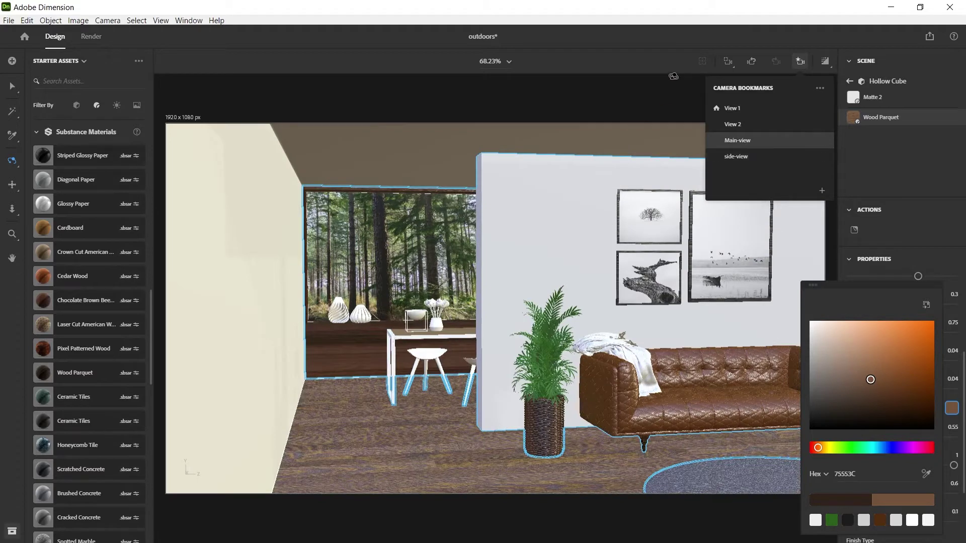
Hide Directional Light and Directional Light 2, enable the render preview, and show both lights again
{"action": "key", "text": "v"}
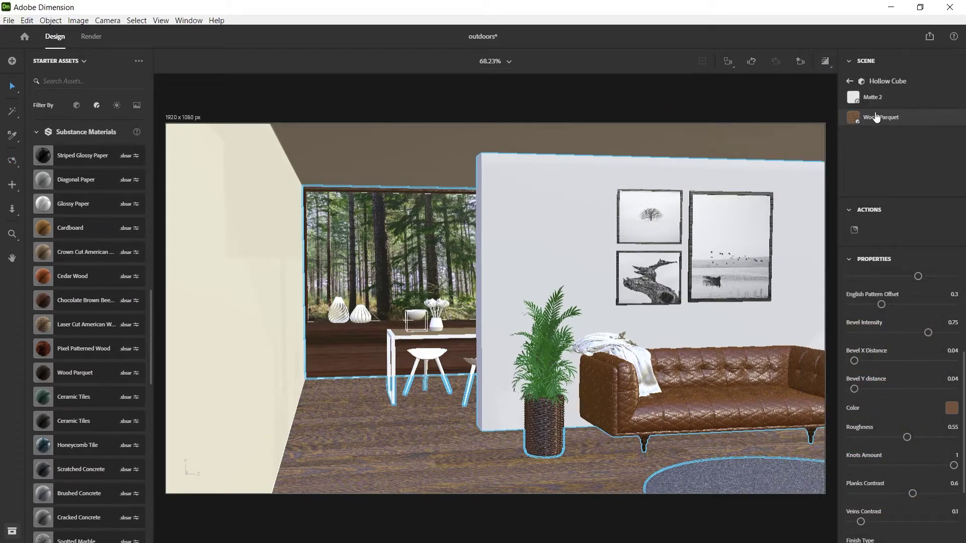
{"action": "key", "text": "Escape"}
{"action": "left_click", "coordinate": [943, 146]}
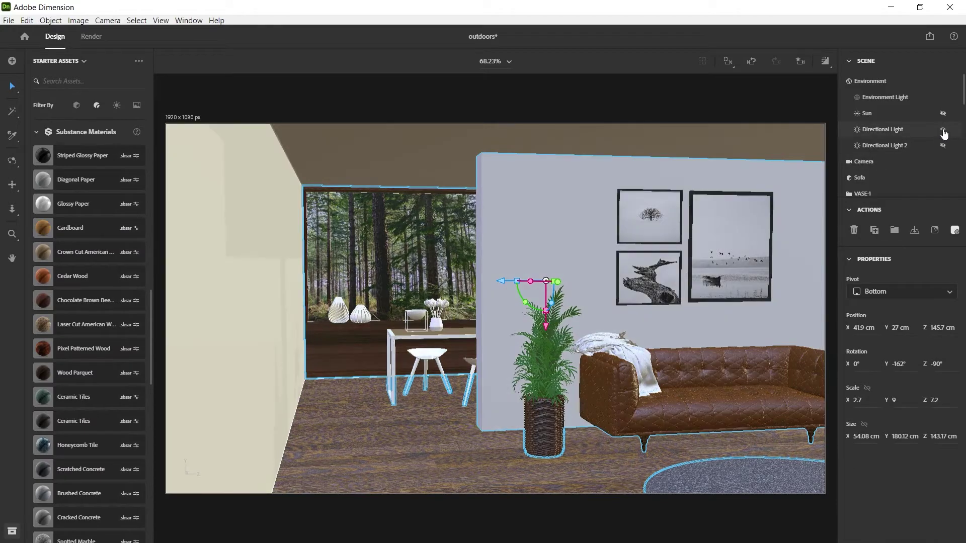
{"action": "left_click", "coordinate": [943, 130]}
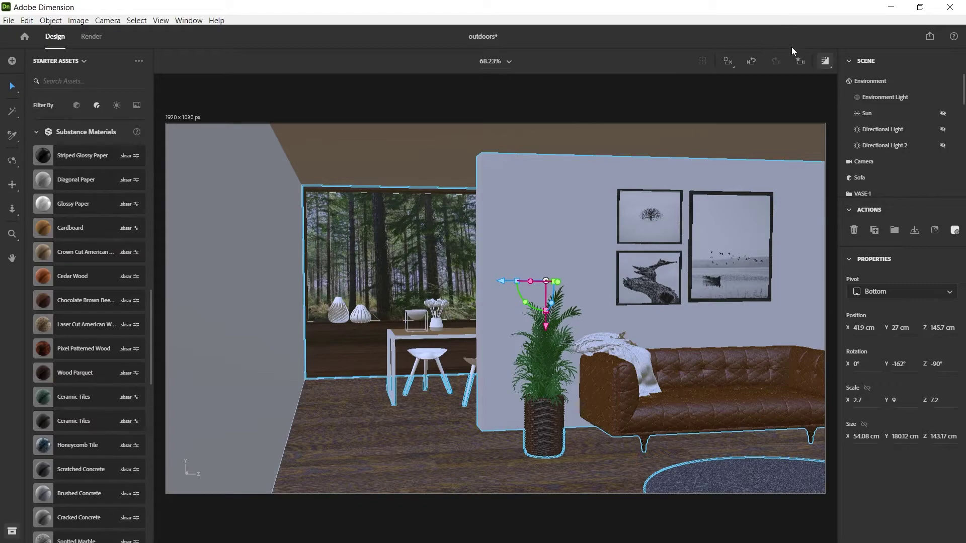
{"action": "left_click", "coordinate": [943, 145]}
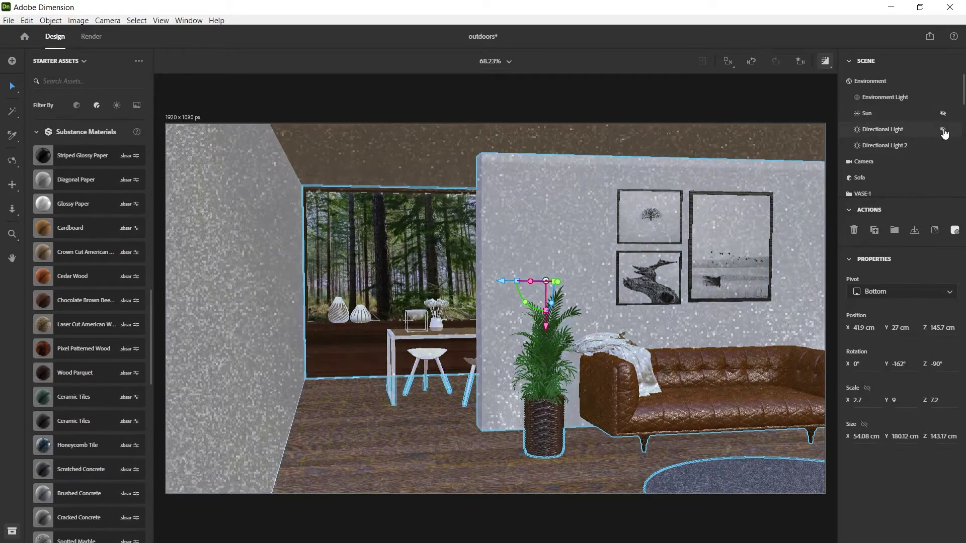
{"action": "left_click", "coordinate": [943, 130]}
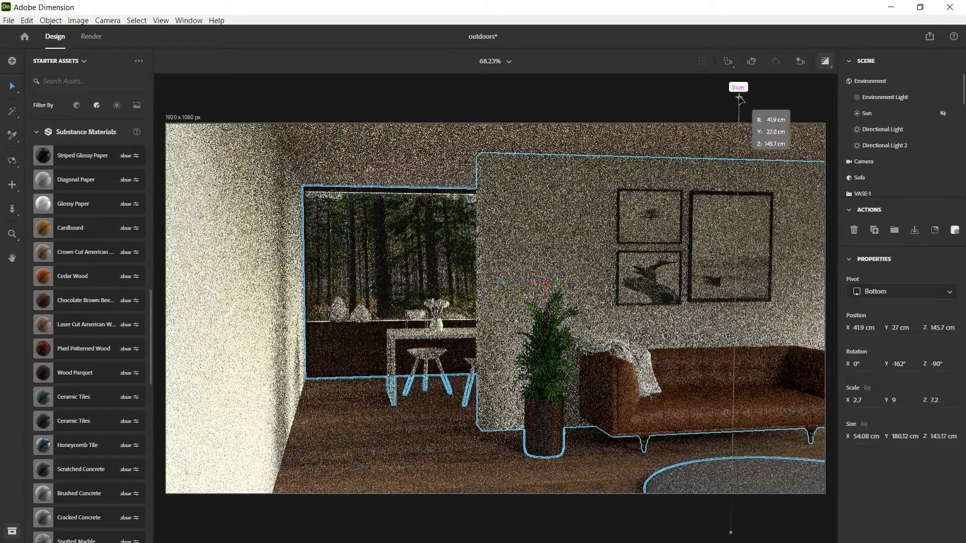
Examine the render-previewed room from outside with nothing selected, and restore the Main-view camera to check the new floor
{"action": "left_click_drag", "start_coordinate": [740, 98], "coordinate": [738, 99]}
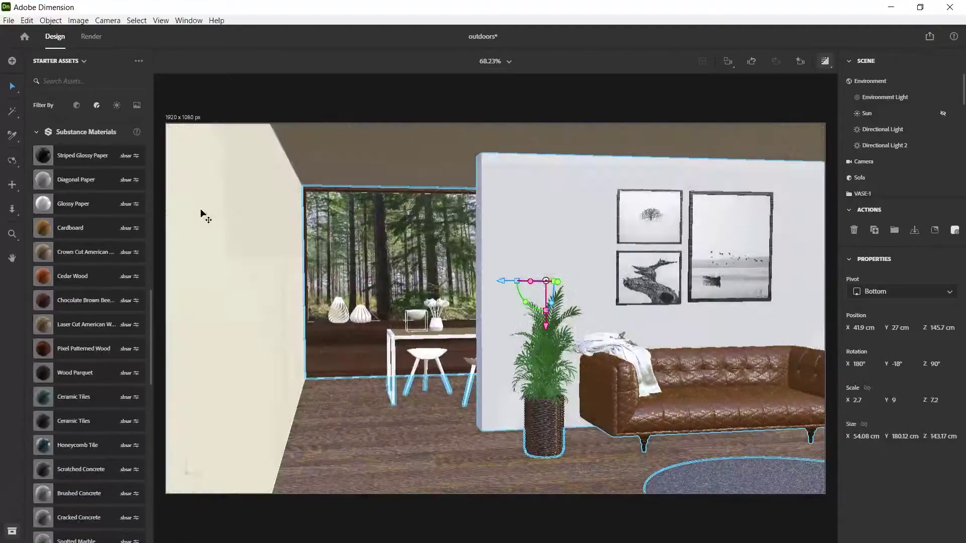
{"action": "scroll", "coordinate": [362, 265], "scroll_direction": "down", "scroll_amount": 10}
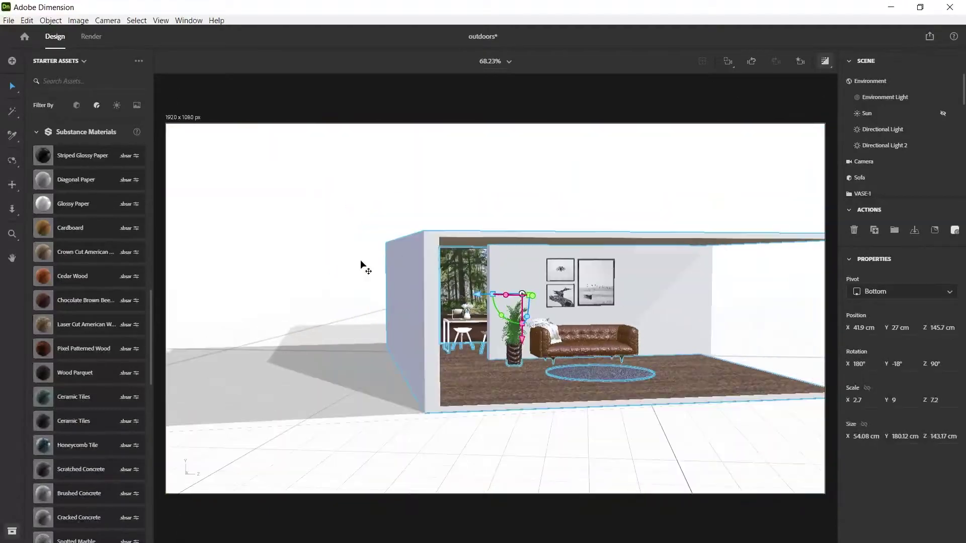
{"action": "left_click", "coordinate": [713, 149]}
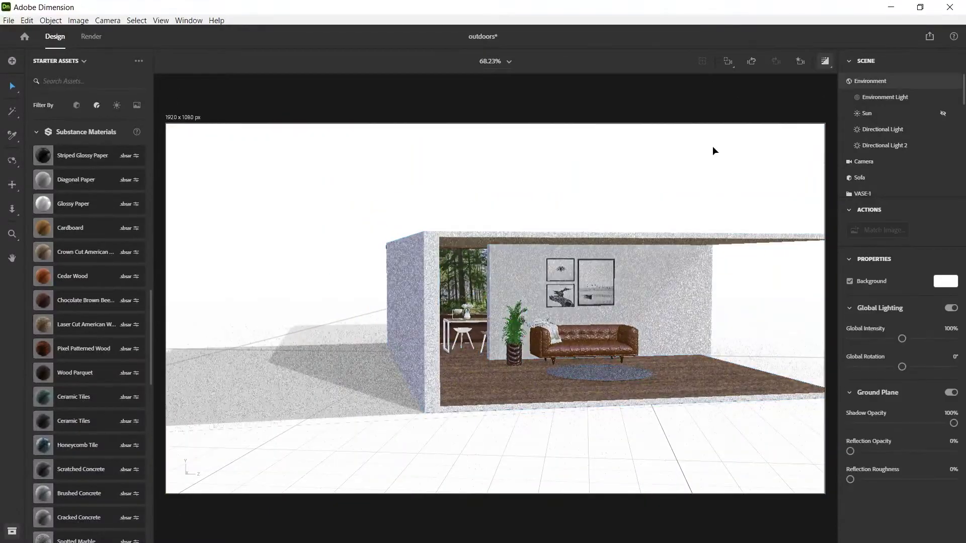
{"action": "left_click", "coordinate": [800, 61]}
{"action": "left_click", "coordinate": [681, 75]}
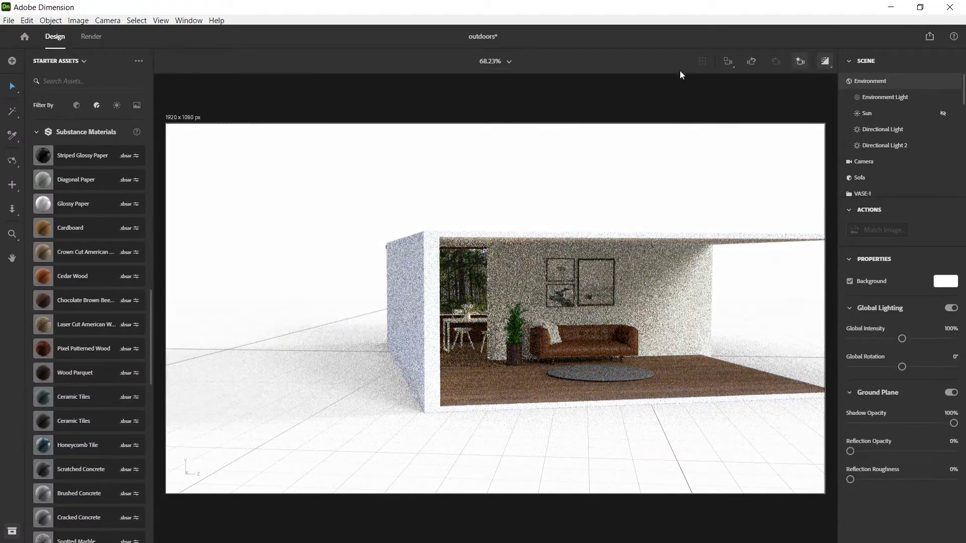
{"action": "scroll", "coordinate": [641, 331], "scroll_direction": "up", "scroll_amount": 3}
{"action": "scroll", "coordinate": [566, 356], "scroll_direction": "up", "scroll_amount": 3}
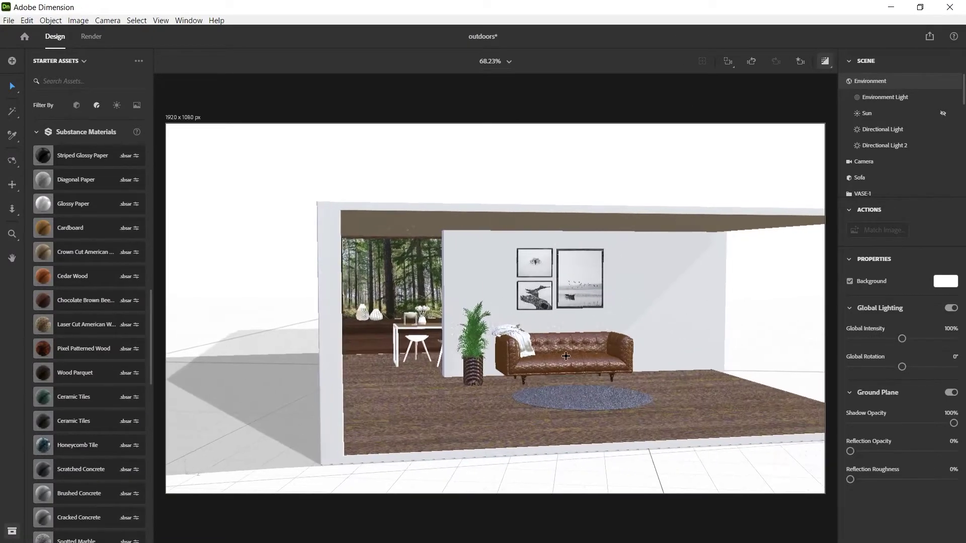
{"action": "key", "text": "1"}
{"action": "left_click_drag", "start_coordinate": [566, 356], "coordinate": [548, 413]}
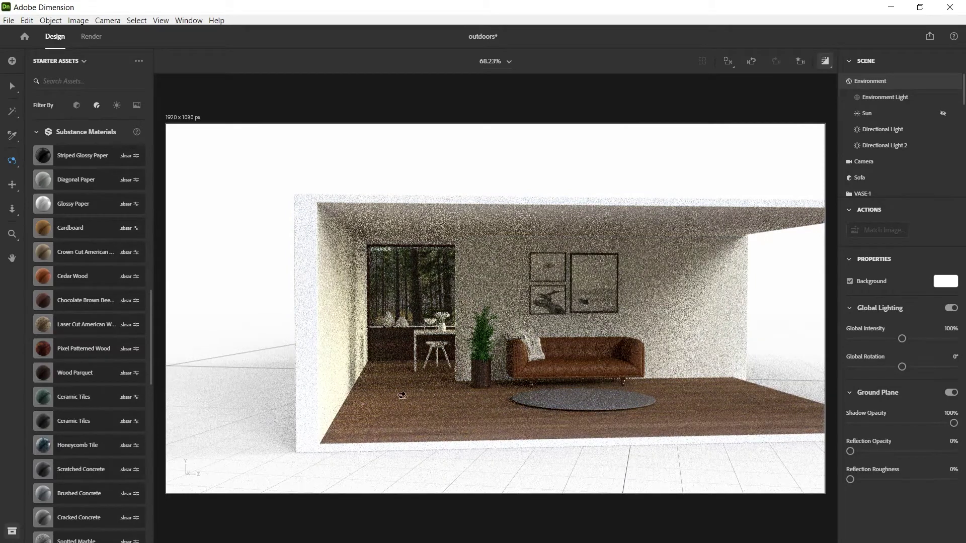
{"action": "left_click", "coordinate": [800, 62]}
{"action": "left_click", "coordinate": [743, 140]}
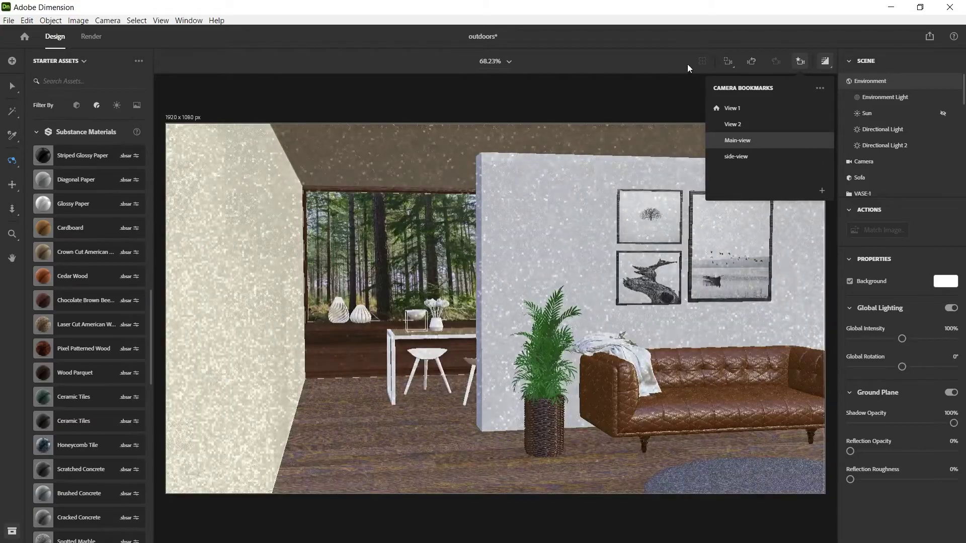
{"action": "left_click", "coordinate": [690, 38]}
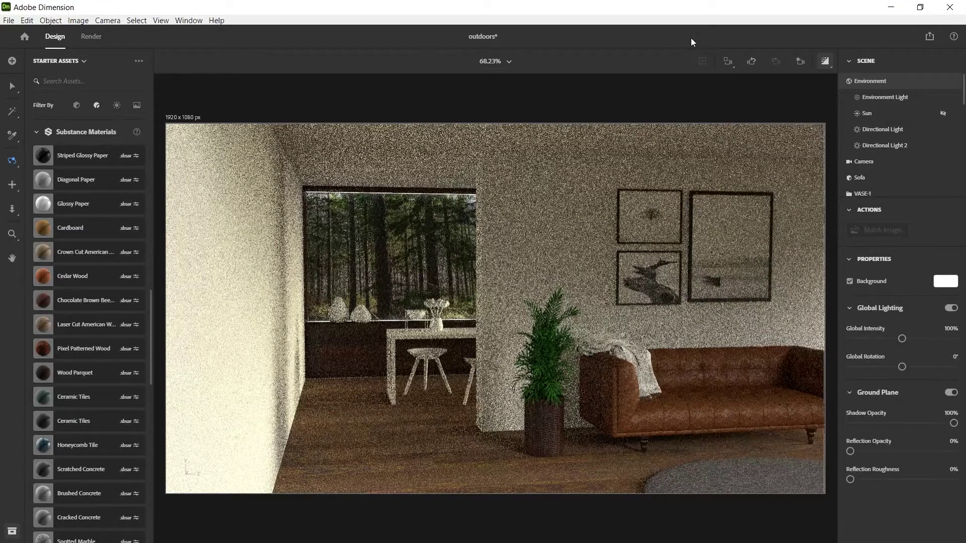
Turn off the render preview and hide both directional lights
{"action": "left_click", "coordinate": [825, 61]}
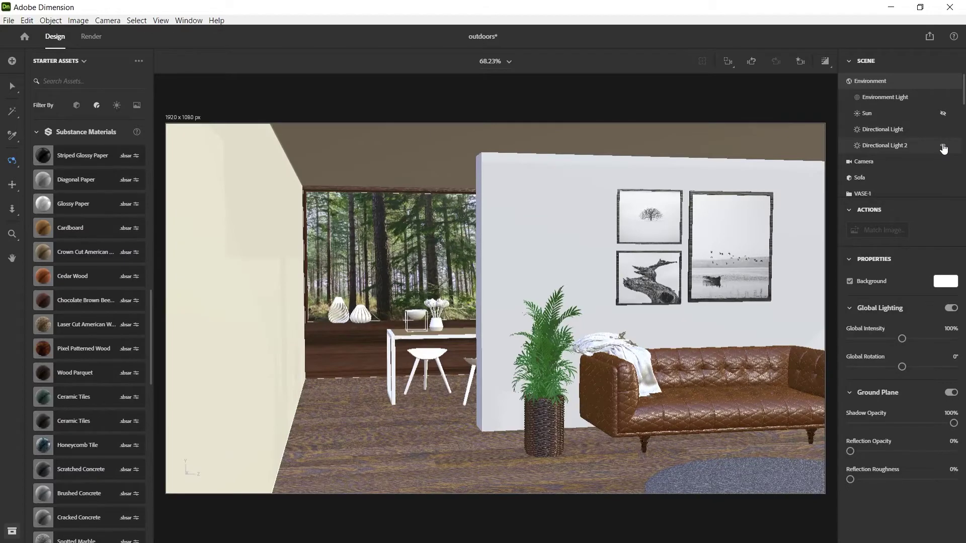
{"action": "left_click", "coordinate": [944, 146]}
{"action": "left_click", "coordinate": [944, 129]}
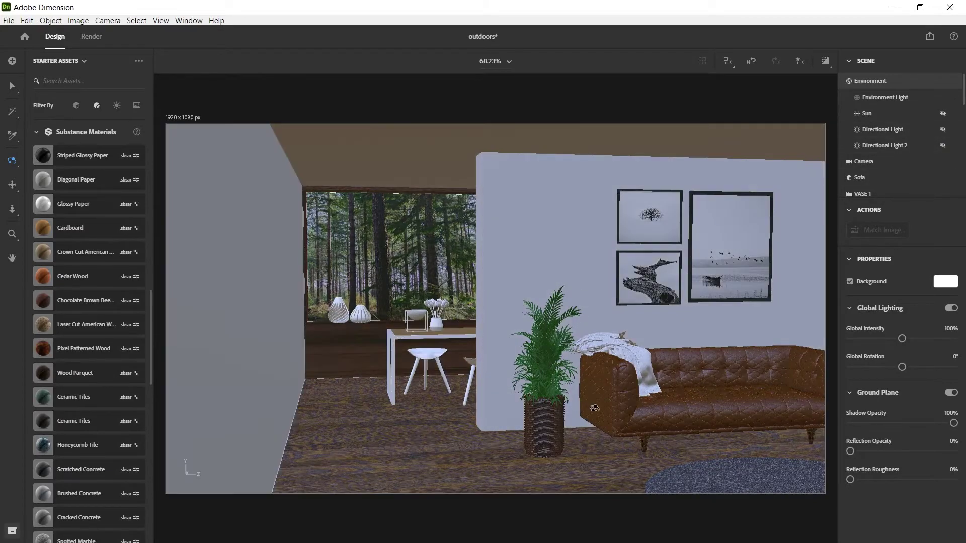
Lower the round rug in front of the sofa towards the floor to a Y position of 1.5 cm
{"action": "left_click_drag", "start_coordinate": [594, 408], "coordinate": [634, 441]}
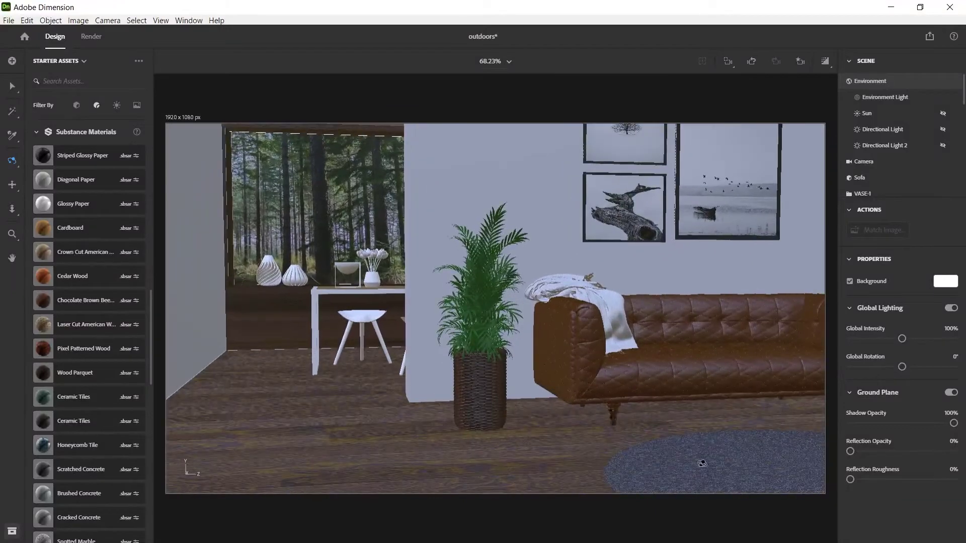
{"action": "left_click_drag", "start_coordinate": [702, 464], "coordinate": [617, 436]}
{"action": "key", "text": "v"}
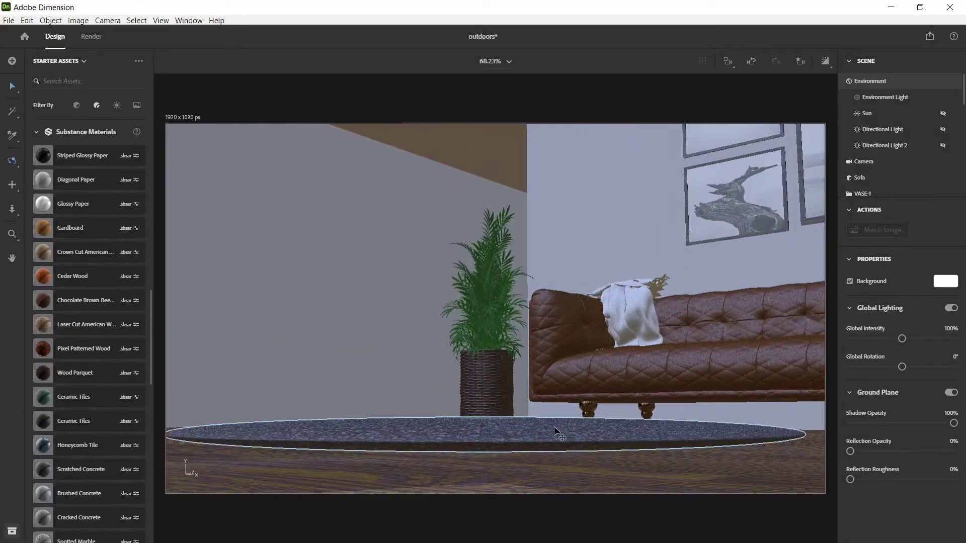
{"action": "left_click", "coordinate": [514, 433]}
{"action": "left_click_drag", "start_coordinate": [488, 412], "coordinate": [487, 427]}
{"action": "left_click_drag", "start_coordinate": [487, 431], "coordinate": [487, 431]}
{"action": "left_click_drag", "start_coordinate": [344, 372], "coordinate": [533, 285]}
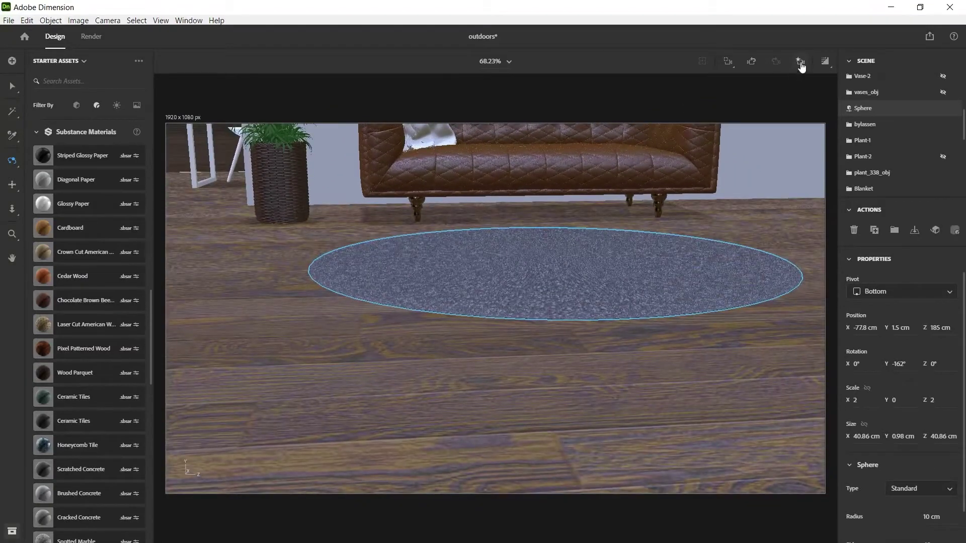
Restore the Main-view camera bookmark and deselect the rug
{"action": "left_click", "coordinate": [800, 61]}
{"action": "left_click", "coordinate": [750, 142]}
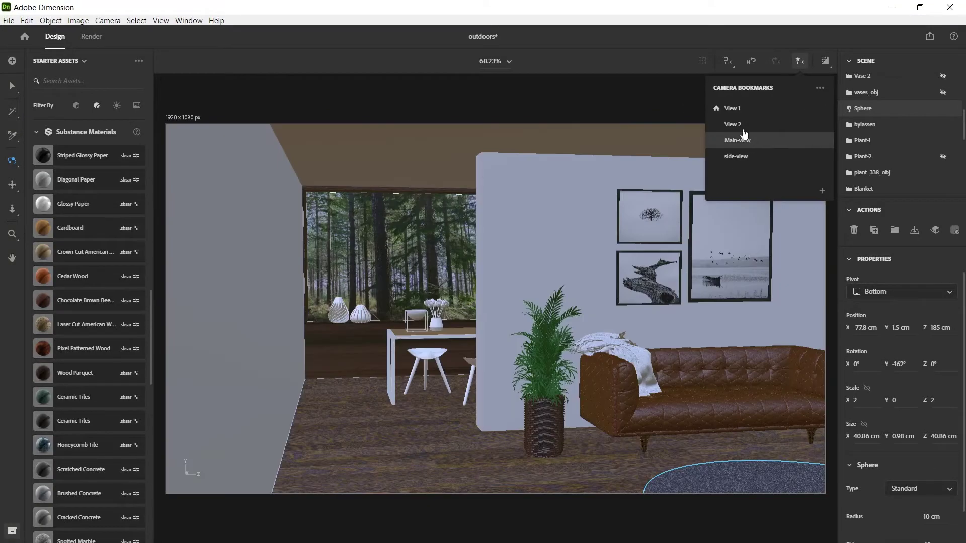
{"action": "key", "text": "v"}
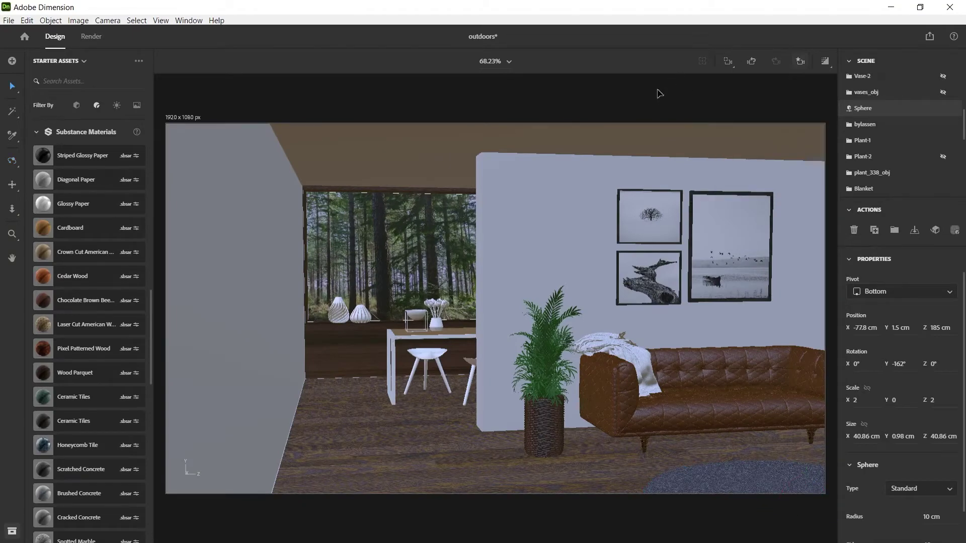
{"action": "left_click", "coordinate": [745, 126]}
Preview the Main-view render with Directional Light and Directional Light 2 made visible
{"action": "left_click", "coordinate": [825, 61]}
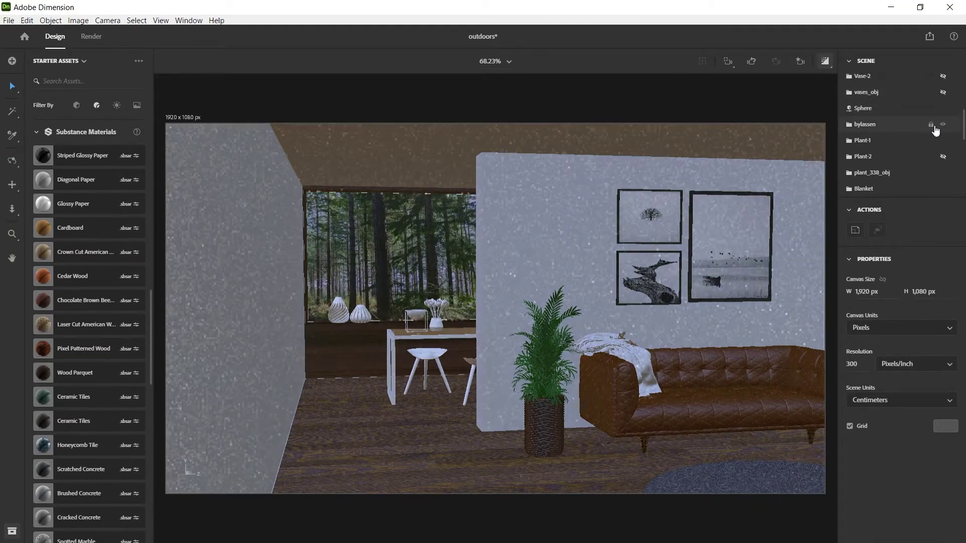
{"action": "scroll", "coordinate": [936, 131], "scroll_direction": "up", "scroll_amount": 5}
{"action": "left_click", "coordinate": [944, 146]}
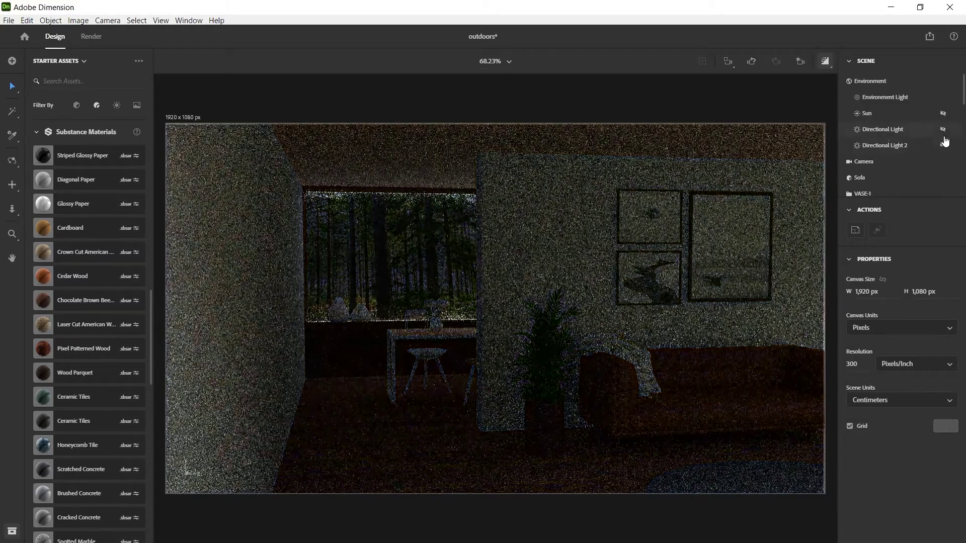
{"action": "left_click", "coordinate": [943, 130]}
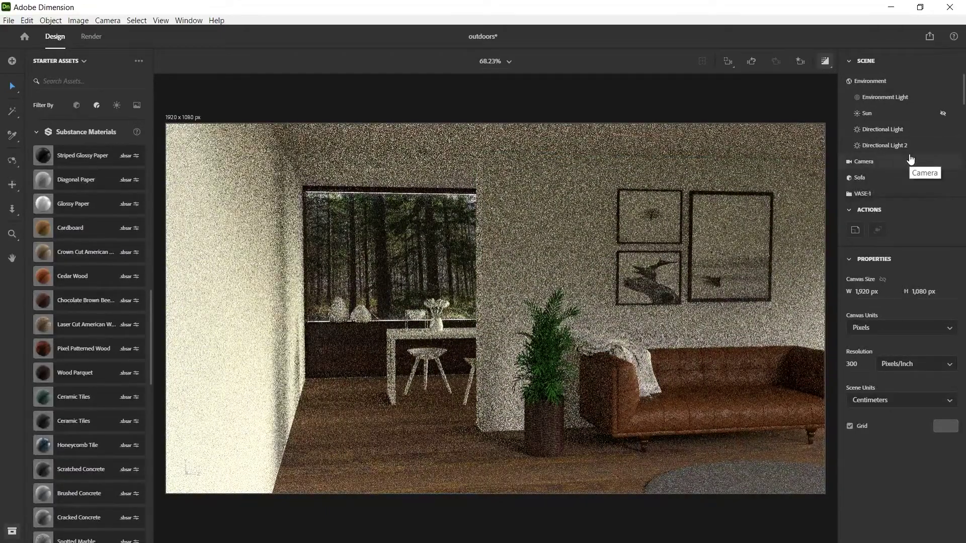
Return to the unrendered viewport with Directional Light and Directional Light 2 hidden
{"action": "left_click", "coordinate": [827, 61]}
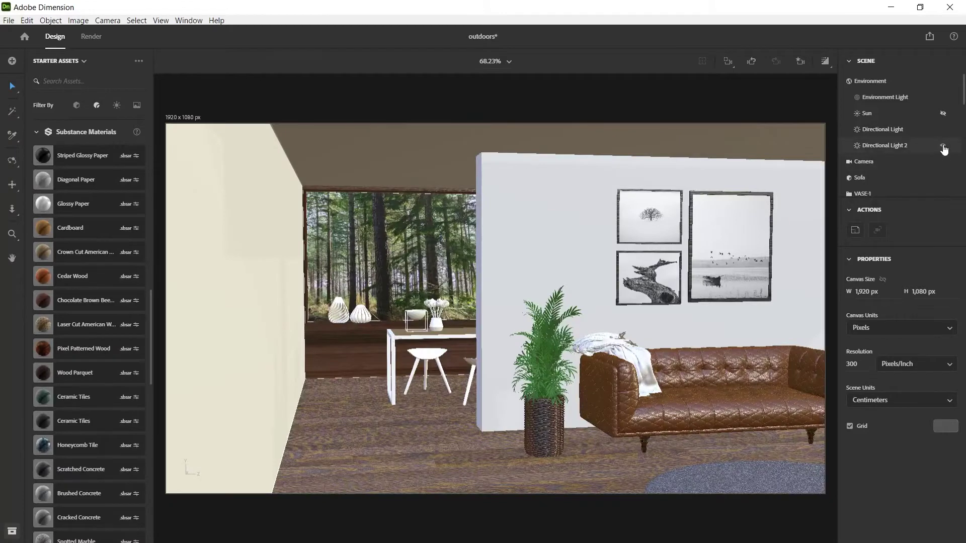
{"action": "left_click", "coordinate": [943, 145]}
{"action": "left_click", "coordinate": [943, 129]}
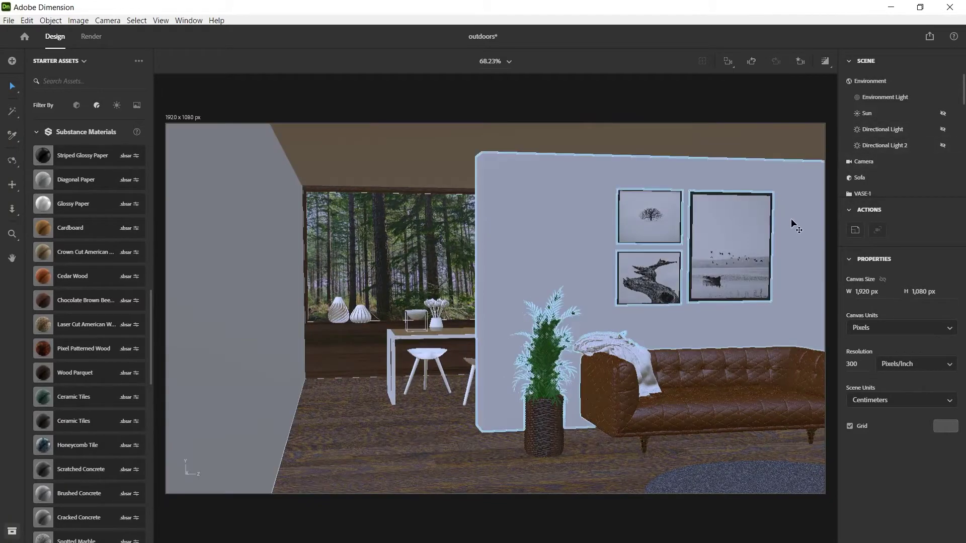
Examine the dining table, stools and surrounding floor up close from several angles
{"action": "key", "text": "1"}
{"action": "left_click_drag", "start_coordinate": [818, 246], "coordinate": [561, 255]}
{"action": "scroll", "coordinate": [658, 321], "scroll_direction": "up", "scroll_amount": 3}
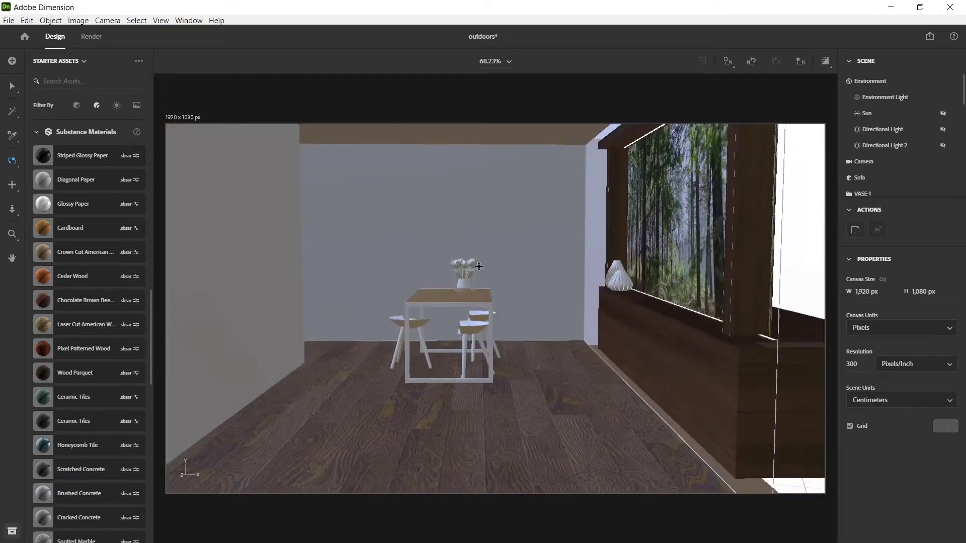
{"action": "scroll", "coordinate": [458, 302], "scroll_direction": "up", "scroll_amount": 8}
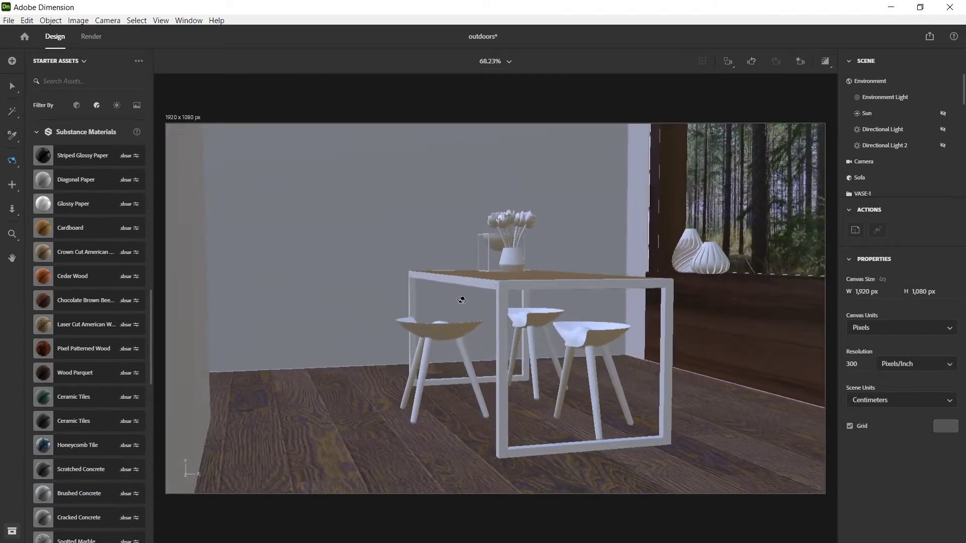
{"action": "scroll", "coordinate": [516, 298], "scroll_direction": "up", "scroll_amount": 3}
{"action": "mouse_move", "coordinate": [502, 292]}
{"action": "left_mouse_down"}
{"action": "mouse_move", "coordinate": [513, 312]}
{"action": "mouse_move", "coordinate": [519, 296]}
{"action": "left_mouse_up"}
{"action": "scroll", "coordinate": [499, 308], "scroll_direction": "up", "scroll_amount": 3}
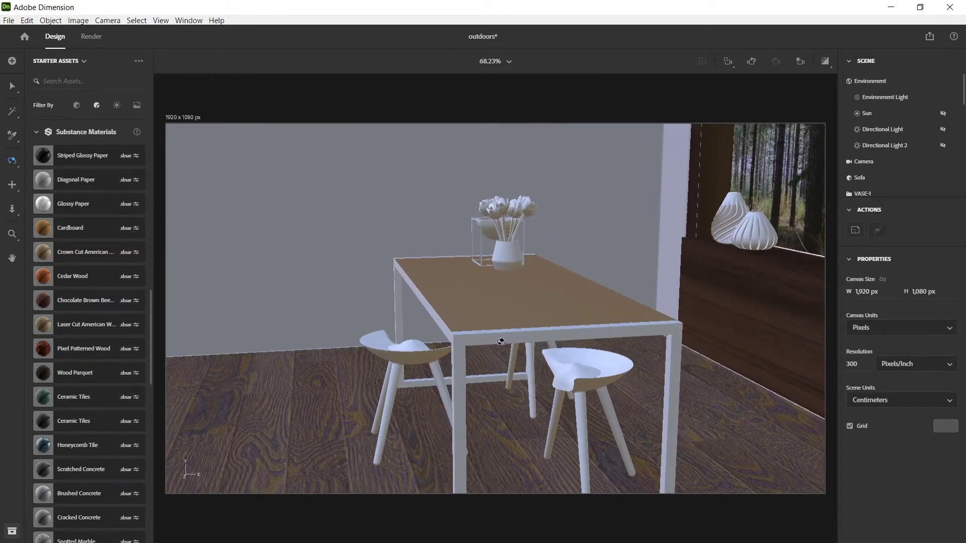
{"action": "left_click_drag", "start_coordinate": [501, 342], "coordinate": [476, 330]}
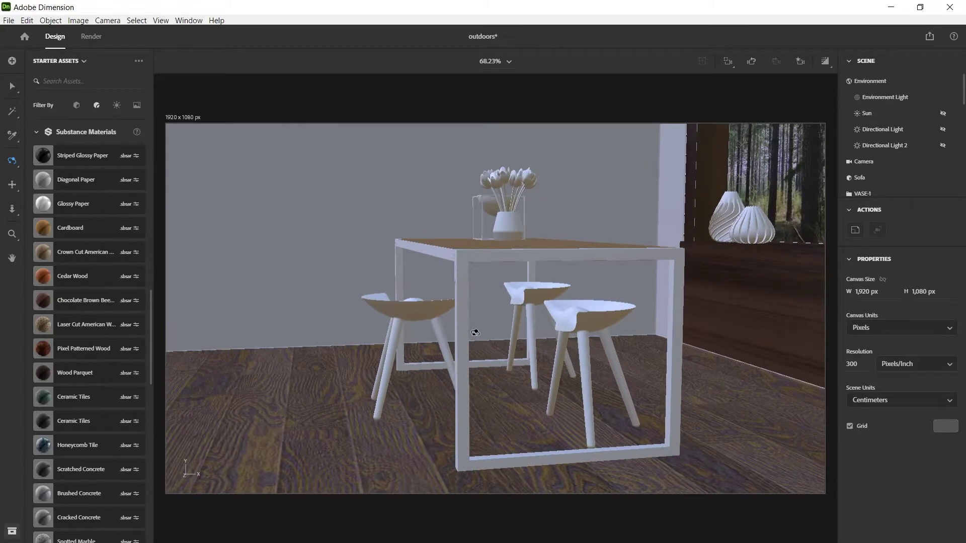
Apply the Chocolate Brown Beech Wood material to the dining table's top, the colour part of the bylassen group
{"action": "key", "text": "v"}
{"action": "left_click", "coordinate": [462, 265]}
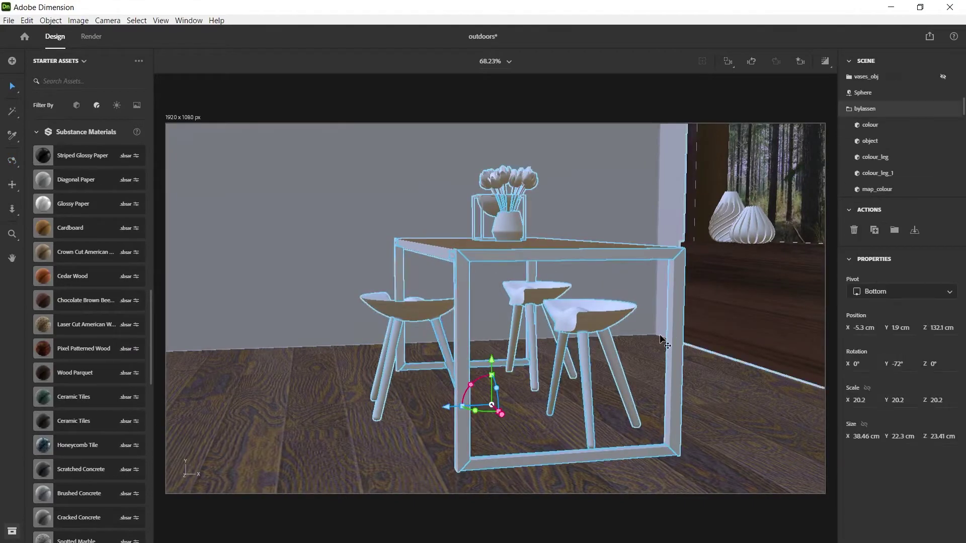
{"action": "left_click", "coordinate": [892, 128]}
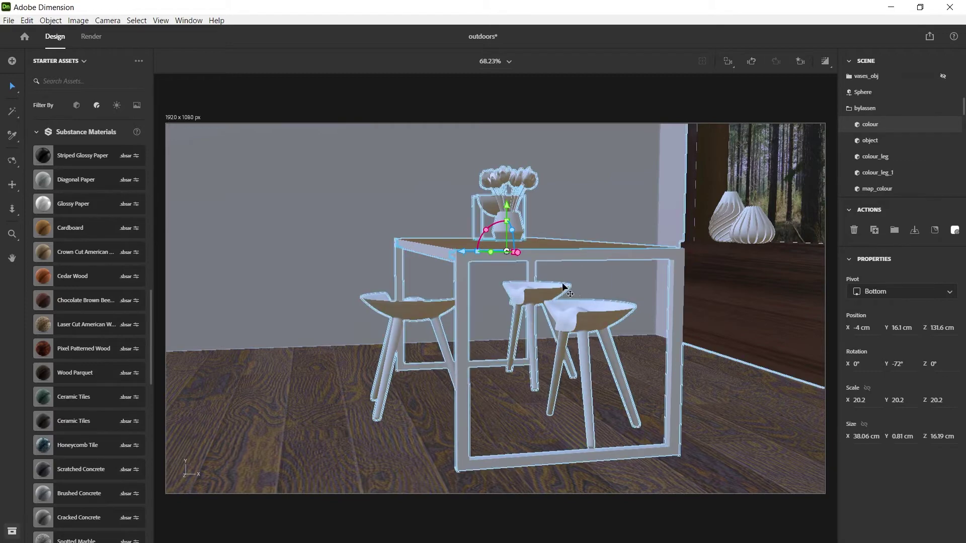
{"action": "key", "text": "1"}
{"action": "mouse_move", "coordinate": [562, 287]}
{"action": "left_mouse_down"}
{"action": "mouse_move", "coordinate": [542, 304]}
{"action": "mouse_move", "coordinate": [567, 274]}
{"action": "mouse_move", "coordinate": [560, 287]}
{"action": "left_mouse_up"}
{"action": "left_click", "coordinate": [944, 126]}
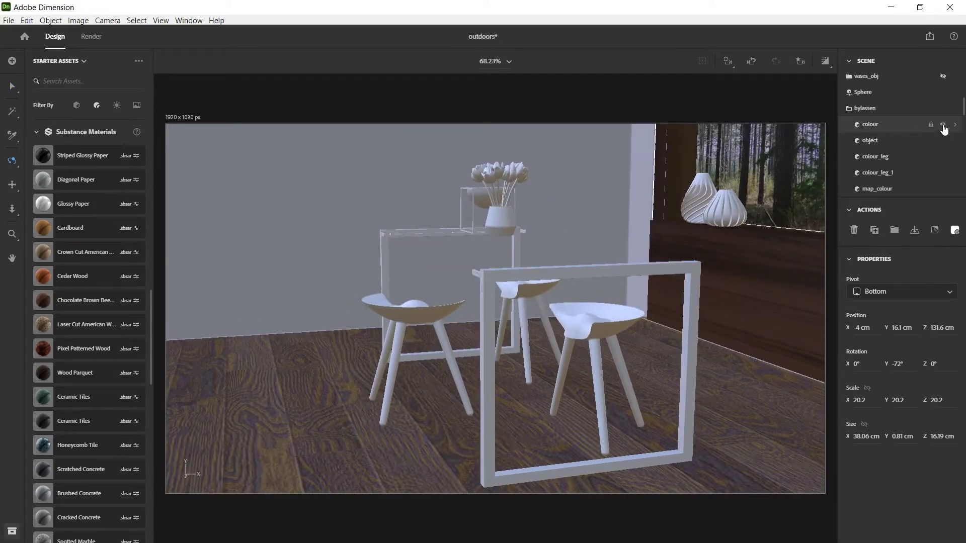
{"action": "left_click", "coordinate": [943, 126]}
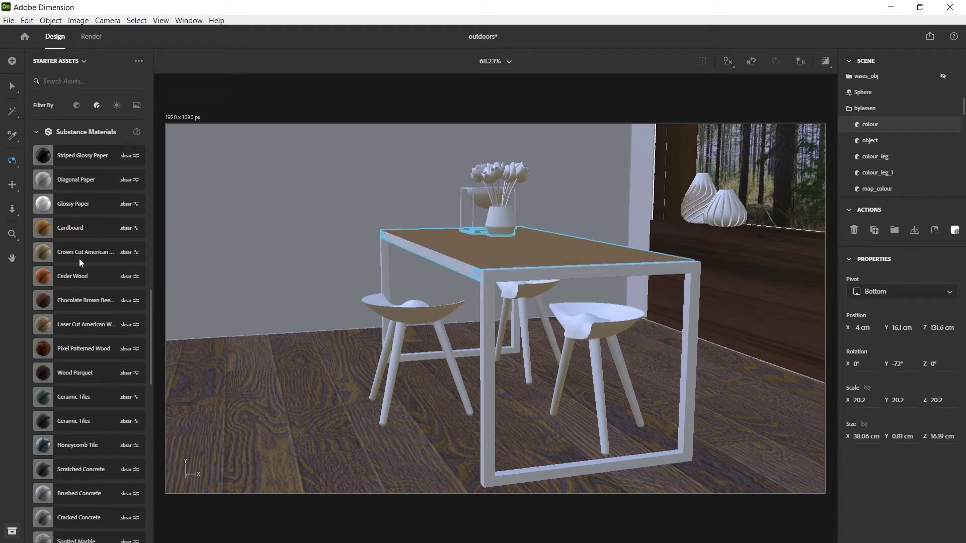
{"action": "left_click", "coordinate": [83, 301]}
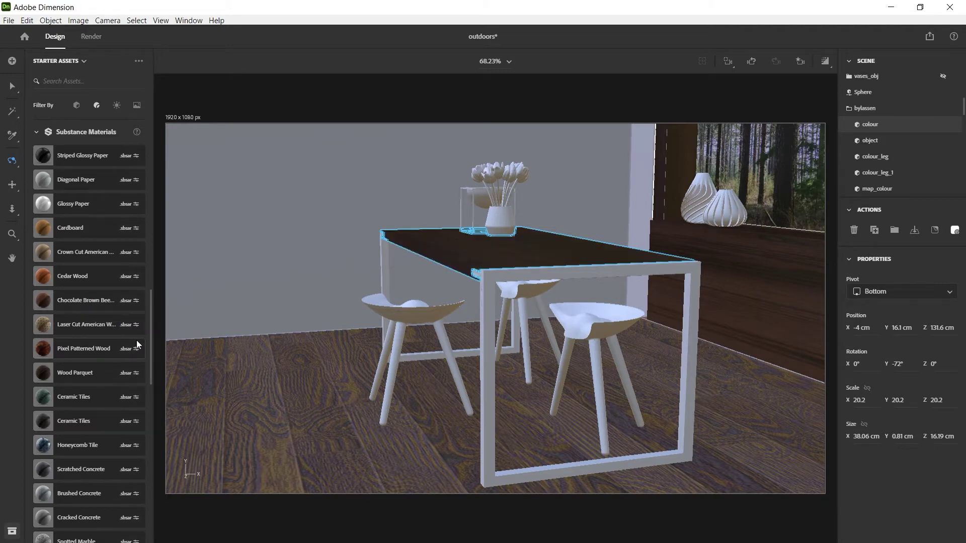
{"action": "left_click_drag", "start_coordinate": [487, 286], "coordinate": [763, 145]}
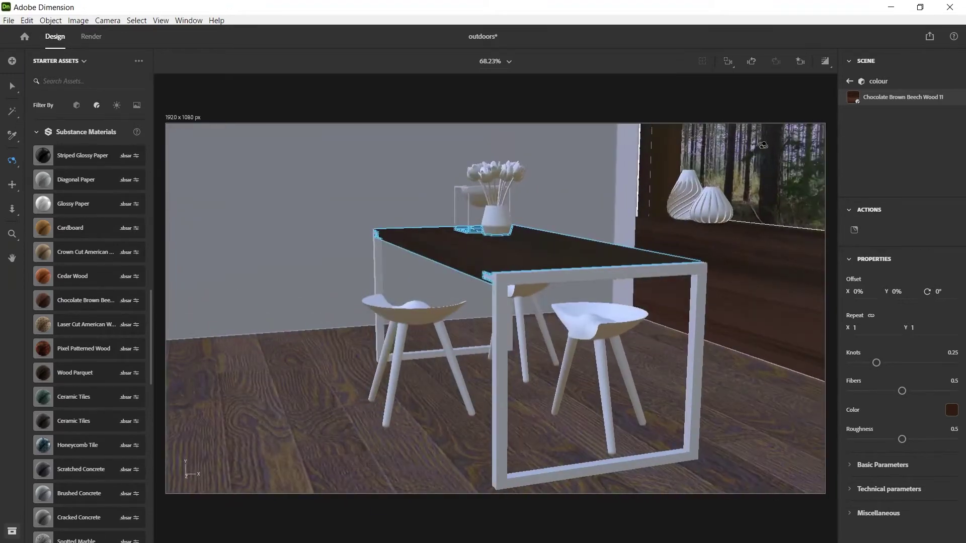
{"action": "left_click", "coordinate": [850, 82]}
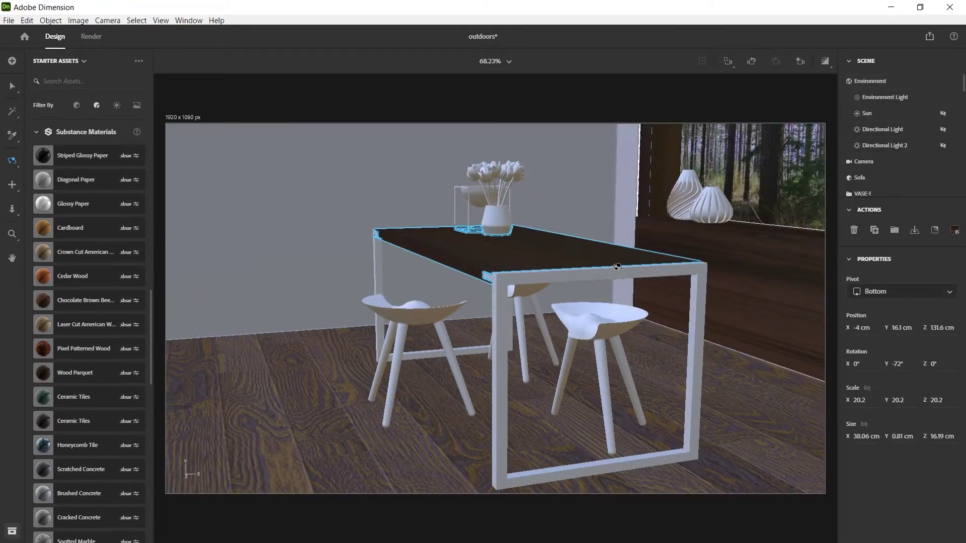
Apply the Geometric Metal material to the object part of the bylassen group, the small brackets at the tabletop's corners
{"action": "key", "text": "v"}
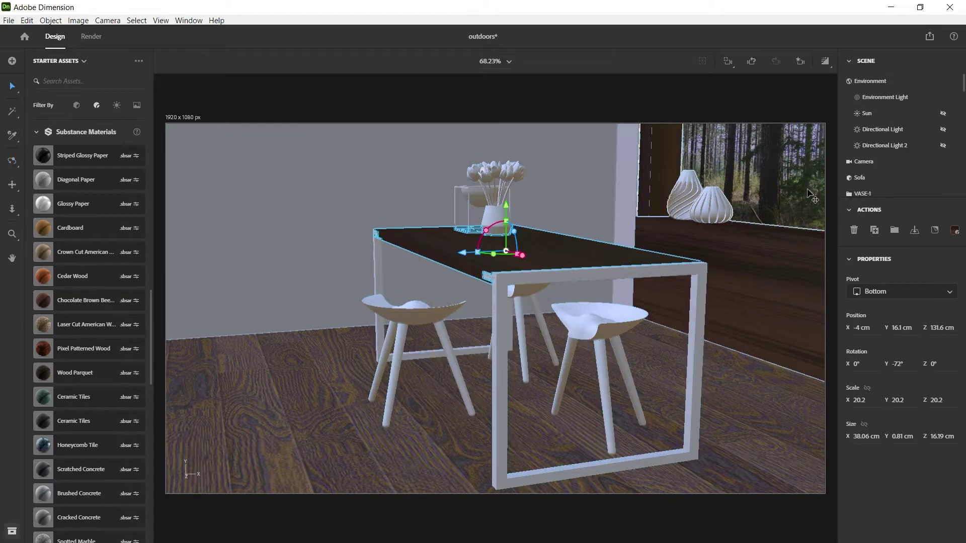
{"action": "left_click", "coordinate": [578, 276]}
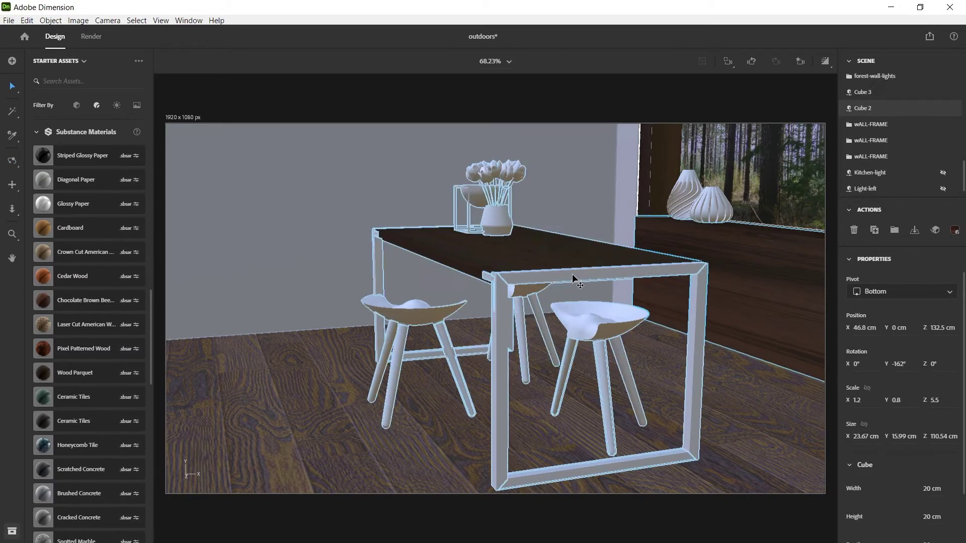
{"action": "scroll", "coordinate": [908, 146], "scroll_direction": "up", "scroll_amount": 3}
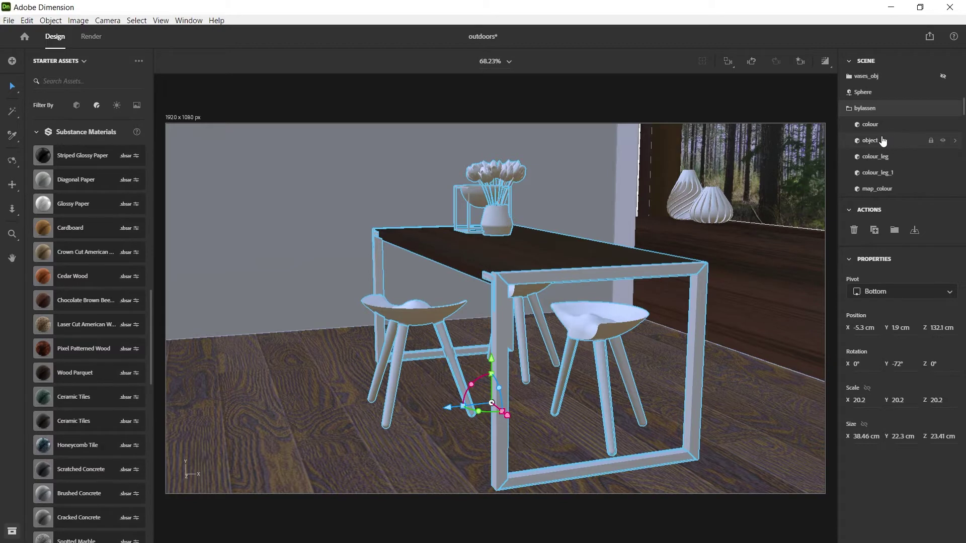
{"action": "left_click", "coordinate": [883, 141]}
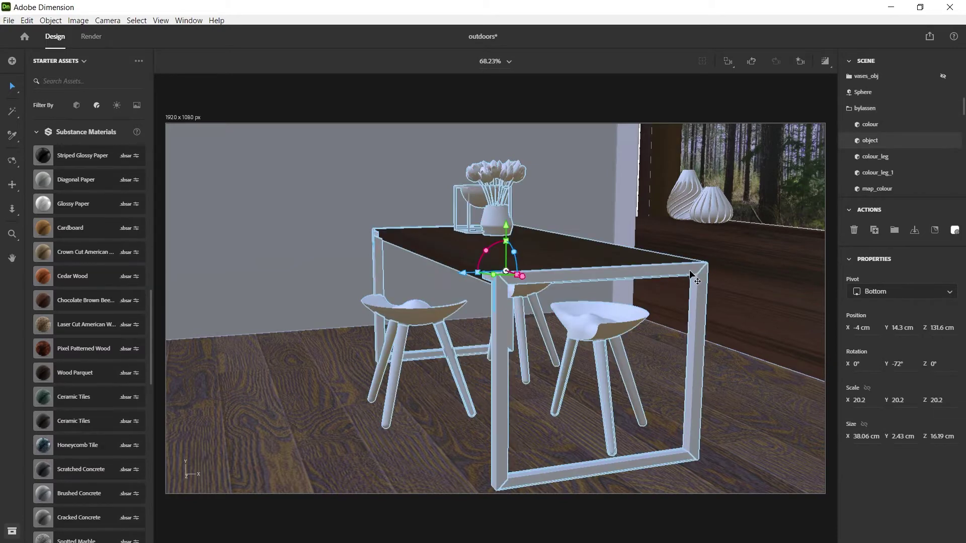
{"action": "mouse_move", "coordinate": [716, 282]}
{"action": "left_mouse_down"}
{"action": "mouse_move", "coordinate": [578, 282]}
{"action": "mouse_move", "coordinate": [748, 278]}
{"action": "mouse_move", "coordinate": [710, 278]}
{"action": "left_mouse_up"}
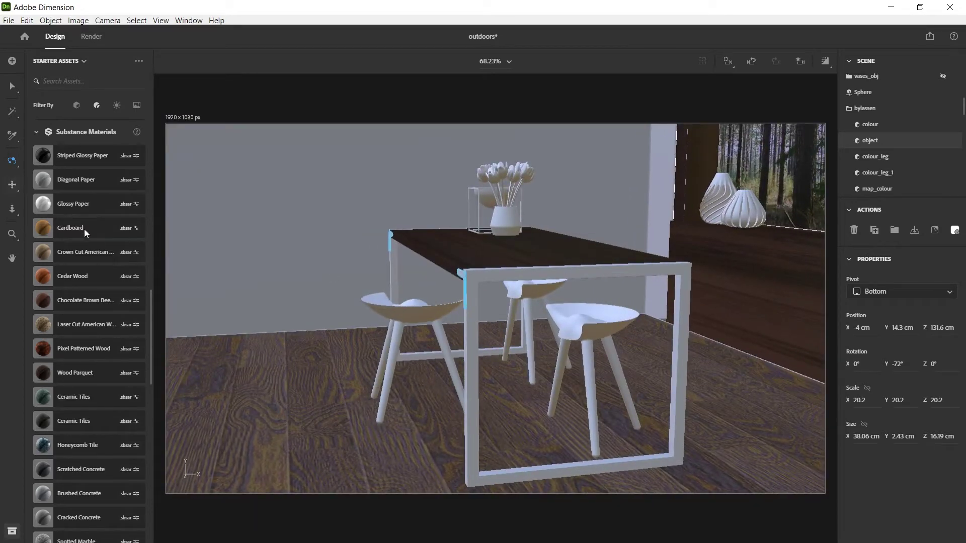
{"action": "scroll", "coordinate": [101, 323], "scroll_direction": "down", "scroll_amount": 7}
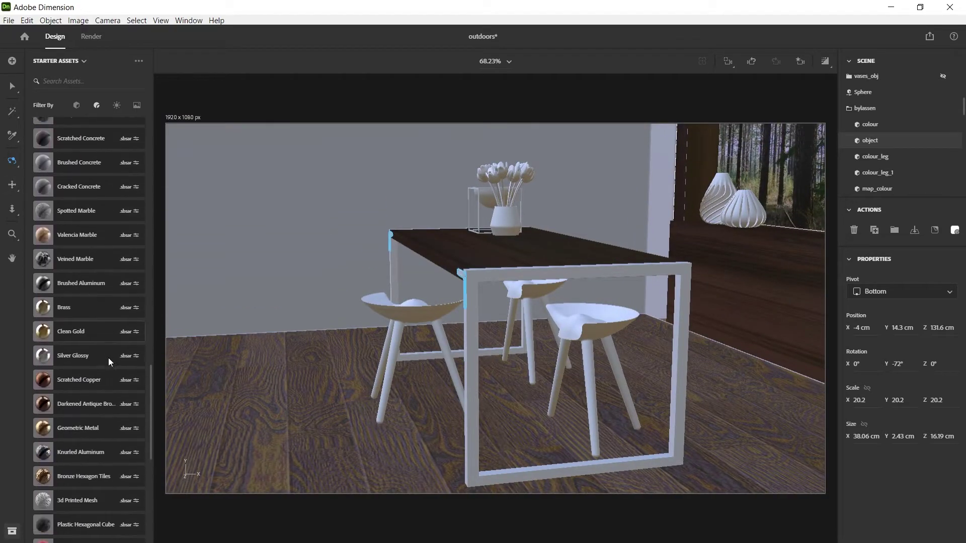
{"action": "scroll", "coordinate": [106, 354], "scroll_direction": "down", "scroll_amount": 1}
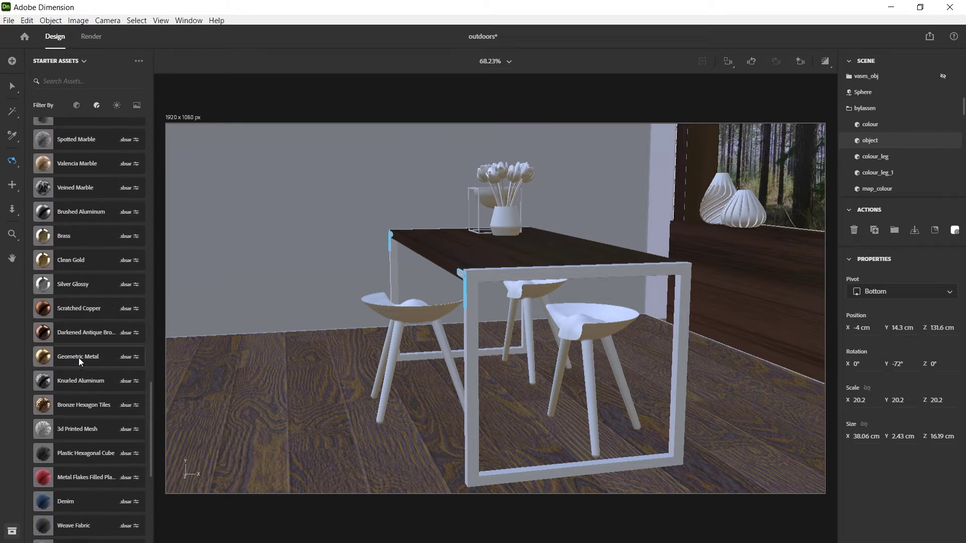
{"action": "left_click_drag", "start_coordinate": [78, 358], "coordinate": [369, 343]}
{"action": "left_click_drag", "start_coordinate": [475, 285], "coordinate": [458, 269]}
{"action": "scroll", "coordinate": [455, 265], "scroll_direction": "up", "scroll_amount": 3}
{"action": "scroll", "coordinate": [382, 213], "scroll_direction": "down", "scroll_amount": 1}
{"action": "left_click_drag", "start_coordinate": [370, 208], "coordinate": [463, 255]}
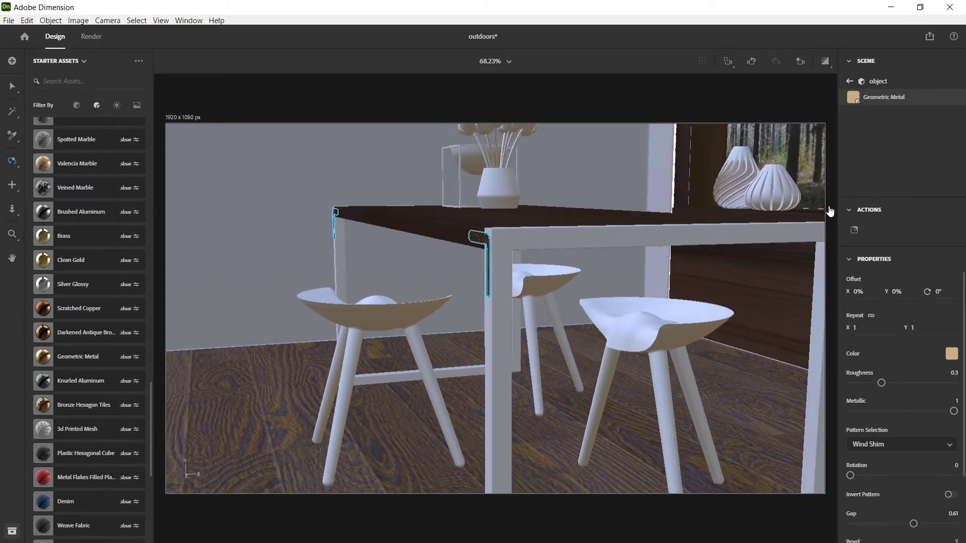
{"action": "left_click", "coordinate": [850, 81]}
Apply the Darkened Antique Bronze material to both table leg frames, colour_leg and colour_leg_1
{"action": "scroll", "coordinate": [906, 151], "scroll_direction": "down", "scroll_amount": 5}
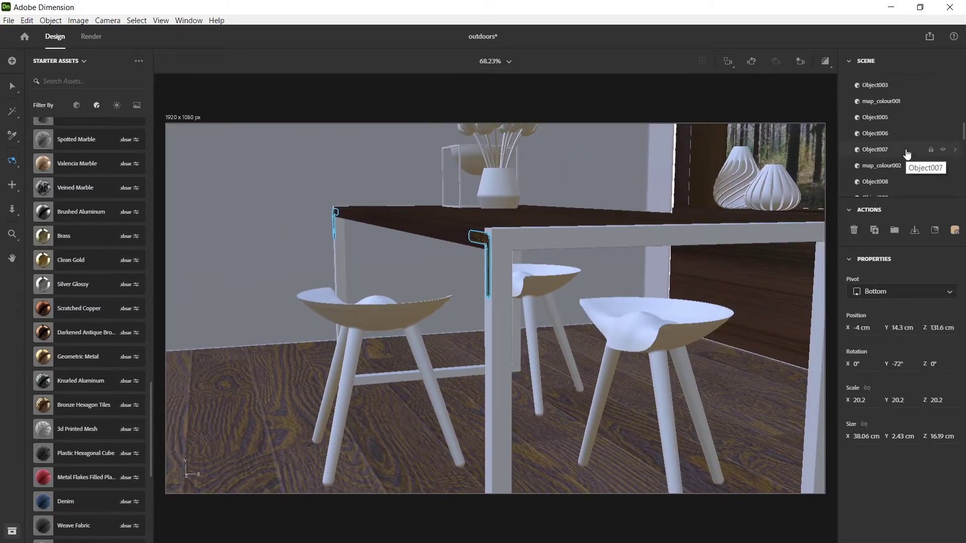
{"action": "scroll", "coordinate": [901, 151], "scroll_direction": "up", "scroll_amount": 4}
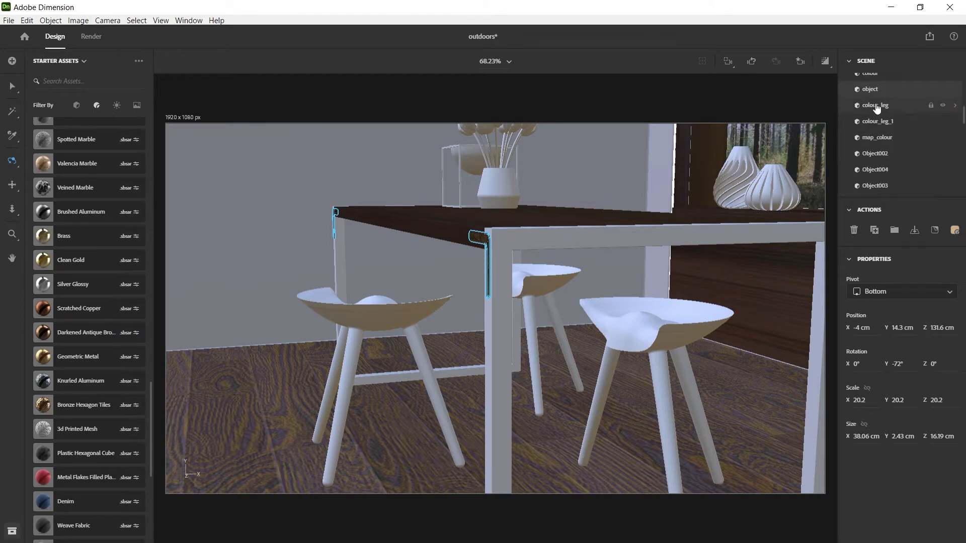
{"action": "left_click", "coordinate": [877, 106]}
{"action": "left_click_drag", "start_coordinate": [651, 283], "coordinate": [664, 332]}
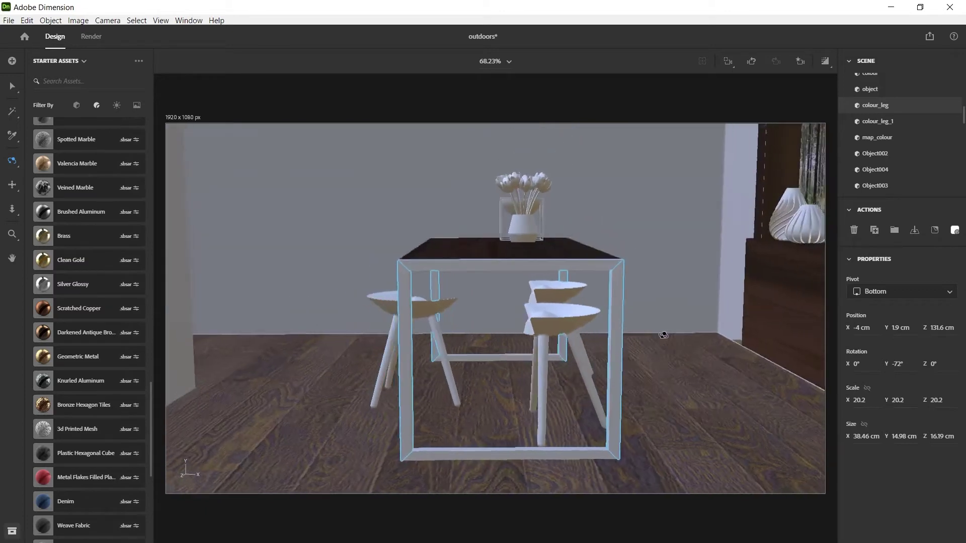
{"action": "left_click", "coordinate": [890, 127], "text": "shift"}
{"action": "left_click_drag", "start_coordinate": [442, 308], "coordinate": [417, 310]}
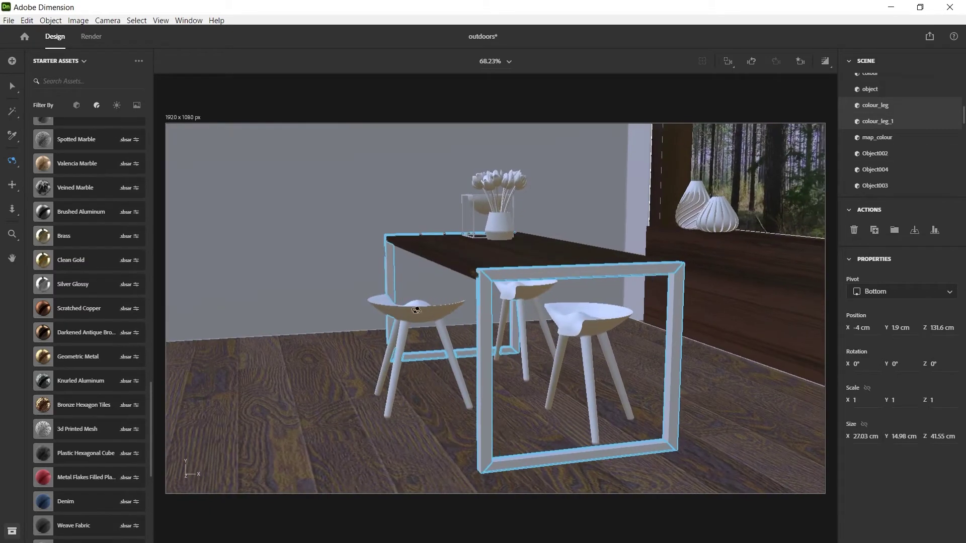
{"action": "left_click", "coordinate": [79, 335]}
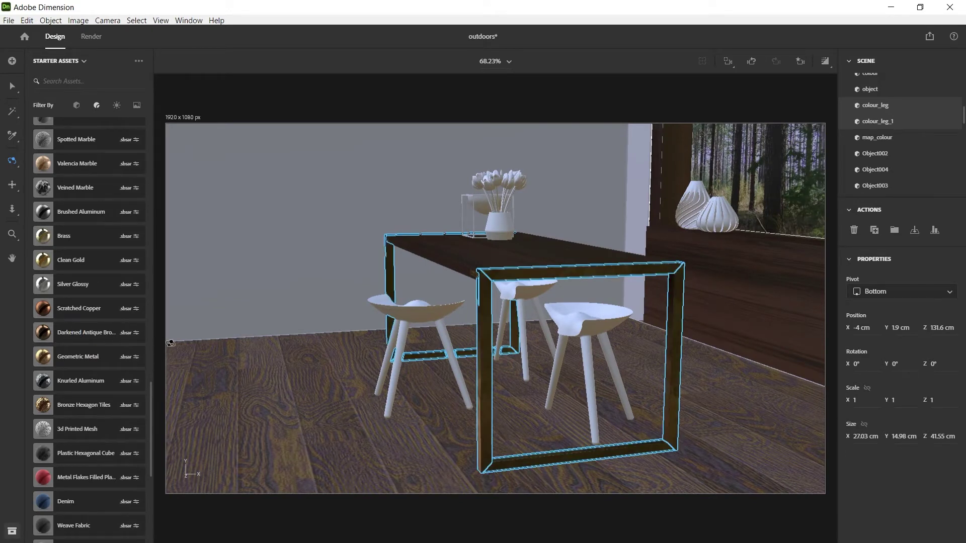
{"action": "key", "text": "v"}
{"action": "key", "text": "ctrl+a"}
{"action": "left_click", "coordinate": [267, 257]}
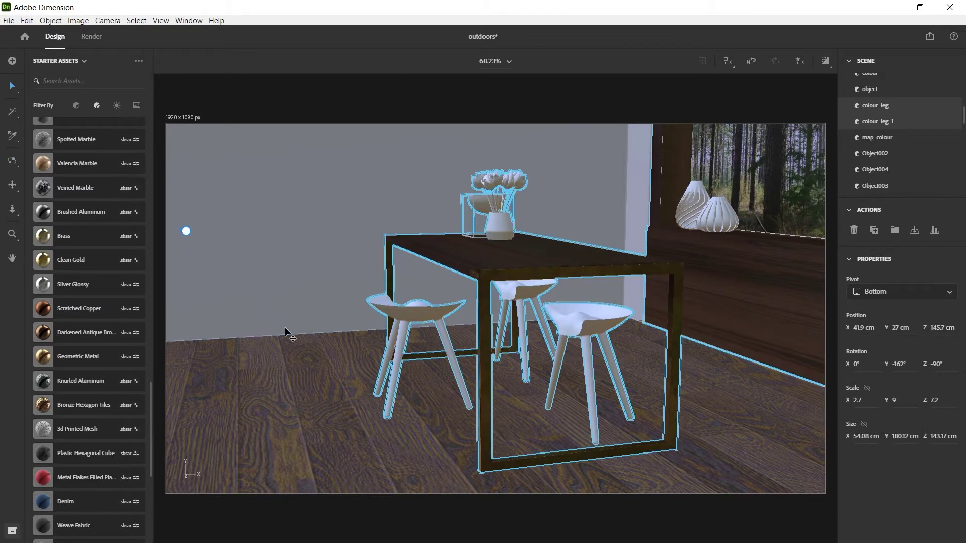
Group the seat and three legs of the stool at the table's near long side: map_colour002, Object008, Object009 and Object010
{"action": "scroll", "coordinate": [459, 269], "scroll_direction": "up", "scroll_amount": 5}
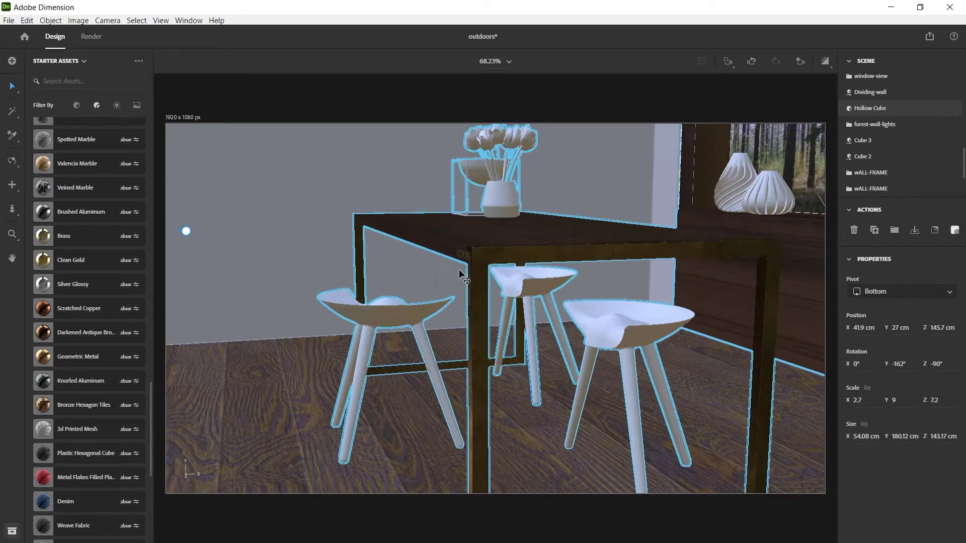
{"action": "key", "text": "1"}
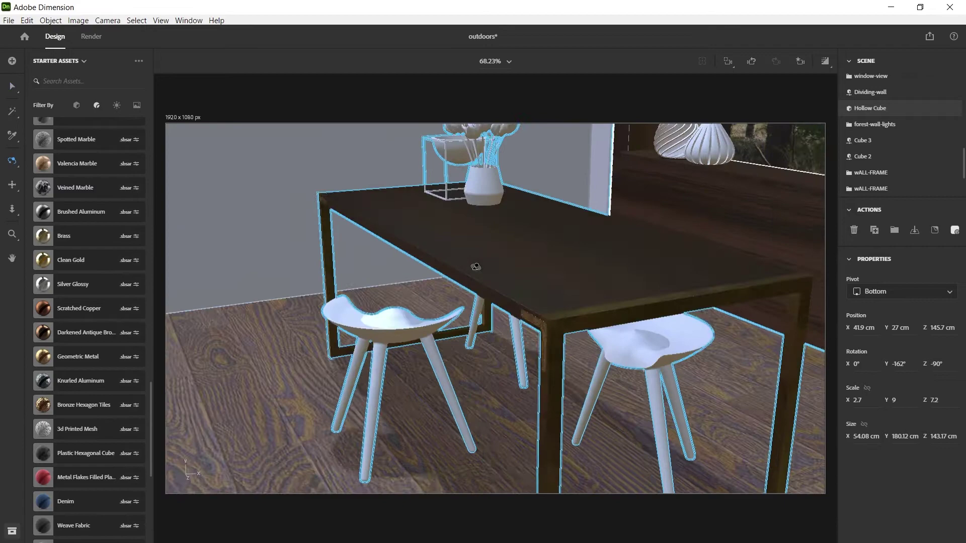
{"action": "left_click_drag", "start_coordinate": [476, 267], "coordinate": [470, 236]}
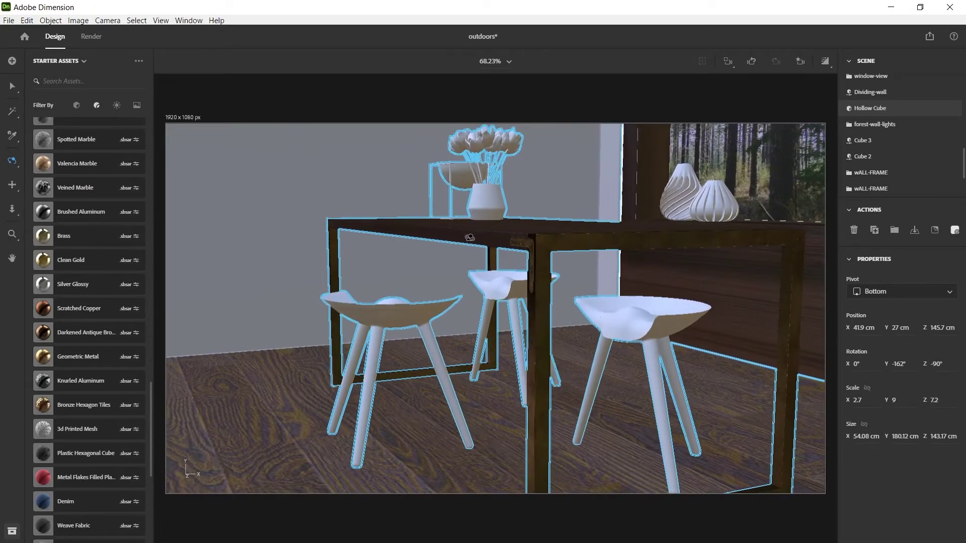
{"action": "left_click", "coordinate": [400, 312]}
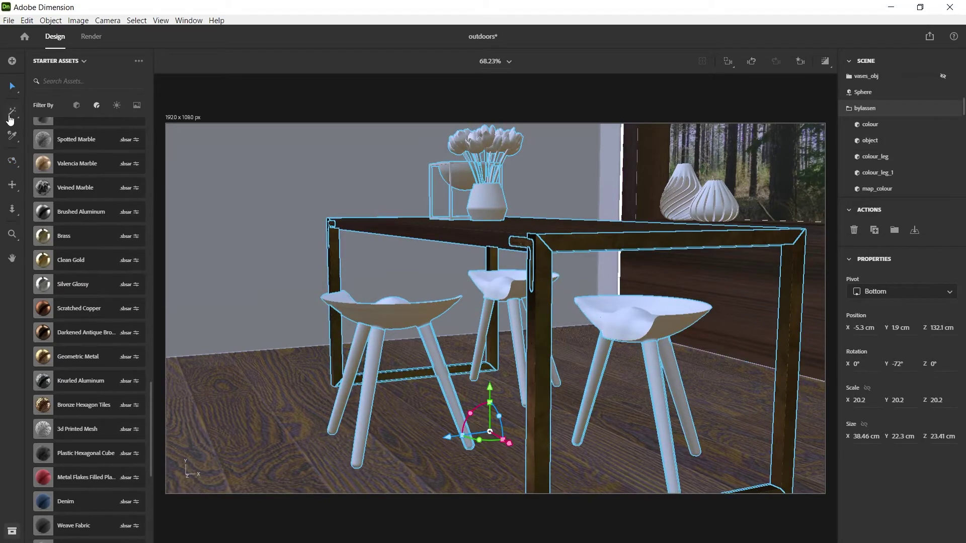
{"action": "left_click", "coordinate": [11, 116]}
{"action": "left_click", "coordinate": [424, 314]}
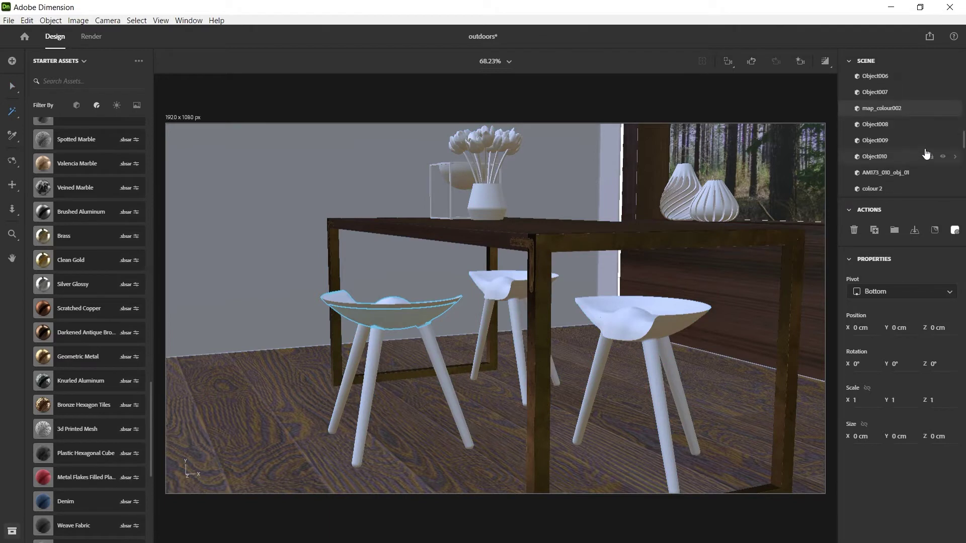
{"action": "left_click", "coordinate": [881, 128], "text": "shift"}
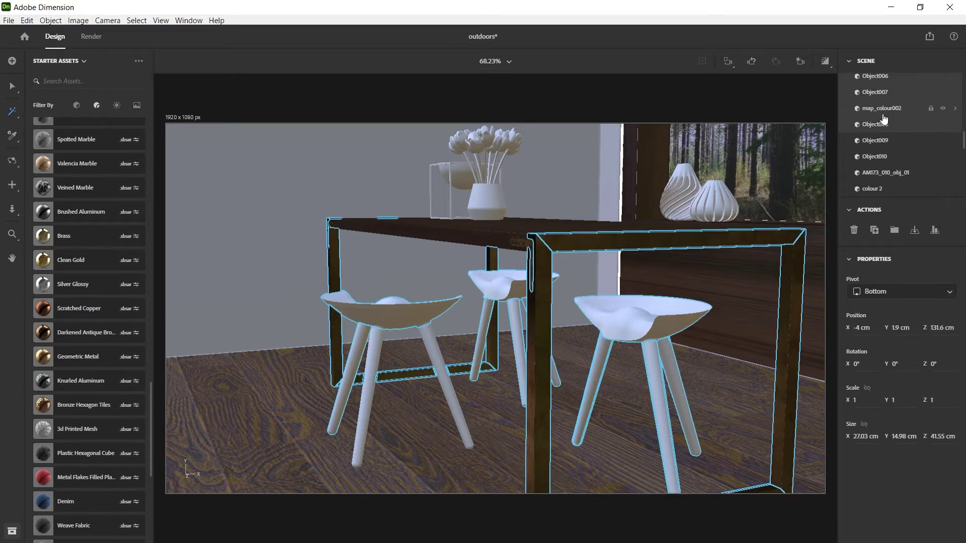
{"action": "left_click", "coordinate": [878, 125]}
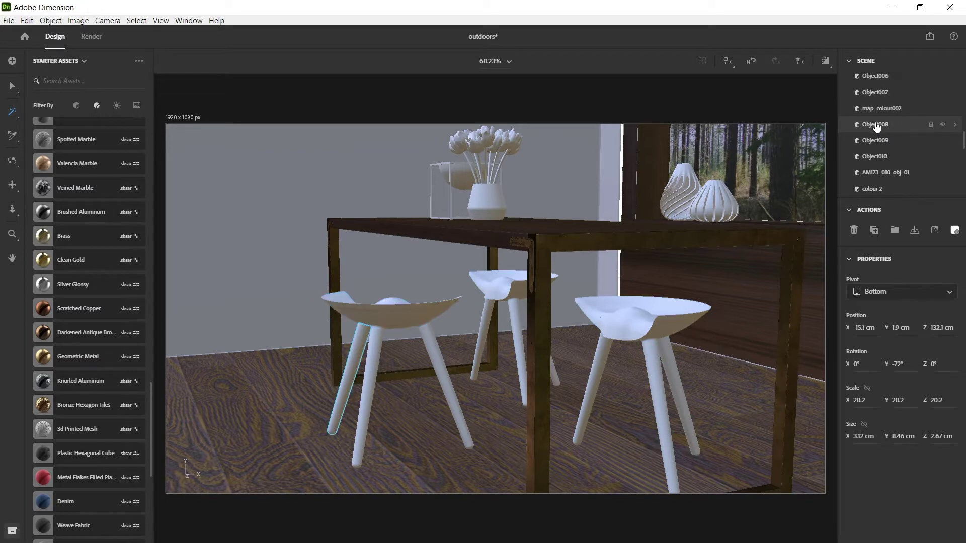
{"action": "left_click", "coordinate": [875, 112]}
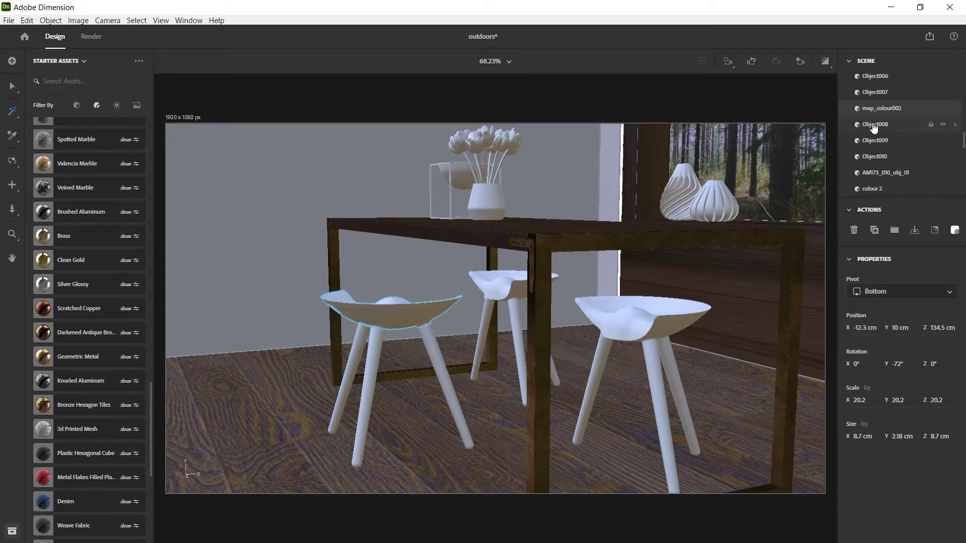
{"action": "left_click", "coordinate": [874, 127], "text": "shift"}
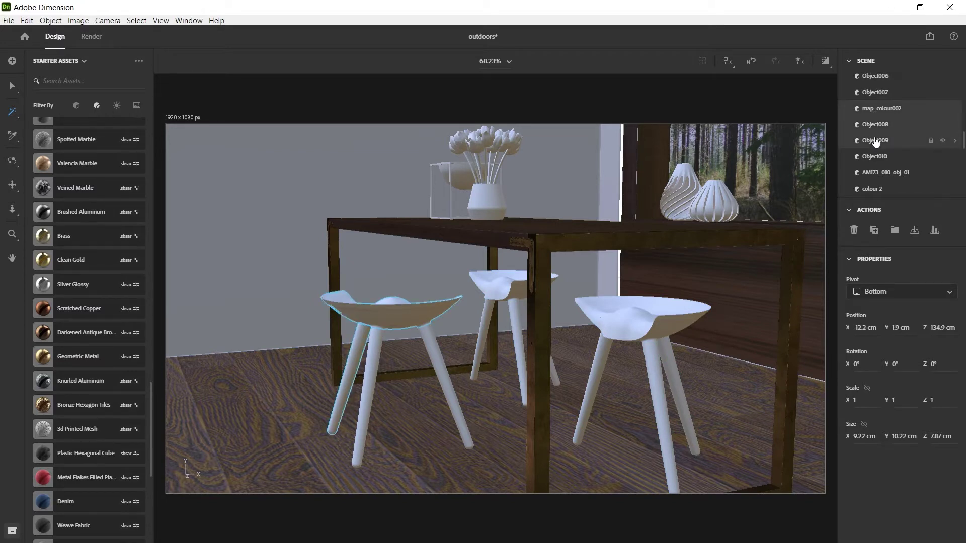
{"action": "left_click", "coordinate": [875, 141], "text": "shift"}
{"action": "left_click", "coordinate": [876, 158], "text": "shift"}
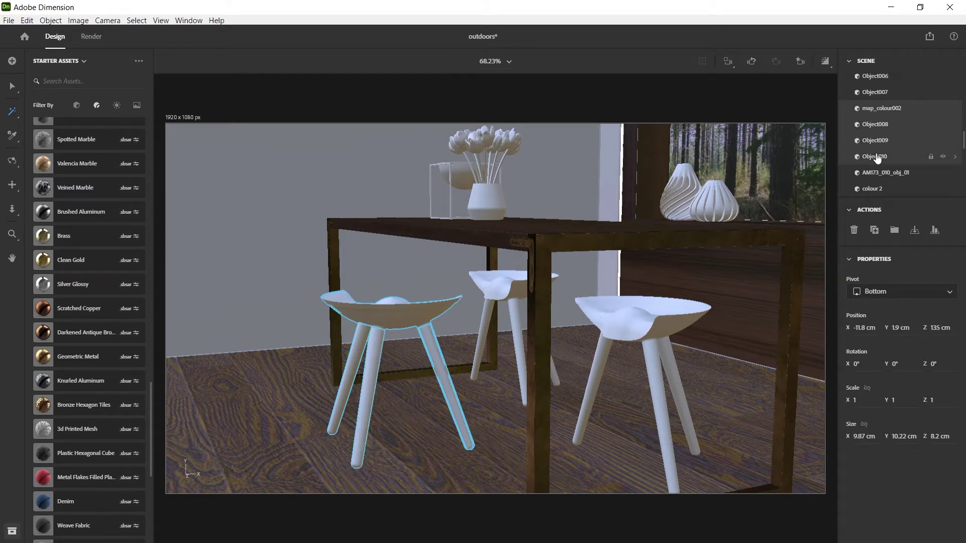
{"action": "left_click", "coordinate": [895, 230]}
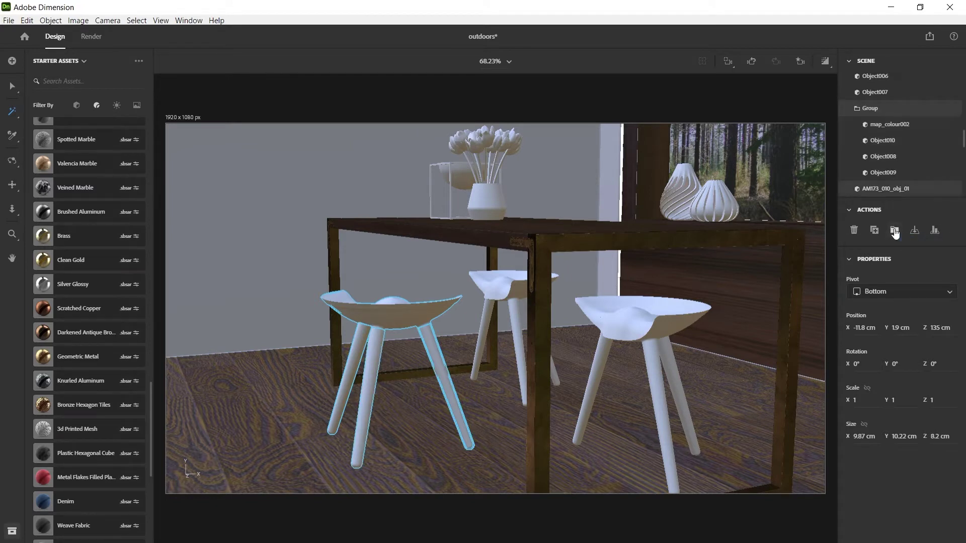
Rename the stool's new group as Chair, and hide it with its contents collapsed
{"action": "double_click", "coordinate": [872, 110]}
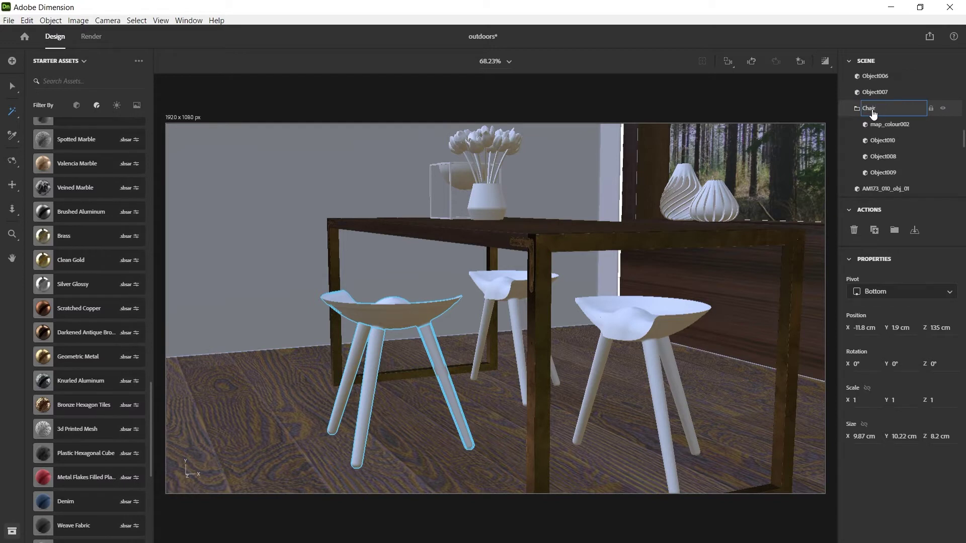
{"action": "type", "text": "Chair"}
{"action": "left_click", "coordinate": [857, 109]}
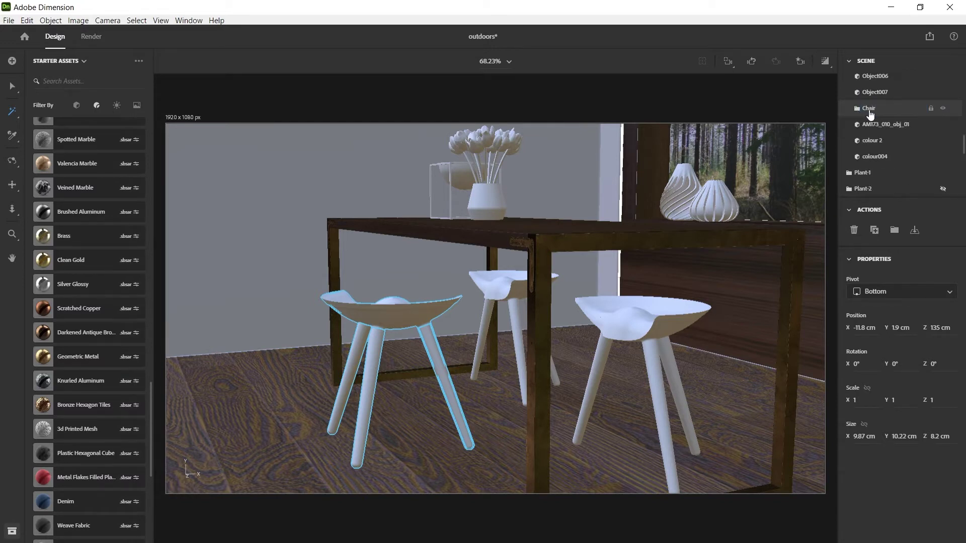
{"action": "left_click", "coordinate": [942, 109]}
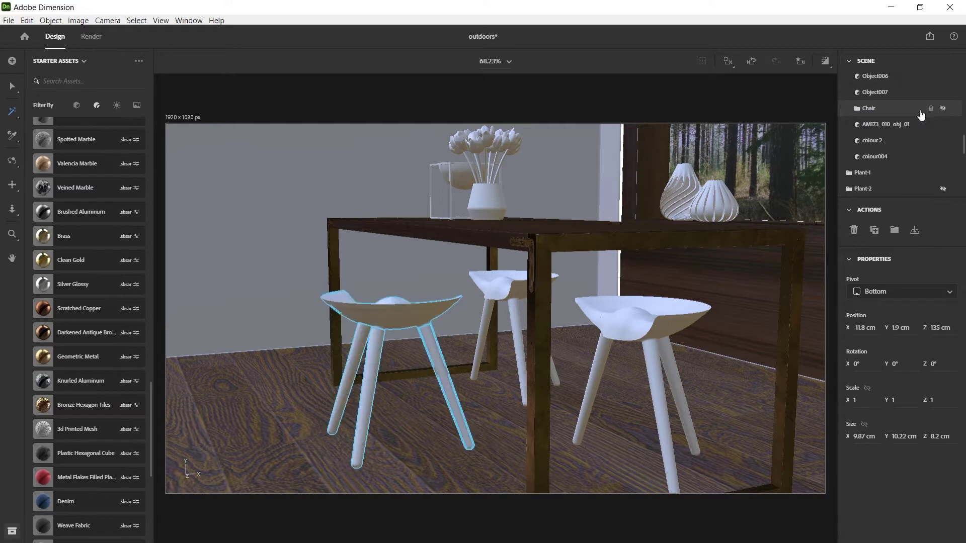
Group the far stool's seat and three legs (map_colour, Object002, Object004 and Object003) and rename the group Chair 2
{"action": "left_click", "coordinate": [874, 131]}
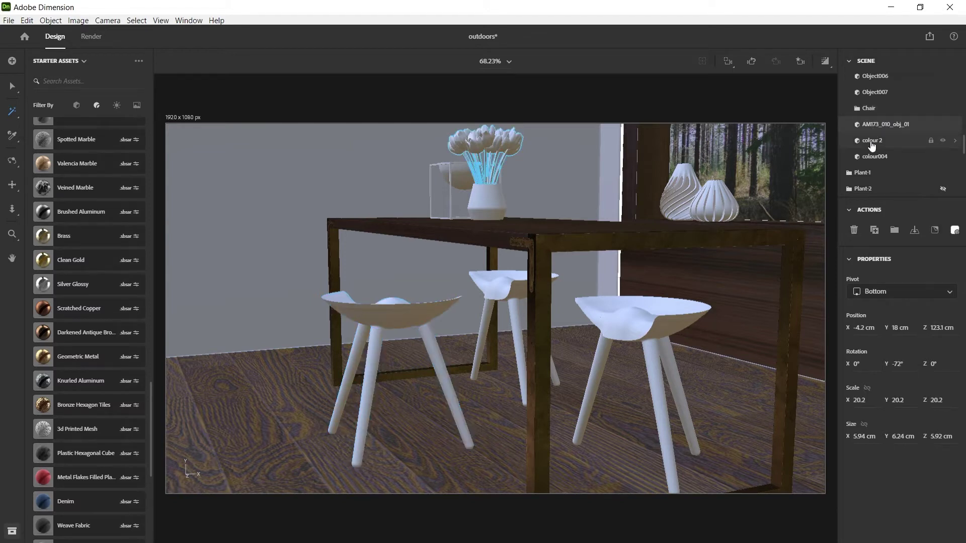
{"action": "left_click", "coordinate": [873, 142]}
{"action": "scroll", "coordinate": [886, 131], "scroll_direction": "up", "scroll_amount": 3}
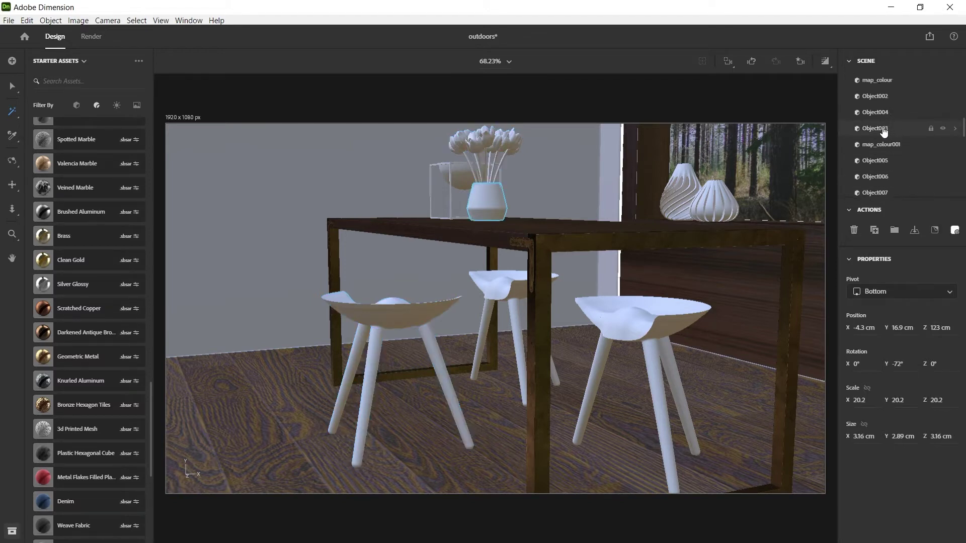
{"action": "left_click", "coordinate": [884, 129]}
{"action": "left_click", "coordinate": [880, 115]}
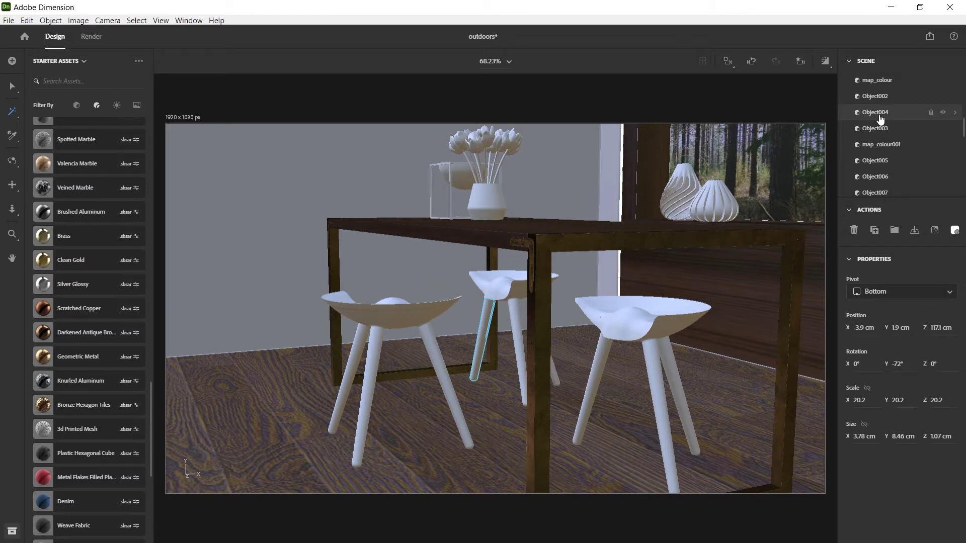
{"action": "left_click", "coordinate": [878, 100]}
{"action": "left_click", "coordinate": [877, 82]}
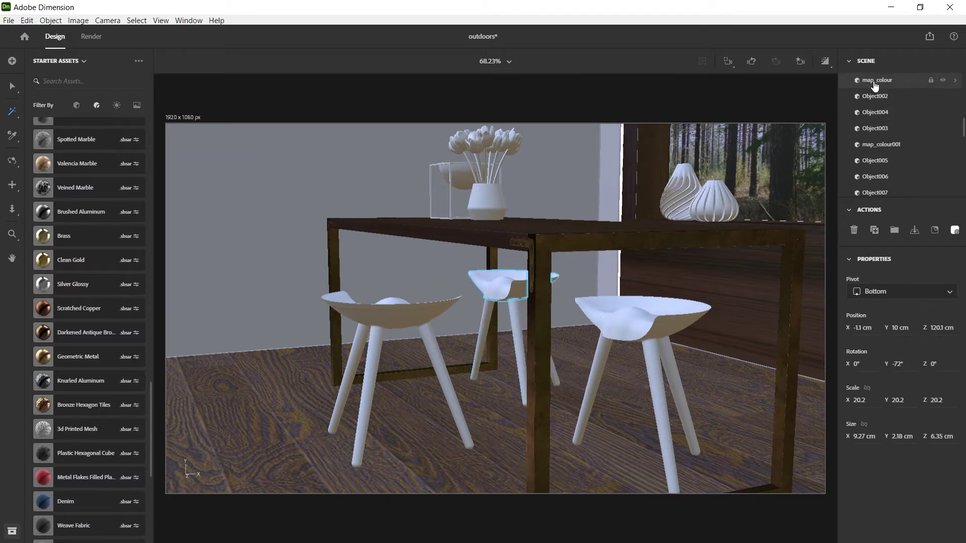
{"action": "left_click", "coordinate": [878, 100], "text": "shift"}
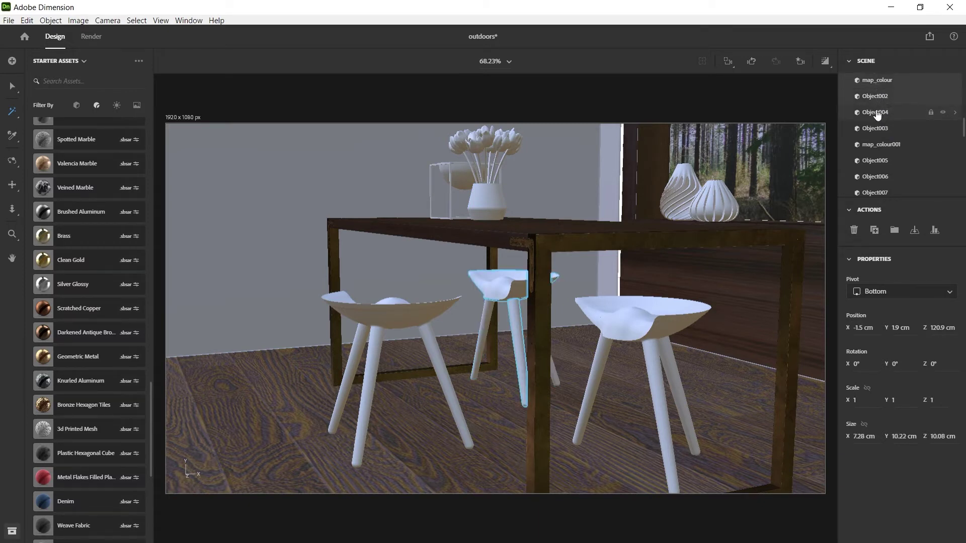
{"action": "left_click", "coordinate": [878, 114], "text": "shift"}
{"action": "left_click", "coordinate": [878, 129], "text": "shift"}
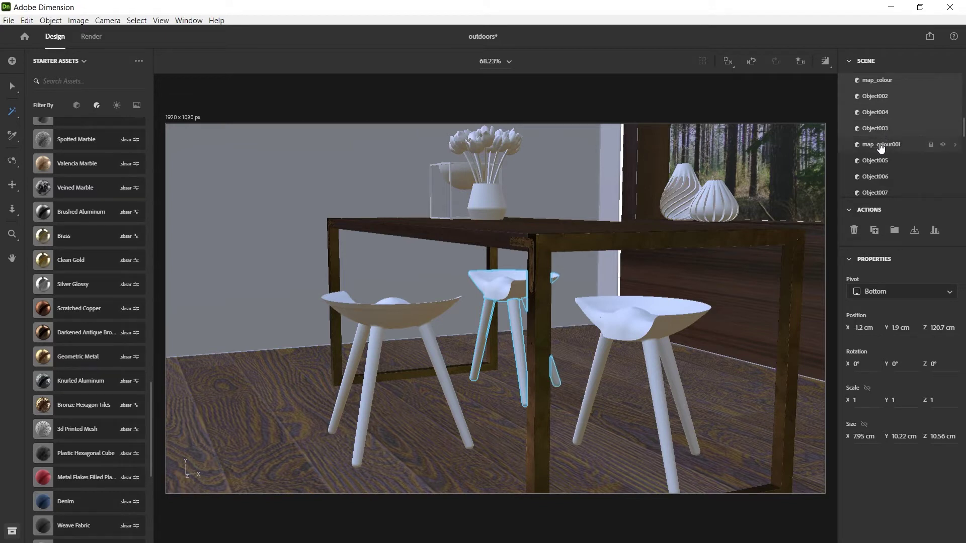
{"action": "left_click", "coordinate": [881, 146], "text": "shift"}
{"action": "left_click", "coordinate": [881, 146], "text": "ctrl"}
{"action": "left_click", "coordinate": [894, 231]}
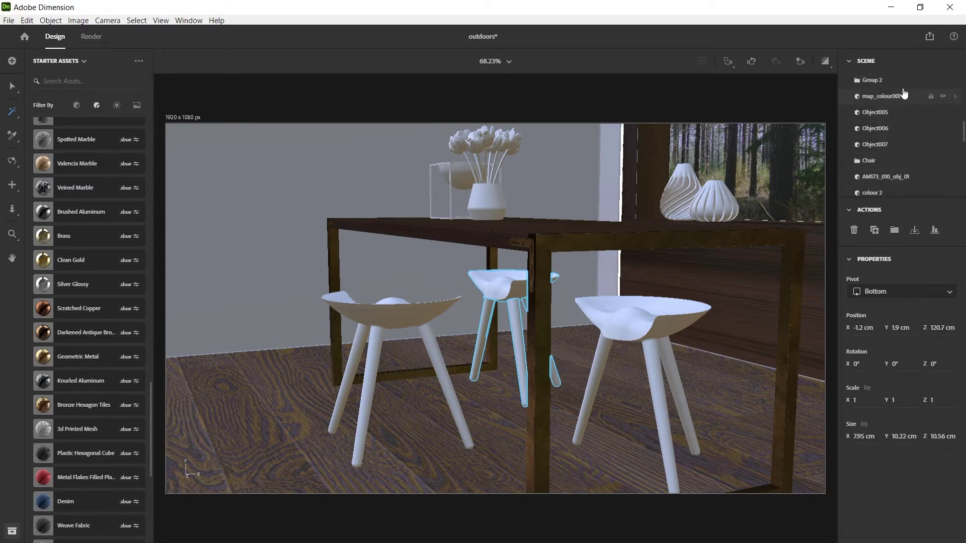
{"action": "double_click", "coordinate": [879, 81]}
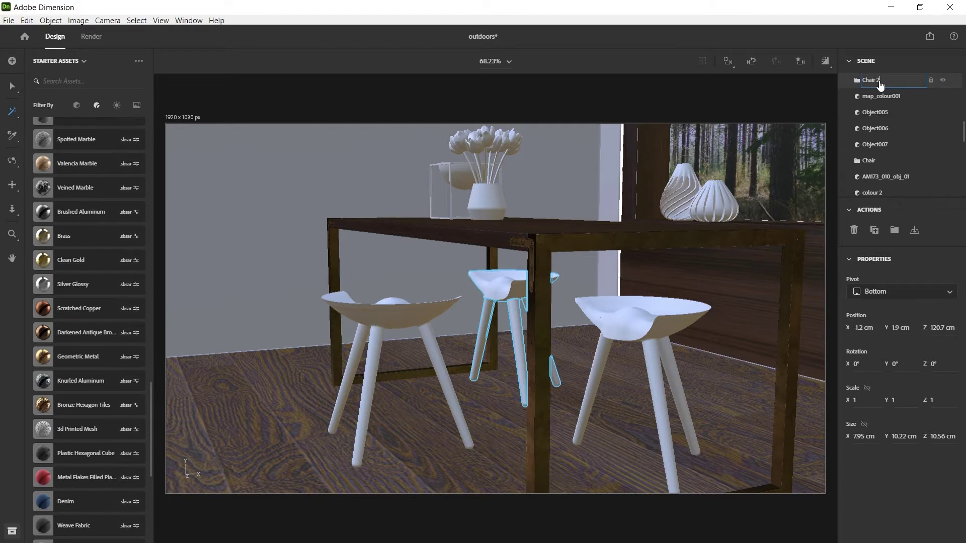
Group the seat and three legs of the remaining ungrouped stool: map_colour001, Object005, Object006 and Object007
{"action": "left_click", "coordinate": [648, 329]}
{"action": "scroll", "coordinate": [892, 109], "scroll_direction": "up", "scroll_amount": 1}
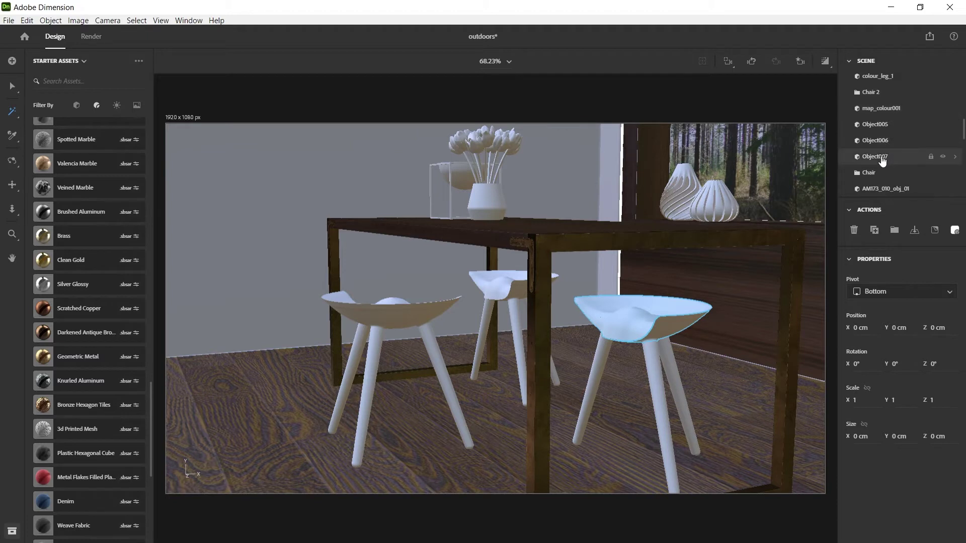
{"action": "left_click", "coordinate": [879, 112]}
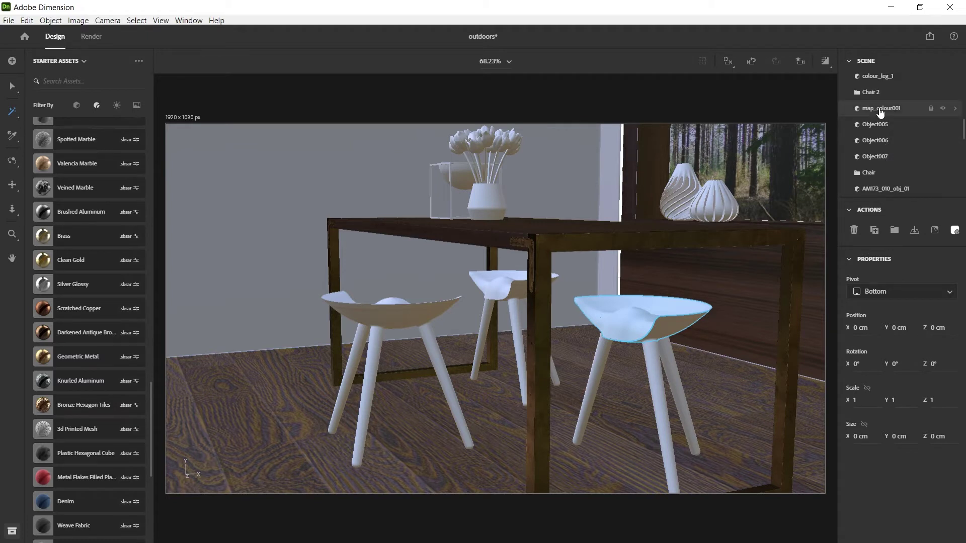
{"action": "left_click", "coordinate": [879, 157], "text": "shift"}
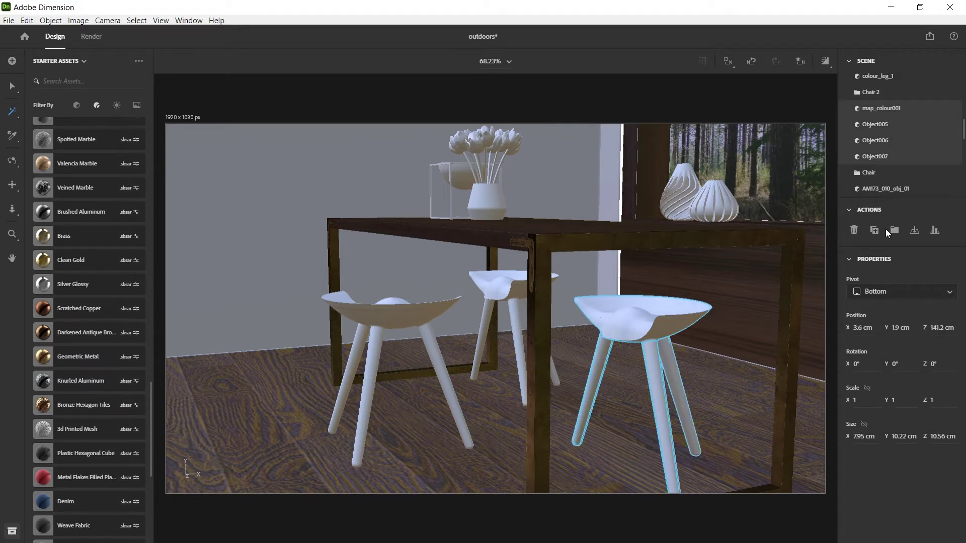
{"action": "left_click", "coordinate": [894, 231]}
Rename the newly grouped third stool as Chair3 and collapse its contents
{"action": "double_click", "coordinate": [872, 109]}
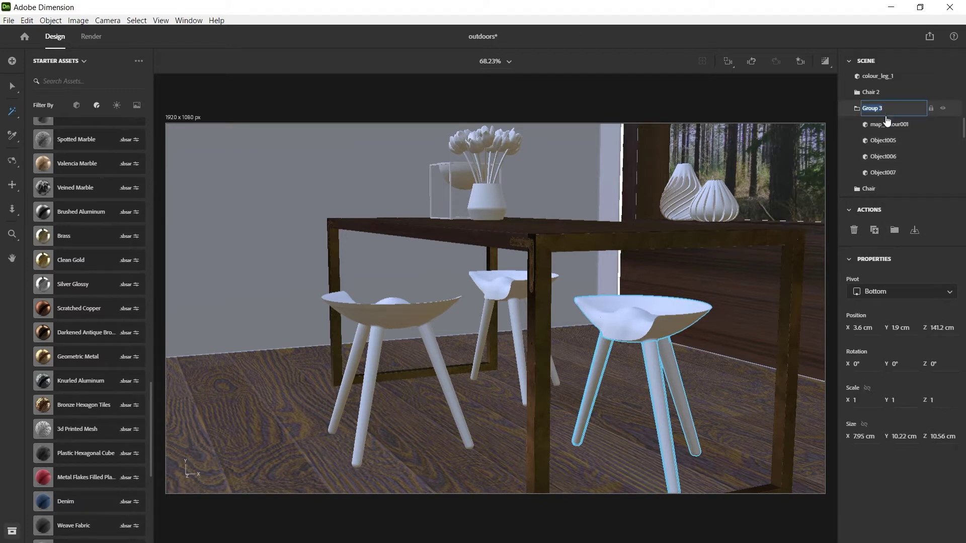
{"action": "type", "text": "Chair3"}
{"action": "key", "text": "Return"}
{"action": "left_click", "coordinate": [857, 109]}
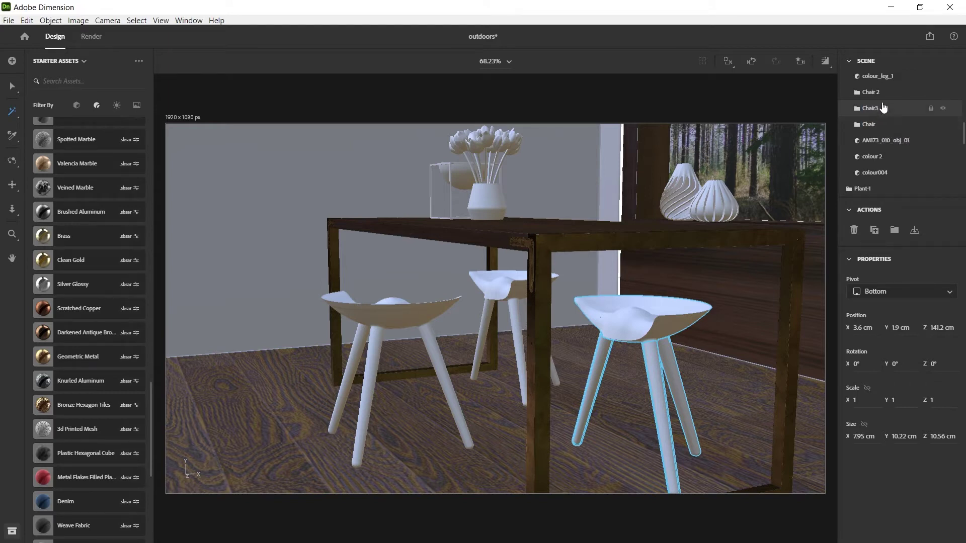
Apply the Matte standard material to the whole Chair 2 group
{"action": "left_click", "coordinate": [875, 93]}
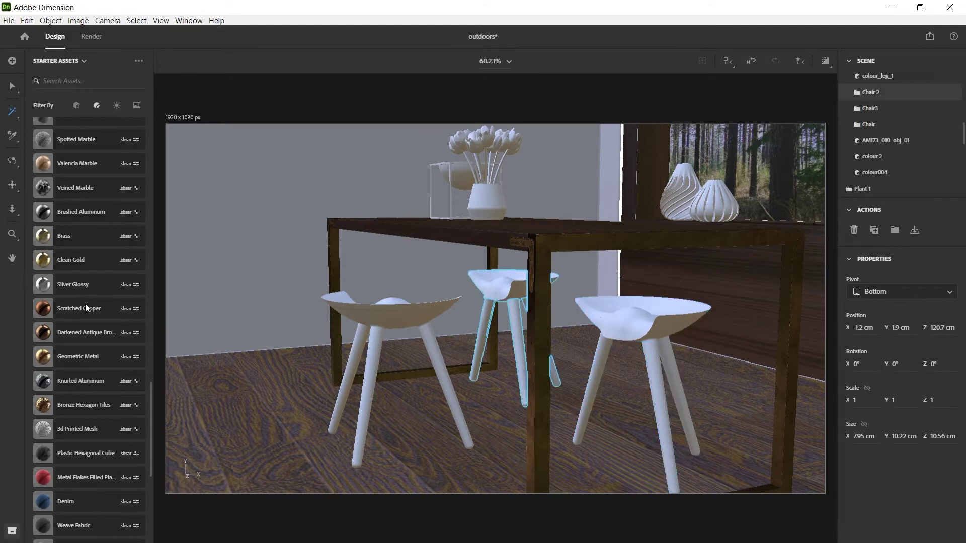
{"action": "scroll", "coordinate": [88, 309], "scroll_direction": "up", "scroll_amount": 15}
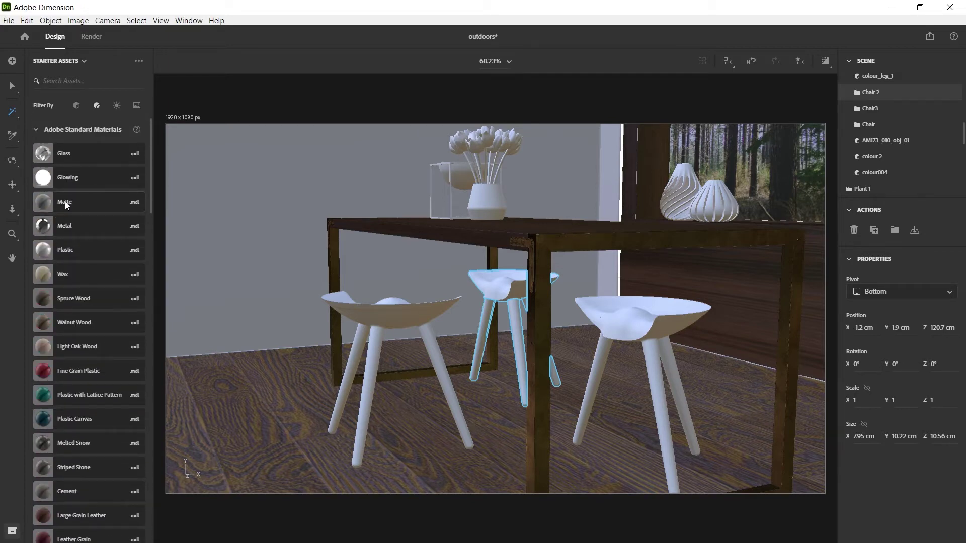
{"action": "left_click_drag", "start_coordinate": [65, 202], "coordinate": [604, 354]}
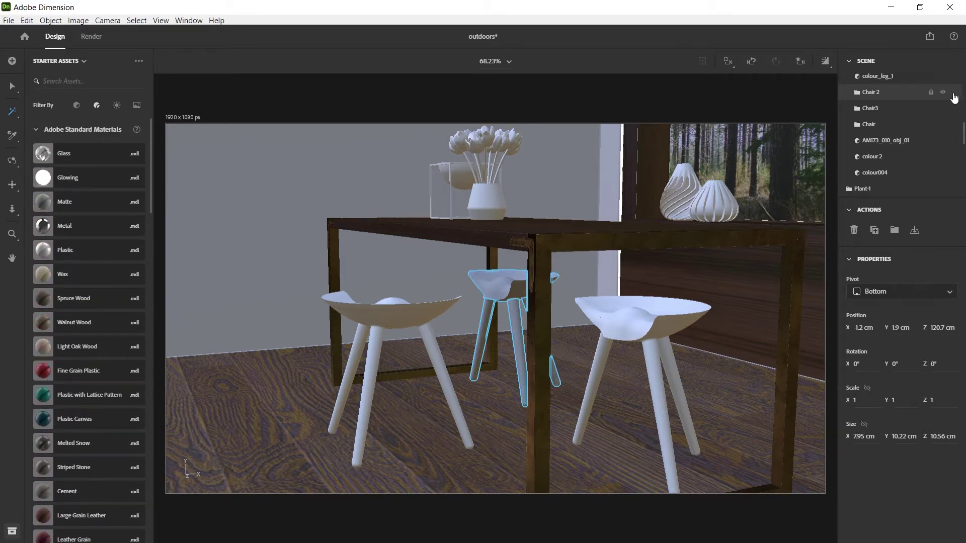
Try a lighter grey base colour, CFCFCF, on the Matte material of Chair 2's seat, map_colour
{"action": "left_click", "coordinate": [858, 93]}
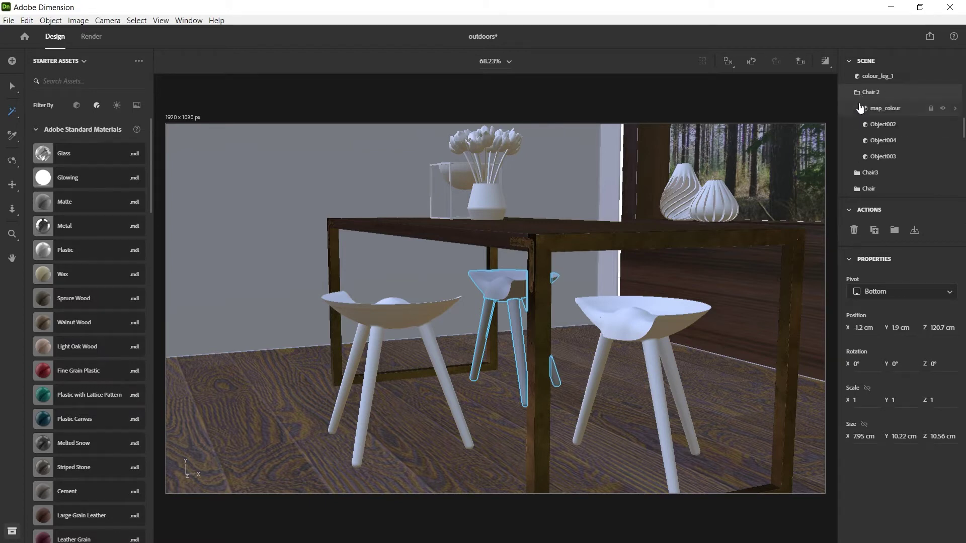
{"action": "left_click", "coordinate": [956, 111]}
{"action": "left_click", "coordinate": [952, 283]}
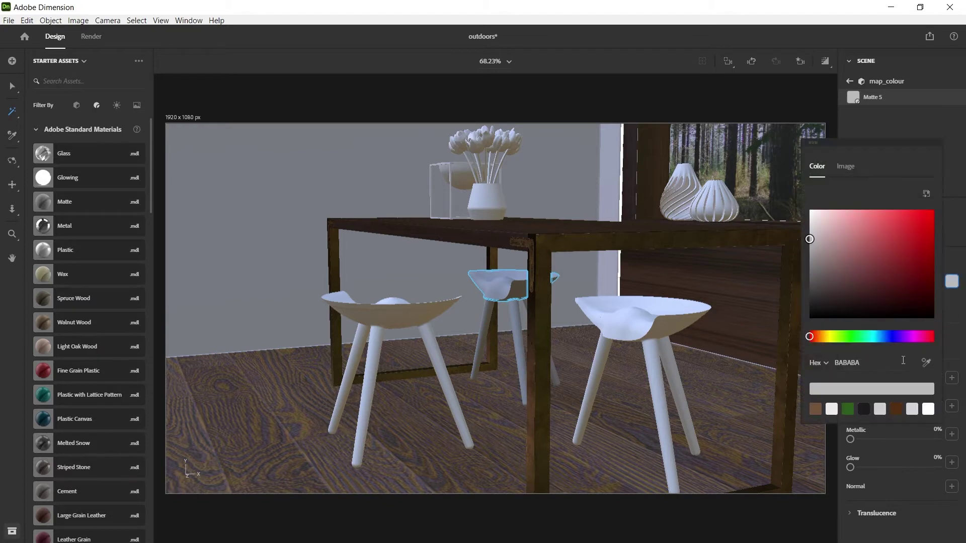
{"action": "left_click", "coordinate": [880, 409]}
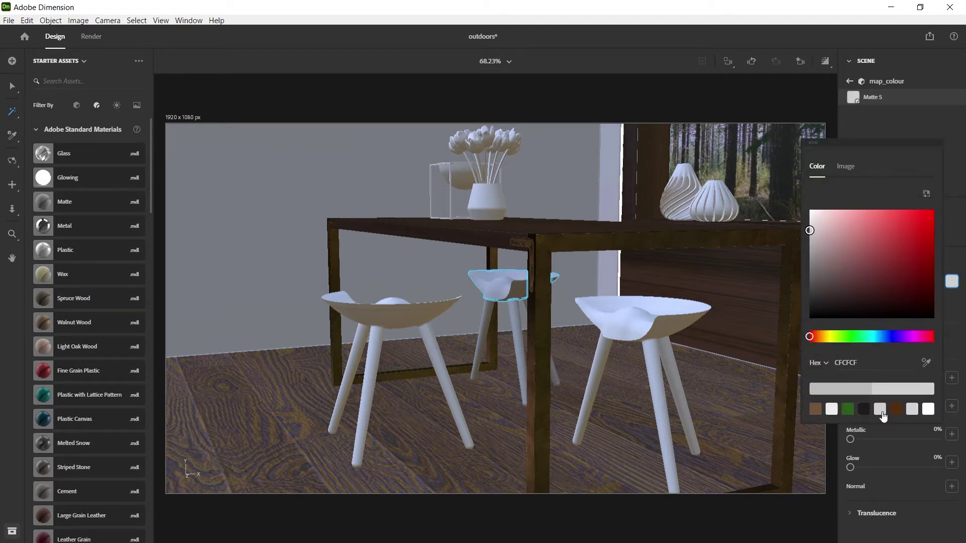
{"action": "left_click", "coordinate": [849, 83]}
{"action": "left_click", "coordinate": [908, 59]}
Collapse Chair 2 and expand Chair3, then apply a fresh Matte material to the still-selected map_colour seat
{"action": "scroll", "coordinate": [924, 144], "scroll_direction": "down", "scroll_amount": 3}
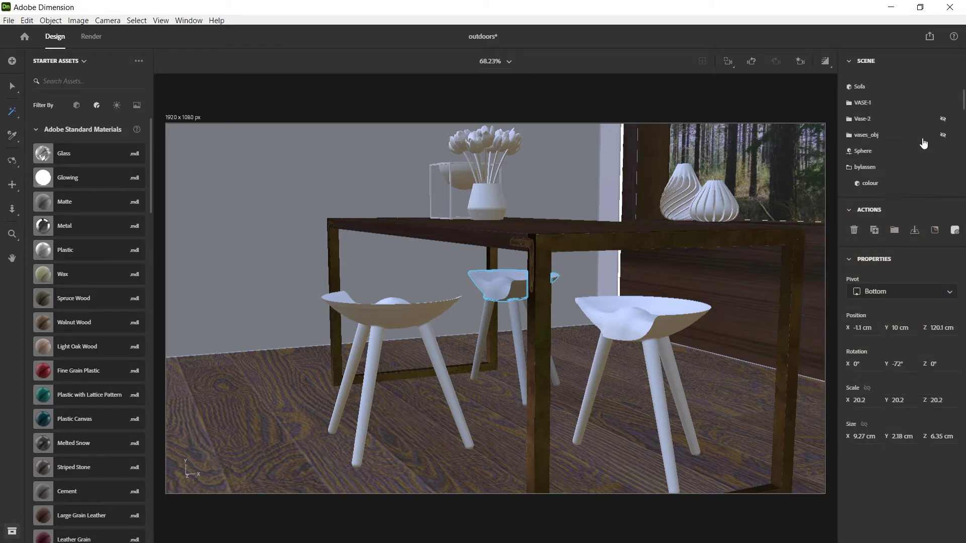
{"action": "scroll", "coordinate": [924, 144], "scroll_direction": "down", "scroll_amount": 3}
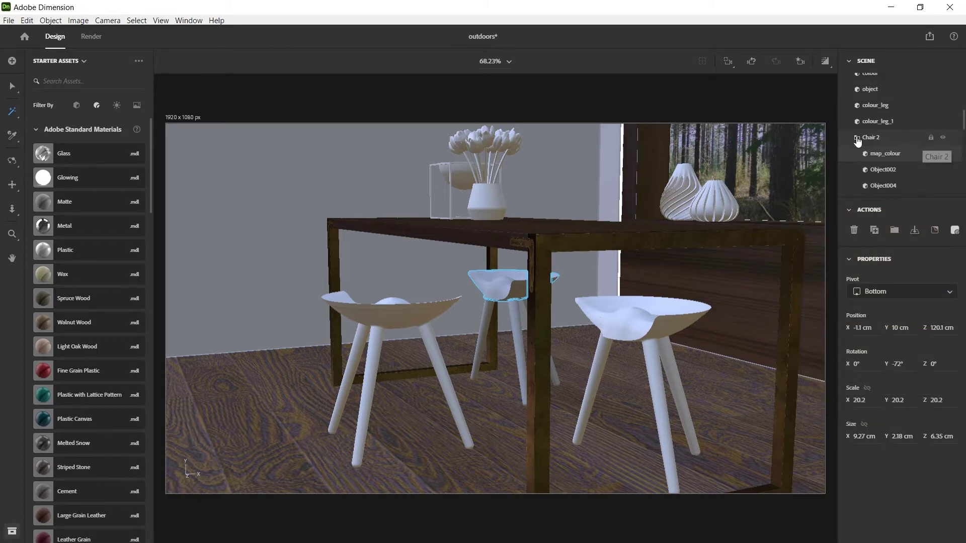
{"action": "left_click", "coordinate": [857, 138]}
{"action": "left_click", "coordinate": [857, 154]}
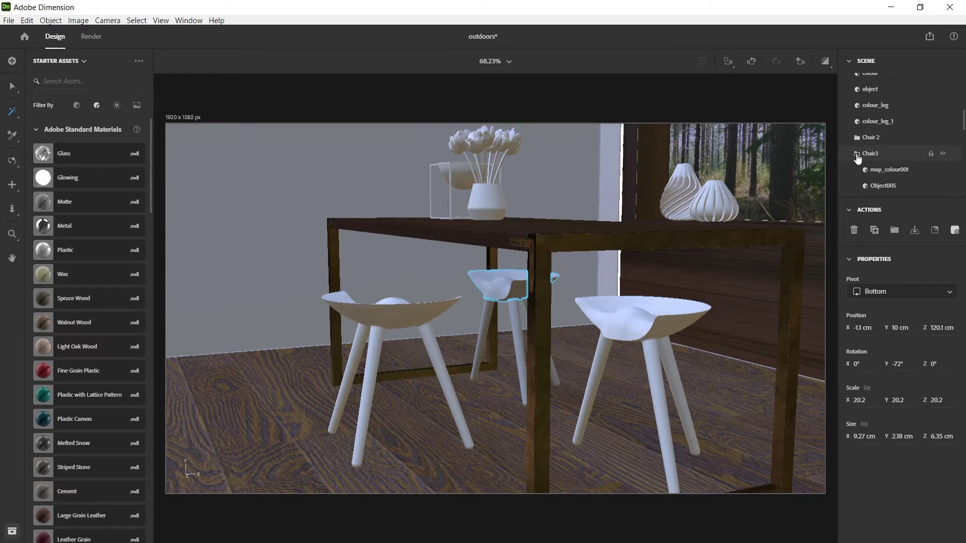
{"action": "left_click", "coordinate": [82, 210]}
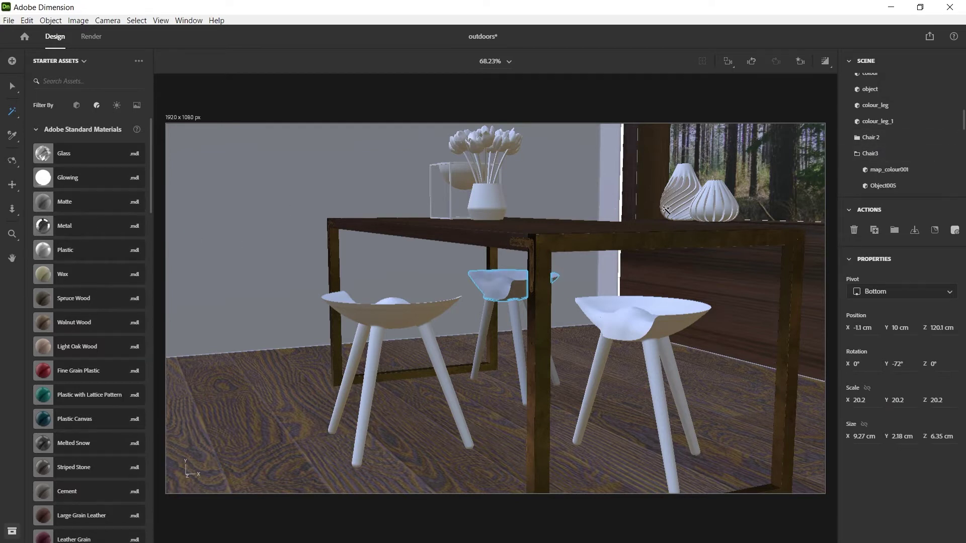
Try to set the base colour of map_colour's reapplied Matte material to CFCFCF
{"action": "left_click", "coordinate": [952, 282]}
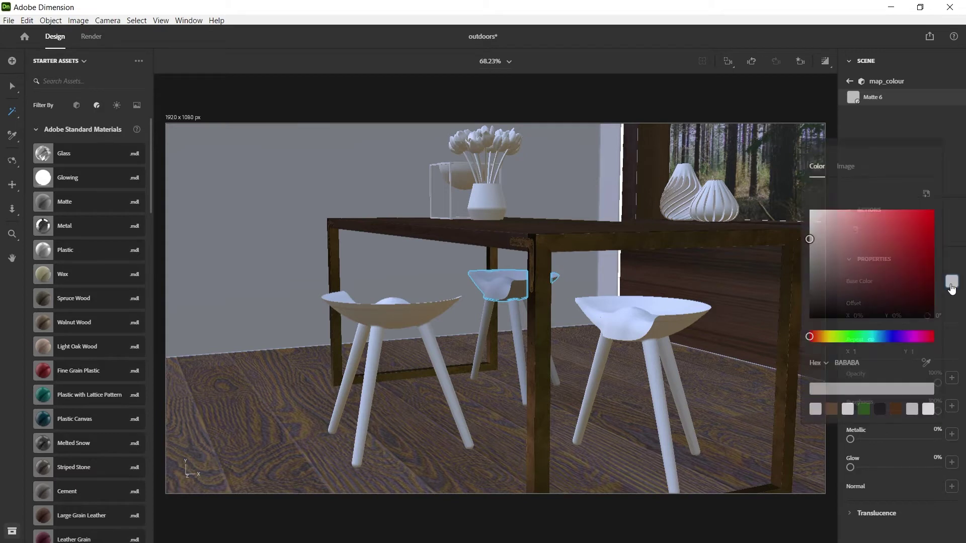
{"action": "left_click", "coordinate": [815, 410]}
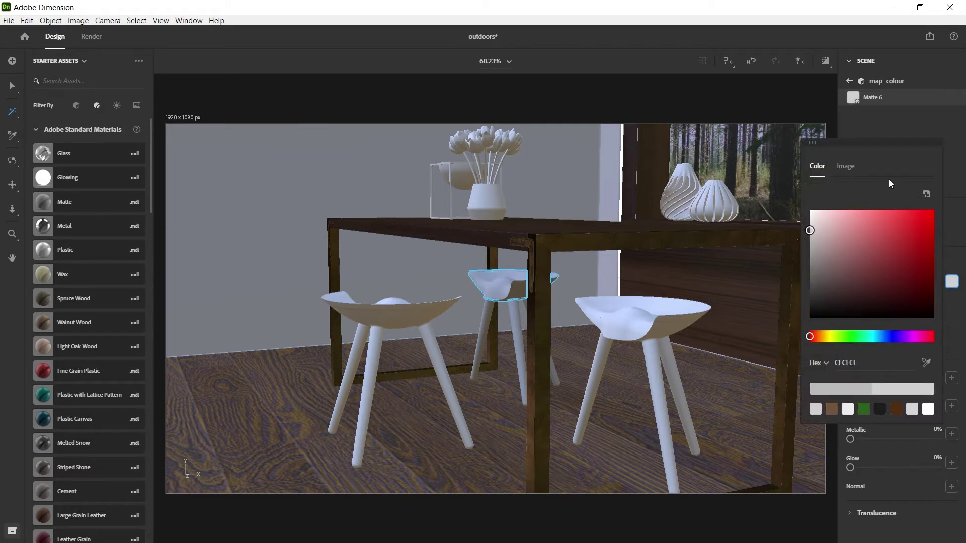
{"action": "left_click", "coordinate": [891, 122]}
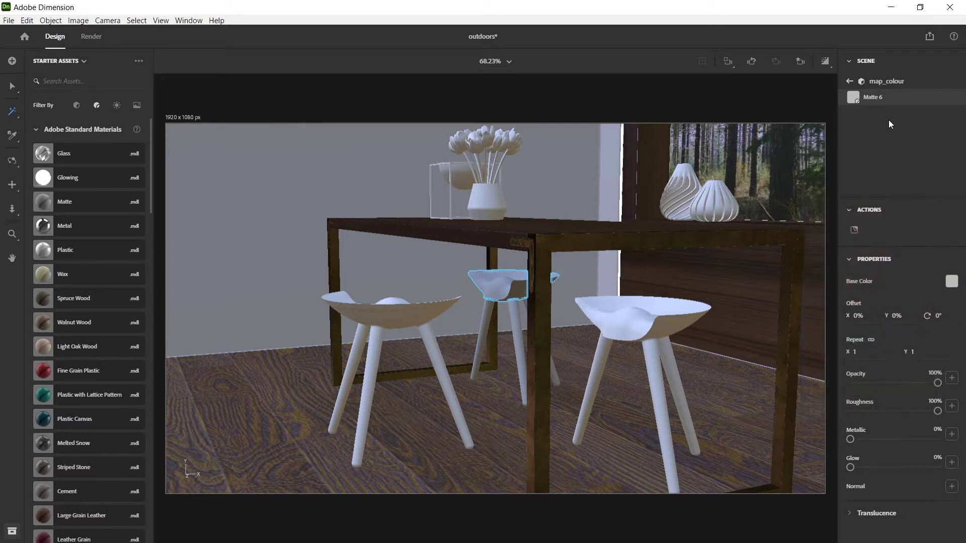
{"action": "left_click", "coordinate": [851, 82]}
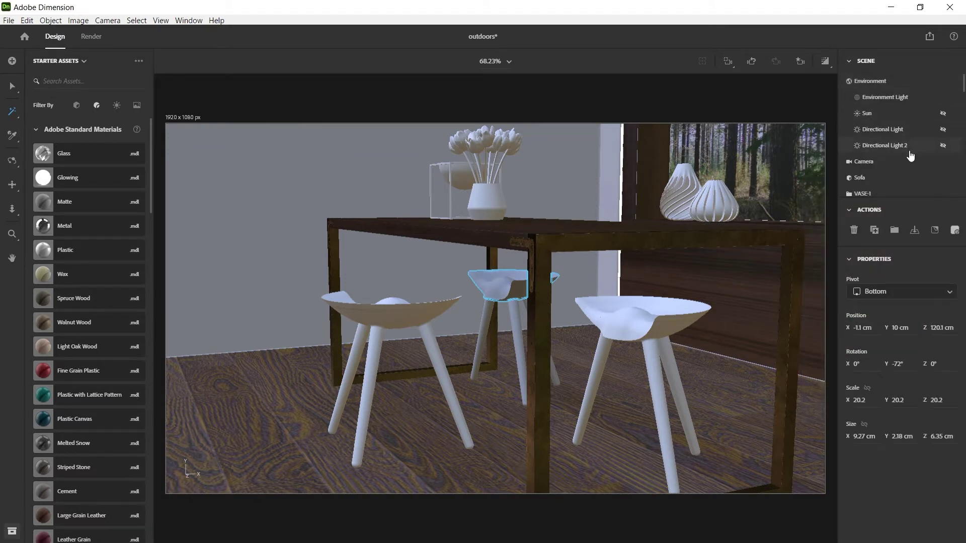
Try the near-white base colour EDEDED on the Matte material of the map_colour seat in Chair 2
{"action": "scroll", "coordinate": [908, 153], "scroll_direction": "down", "scroll_amount": 3}
{"action": "scroll", "coordinate": [910, 155], "scroll_direction": "up", "scroll_amount": 3}
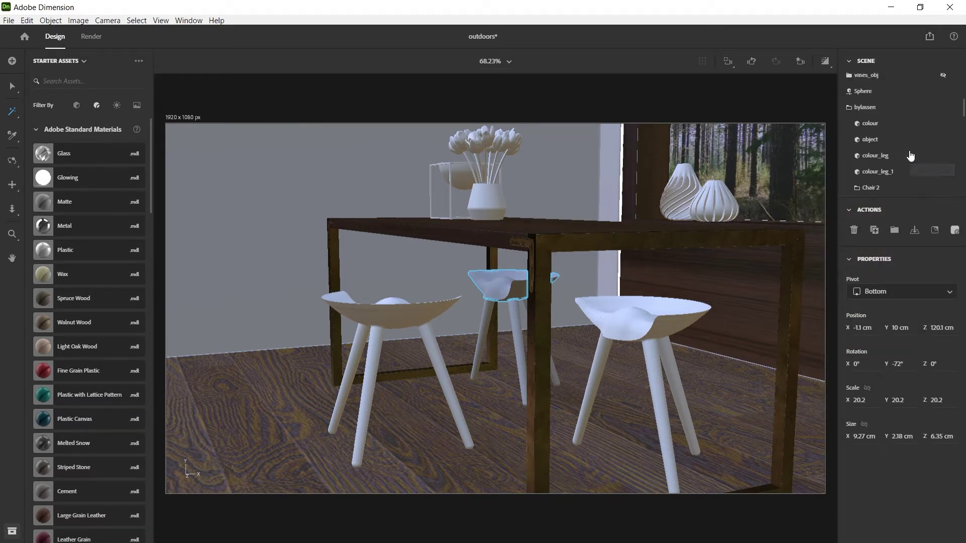
{"action": "scroll", "coordinate": [904, 160], "scroll_direction": "down", "scroll_amount": 3}
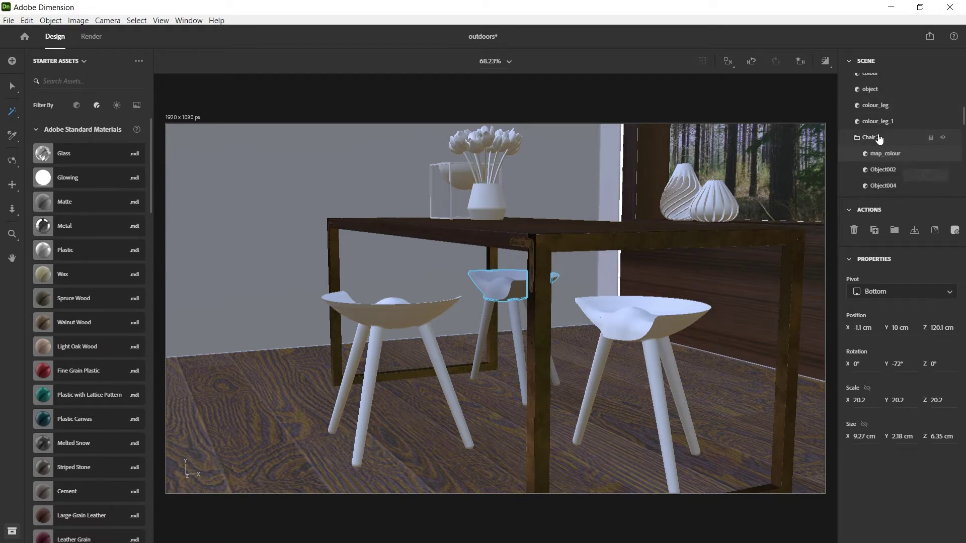
{"action": "left_click", "coordinate": [878, 137]}
{"action": "left_click", "coordinate": [904, 155]}
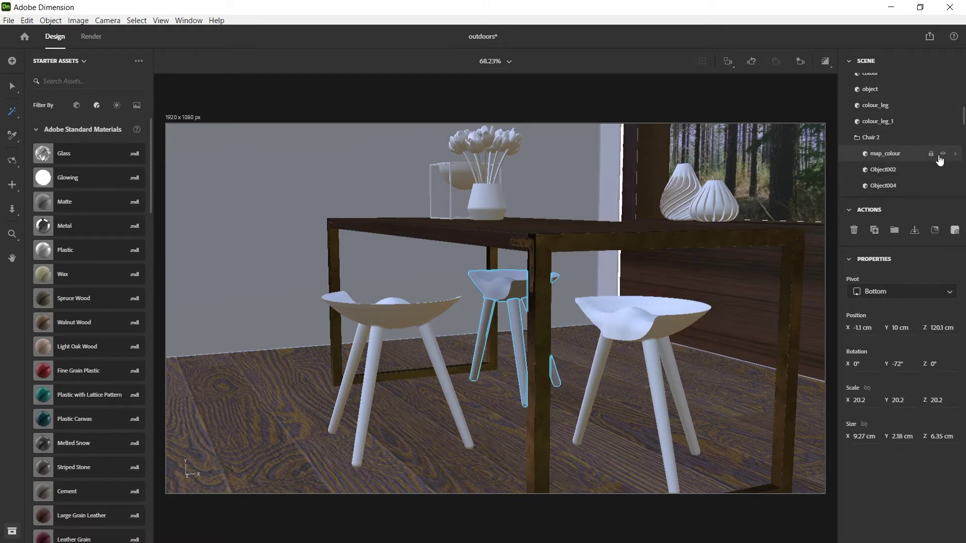
{"action": "left_click", "coordinate": [956, 157]}
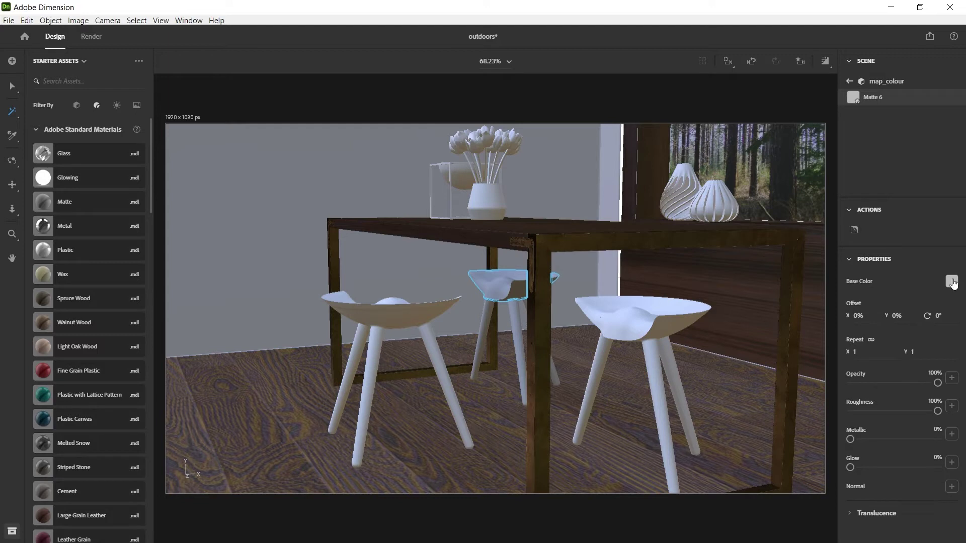
{"action": "left_click", "coordinate": [951, 283]}
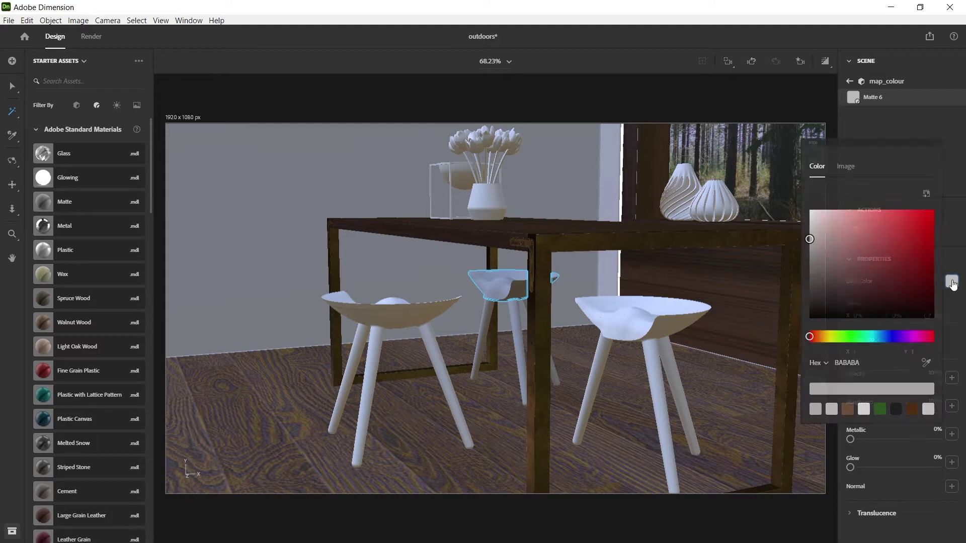
{"action": "left_click", "coordinate": [864, 410]}
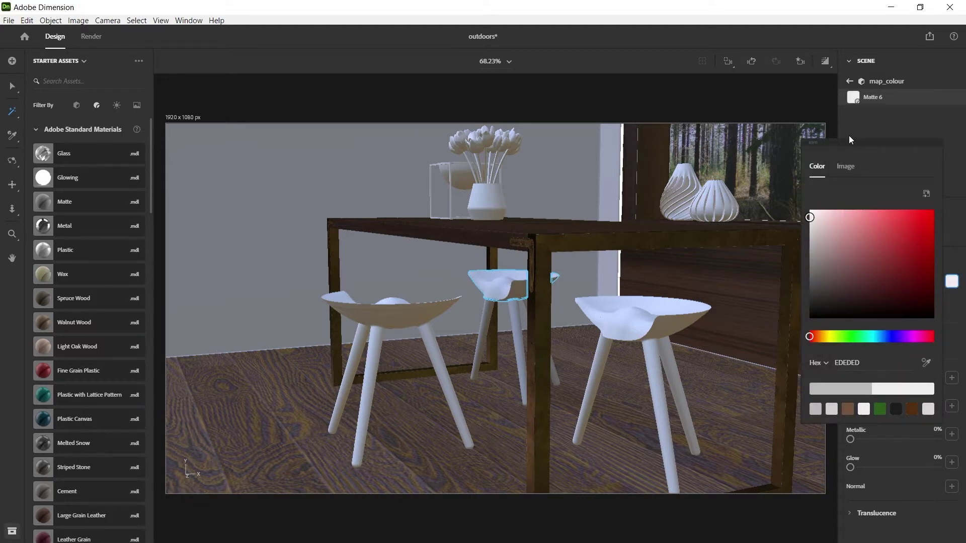
{"action": "left_click", "coordinate": [870, 116]}
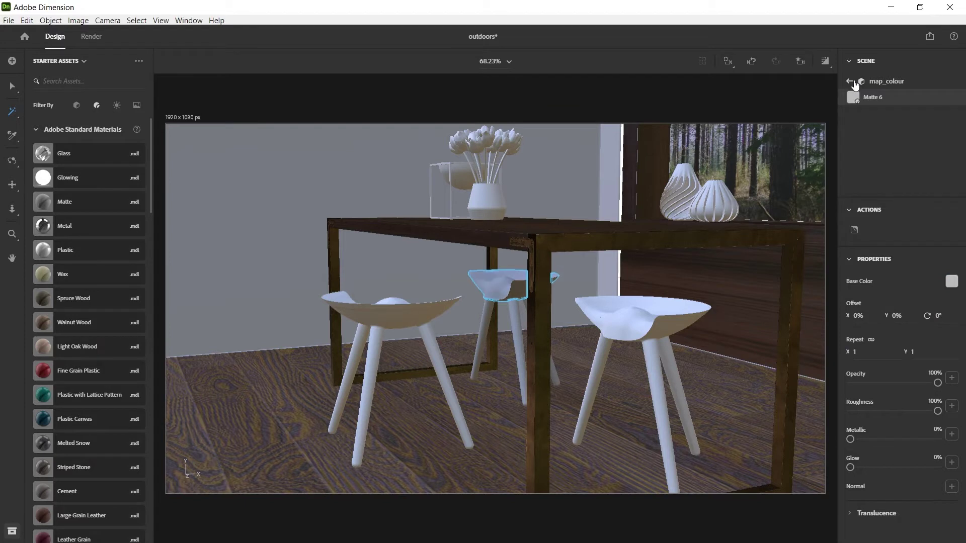
{"action": "left_click", "coordinate": [852, 82]}
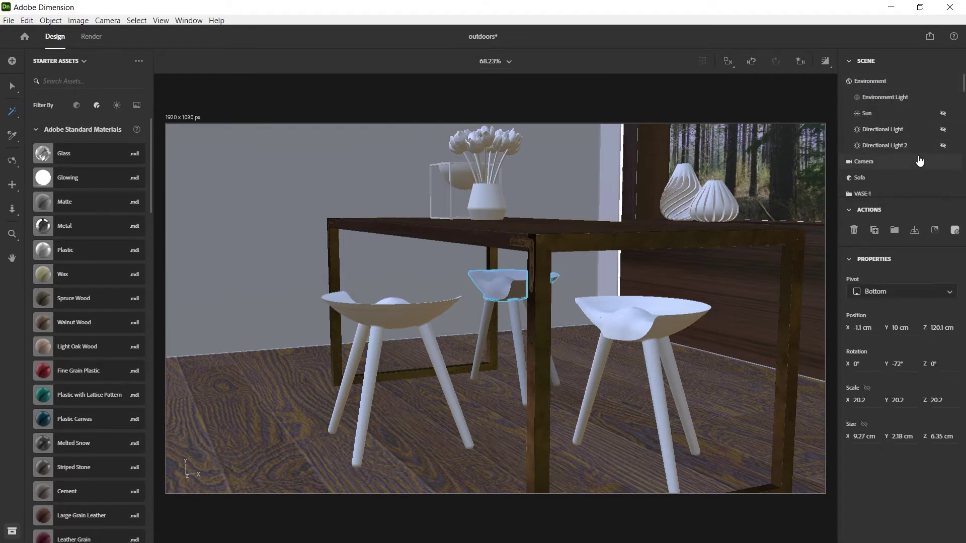
Set the base colour of the Matte material on Chair 2's map_colour seat to EDEDED
{"action": "scroll", "coordinate": [900, 160], "scroll_direction": "down", "scroll_amount": 5}
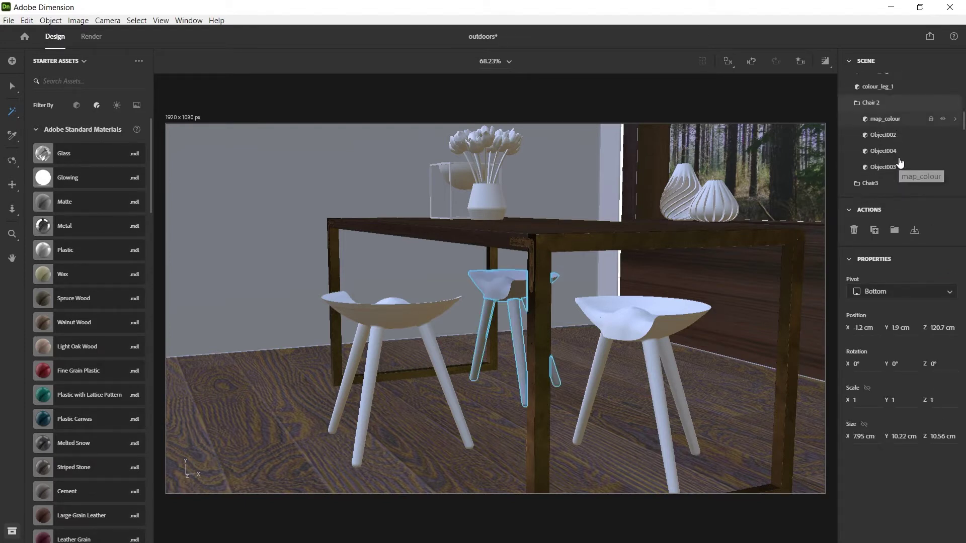
{"action": "scroll", "coordinate": [900, 160], "scroll_direction": "down", "scroll_amount": 2}
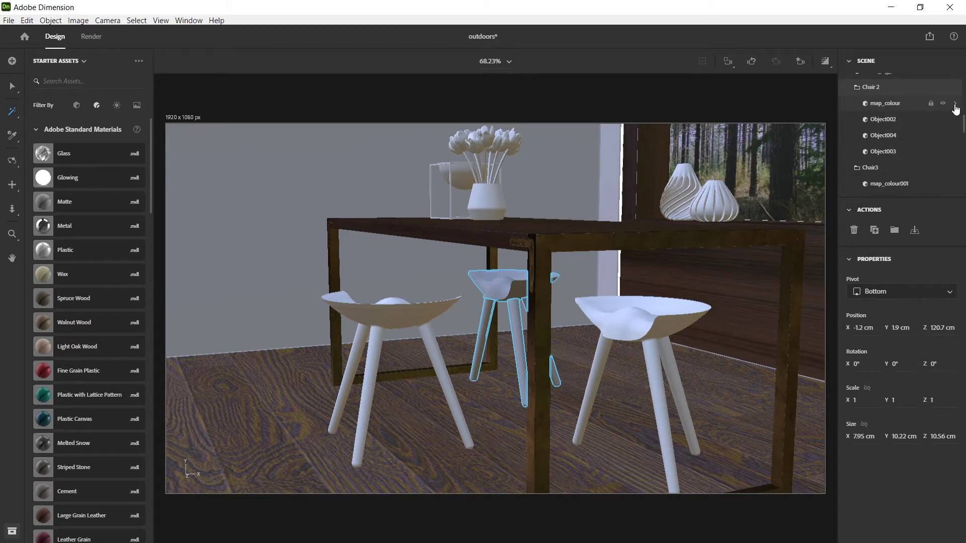
{"action": "double_click", "coordinate": [954, 108]}
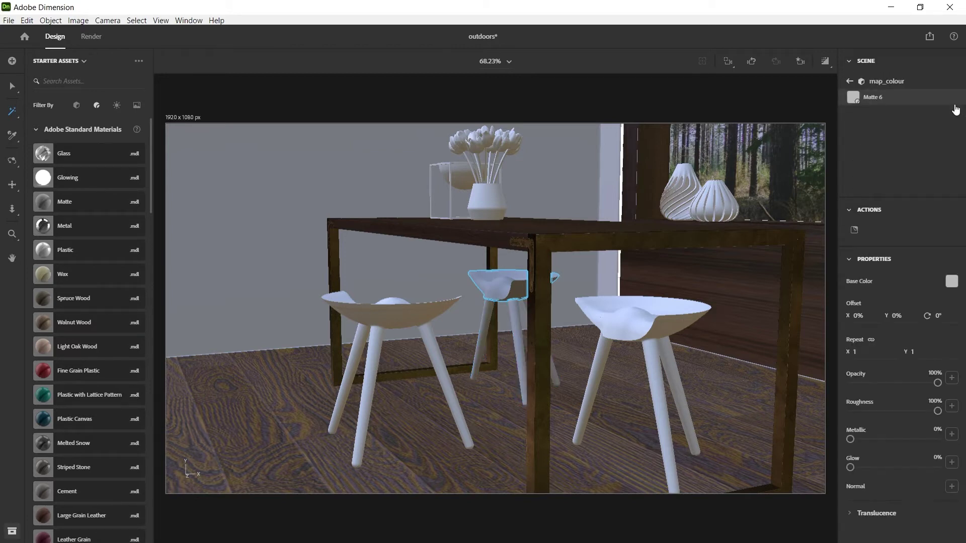
{"action": "left_click", "coordinate": [952, 282]}
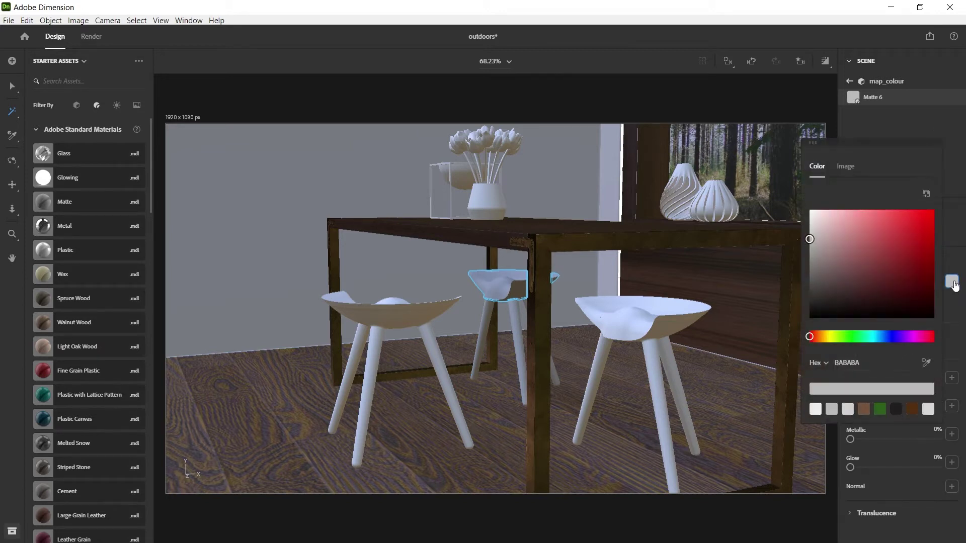
{"action": "left_click", "coordinate": [815, 410]}
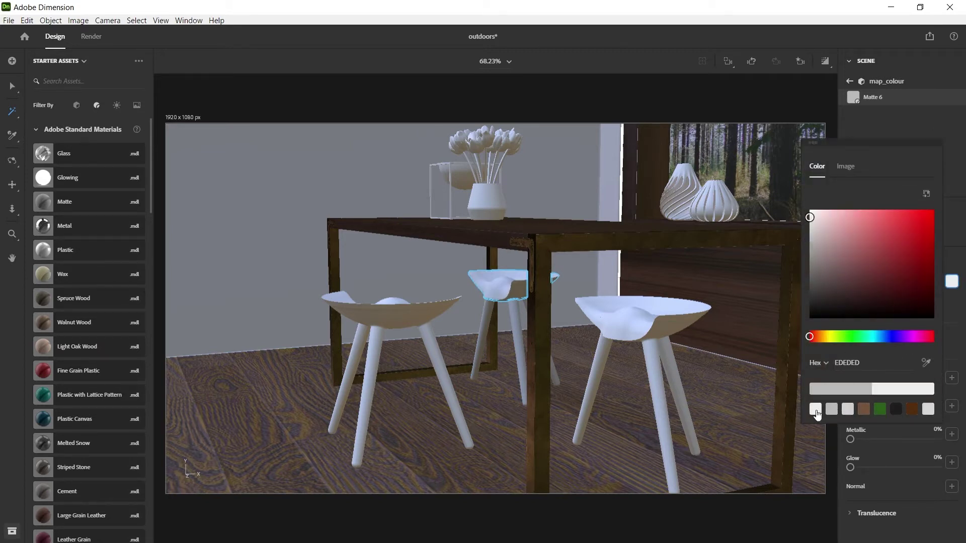
{"action": "left_click", "coordinate": [874, 125]}
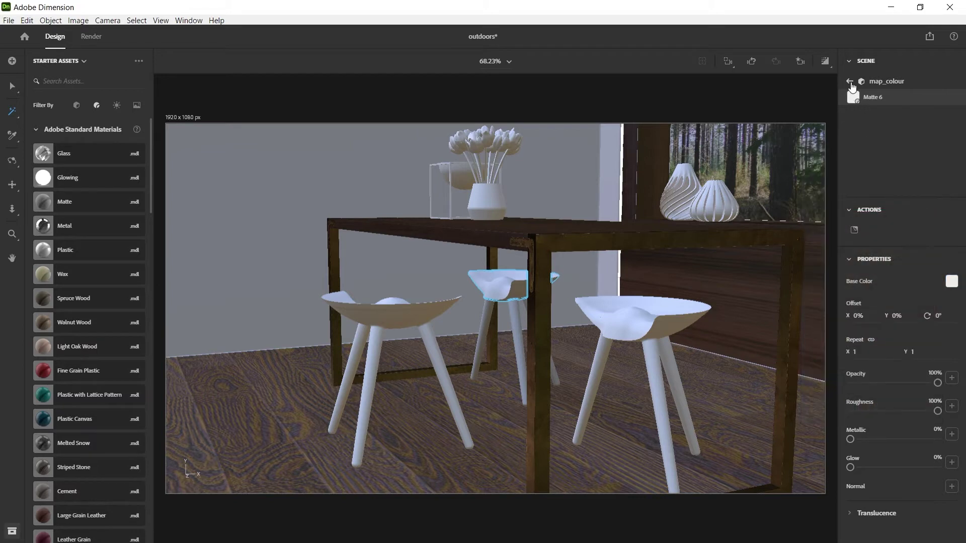
{"action": "left_click", "coordinate": [850, 81]}
Collapse the Chair 2 group and apply the Matte material to the whole Chair3 group
{"action": "scroll", "coordinate": [896, 140], "scroll_direction": "down", "scroll_amount": 8}
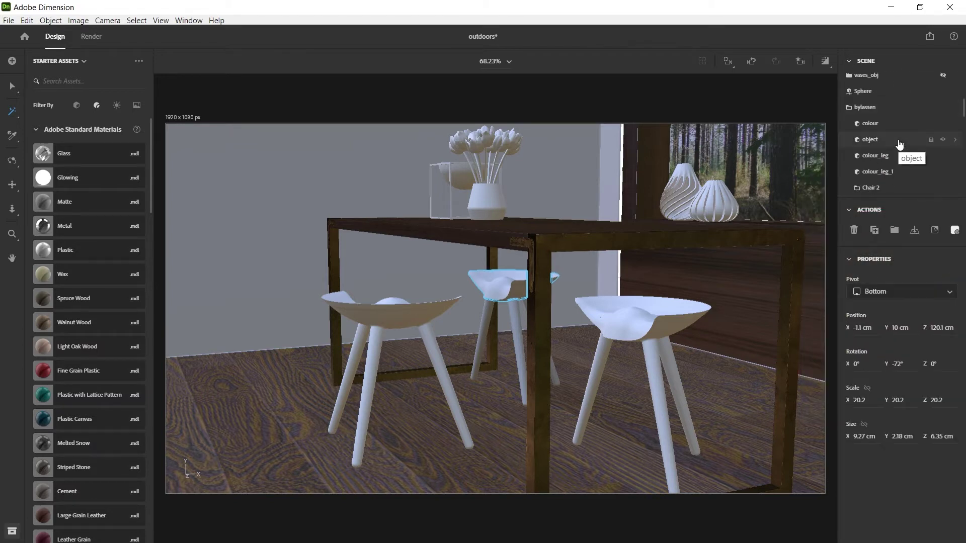
{"action": "left_click", "coordinate": [857, 87]}
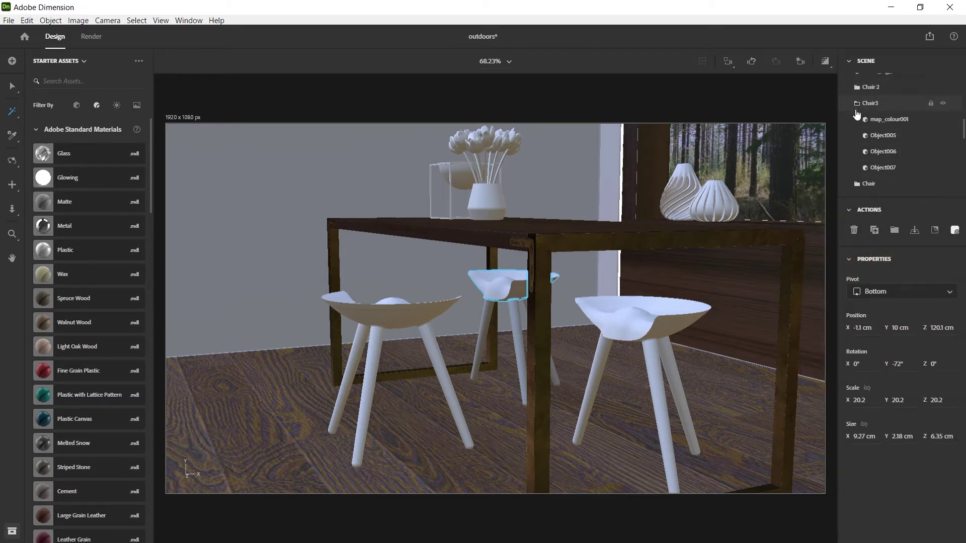
{"action": "left_click", "coordinate": [870, 104]}
{"action": "left_click", "coordinate": [956, 120]}
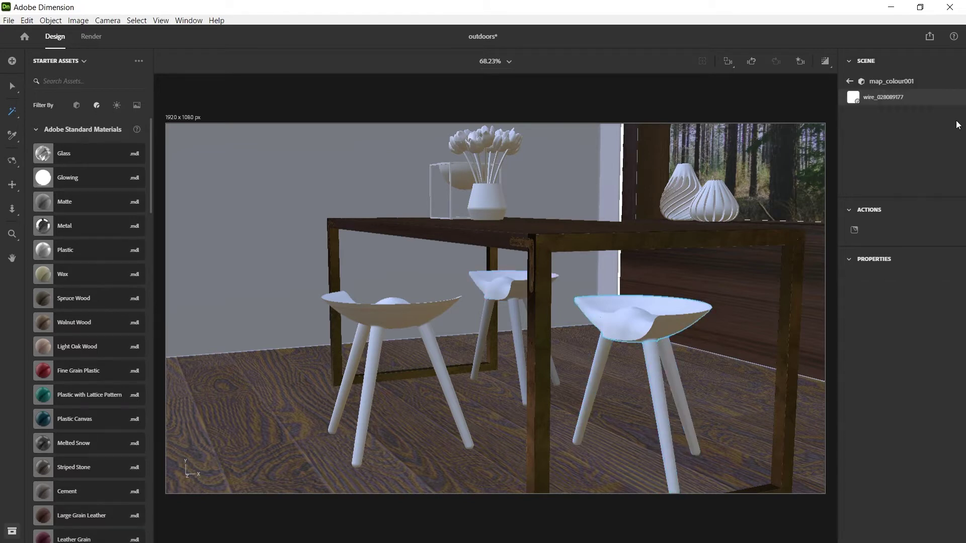
{"action": "left_click", "coordinate": [850, 81]}
{"action": "scroll", "coordinate": [895, 166], "scroll_direction": "down", "scroll_amount": 8}
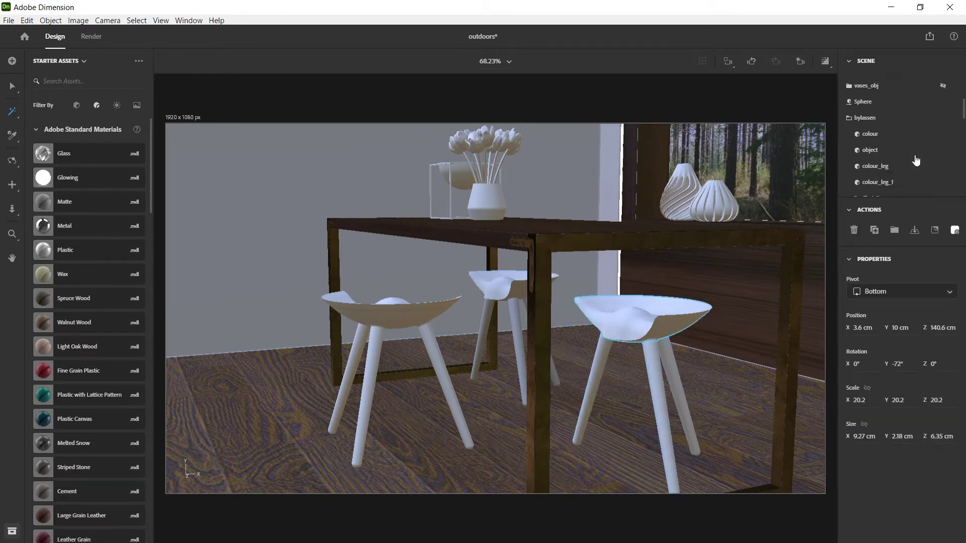
{"action": "scroll", "coordinate": [916, 160], "scroll_direction": "down", "scroll_amount": 3}
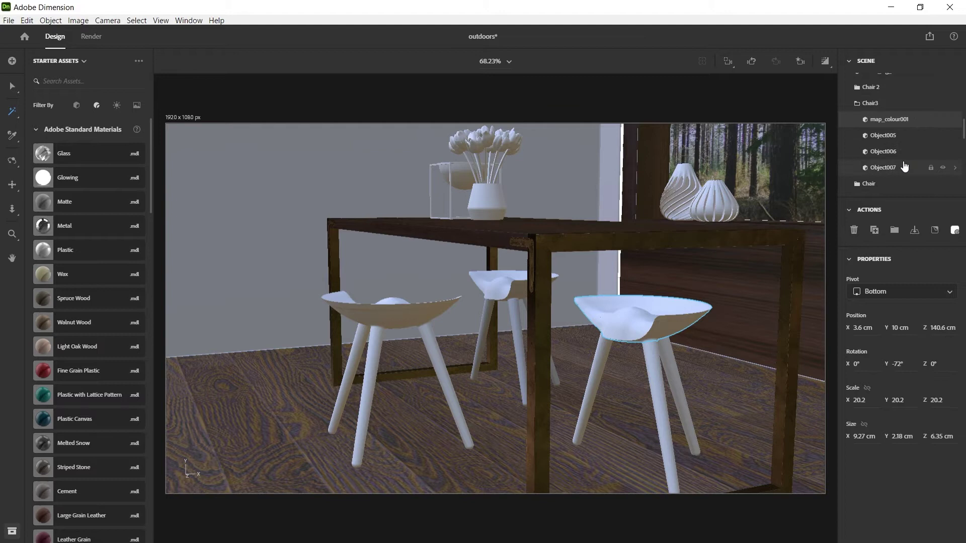
{"action": "left_click", "coordinate": [869, 103]}
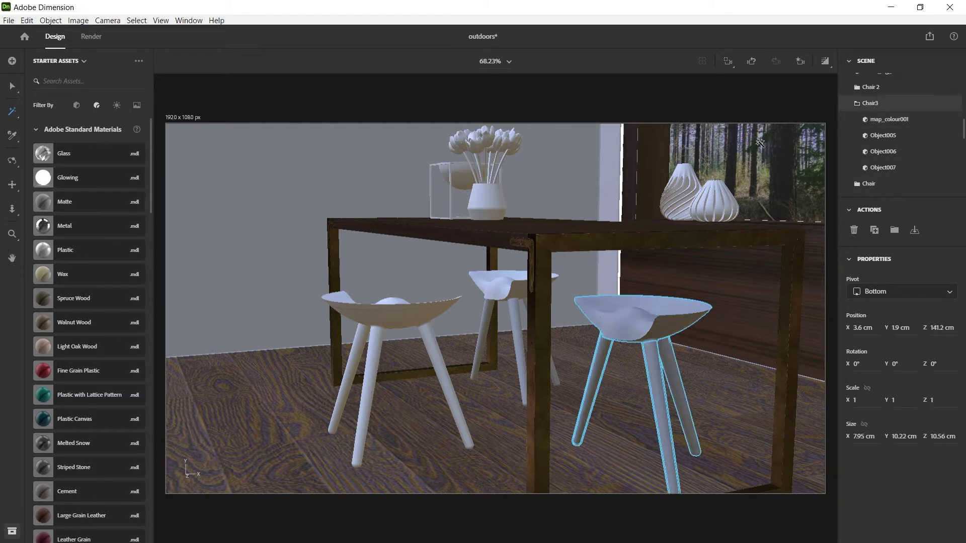
Set the base colour of Chair3's Matte material to EDEDED through its map_colour001 seat
{"action": "left_click", "coordinate": [955, 120]}
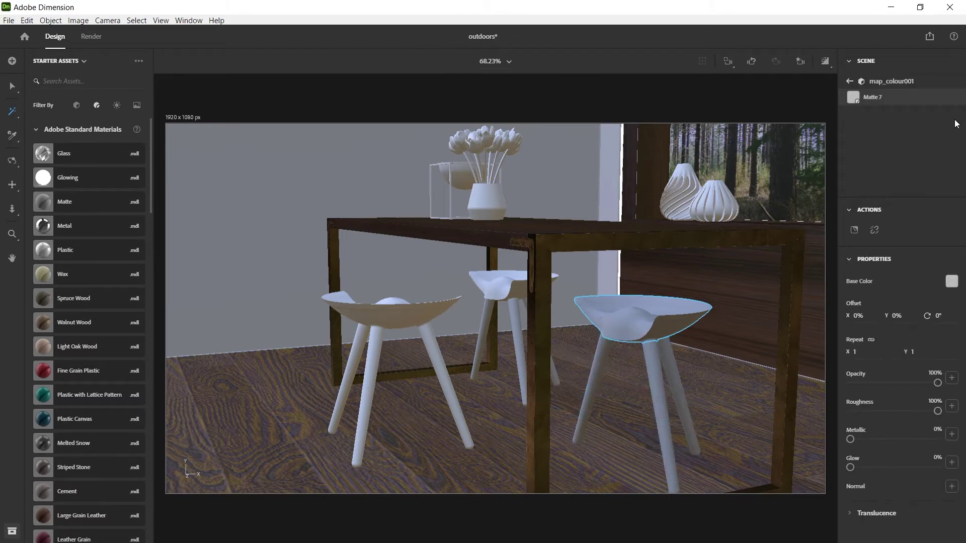
{"action": "left_click", "coordinate": [952, 284]}
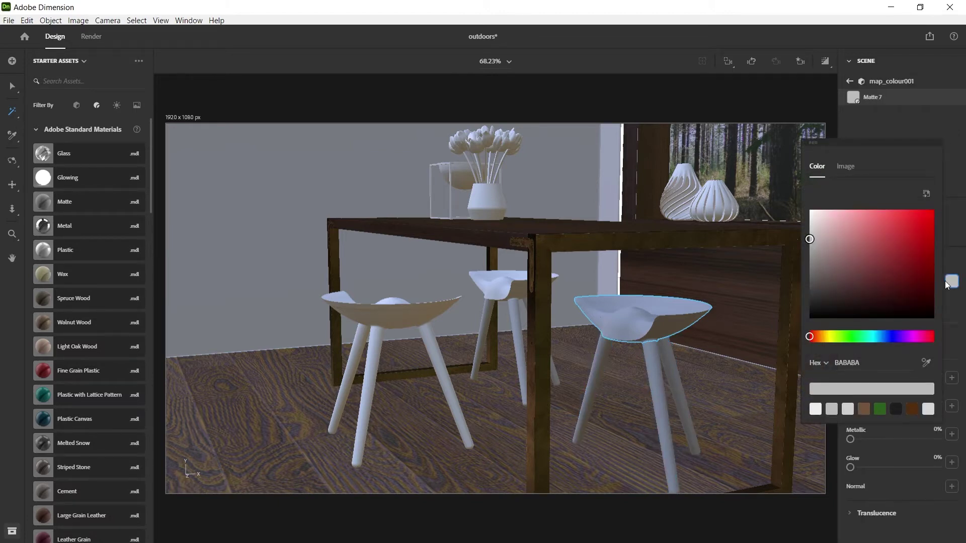
{"action": "left_click", "coordinate": [815, 411]}
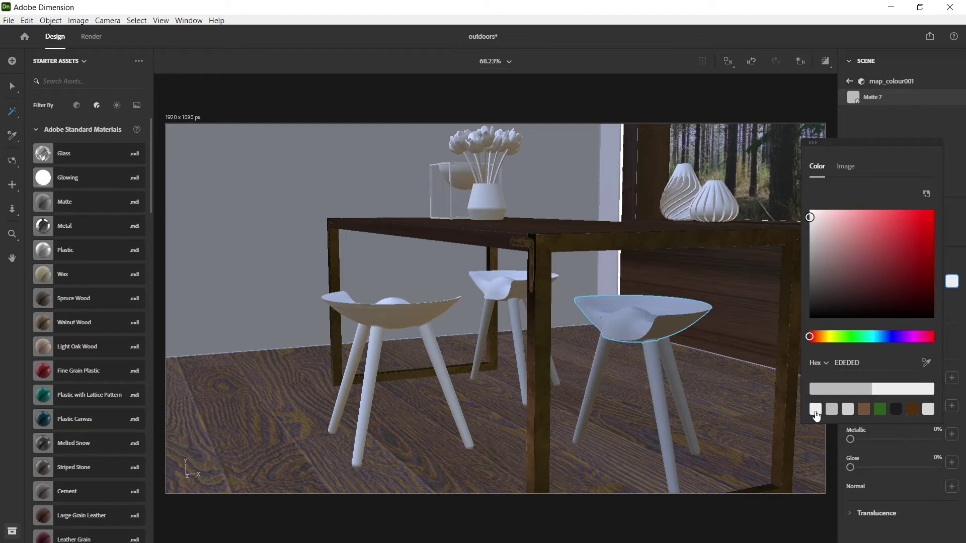
{"action": "left_click", "coordinate": [884, 120]}
{"action": "left_click", "coordinate": [850, 82]}
Collapse the Chair3 group and apply the Matte material to the whole Chair group
{"action": "scroll", "coordinate": [906, 151], "scroll_direction": "down", "scroll_amount": 8}
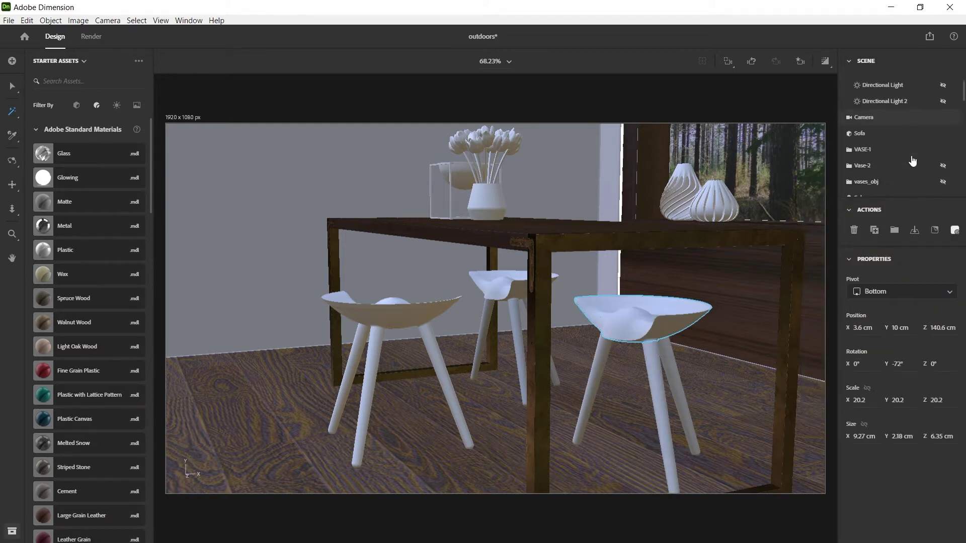
{"action": "left_click", "coordinate": [857, 104]}
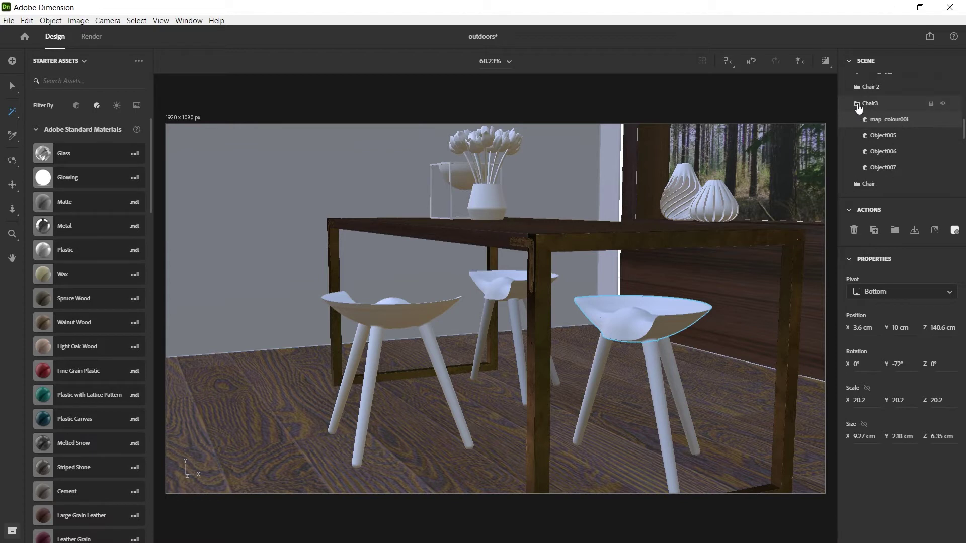
{"action": "left_click", "coordinate": [870, 122]}
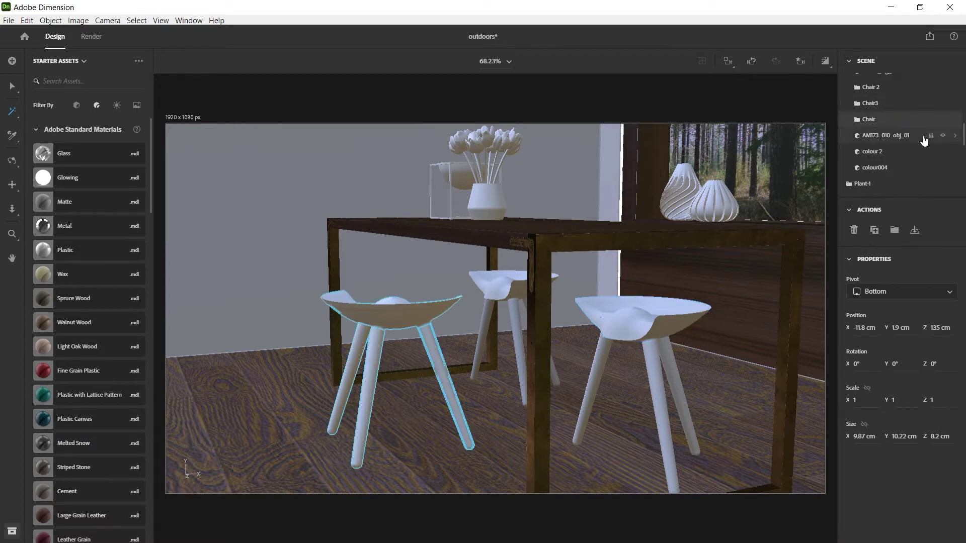
{"action": "left_click", "coordinate": [71, 201]}
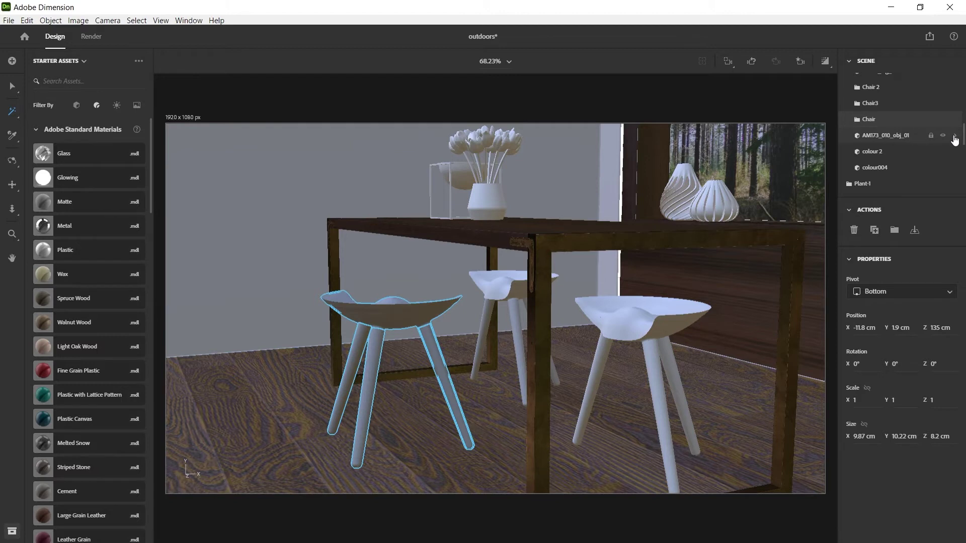
Expand the Chair group and set the base colour of map_colour002's Matte material to EDEDED
{"action": "left_click", "coordinate": [859, 121]}
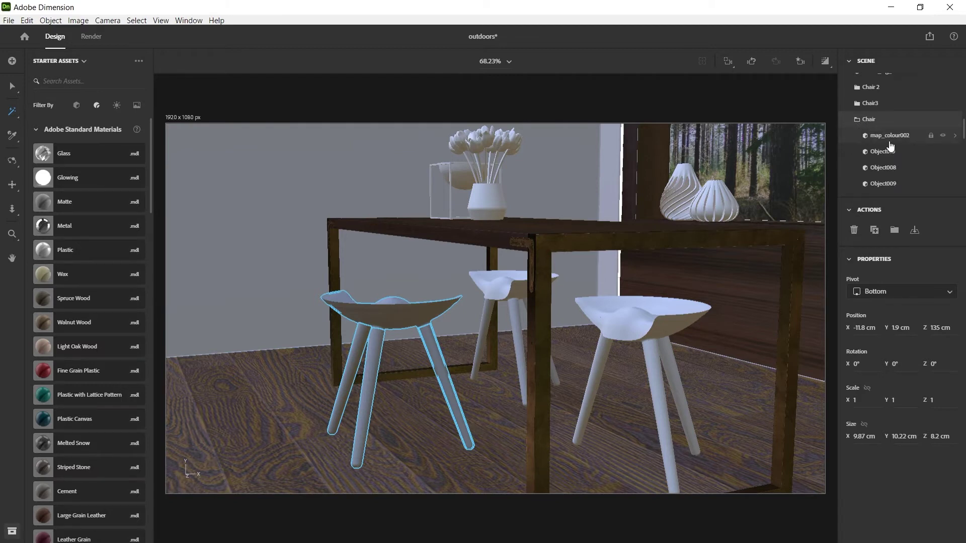
{"action": "left_click", "coordinate": [898, 141]}
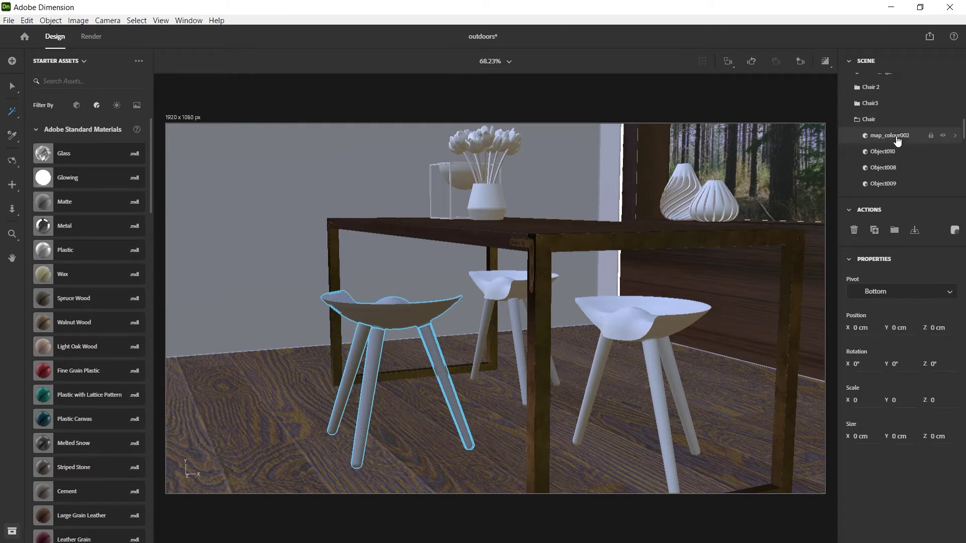
{"action": "left_click", "coordinate": [956, 136]}
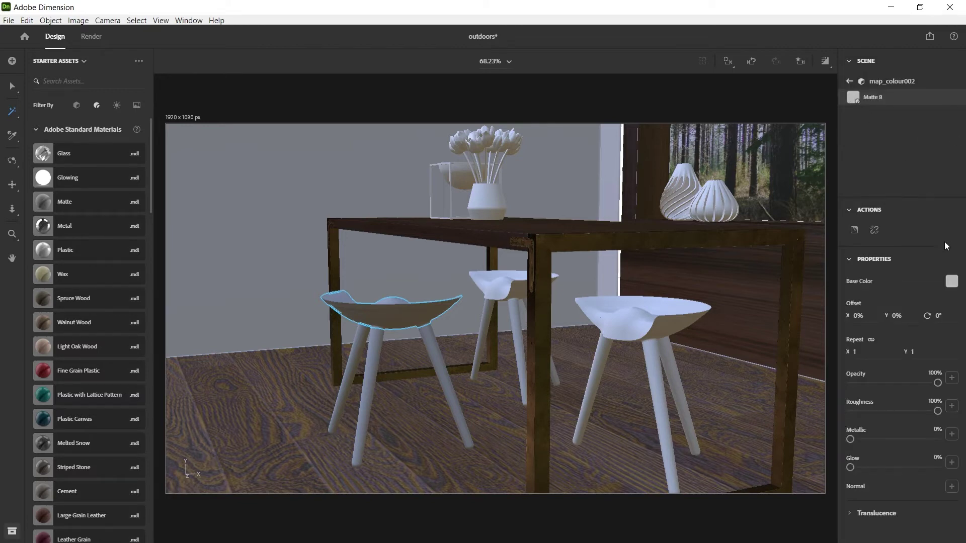
{"action": "left_click", "coordinate": [951, 282]}
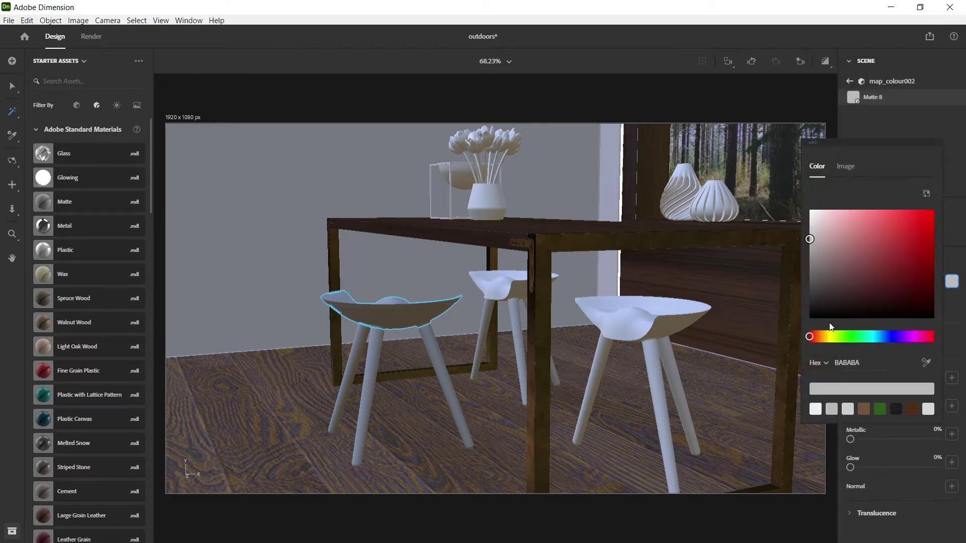
{"action": "left_click", "coordinate": [815, 411]}
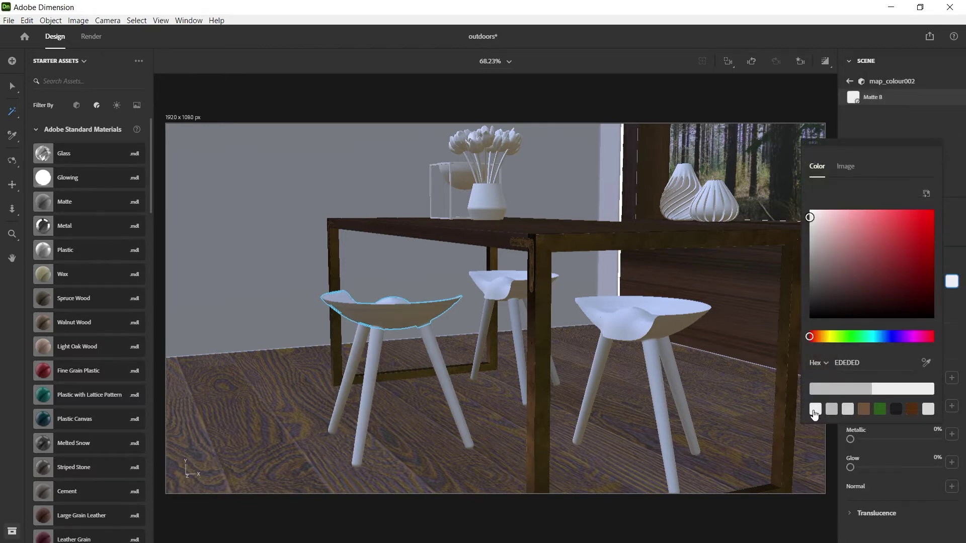
{"action": "left_click", "coordinate": [894, 126]}
Switch the camera to the Main-view bookmark and clear the current selection
{"action": "left_click", "coordinate": [800, 61]}
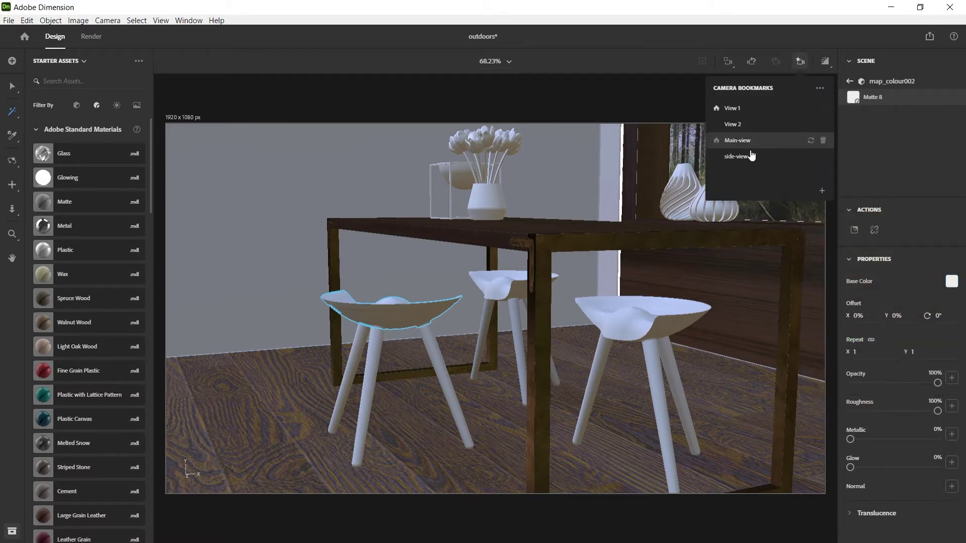
{"action": "left_click", "coordinate": [739, 144]}
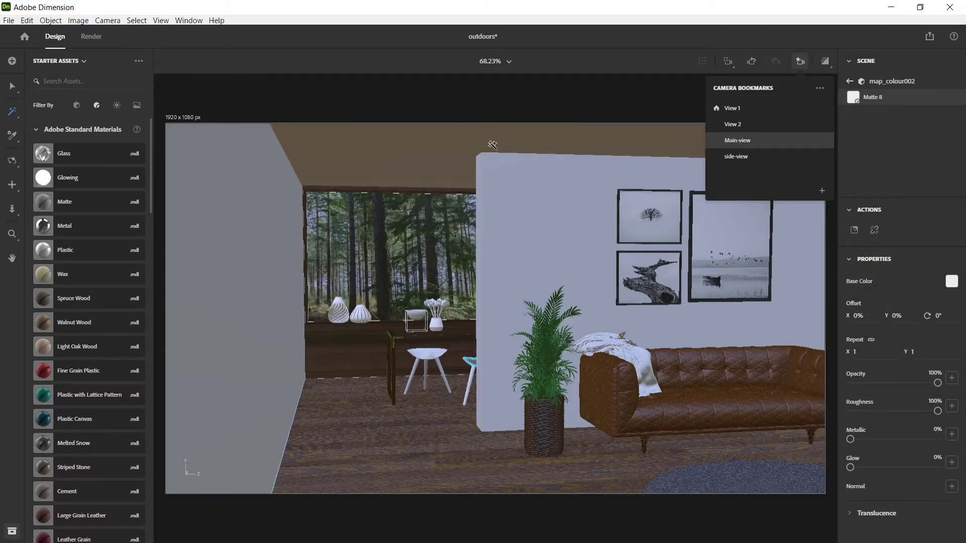
{"action": "left_click", "coordinate": [13, 87]}
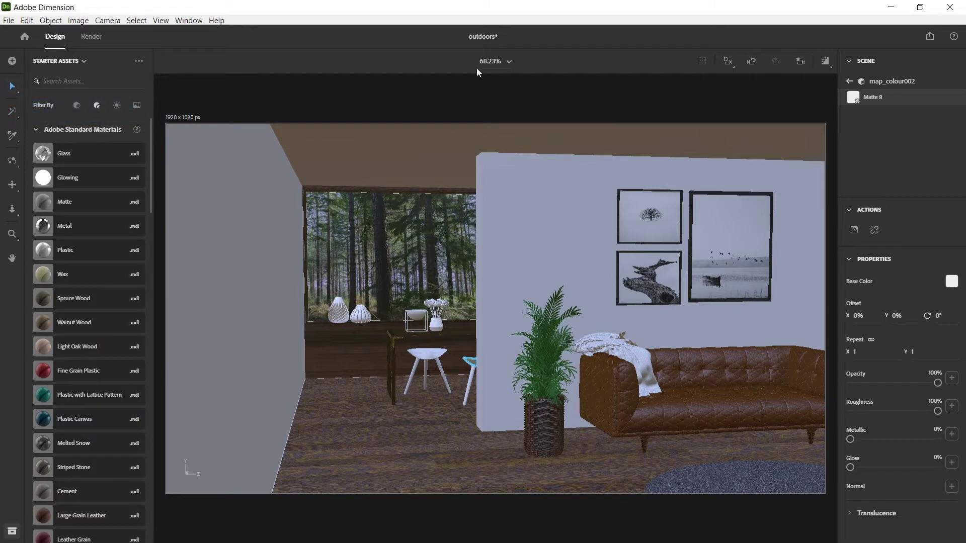
{"action": "left_click", "coordinate": [533, 103]}
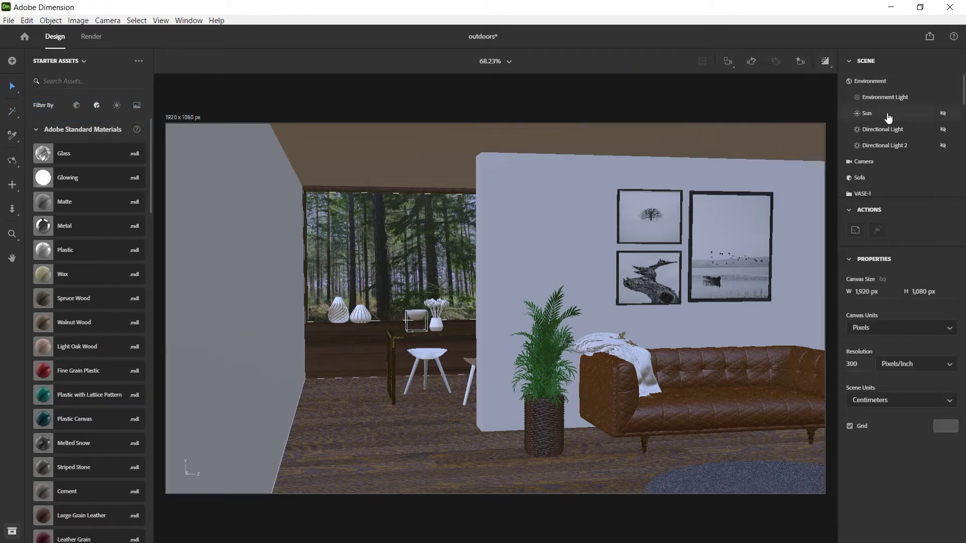
Make Directional Light and Directional Light 2 visible, and check the lit room in the render preview before turning the preview off
{"action": "left_click", "coordinate": [943, 130]}
{"action": "left_click", "coordinate": [944, 145]}
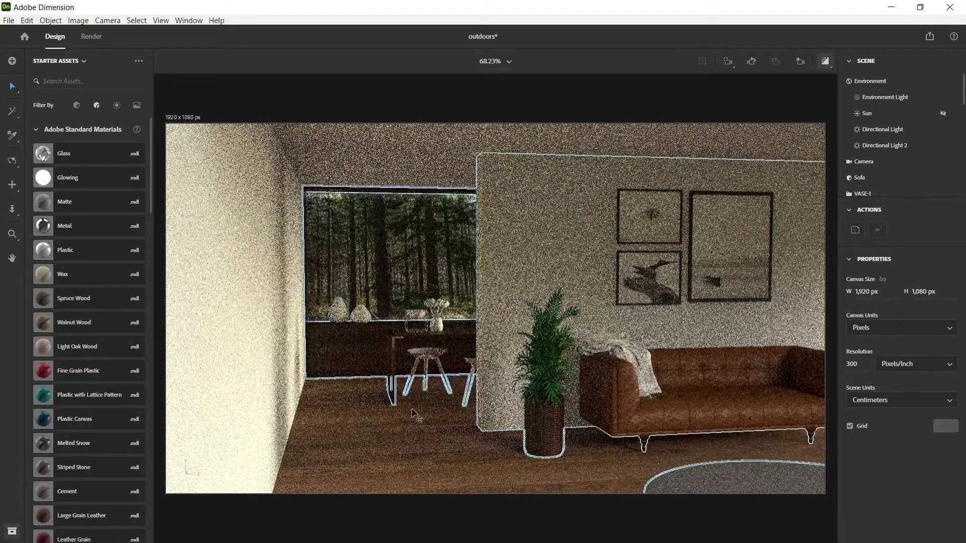
{"action": "left_click", "coordinate": [546, 352]}
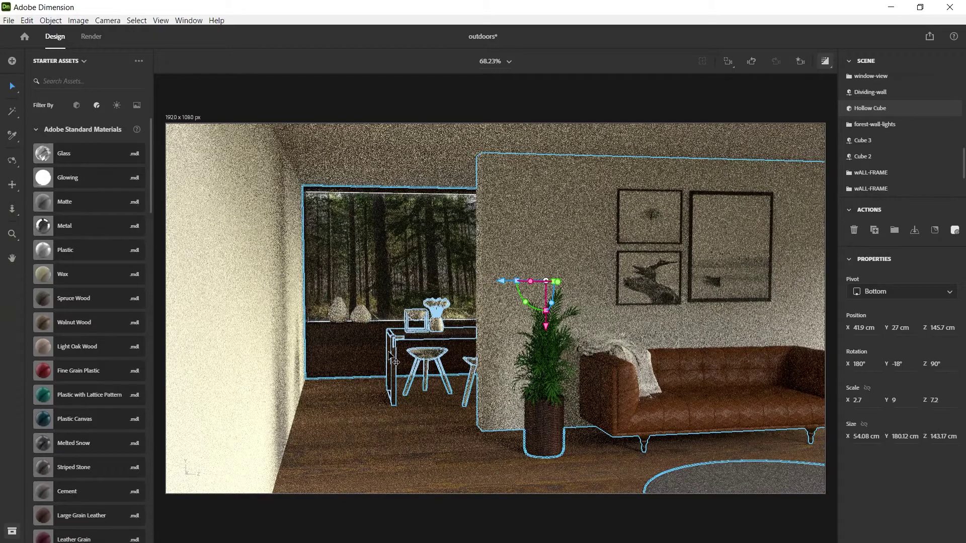
{"action": "left_click", "coordinate": [826, 63]}
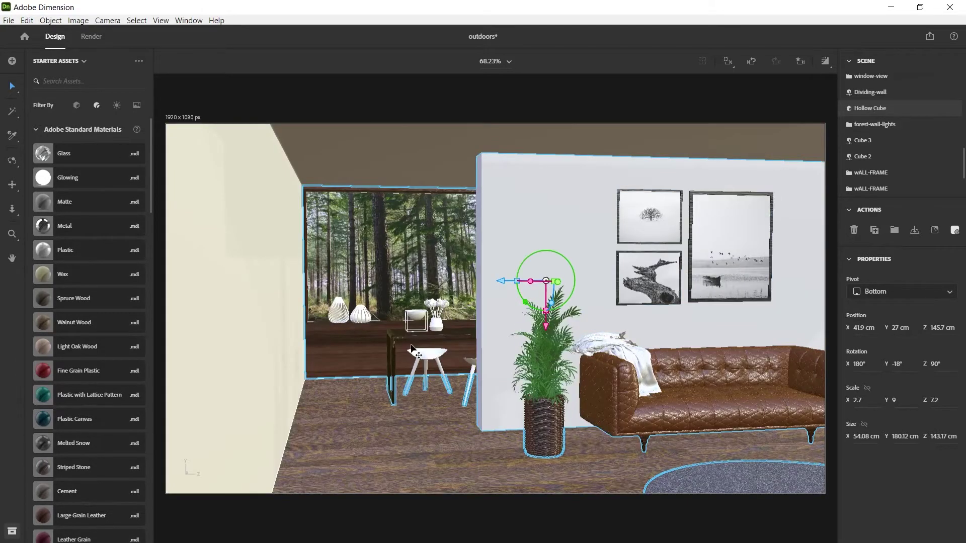
Apply the Brass material to the dining table's legs, colour_leg and colour_leg_1 in the bylassen group
{"action": "left_click", "coordinate": [397, 374]}
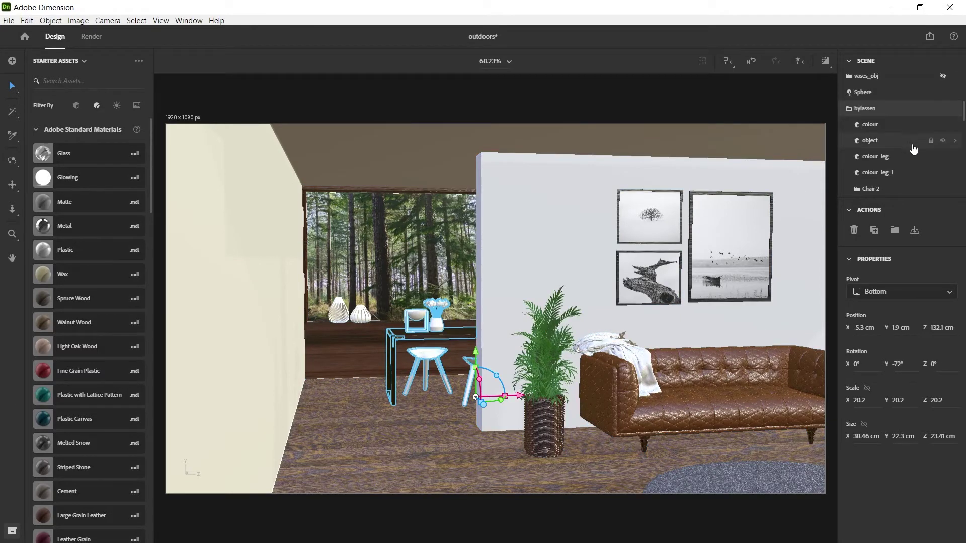
{"action": "scroll", "coordinate": [888, 146], "scroll_direction": "down", "scroll_amount": 1}
{"action": "scroll", "coordinate": [901, 153], "scroll_direction": "up", "scroll_amount": 1}
{"action": "left_click", "coordinate": [892, 160]}
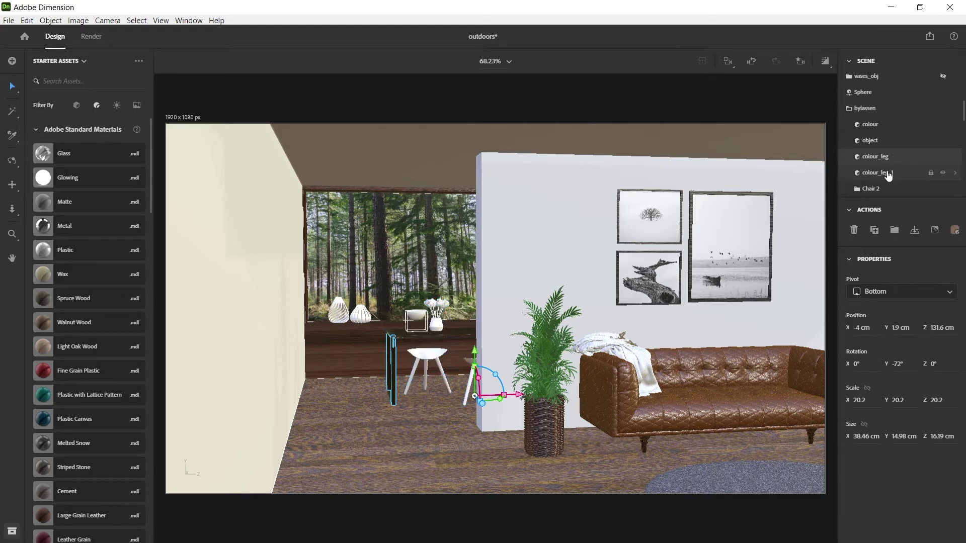
{"action": "left_click", "coordinate": [887, 173]}
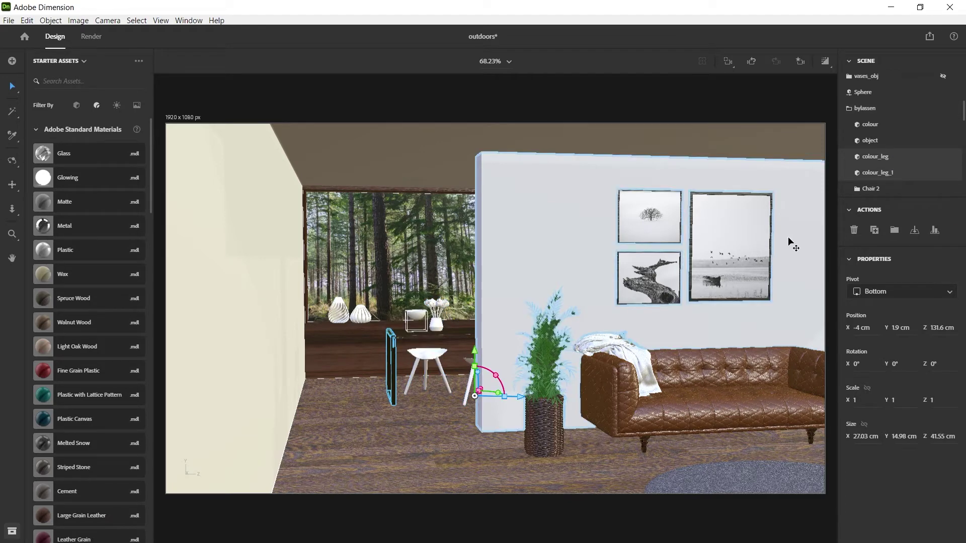
{"action": "key", "text": "1"}
{"action": "left_click_drag", "start_coordinate": [800, 277], "coordinate": [557, 328]}
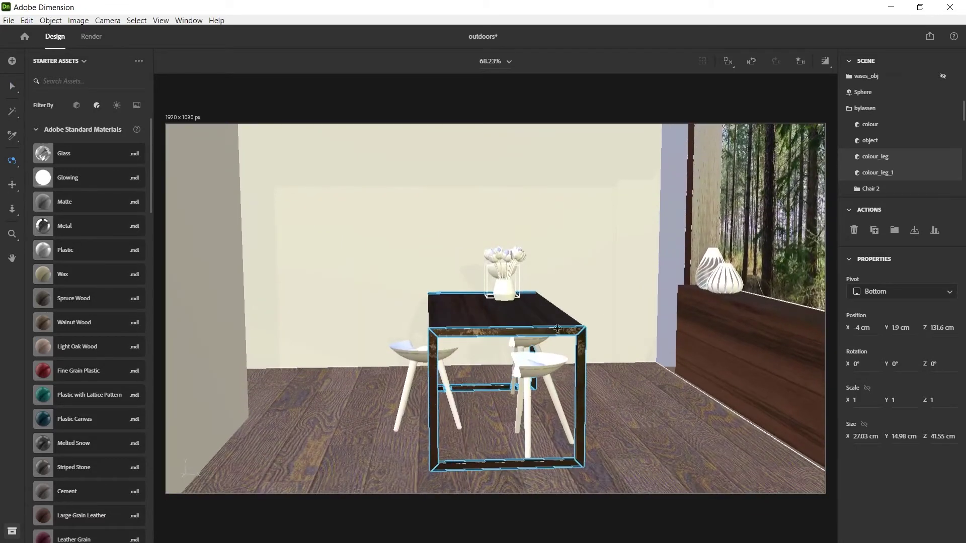
{"action": "scroll", "coordinate": [81, 336], "scroll_direction": "down", "scroll_amount": 1}
{"action": "scroll", "coordinate": [80, 336], "scroll_direction": "down", "scroll_amount": 10}
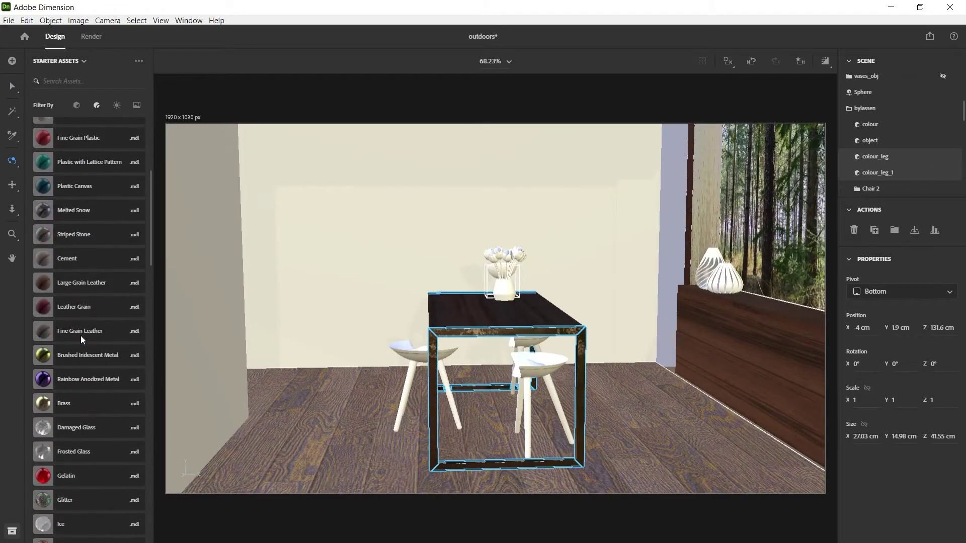
{"action": "scroll", "coordinate": [90, 349], "scroll_direction": "up", "scroll_amount": 9}
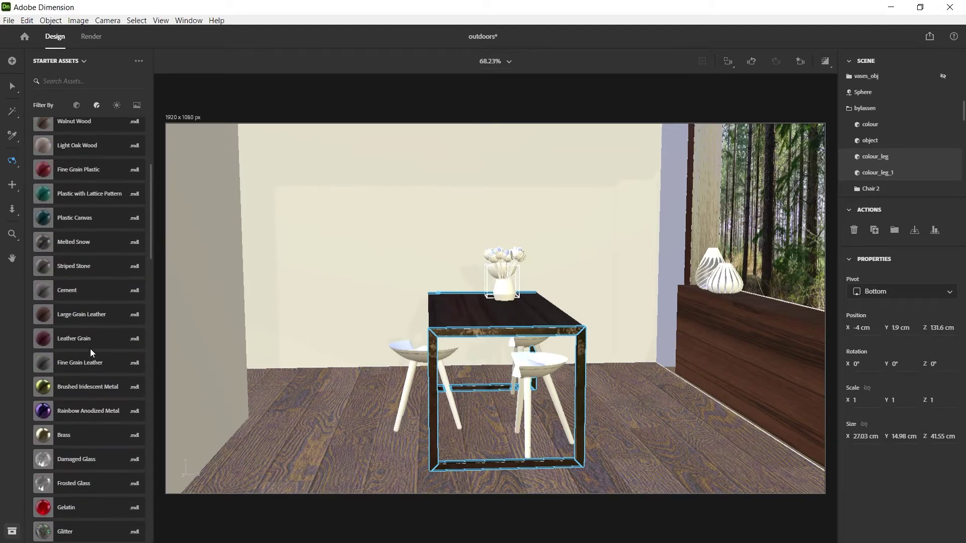
{"action": "scroll", "coordinate": [90, 348], "scroll_direction": "down", "scroll_amount": 15}
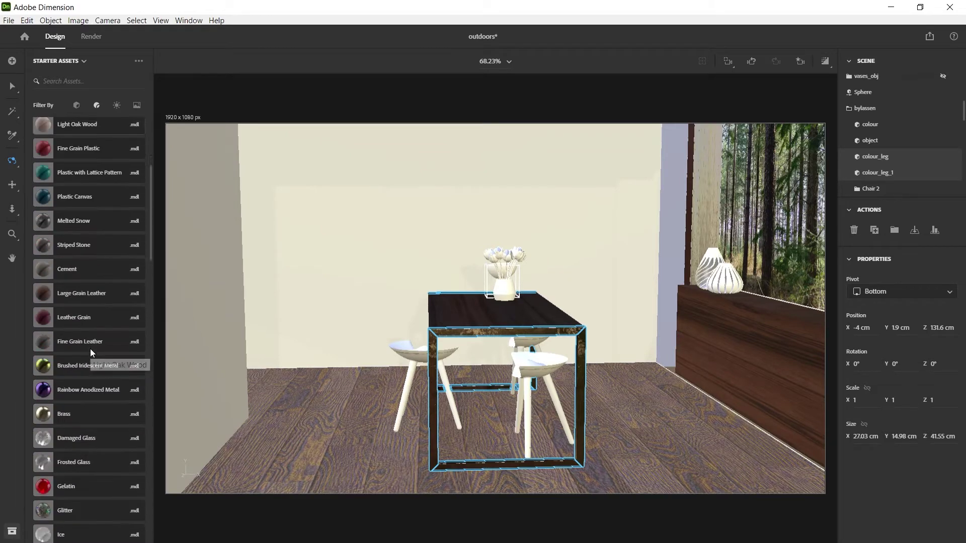
{"action": "scroll", "coordinate": [89, 349], "scroll_direction": "down", "scroll_amount": 3}
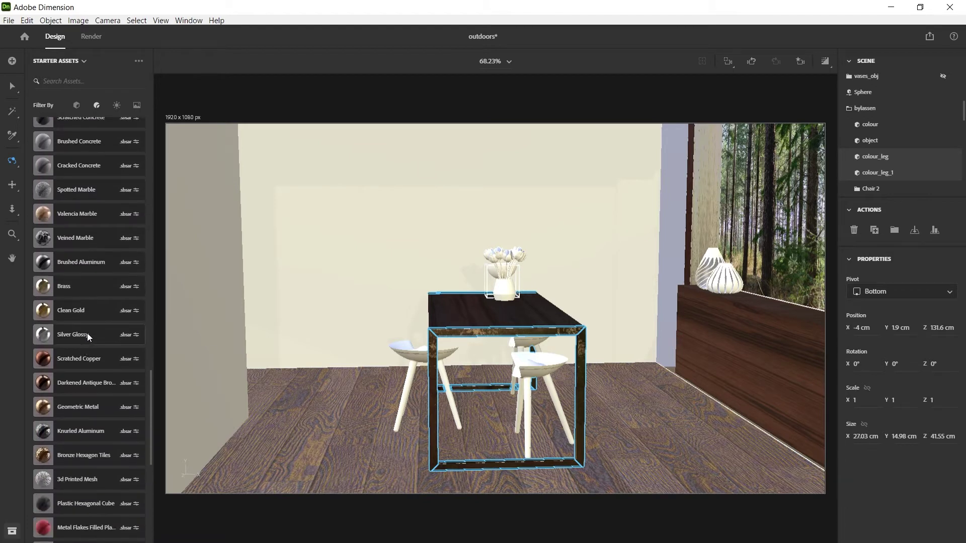
{"action": "scroll", "coordinate": [90, 412], "scroll_direction": "down", "scroll_amount": 6}
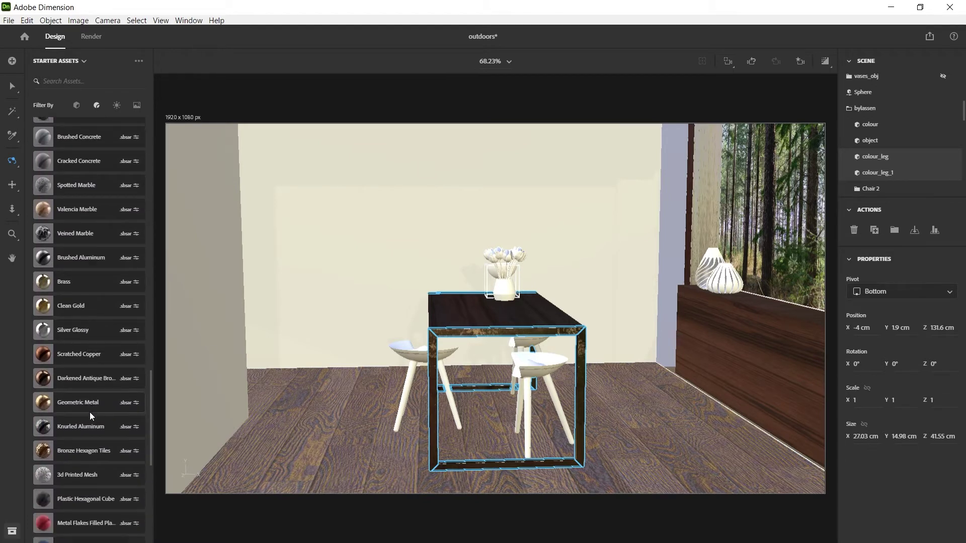
{"action": "scroll", "coordinate": [96, 412], "scroll_direction": "up", "scroll_amount": 6}
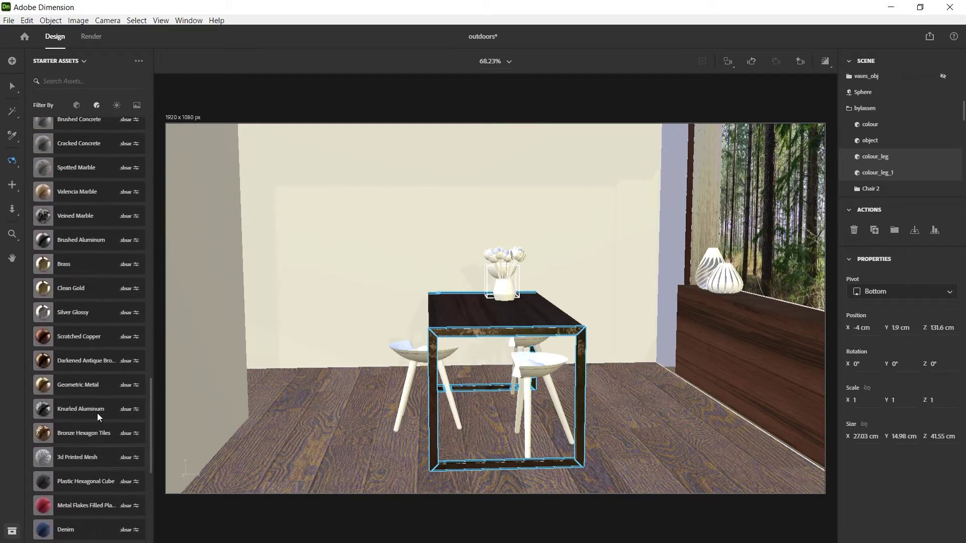
{"action": "left_click", "coordinate": [74, 286]}
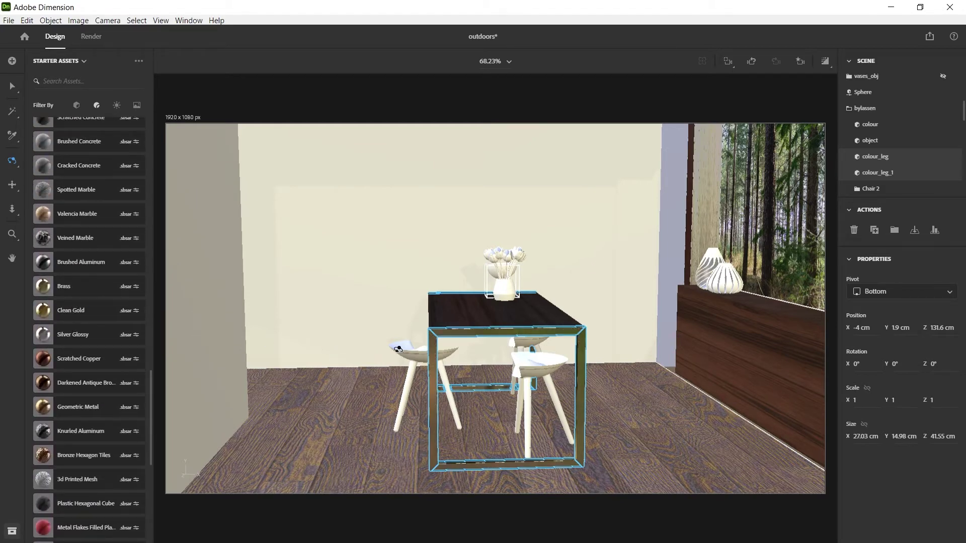
Return to the Main-view camera bookmark, clear the selection, and examine the dining table's legs up close in the render preview
{"action": "mouse_move", "coordinate": [398, 348]}
{"action": "left_mouse_down"}
{"action": "mouse_move", "coordinate": [421, 341]}
{"action": "mouse_move", "coordinate": [331, 296]}
{"action": "mouse_move", "coordinate": [261, 345]}
{"action": "mouse_move", "coordinate": [410, 351]}
{"action": "mouse_move", "coordinate": [381, 340]}
{"action": "left_mouse_up"}
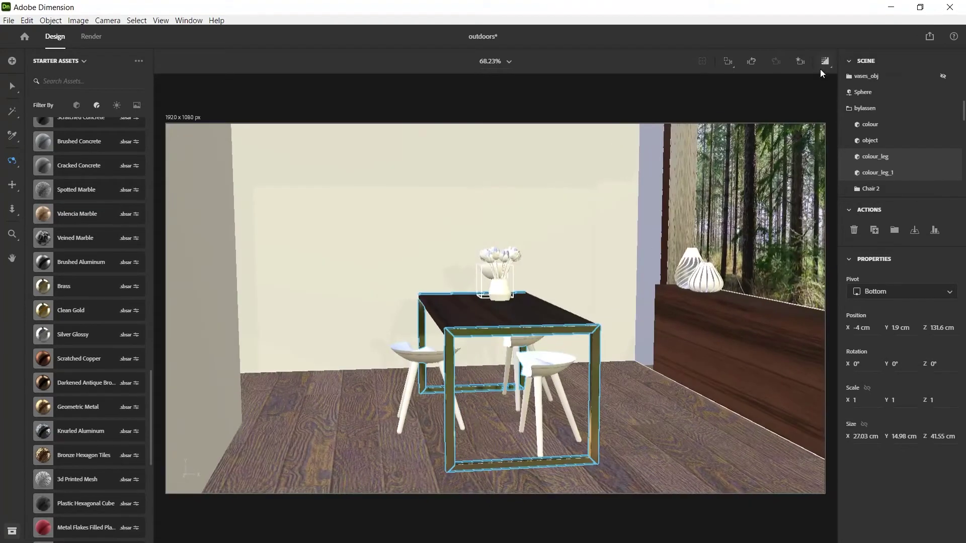
{"action": "left_click", "coordinate": [800, 61]}
{"action": "left_click", "coordinate": [750, 143]}
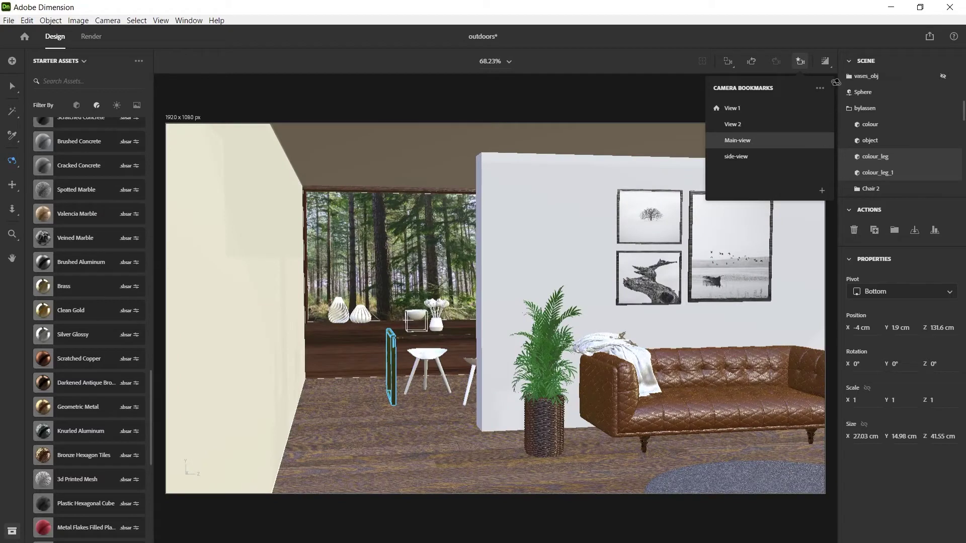
{"action": "key", "text": "v"}
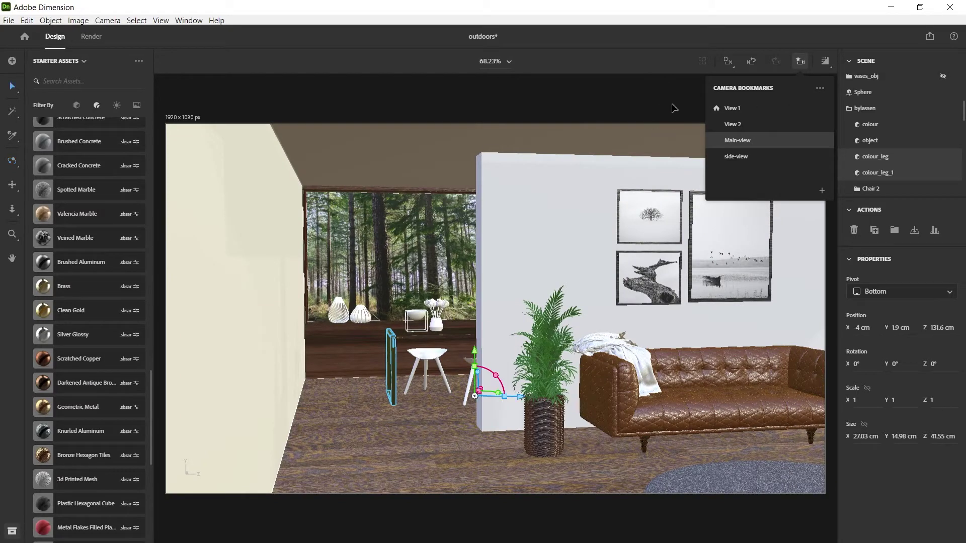
{"action": "left_click", "coordinate": [674, 107]}
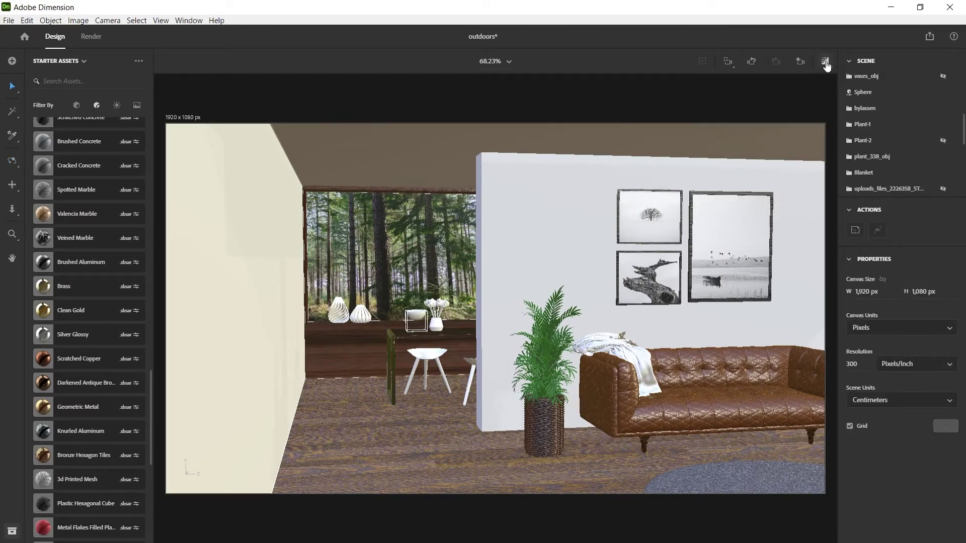
{"action": "left_click", "coordinate": [825, 62]}
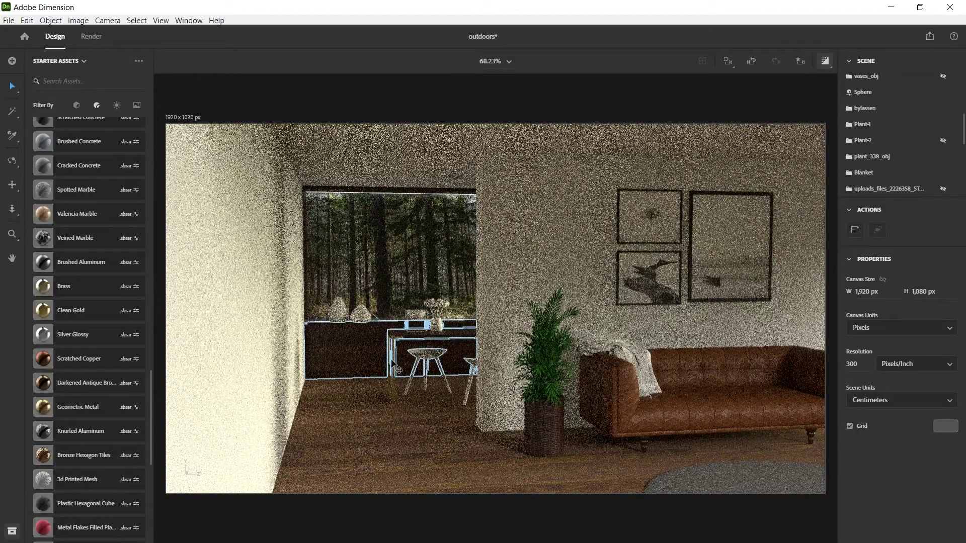
{"action": "scroll", "coordinate": [447, 316], "scroll_direction": "up", "scroll_amount": 5}
{"action": "scroll", "coordinate": [529, 315], "scroll_direction": "up", "scroll_amount": 6}
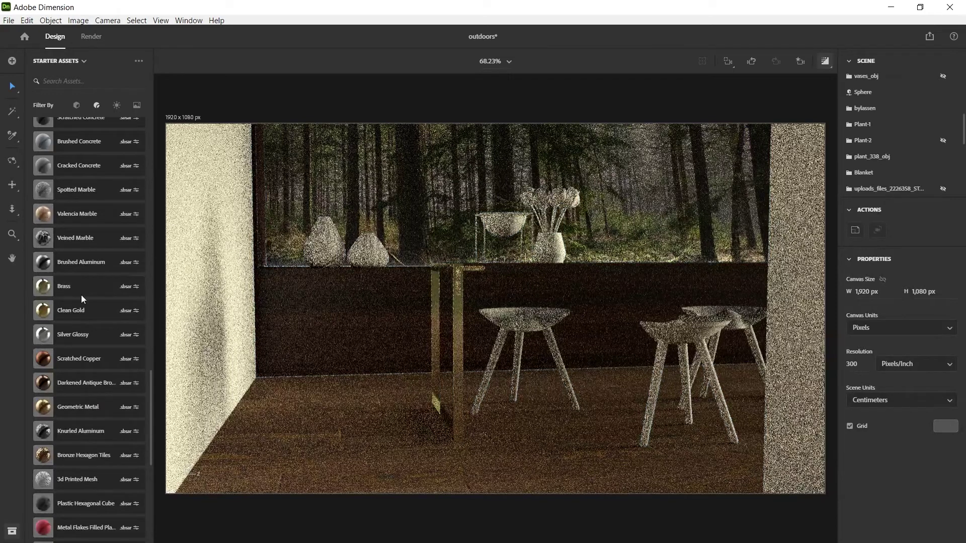
Turn off the render preview and apply the Geometric Metal material to both table leg objects, colour_leg and colour_leg_1
{"action": "scroll", "coordinate": [108, 303], "scroll_direction": "down", "scroll_amount": 2}
{"action": "scroll", "coordinate": [108, 304], "scroll_direction": "down", "scroll_amount": 2}
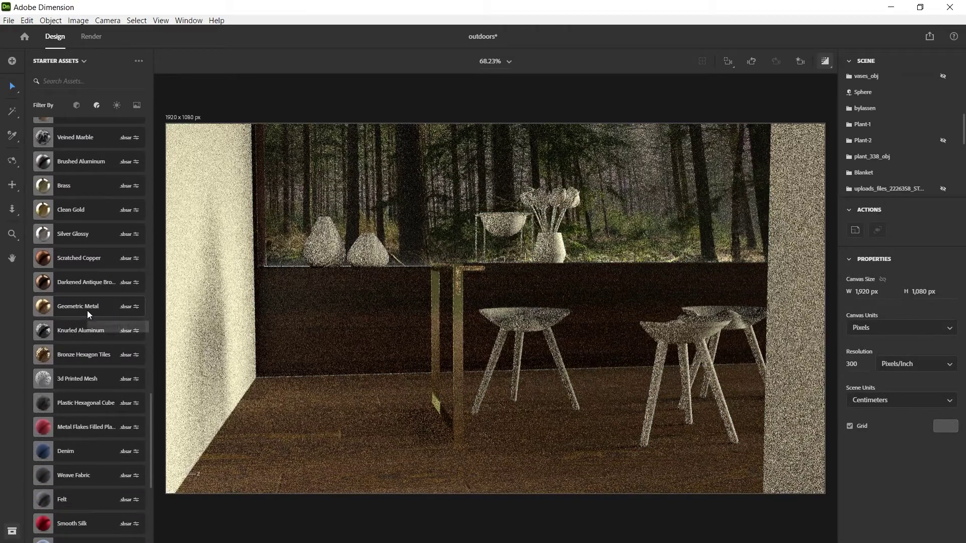
{"action": "mouse_move", "coordinate": [934, 160]}
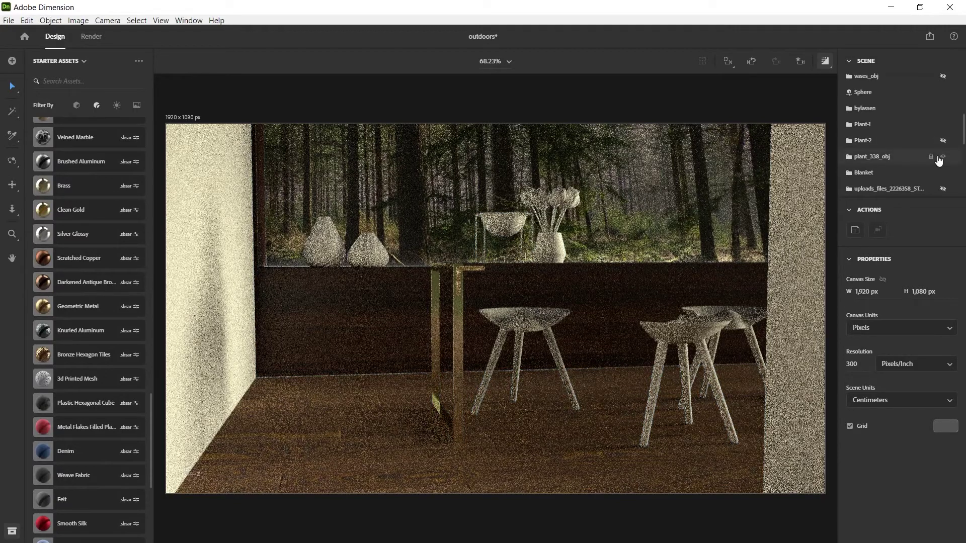
{"action": "left_click", "coordinate": [519, 275]}
{"action": "left_click", "coordinate": [826, 61]}
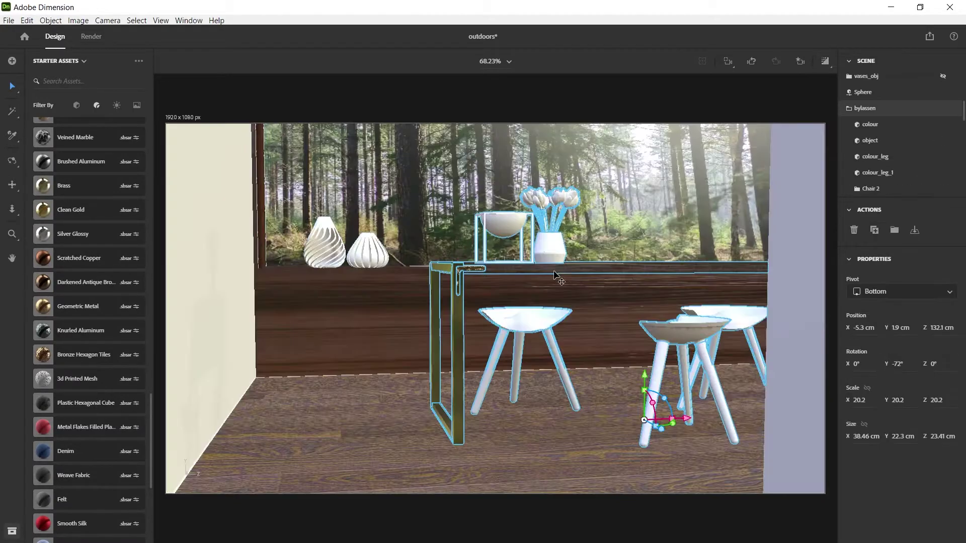
{"action": "left_click", "coordinate": [888, 157]}
{"action": "left_click", "coordinate": [889, 173], "text": "shift"}
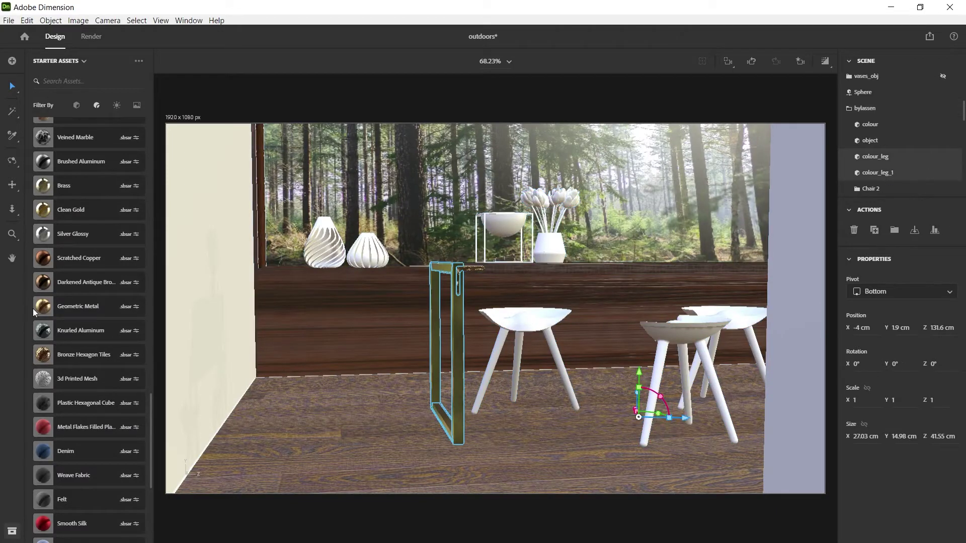
{"action": "left_click", "coordinate": [92, 312]}
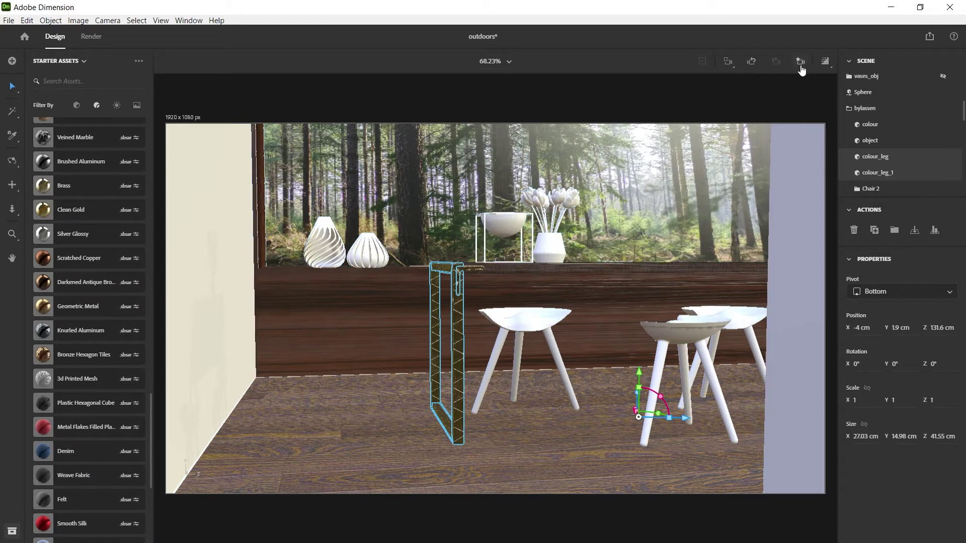
Examine the Geometric Metal table legs in the render preview from closer and higher camera angles
{"action": "left_click", "coordinate": [800, 101]}
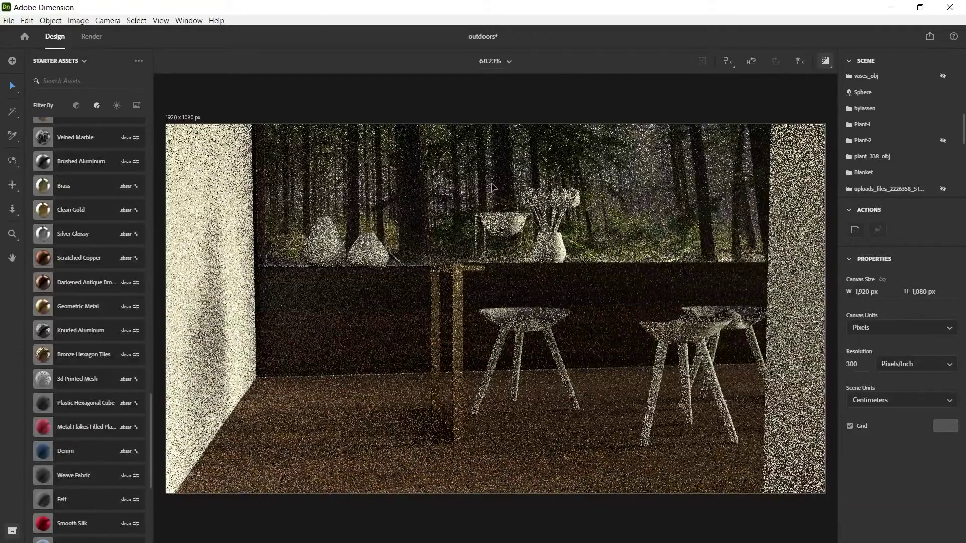
{"action": "scroll", "coordinate": [681, 276], "scroll_direction": "down", "scroll_amount": 2}
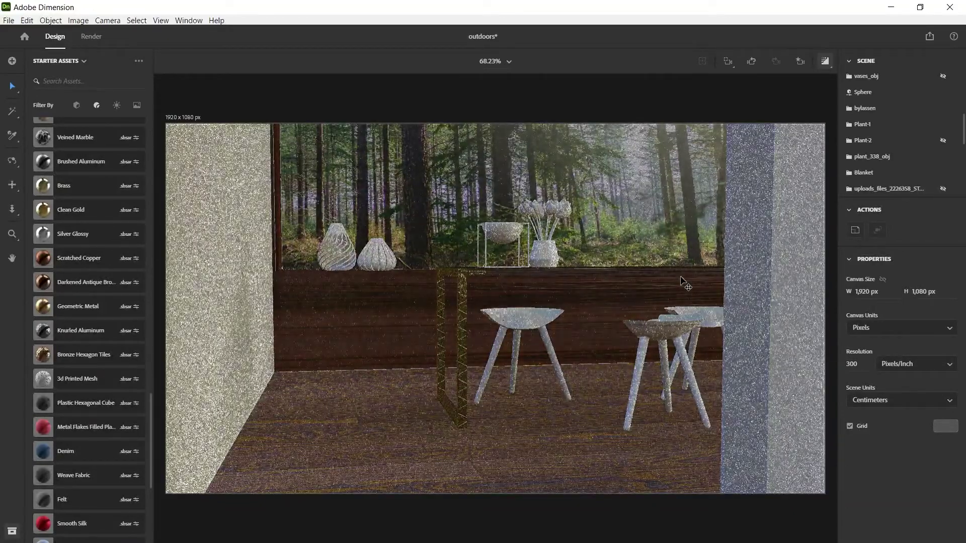
{"action": "scroll", "coordinate": [530, 249], "scroll_direction": "up", "scroll_amount": 2}
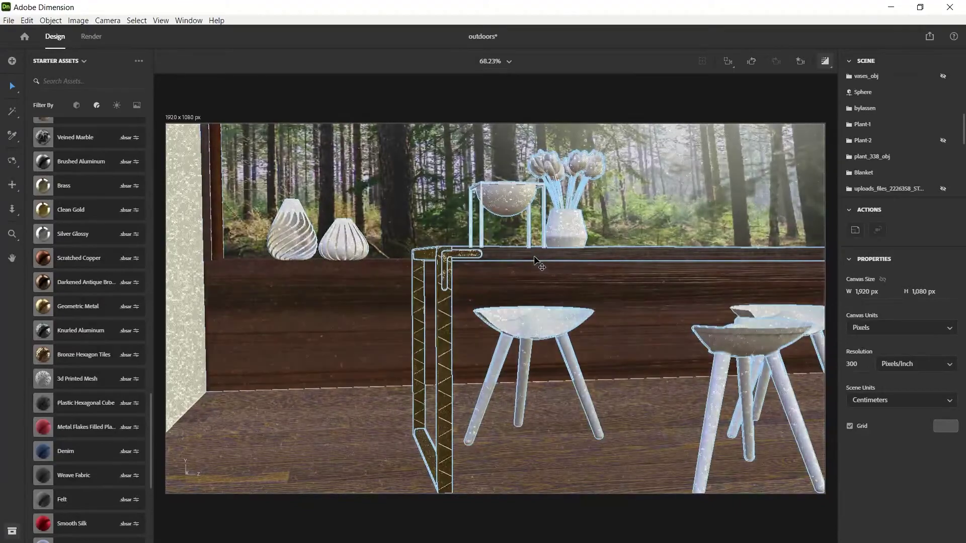
{"action": "key", "text": "1"}
{"action": "left_click_drag", "start_coordinate": [530, 250], "coordinate": [532, 280]}
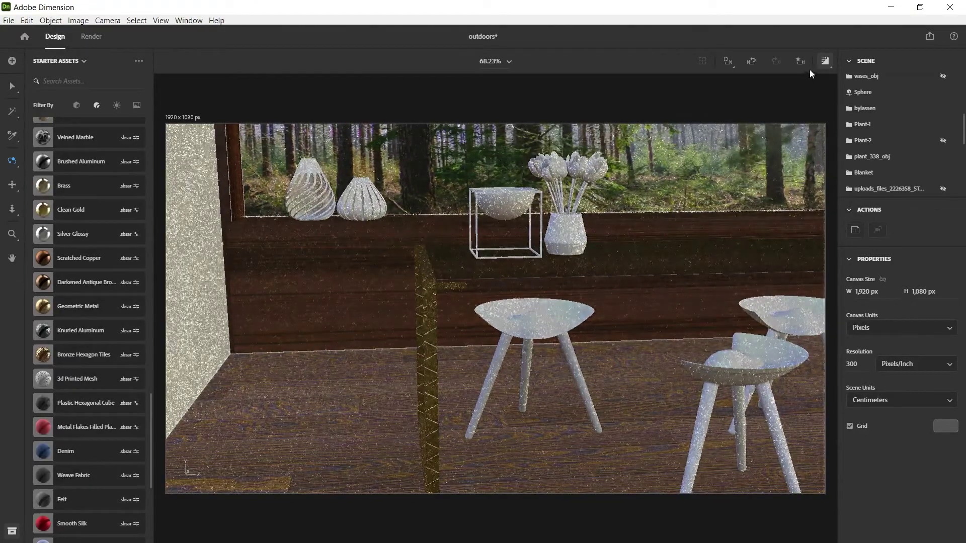
Switch the camera back to the Main-view bookmark and restart the render preview
{"action": "left_click", "coordinate": [800, 60]}
{"action": "left_click", "coordinate": [739, 141]}
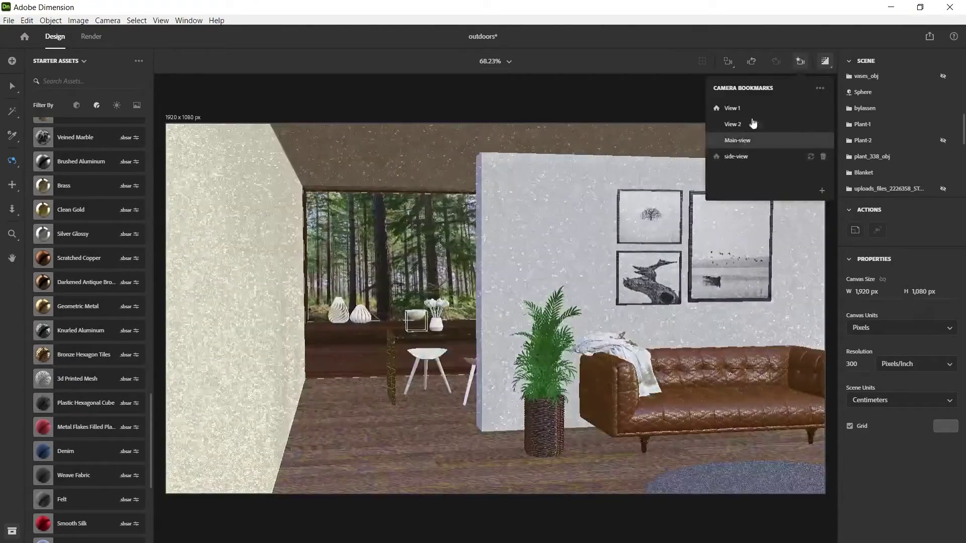
{"action": "left_click", "coordinate": [825, 61]}
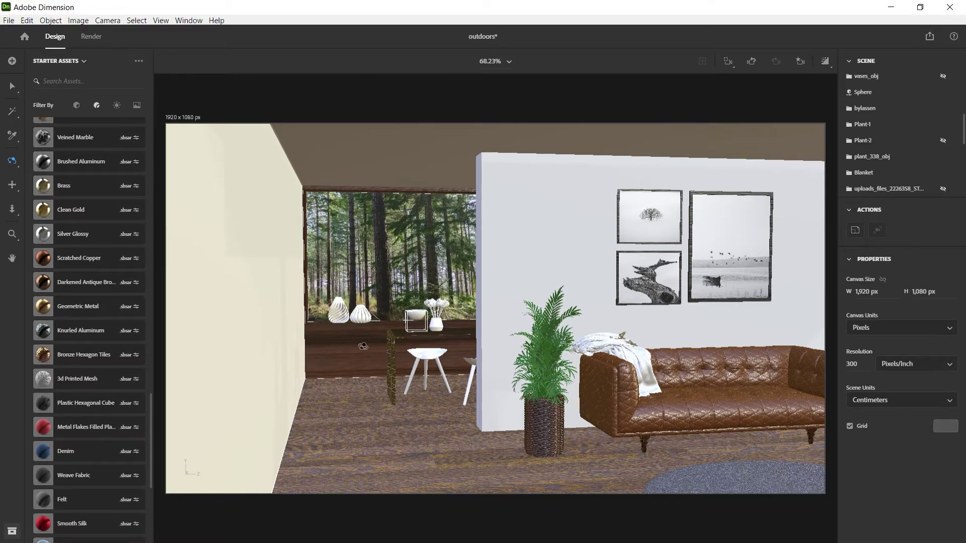
{"action": "left_click", "coordinate": [826, 64]}
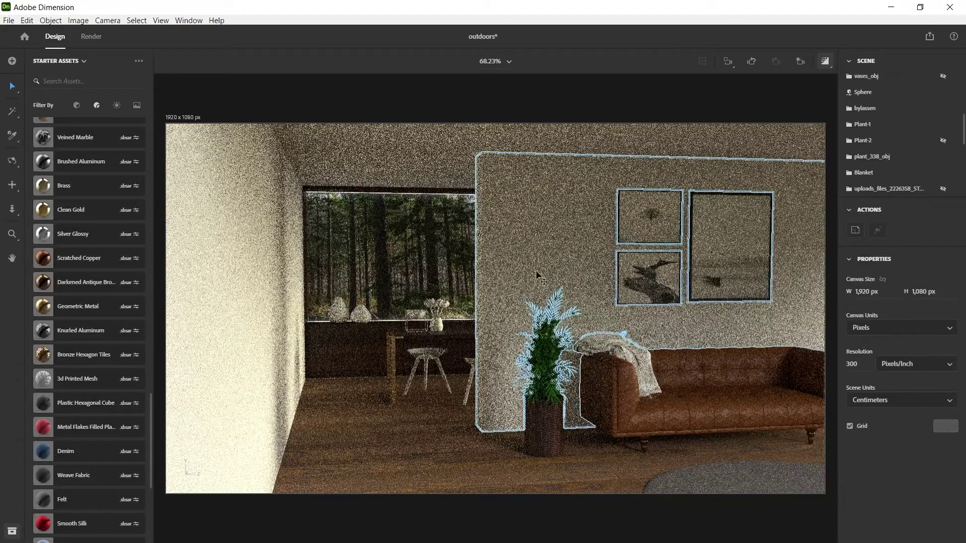
Set the colour of the tabletop's Chocolate Brown Beech Wood 11 material to 6E3217
{"action": "left_click", "coordinate": [449, 338]}
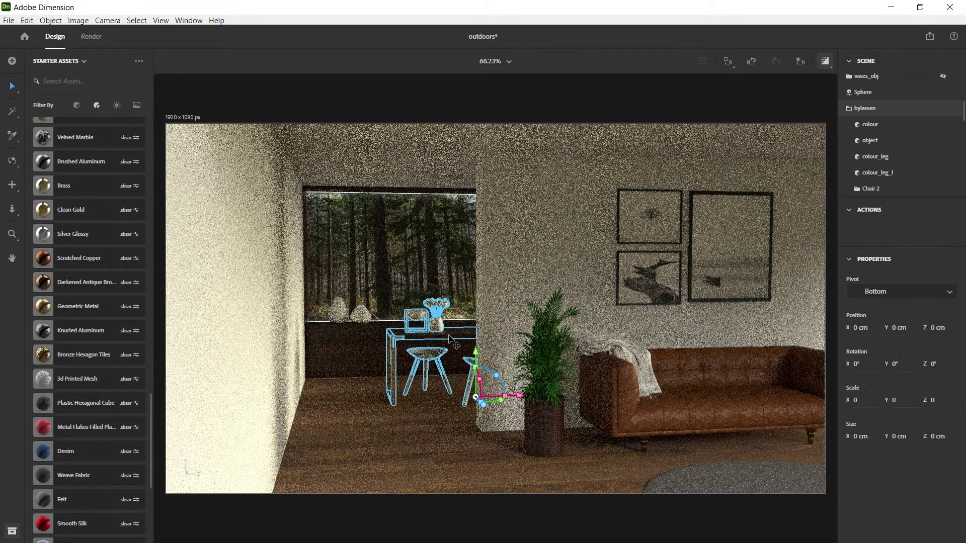
{"action": "scroll", "coordinate": [912, 140], "scroll_direction": "up", "scroll_amount": 2}
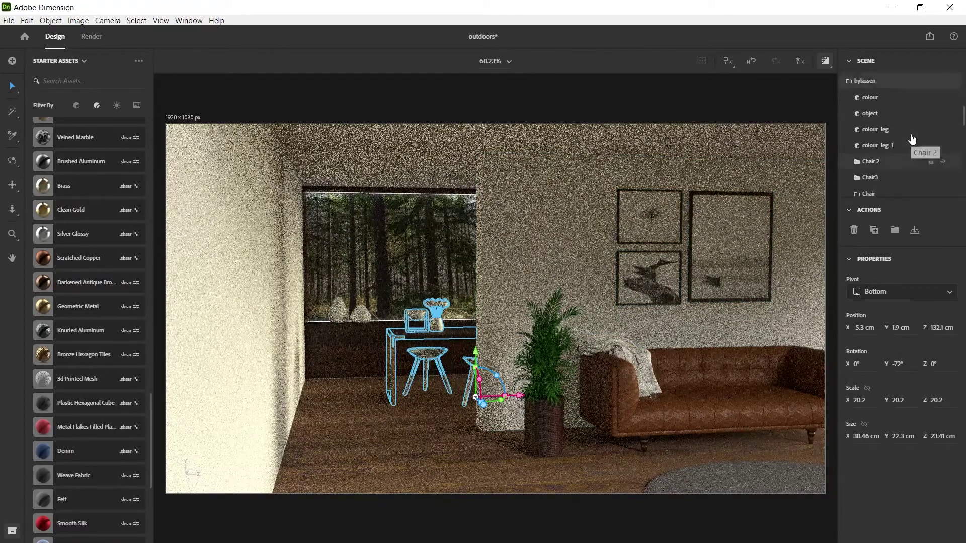
{"action": "left_click", "coordinate": [890, 130]}
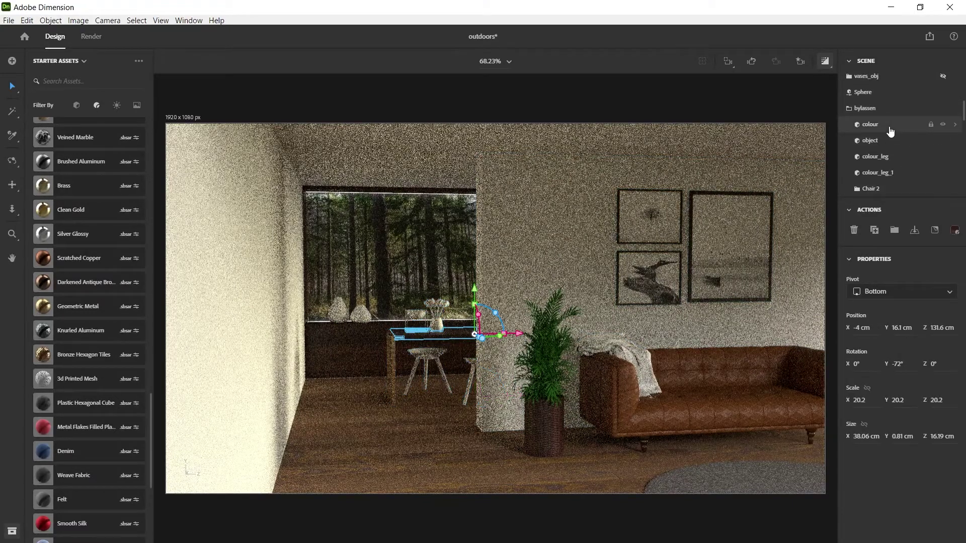
{"action": "left_click", "coordinate": [955, 125]}
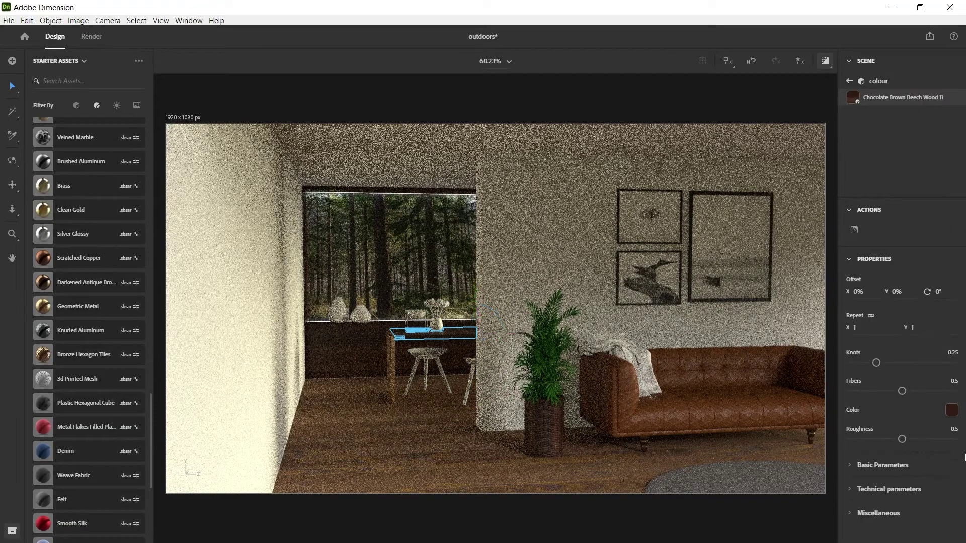
{"action": "left_click", "coordinate": [955, 415]}
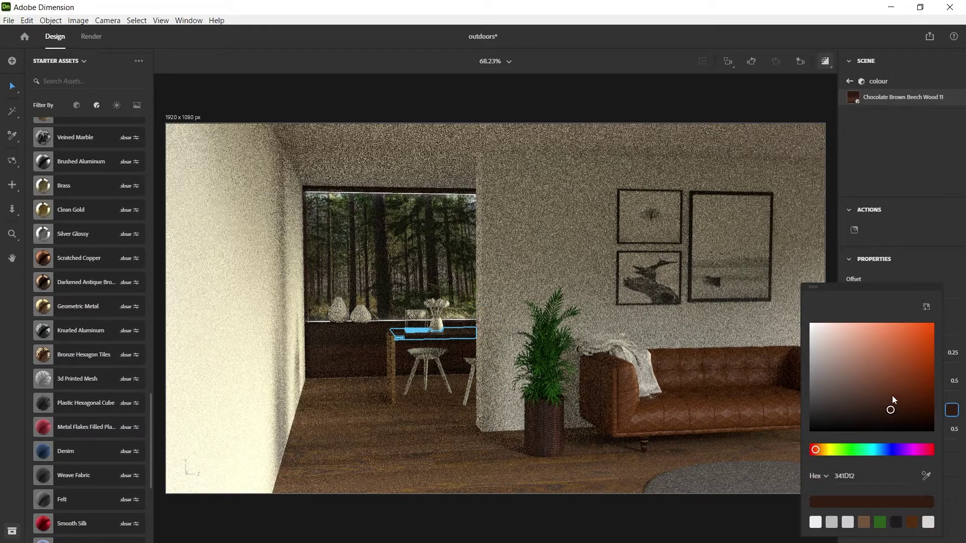
{"action": "mouse_move", "coordinate": [893, 399]}
{"action": "left_mouse_down"}
{"action": "mouse_move", "coordinate": [893, 371]}
{"action": "mouse_move", "coordinate": [911, 386]}
{"action": "mouse_move", "coordinate": [905, 396]}
{"action": "mouse_move", "coordinate": [907, 388]}
{"action": "left_mouse_up"}
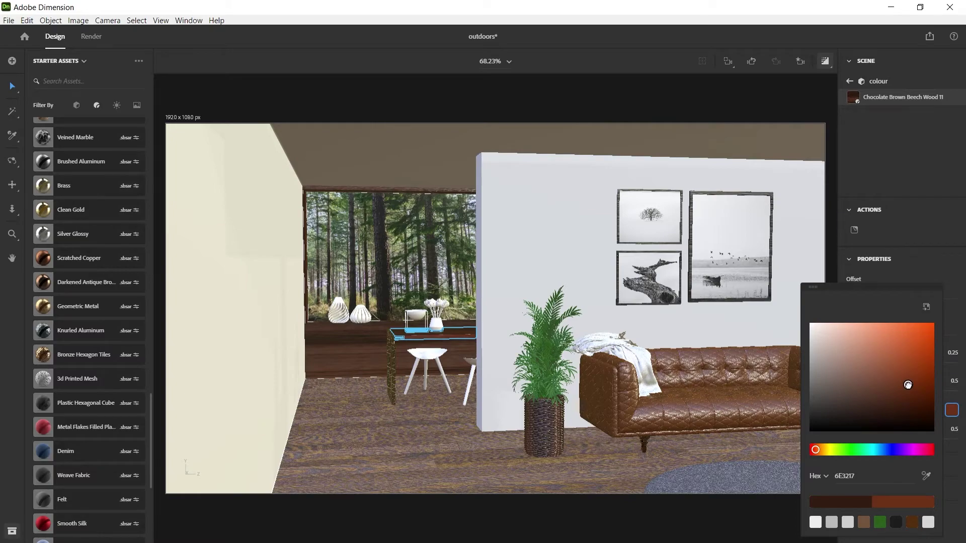
Restart the render preview with nothing selected to check the tabletop's new wood colour
{"action": "left_click", "coordinate": [808, 94]}
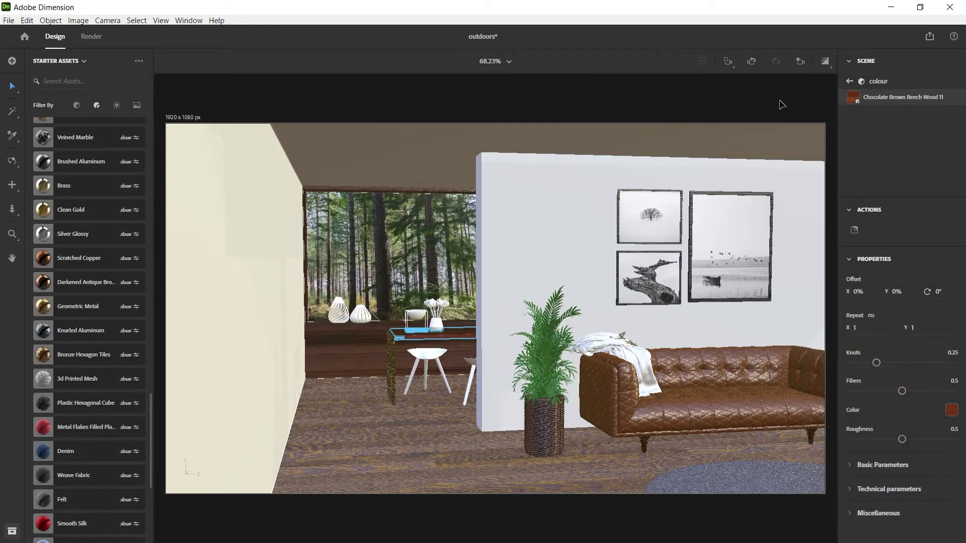
{"action": "left_click", "coordinate": [825, 62]}
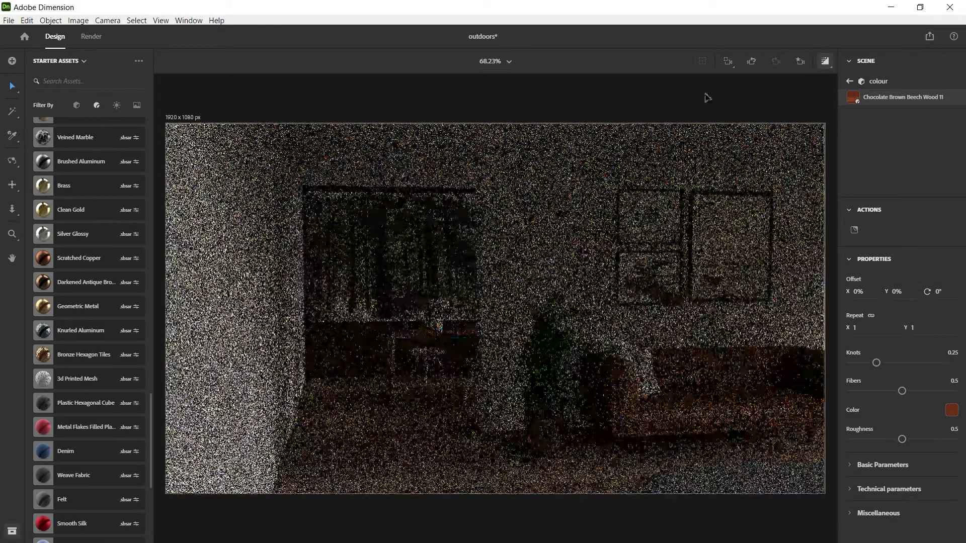
{"action": "left_click", "coordinate": [708, 97]}
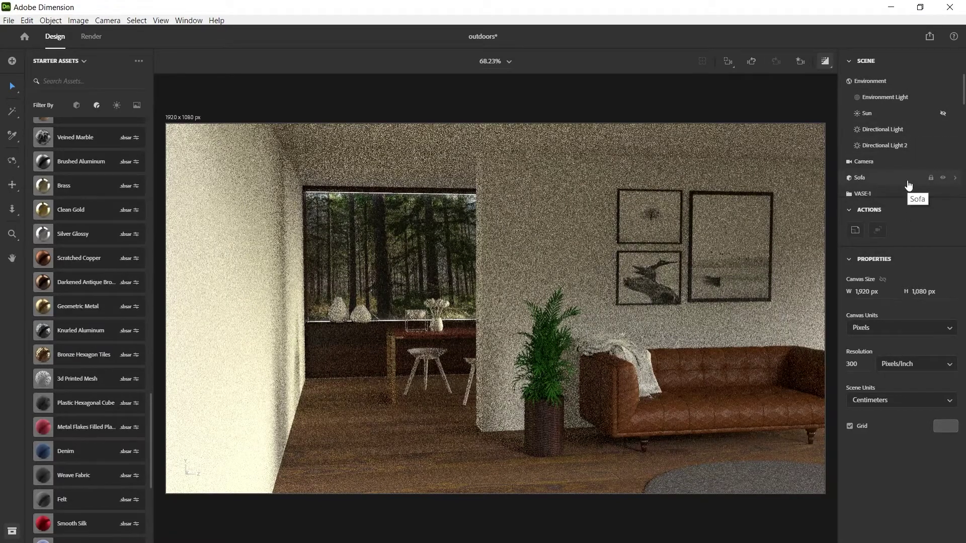
Set the colour of the tabletop's Chocolate Brown Beech Wood 11 material to 543423
{"action": "scroll", "coordinate": [894, 138], "scroll_direction": "down", "scroll_amount": 5}
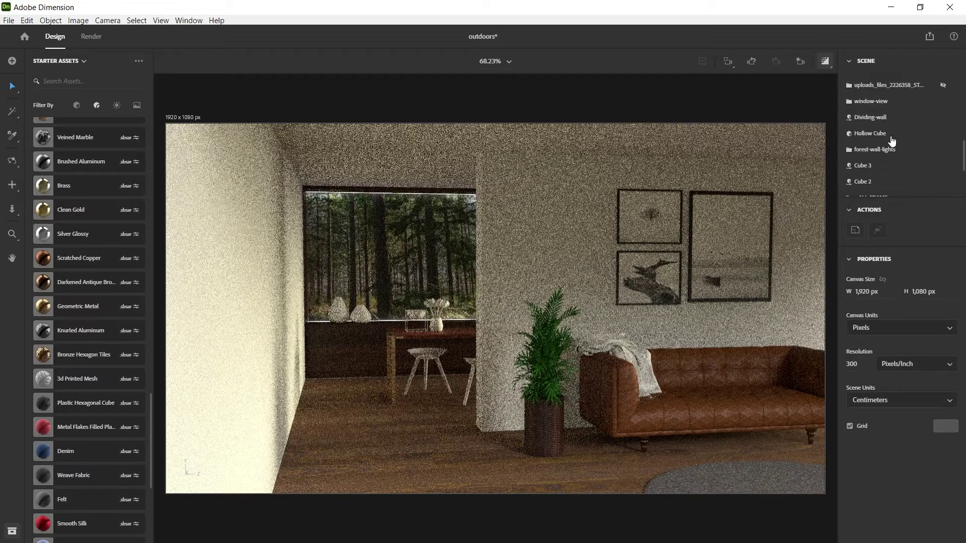
{"action": "left_click", "coordinate": [456, 341]}
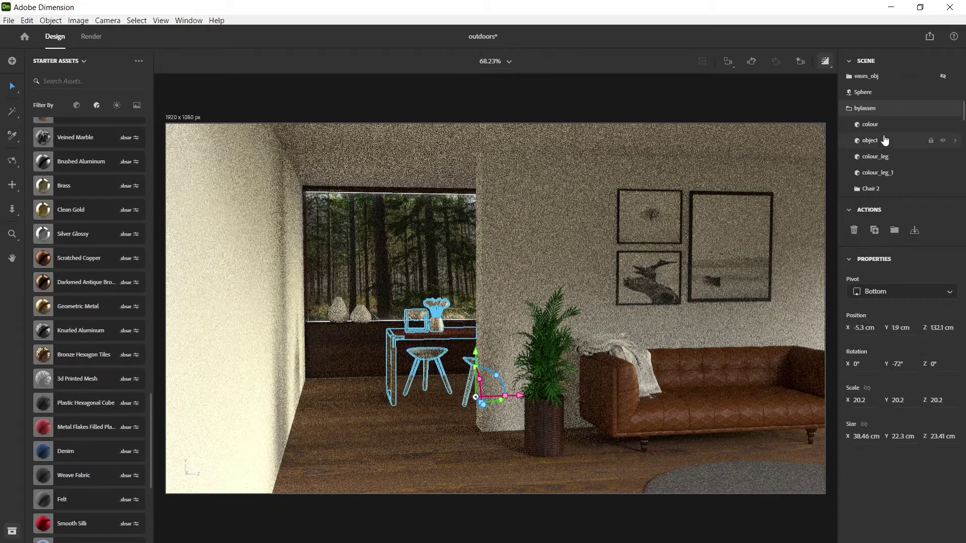
{"action": "left_click", "coordinate": [883, 129]}
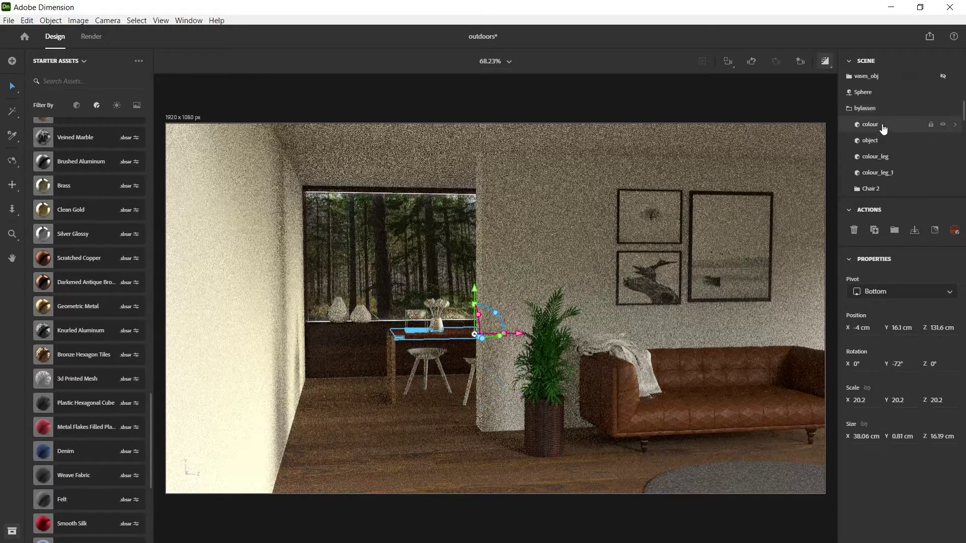
{"action": "left_click", "coordinate": [954, 129]}
{"action": "left_click", "coordinate": [952, 411]}
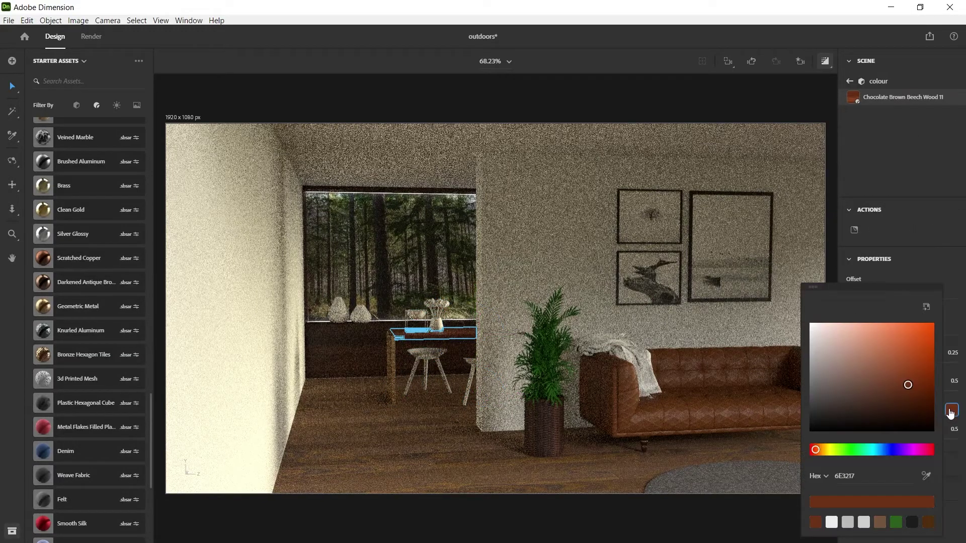
{"action": "mouse_move", "coordinate": [907, 386]}
{"action": "left_mouse_down"}
{"action": "mouse_move", "coordinate": [879, 396]}
{"action": "mouse_move", "coordinate": [854, 381]}
{"action": "mouse_move", "coordinate": [855, 401]}
{"action": "mouse_move", "coordinate": [882, 396]}
{"action": "left_mouse_up"}
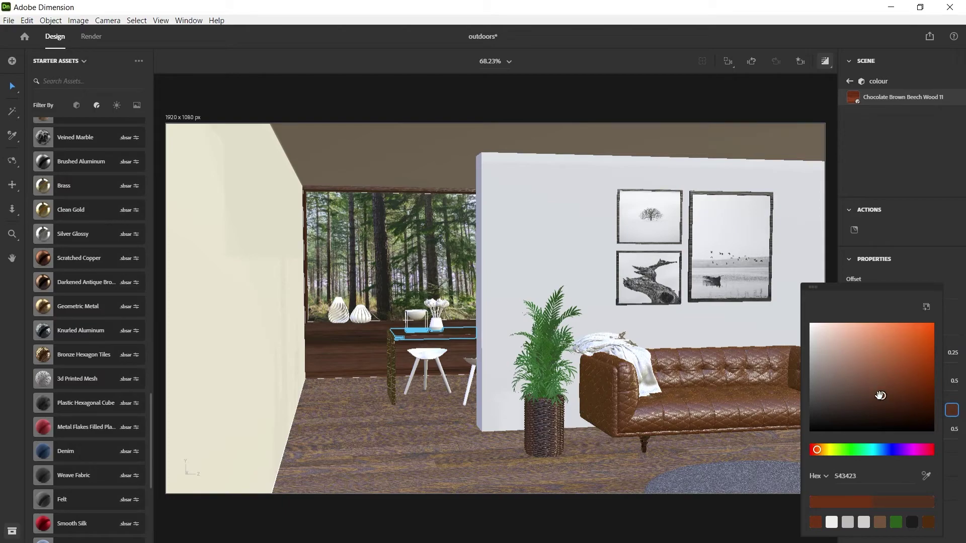
{"action": "left_click", "coordinate": [788, 95]}
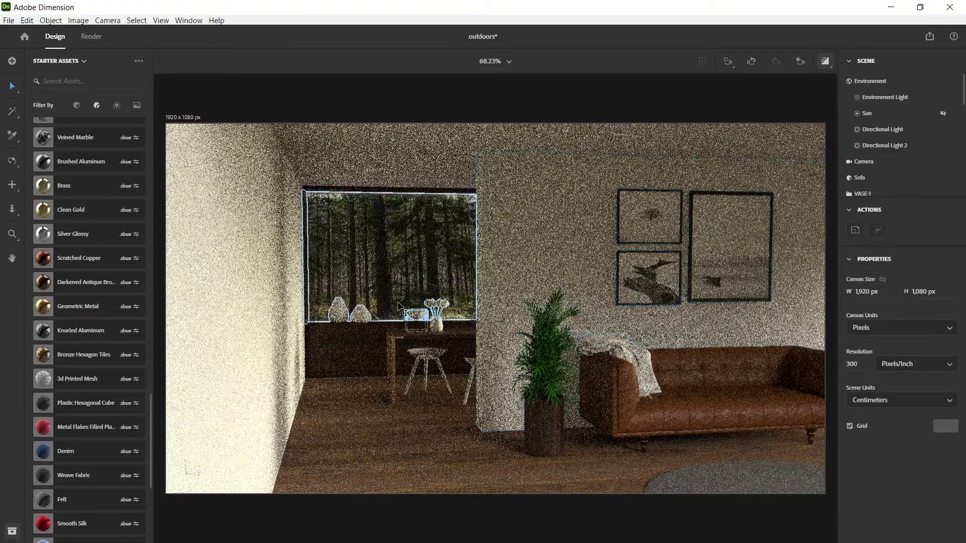
Bring the camera in close on the bowl and flower vase on the dining table, with the render preview off
{"action": "scroll", "coordinate": [433, 342], "scroll_direction": "up", "scroll_amount": 5}
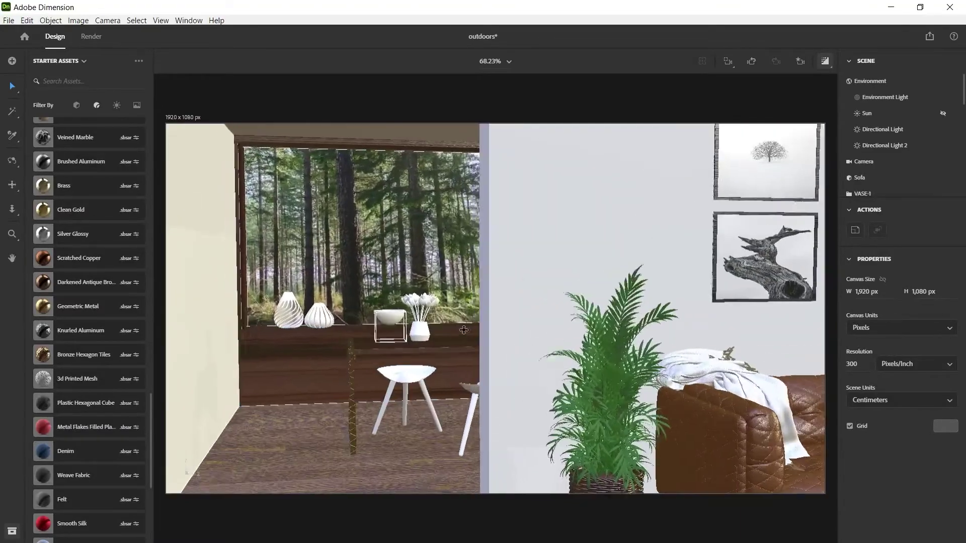
{"action": "scroll", "coordinate": [452, 332], "scroll_direction": "up", "scroll_amount": 5}
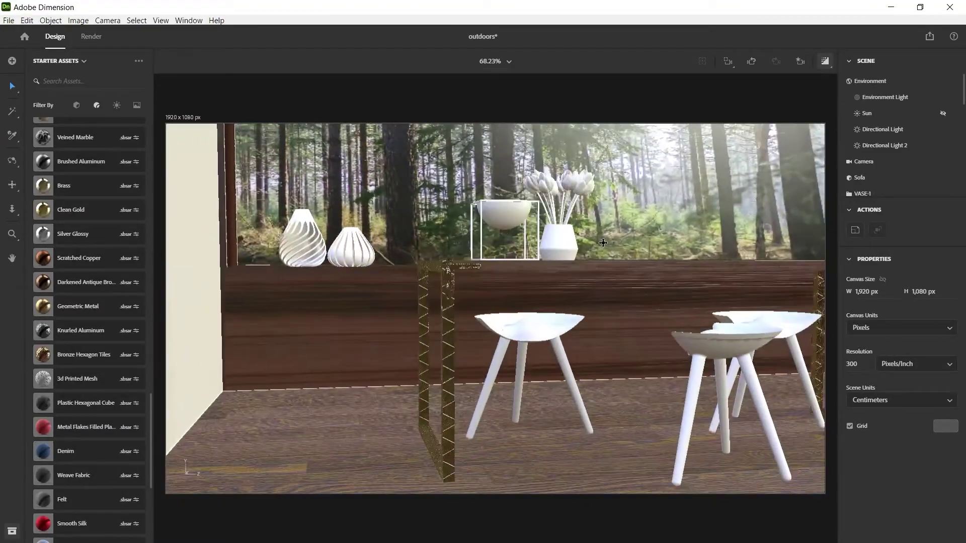
{"action": "key", "text": "1"}
{"action": "left_click_drag", "start_coordinate": [596, 254], "coordinate": [506, 328]}
{"action": "scroll", "coordinate": [507, 329], "scroll_direction": "down", "scroll_amount": 10}
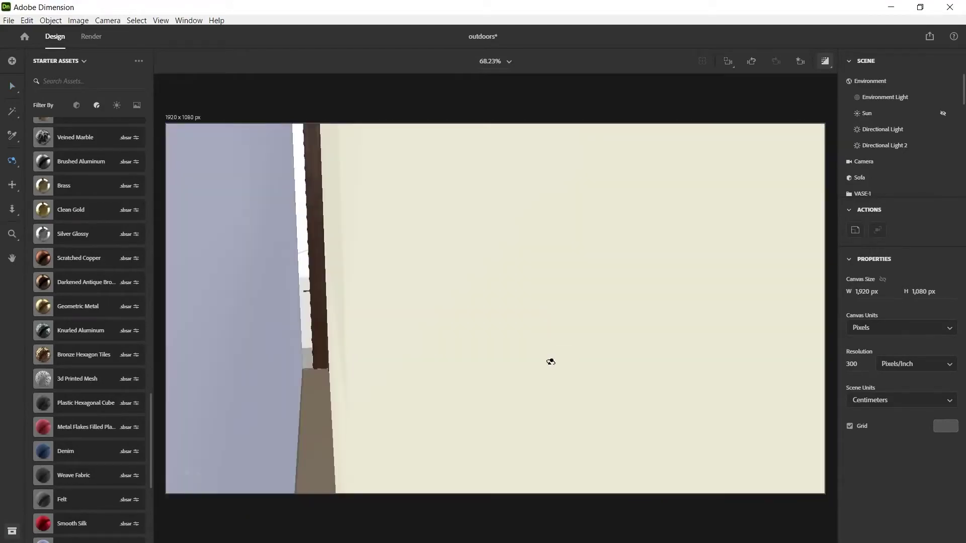
{"action": "scroll", "coordinate": [501, 341], "scroll_direction": "up", "scroll_amount": 10}
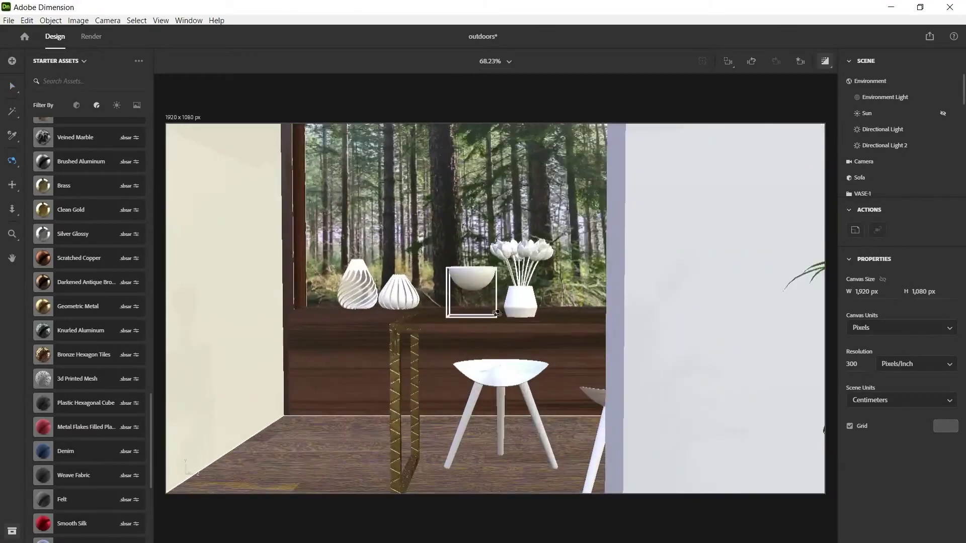
{"action": "scroll", "coordinate": [510, 321], "scroll_direction": "down", "scroll_amount": 10}
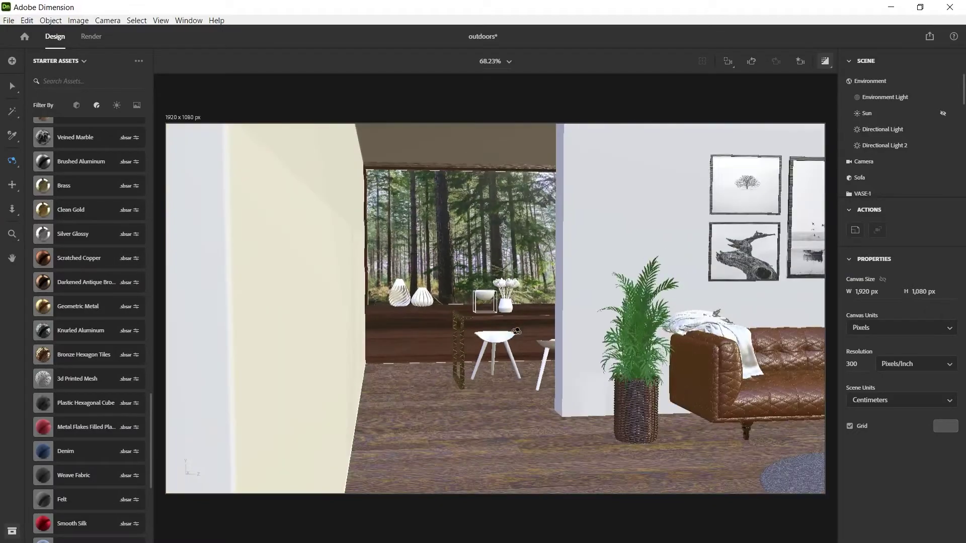
{"action": "scroll", "coordinate": [503, 313], "scroll_direction": "up", "scroll_amount": 10}
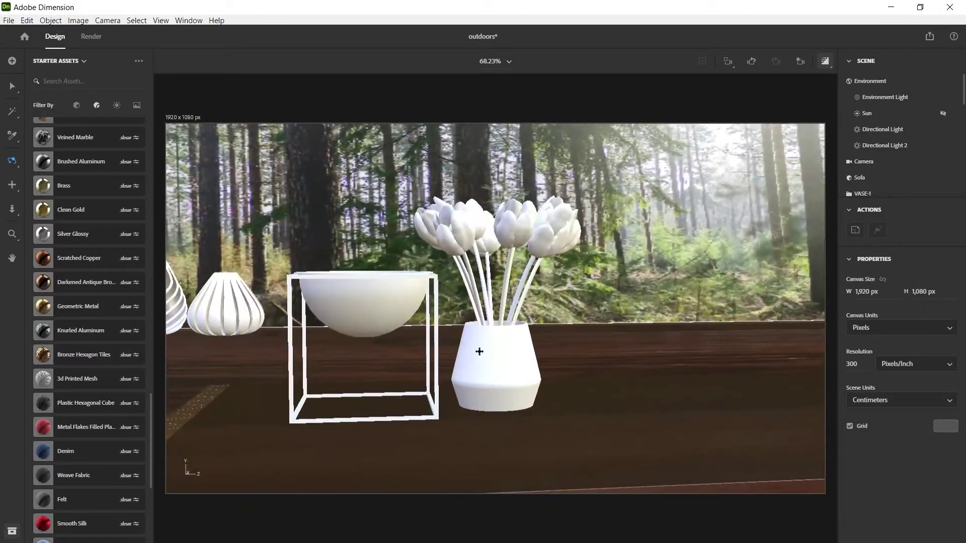
{"action": "left_click_drag", "start_coordinate": [476, 346], "coordinate": [443, 384]}
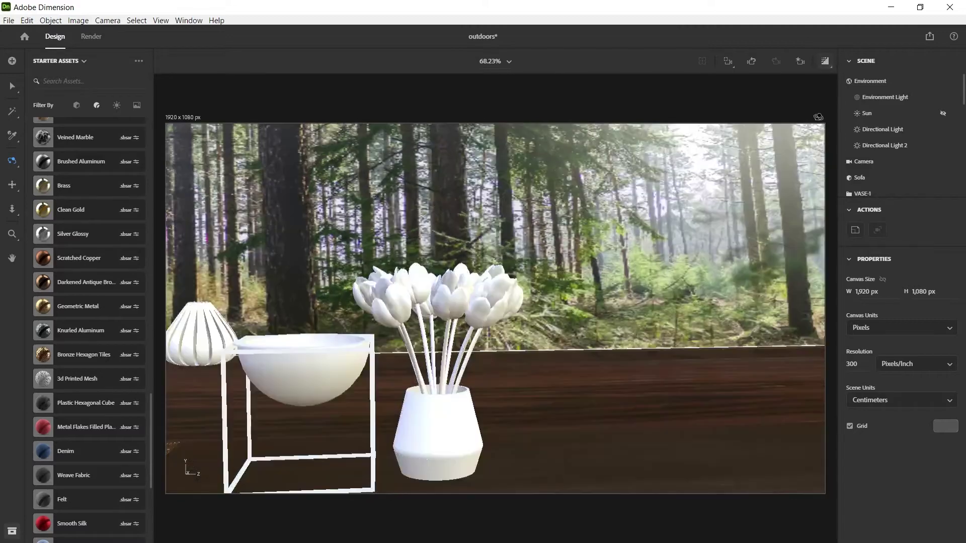
{"action": "left_click_drag", "start_coordinate": [625, 259], "coordinate": [697, 199]}
{"action": "key", "text": "v"}
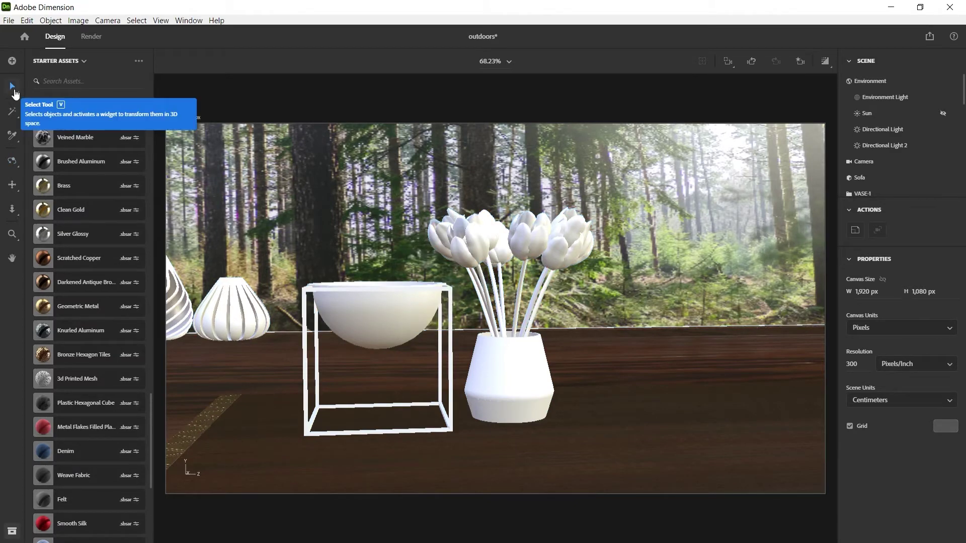
Find and select the tulip bouquet object AM173_010_obj_01 inside the bylassen table group
{"action": "left_click", "coordinate": [545, 235]}
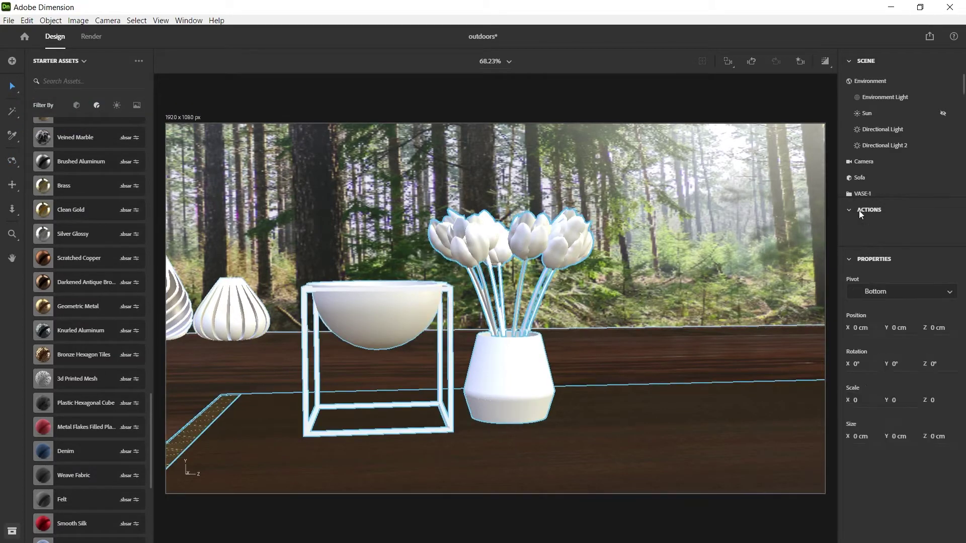
{"action": "left_click", "coordinate": [871, 128]}
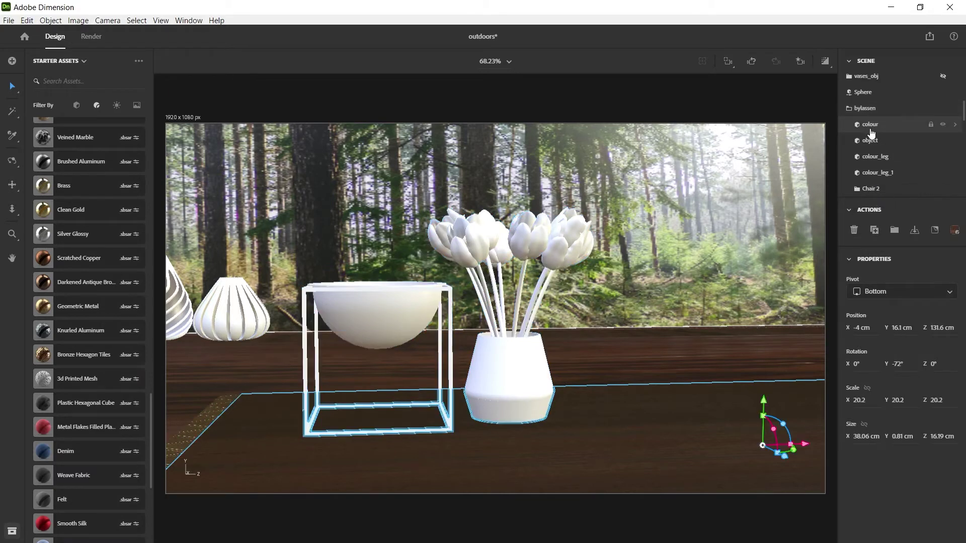
{"action": "scroll", "coordinate": [901, 153], "scroll_direction": "down", "scroll_amount": 1}
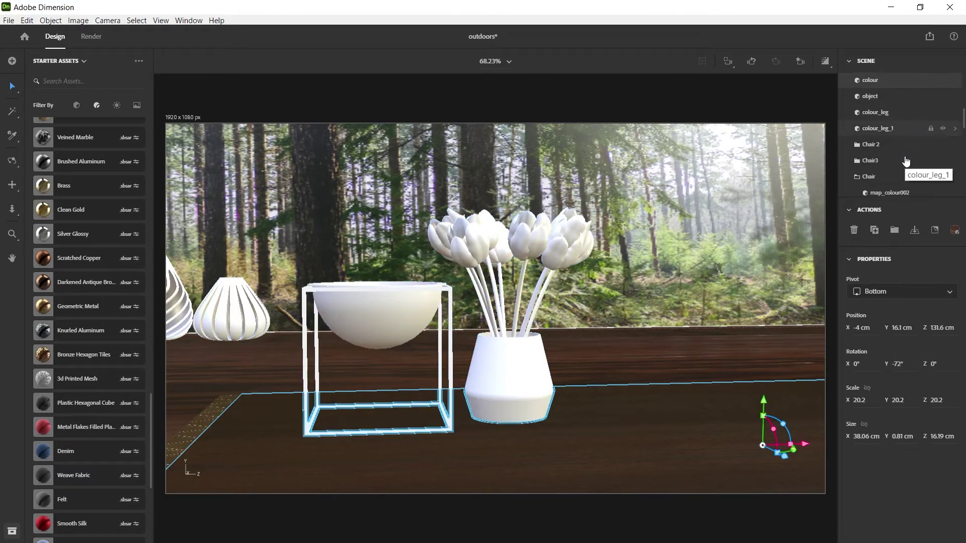
{"action": "left_click", "coordinate": [878, 122]}
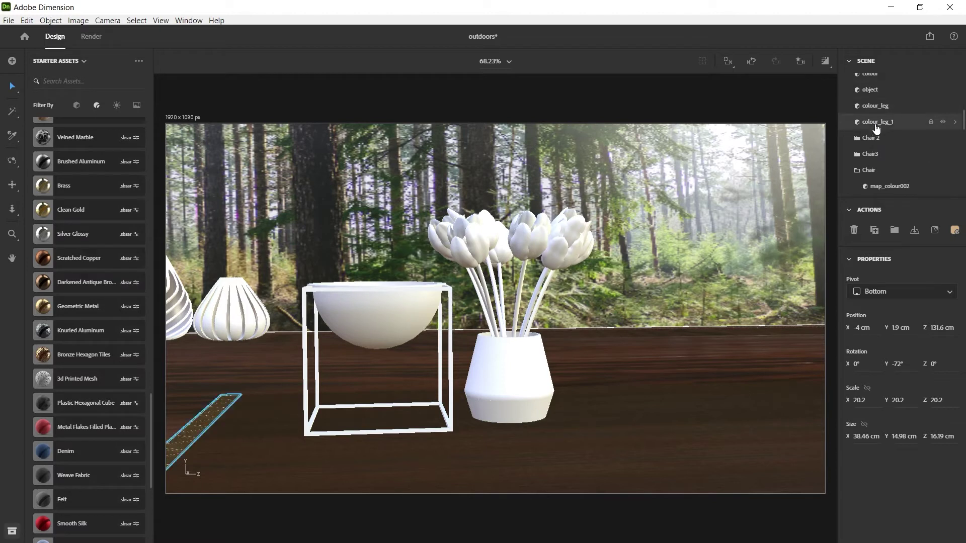
{"action": "scroll", "coordinate": [901, 135], "scroll_direction": "down", "scroll_amount": 1}
{"action": "scroll", "coordinate": [893, 129], "scroll_direction": "down", "scroll_amount": 1}
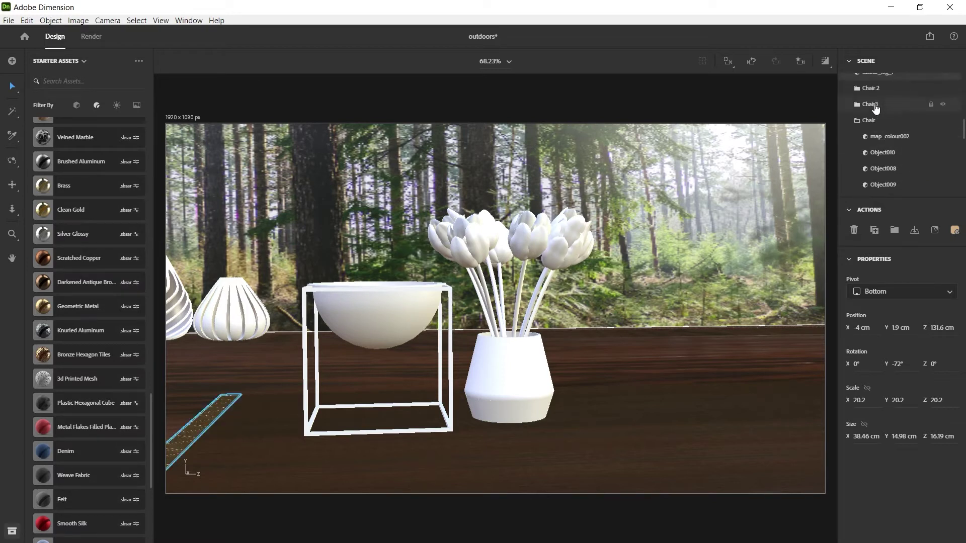
{"action": "scroll", "coordinate": [880, 121], "scroll_direction": "down", "scroll_amount": 2}
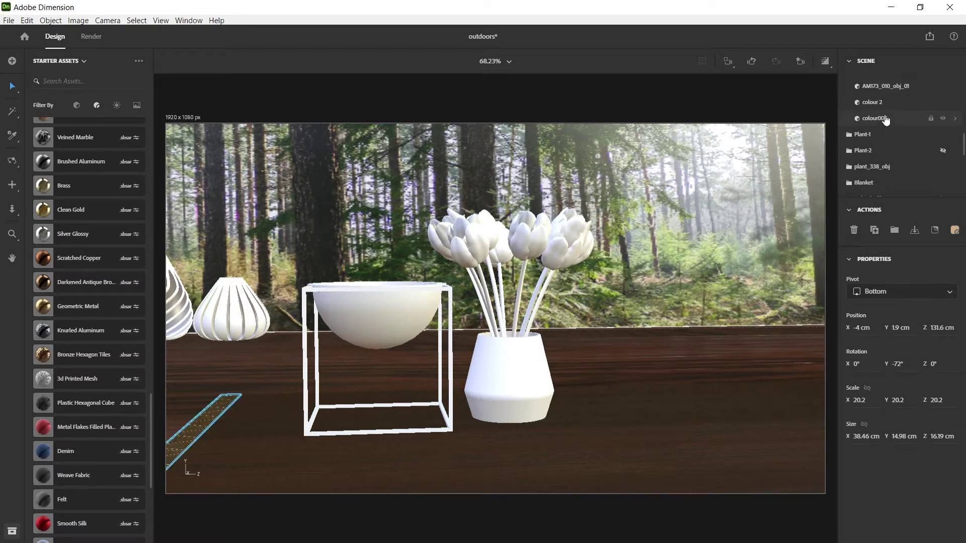
{"action": "left_click", "coordinate": [886, 86]}
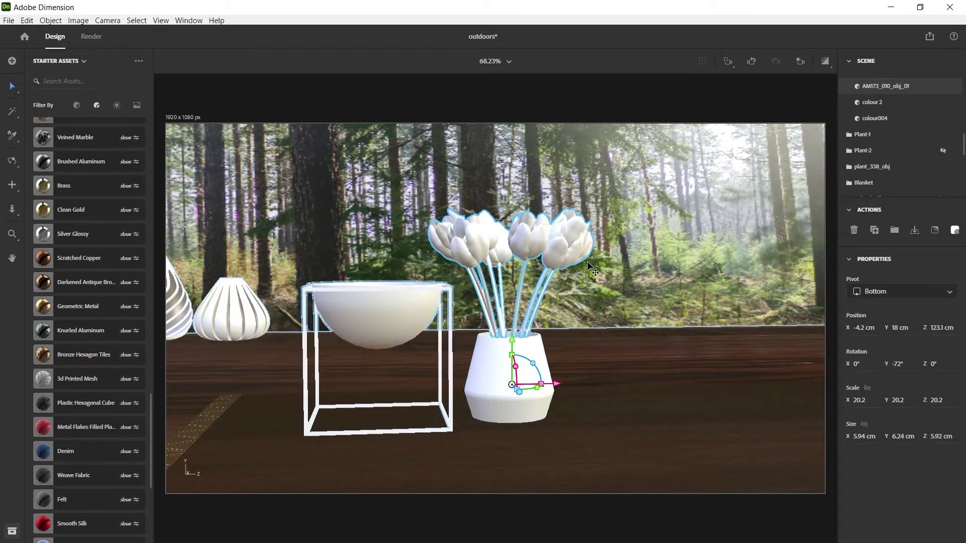
Apply the Matte material to the tulips and set its base colour to EDEDED
{"action": "key", "text": "1"}
{"action": "mouse_move", "coordinate": [590, 269]}
{"action": "left_mouse_down"}
{"action": "mouse_move", "coordinate": [602, 301]}
{"action": "mouse_move", "coordinate": [583, 262]}
{"action": "left_mouse_up"}
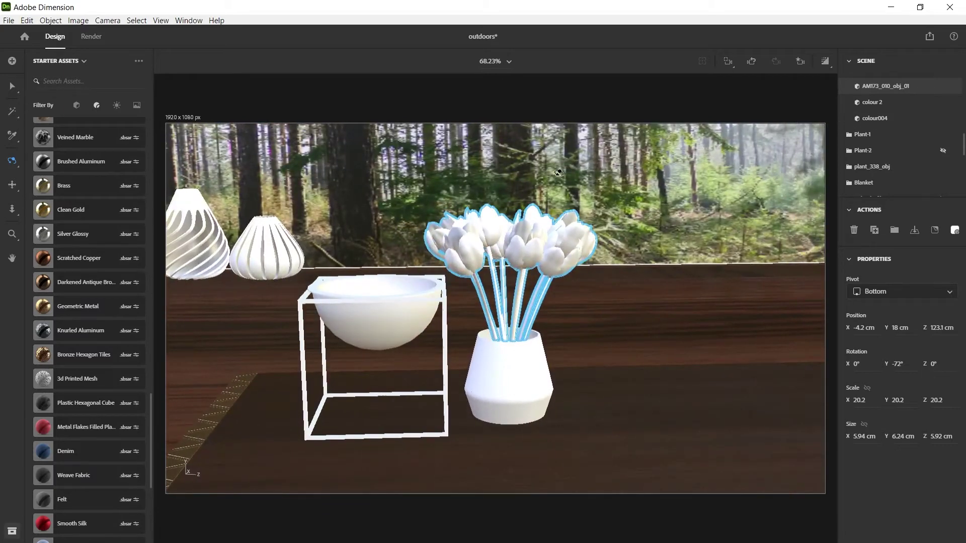
{"action": "scroll", "coordinate": [94, 181], "scroll_direction": "up", "scroll_amount": 15}
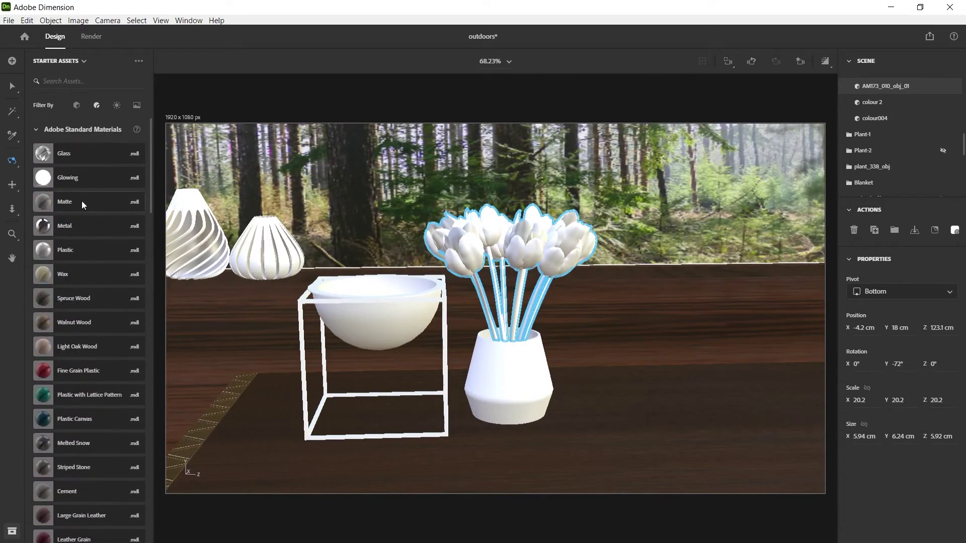
{"action": "left_click", "coordinate": [74, 205]}
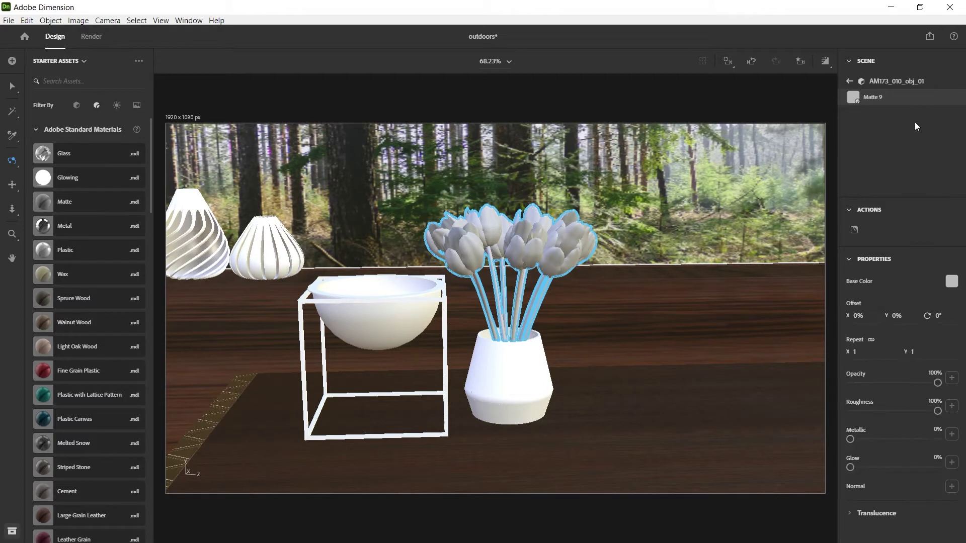
{"action": "left_click", "coordinate": [951, 281]}
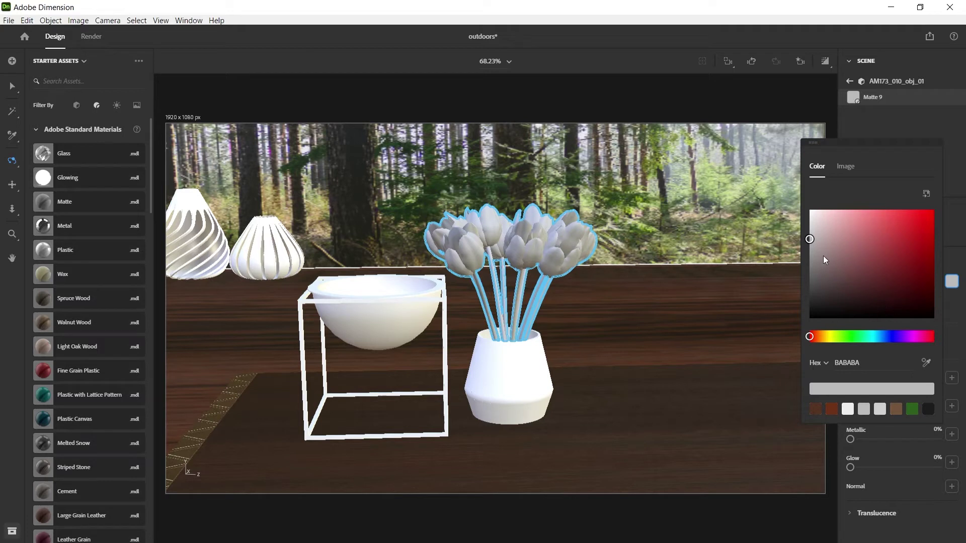
{"action": "left_click_drag", "start_coordinate": [815, 240], "coordinate": [803, 220]}
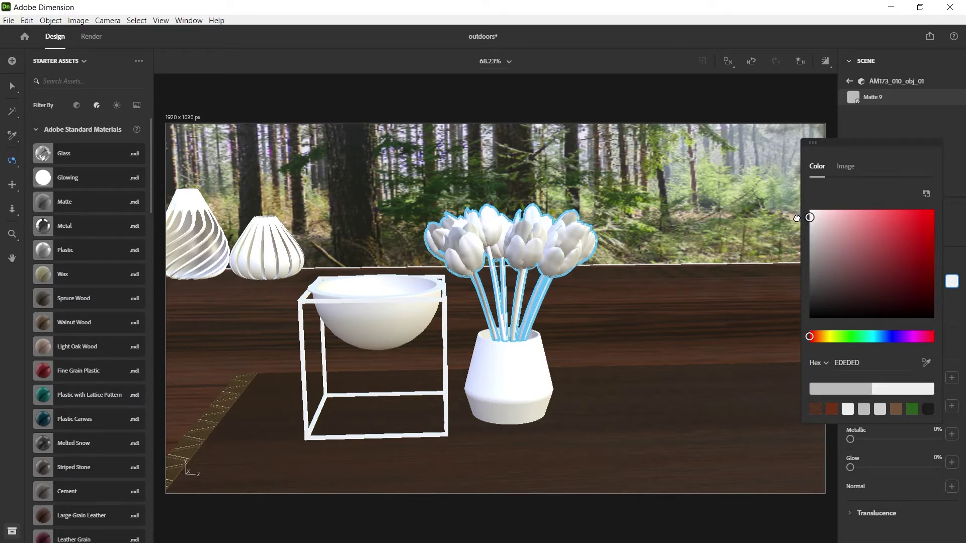
{"action": "key", "text": "Escape"}
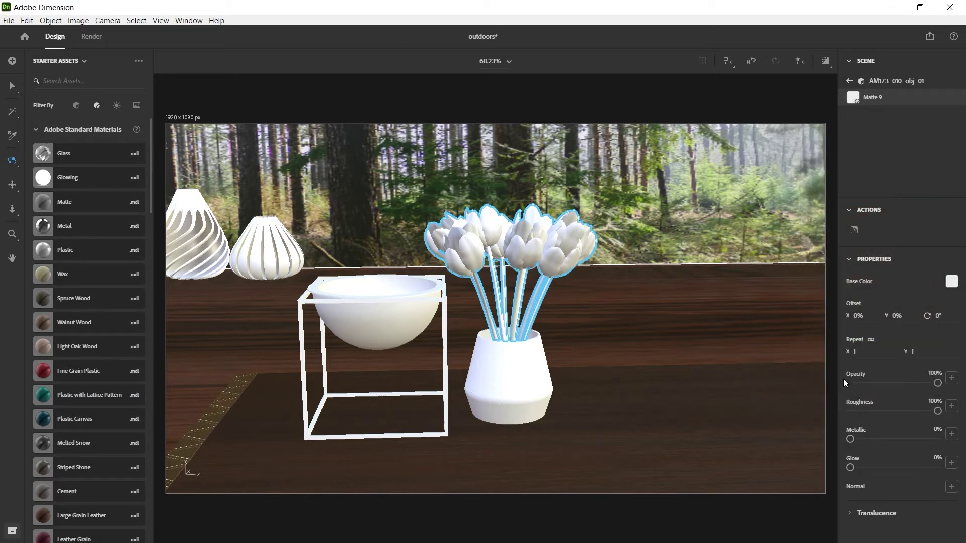
Select the flower vase object colour 2 in the bylassen group and apply the Scratched Copper material to it
{"action": "left_click", "coordinate": [520, 377]}
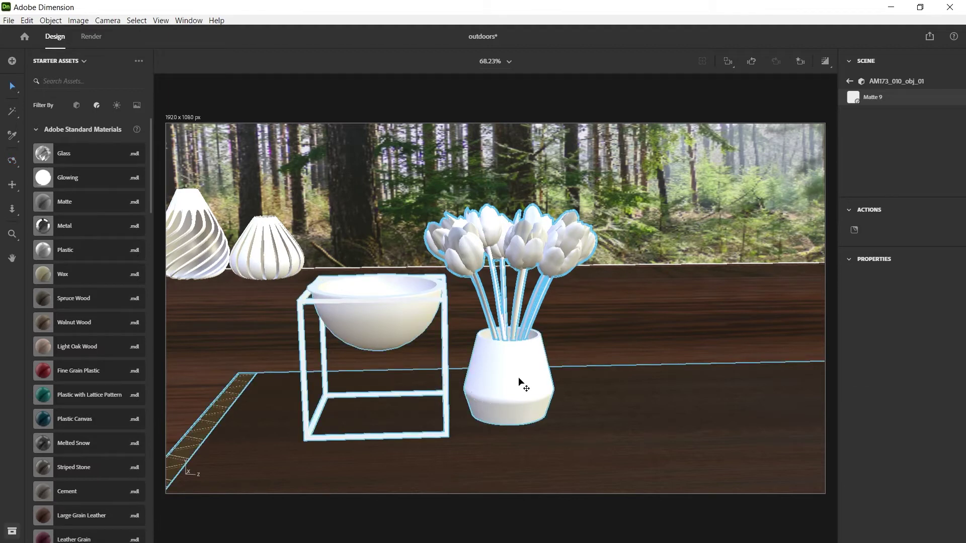
{"action": "scroll", "coordinate": [893, 143], "scroll_direction": "down", "scroll_amount": 5}
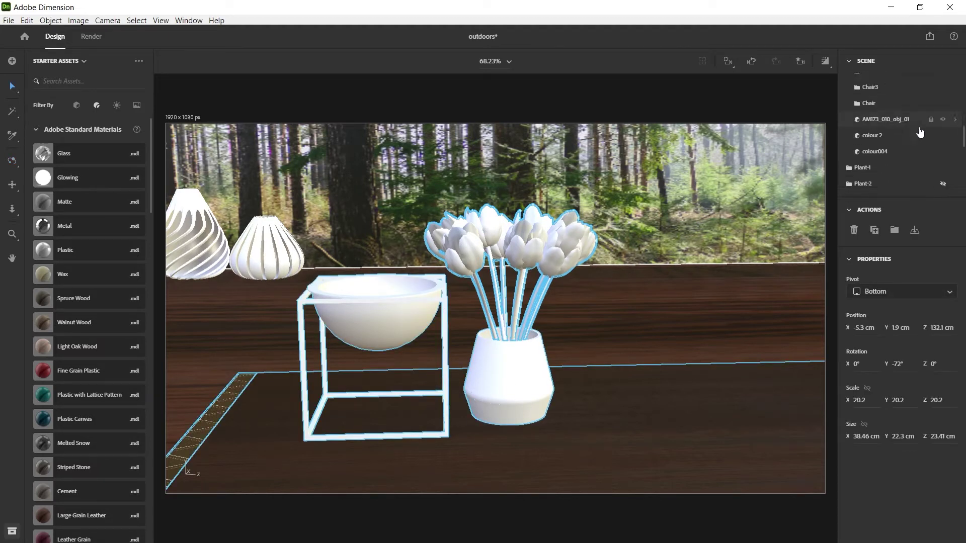
{"action": "left_click", "coordinate": [887, 157]}
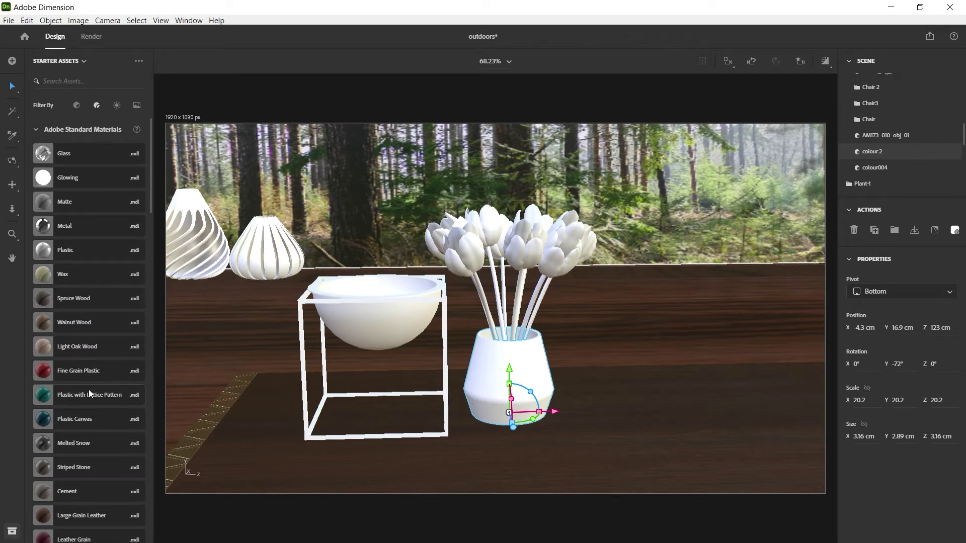
{"action": "scroll", "coordinate": [88, 391], "scroll_direction": "down", "scroll_amount": 4}
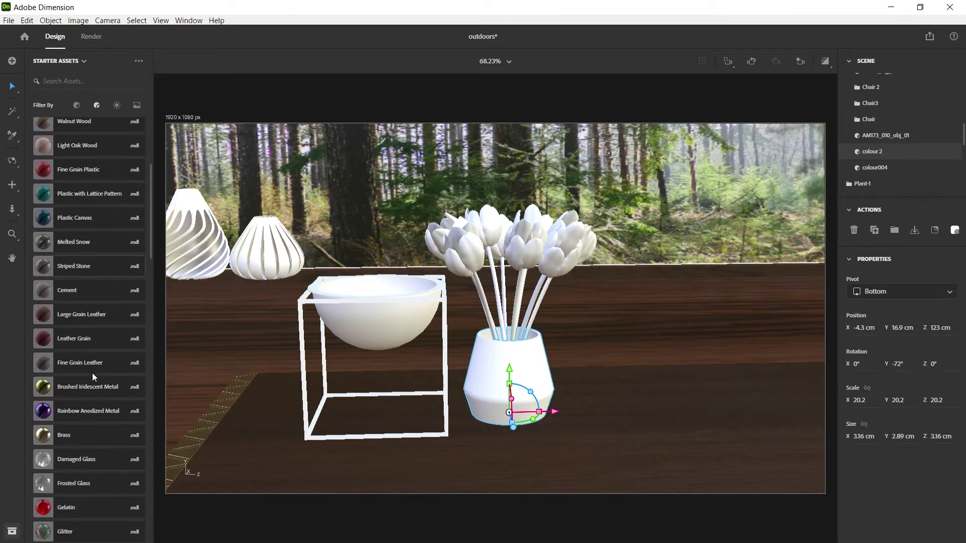
{"action": "scroll", "coordinate": [91, 379], "scroll_direction": "down", "scroll_amount": 3}
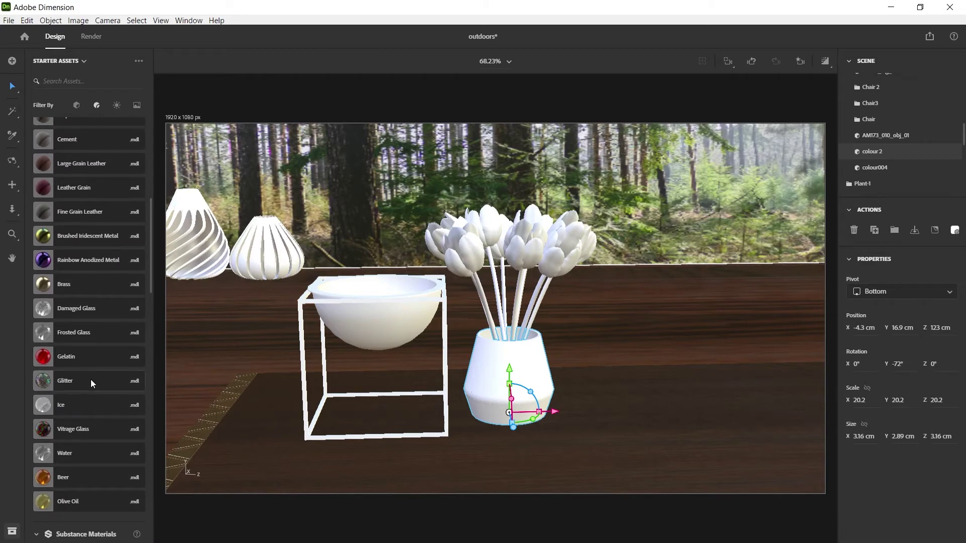
{"action": "scroll", "coordinate": [84, 307], "scroll_direction": "down", "scroll_amount": 2}
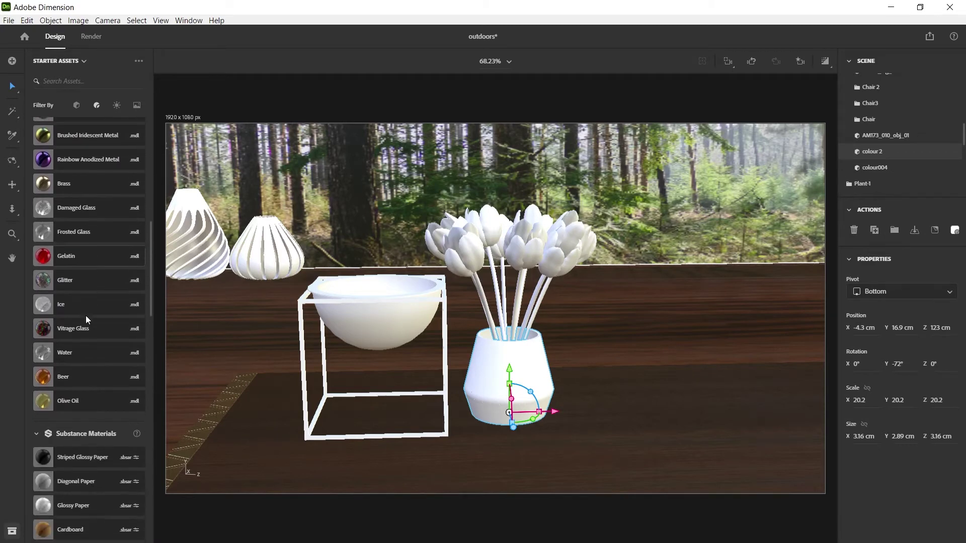
{"action": "scroll", "coordinate": [82, 336], "scroll_direction": "down", "scroll_amount": 7}
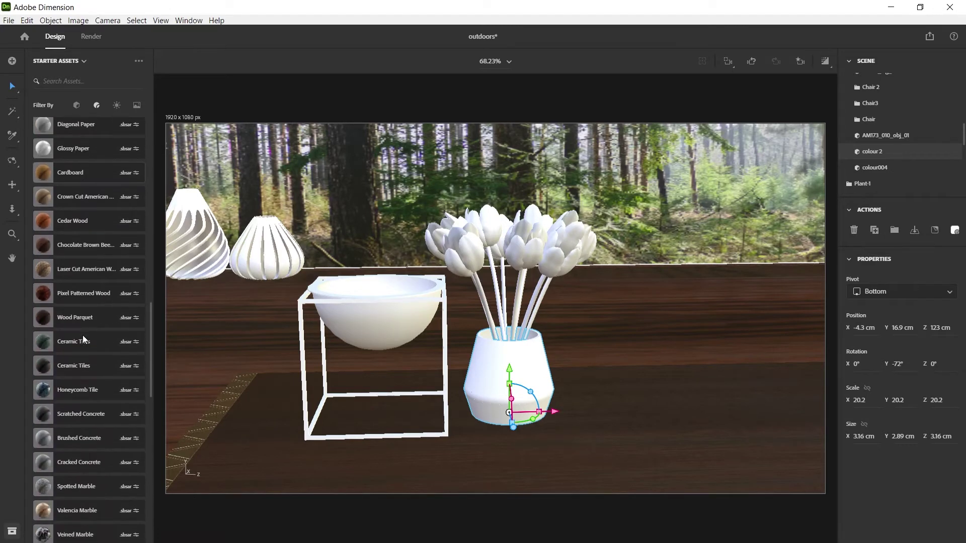
{"action": "scroll", "coordinate": [84, 338], "scroll_direction": "up", "scroll_amount": 9}
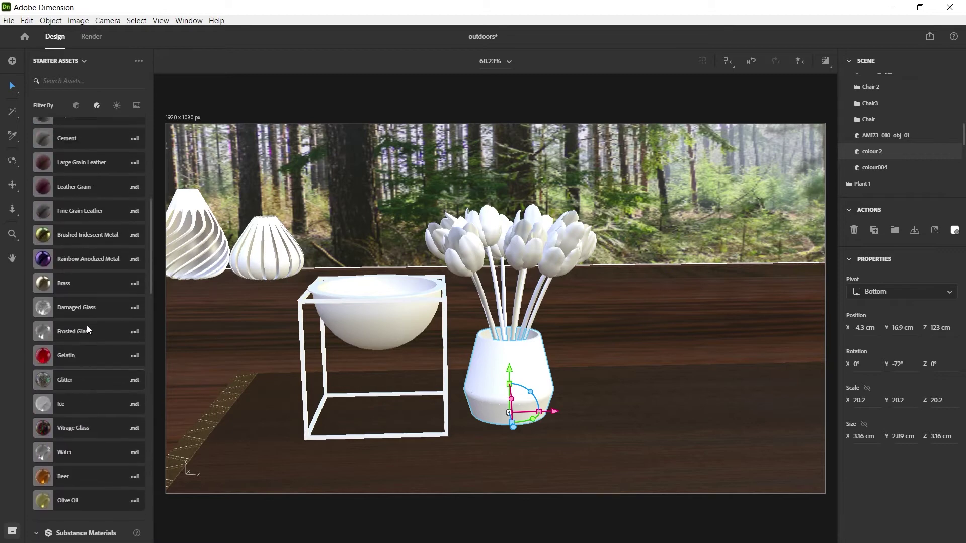
{"action": "scroll", "coordinate": [87, 328], "scroll_direction": "down", "scroll_amount": 7}
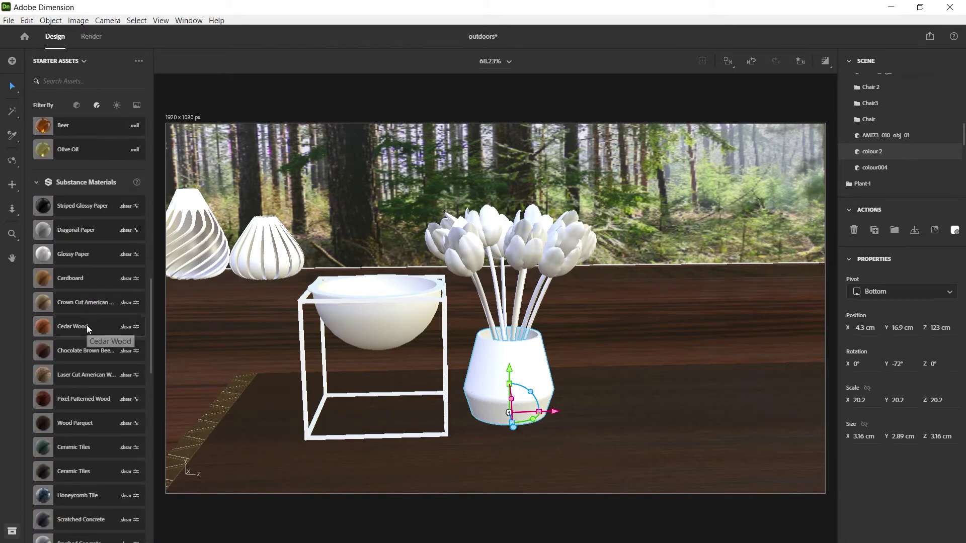
{"action": "scroll", "coordinate": [86, 325], "scroll_direction": "down", "scroll_amount": 4}
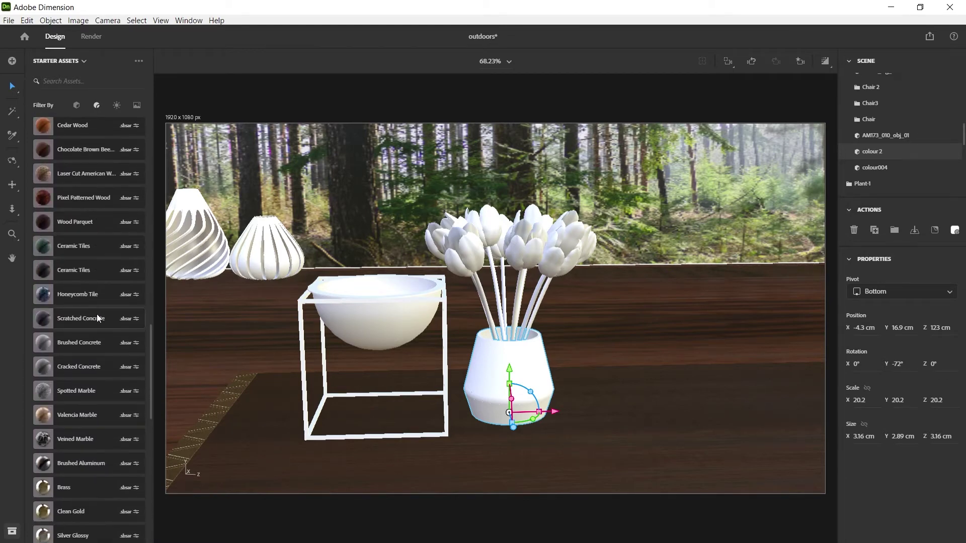
{"action": "scroll", "coordinate": [97, 318], "scroll_direction": "down", "scroll_amount": 4}
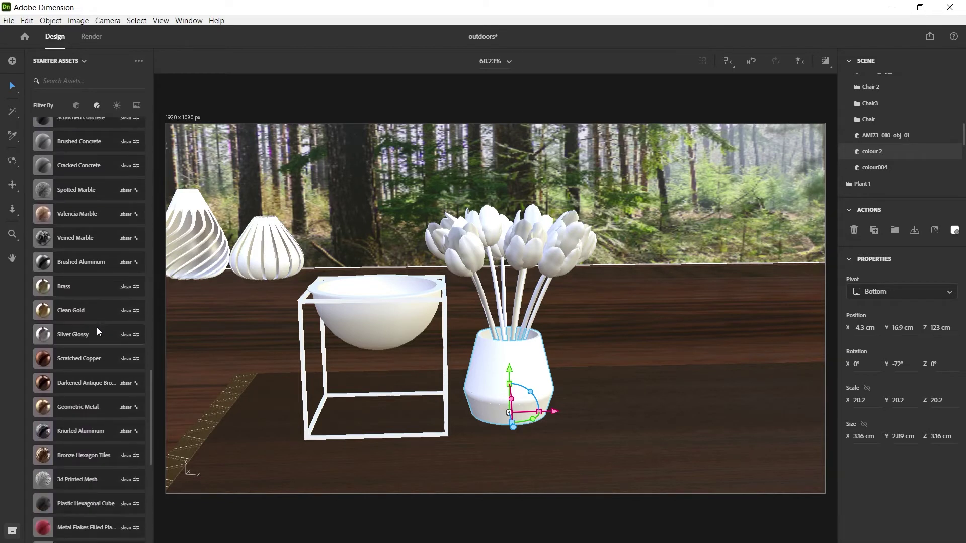
{"action": "left_click", "coordinate": [72, 360]}
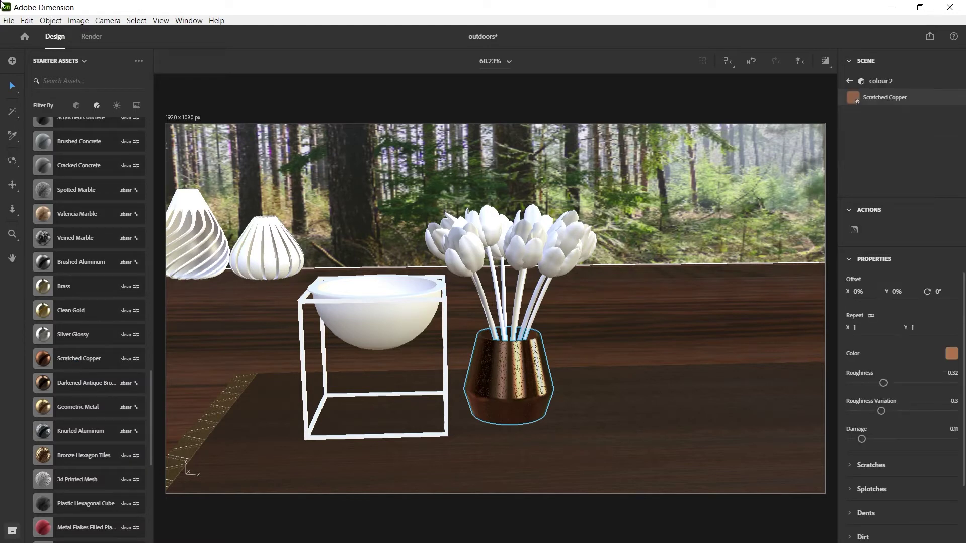
Return to the Main-view camera bookmark, deselect the vase and check the copper finish in the render preview
{"action": "left_click", "coordinate": [800, 62]}
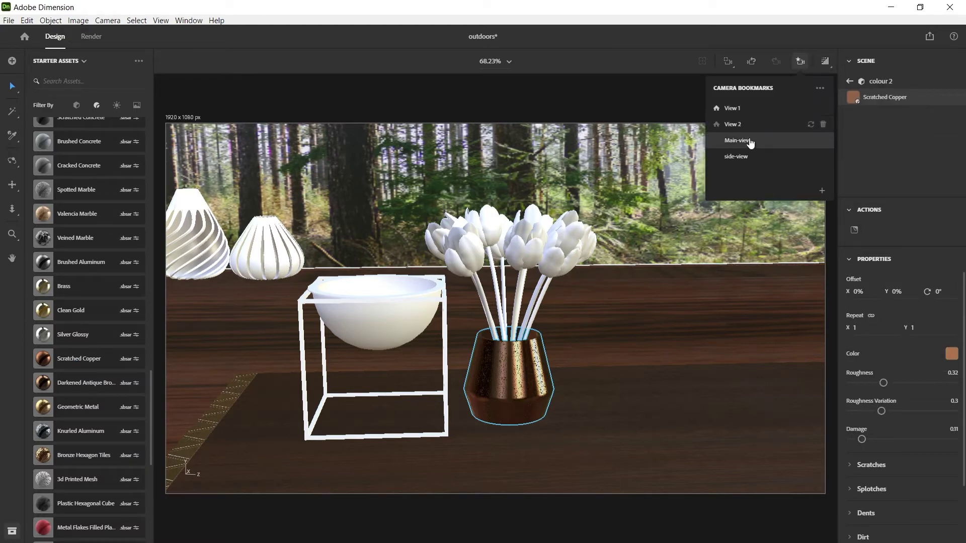
{"action": "left_click", "coordinate": [746, 141]}
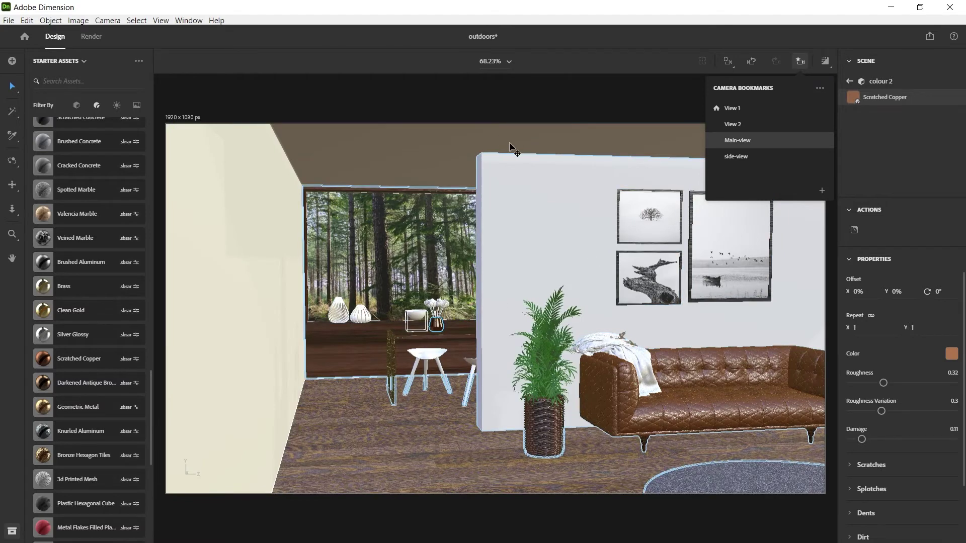
{"action": "left_click", "coordinate": [639, 103]}
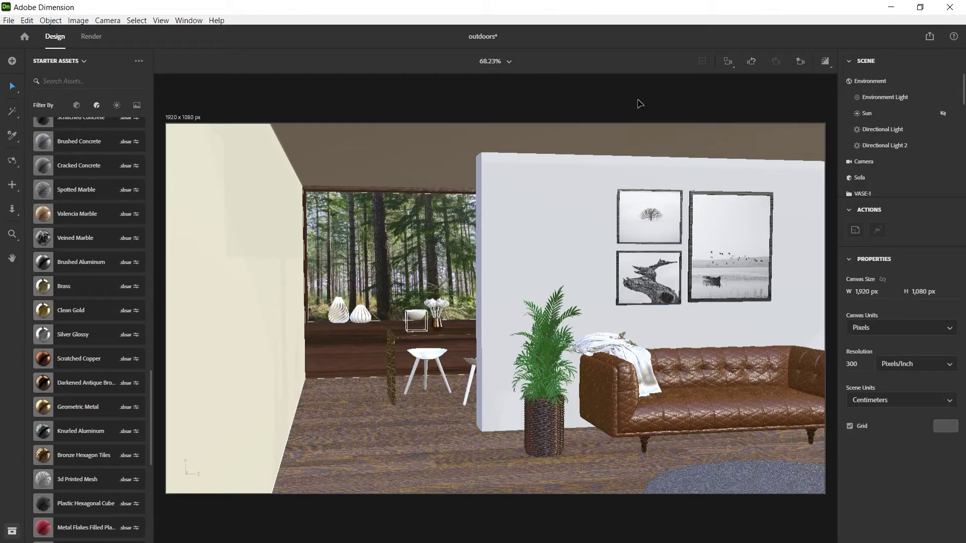
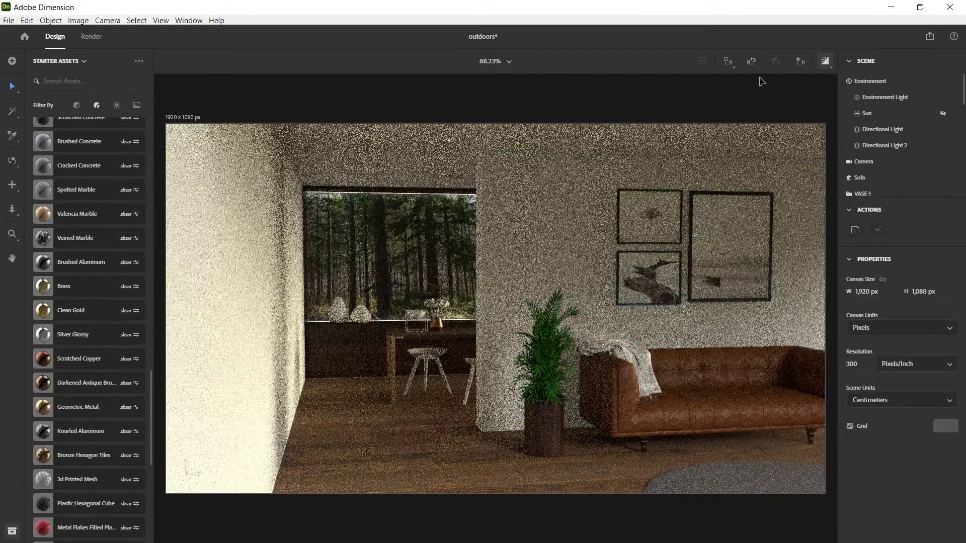
Bring the camera in close on the dining table's framed bowl and select its object colour004 in the bylassen group
{"action": "scroll", "coordinate": [492, 308], "scroll_direction": "up", "scroll_amount": 10}
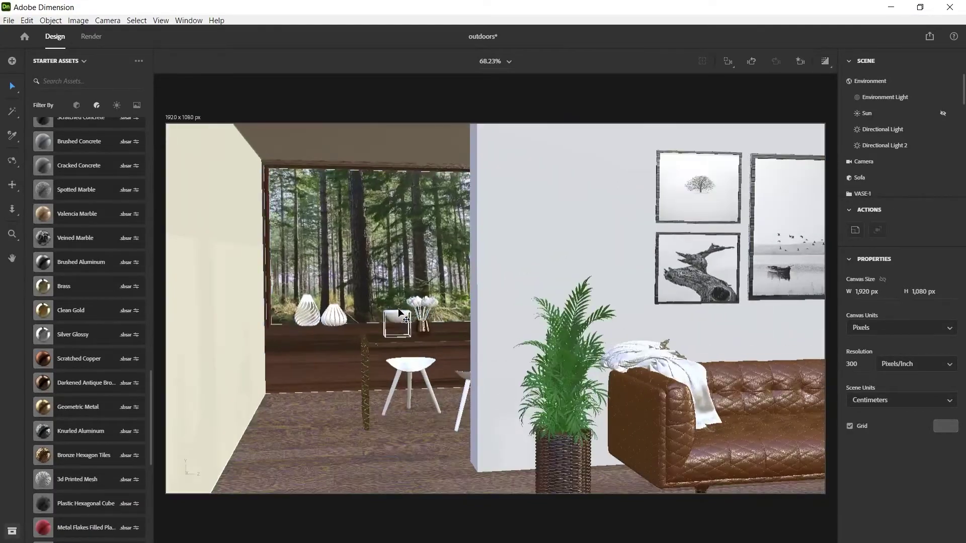
{"action": "scroll", "coordinate": [517, 327], "scroll_direction": "up", "scroll_amount": 10}
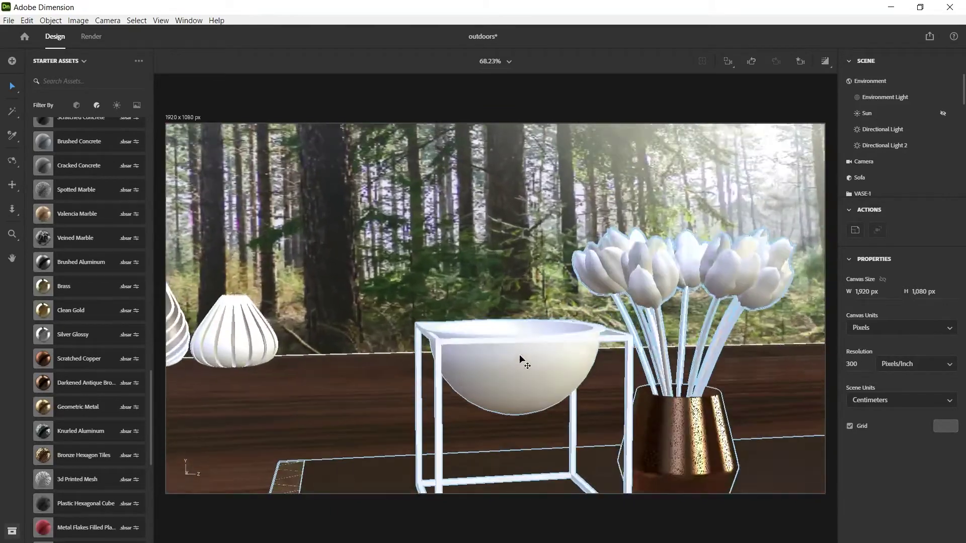
{"action": "key", "text": "1"}
{"action": "left_click_drag", "start_coordinate": [518, 367], "coordinate": [482, 312]}
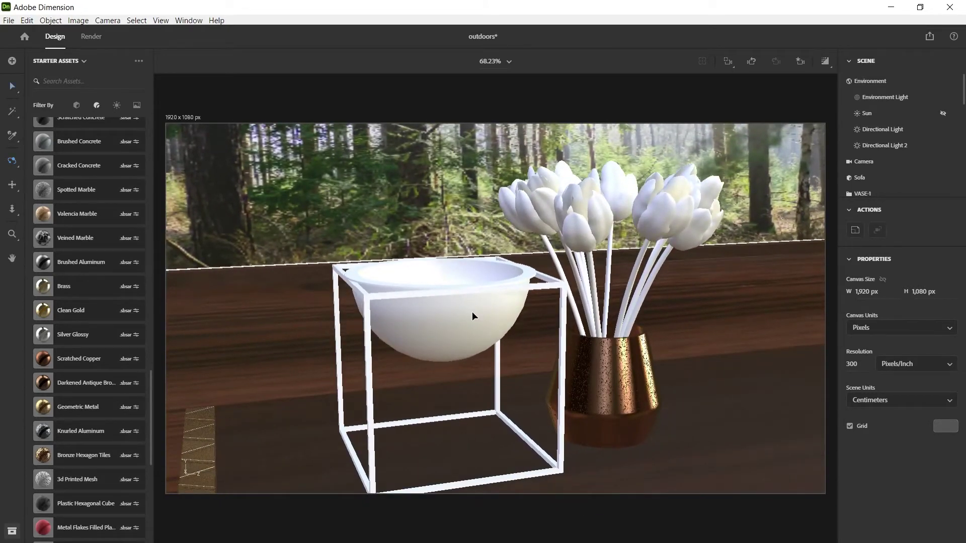
{"action": "key", "text": "v"}
{"action": "left_click", "coordinate": [463, 313]}
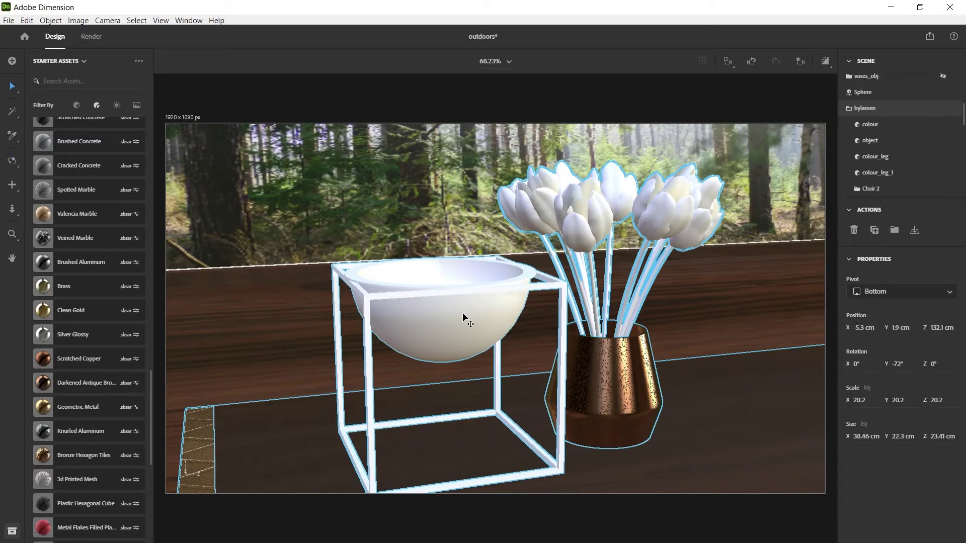
{"action": "scroll", "coordinate": [917, 161], "scroll_direction": "down", "scroll_amount": 3}
{"action": "left_click", "coordinate": [889, 119]}
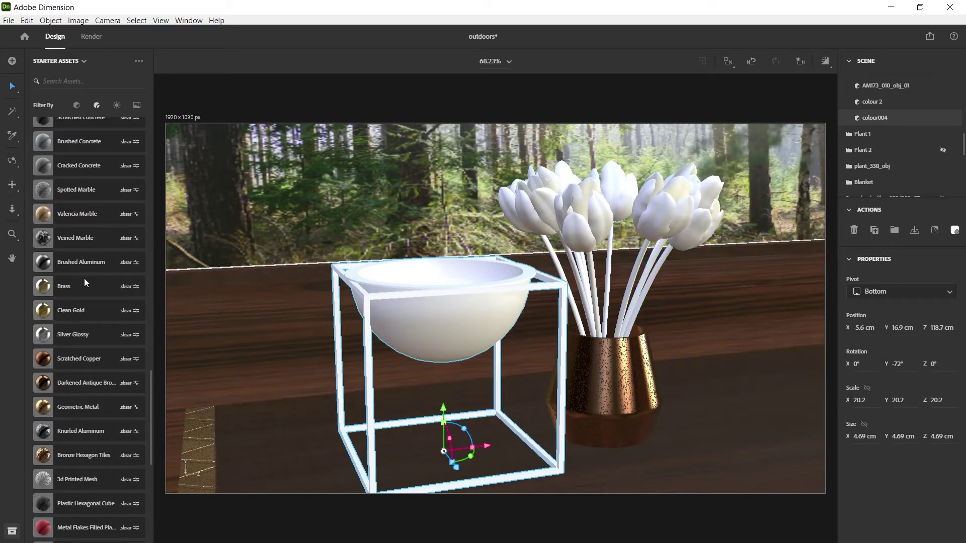
Try the Bronze Hexagon Tiles and Geometric Metal materials on the bowl and its frame
{"action": "scroll", "coordinate": [89, 290], "scroll_direction": "down", "scroll_amount": 1}
{"action": "scroll", "coordinate": [92, 291], "scroll_direction": "down", "scroll_amount": 1}
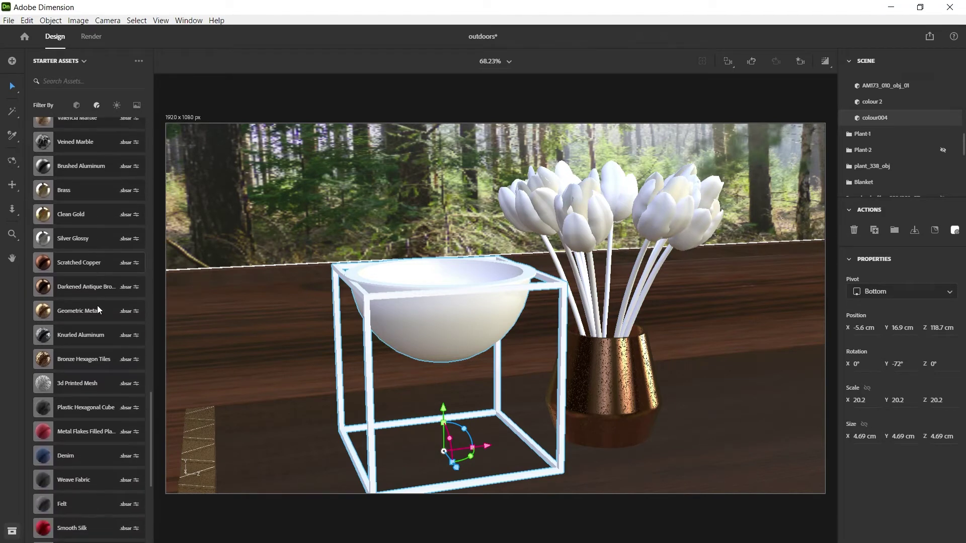
{"action": "left_click", "coordinate": [80, 355]}
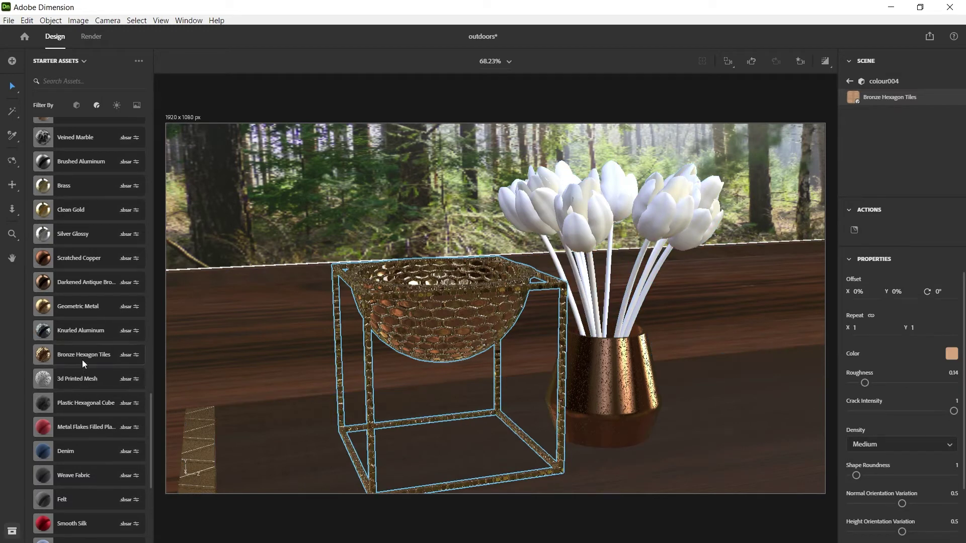
{"action": "left_click", "coordinate": [80, 306]}
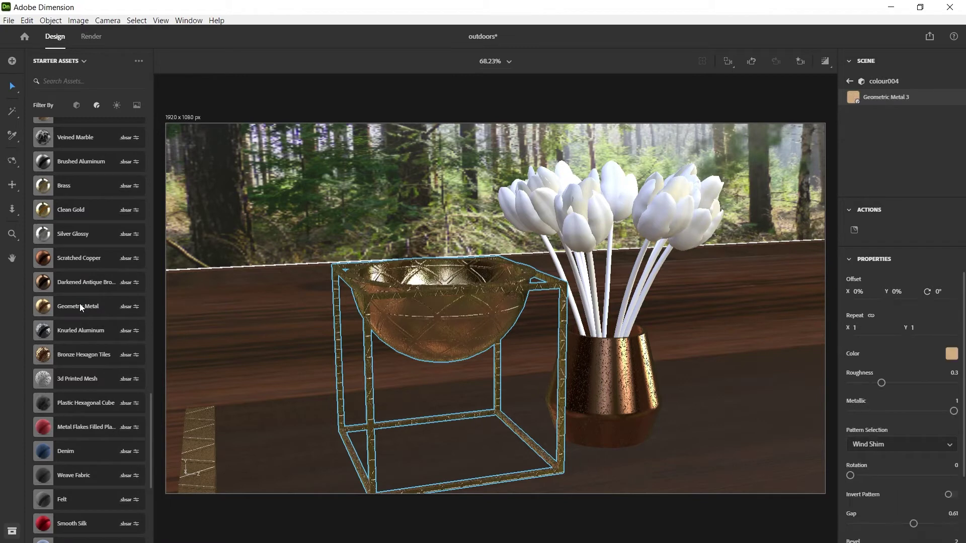
Apply the Knurled Aluminum material to the bowl and its frame, with a repeat of 5.6 in X and Y
{"action": "left_click", "coordinate": [78, 331]}
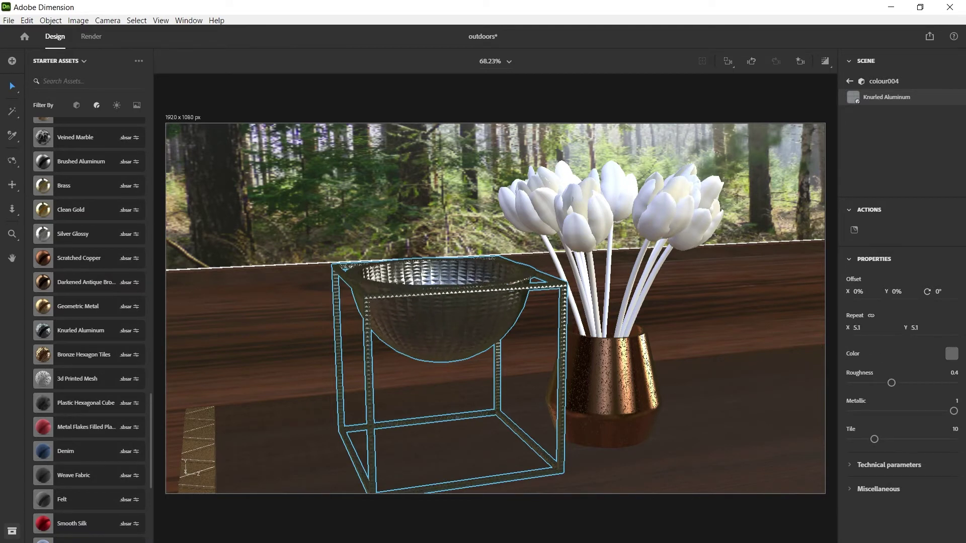
Restore the Main-view camera bookmark, deselect the bowl and check its new metal finish in the render preview
{"action": "left_click", "coordinate": [799, 63]}
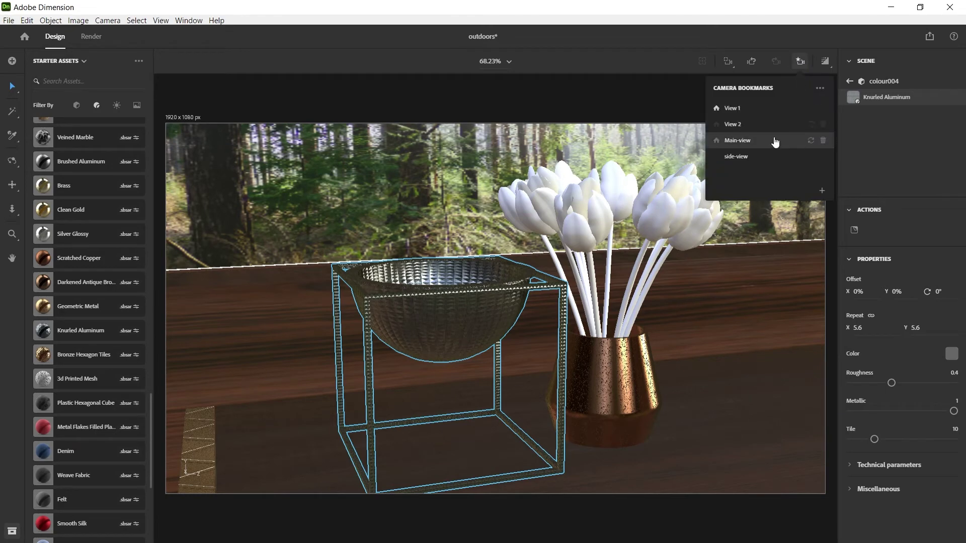
{"action": "left_click", "coordinate": [771, 142]}
{"action": "left_click", "coordinate": [630, 112]}
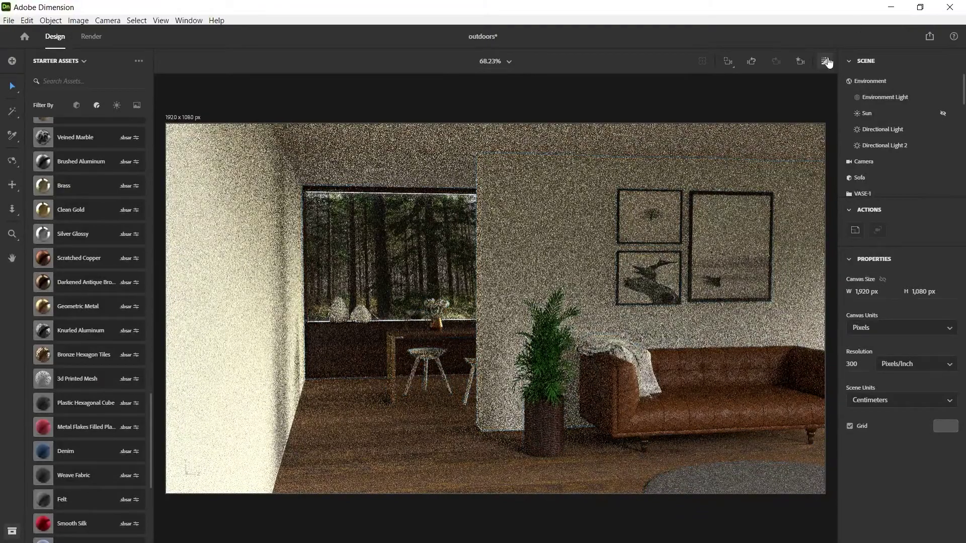
Bring the camera close to the dining table and orbit to view the bowl, flower vase and two white slatted vases
{"action": "scroll", "coordinate": [513, 262], "scroll_direction": "up", "scroll_amount": 10}
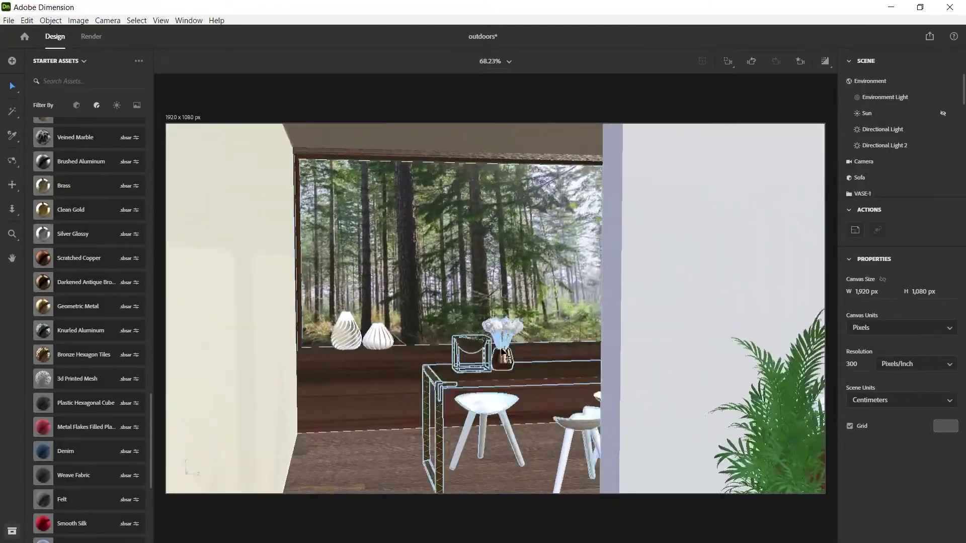
{"action": "scroll", "coordinate": [482, 370], "scroll_direction": "up", "scroll_amount": 10}
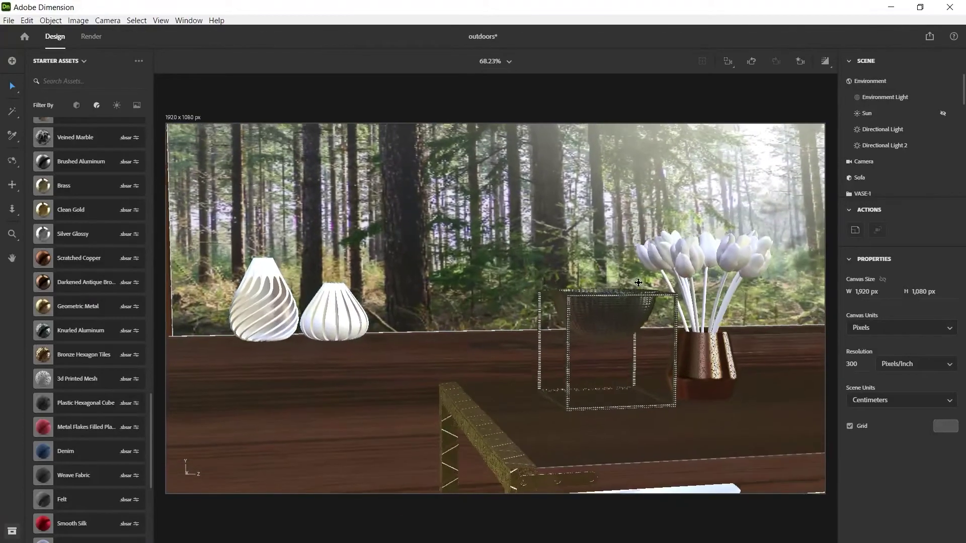
{"action": "key", "text": "1"}
{"action": "left_click_drag", "start_coordinate": [676, 332], "coordinate": [731, 351]}
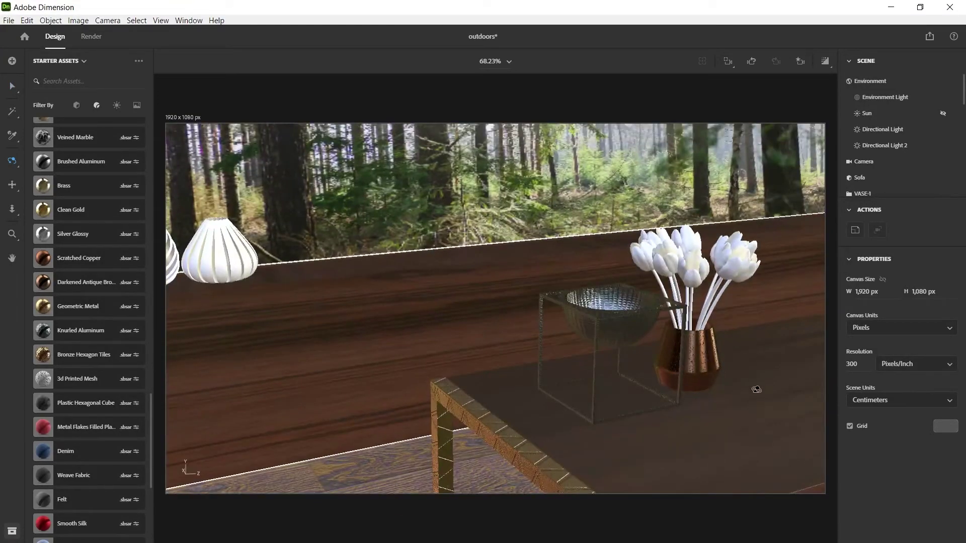
{"action": "left_click_drag", "start_coordinate": [756, 390], "coordinate": [183, 302]}
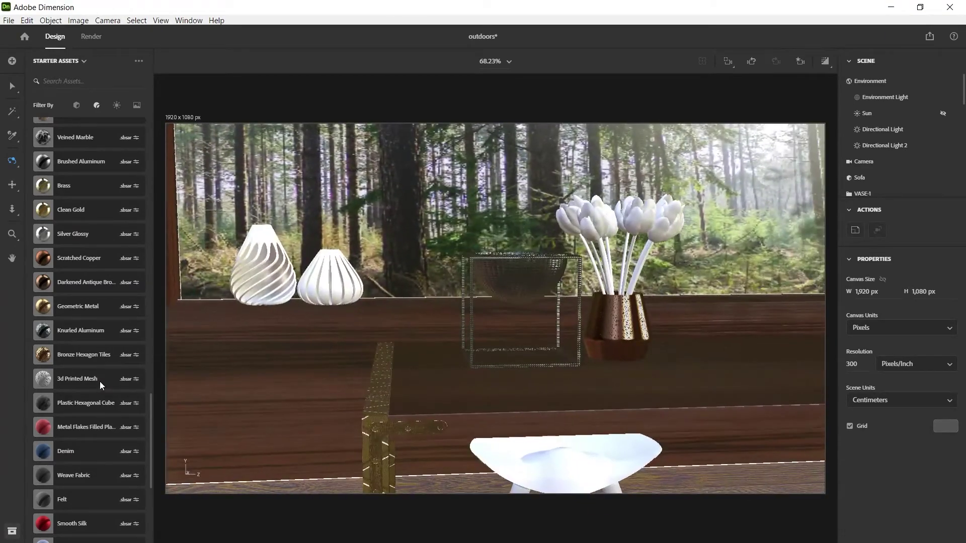
Browse the Adobe Standard and Substance materials in the starter assets for another finish for the bowl
{"action": "scroll", "coordinate": [100, 381], "scroll_direction": "down", "scroll_amount": 3}
{"action": "scroll", "coordinate": [101, 389], "scroll_direction": "up", "scroll_amount": 10}
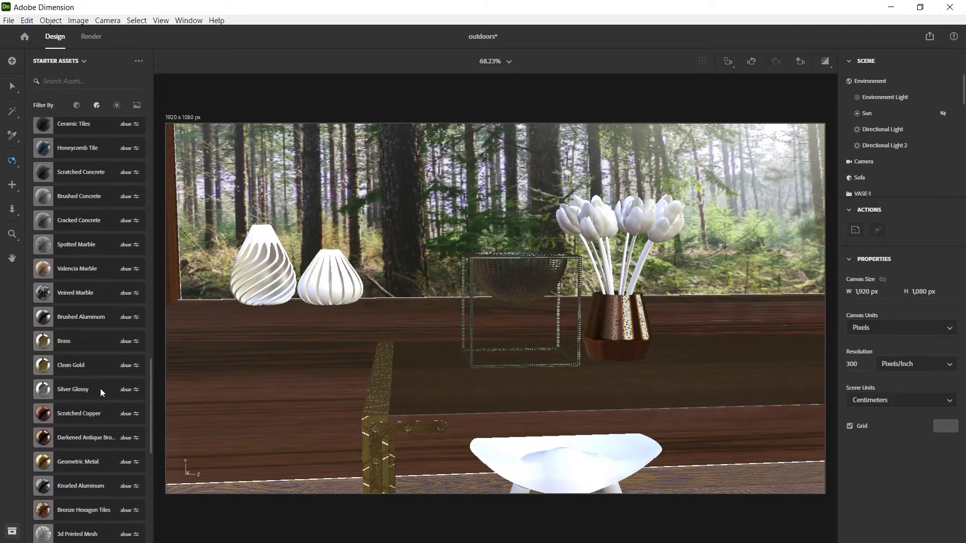
{"action": "scroll", "coordinate": [108, 388], "scroll_direction": "down", "scroll_amount": 2}
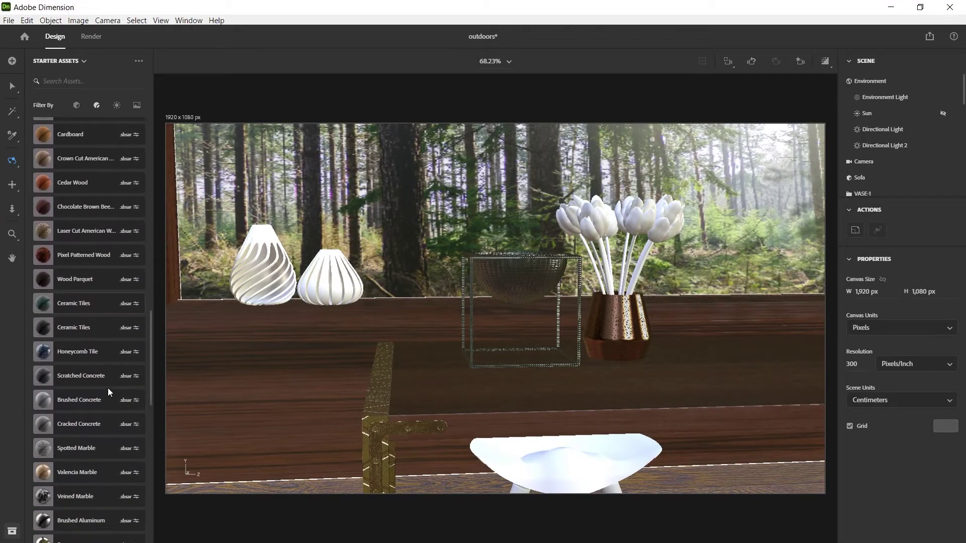
{"action": "scroll", "coordinate": [109, 393], "scroll_direction": "up", "scroll_amount": 9}
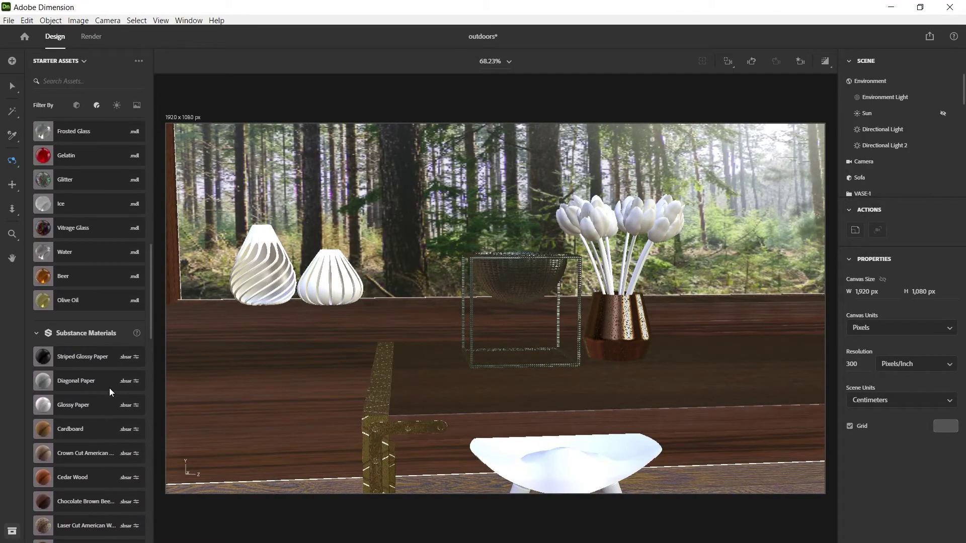
{"action": "scroll", "coordinate": [111, 388], "scroll_direction": "down", "scroll_amount": 2}
{"action": "scroll", "coordinate": [111, 387], "scroll_direction": "up", "scroll_amount": 9}
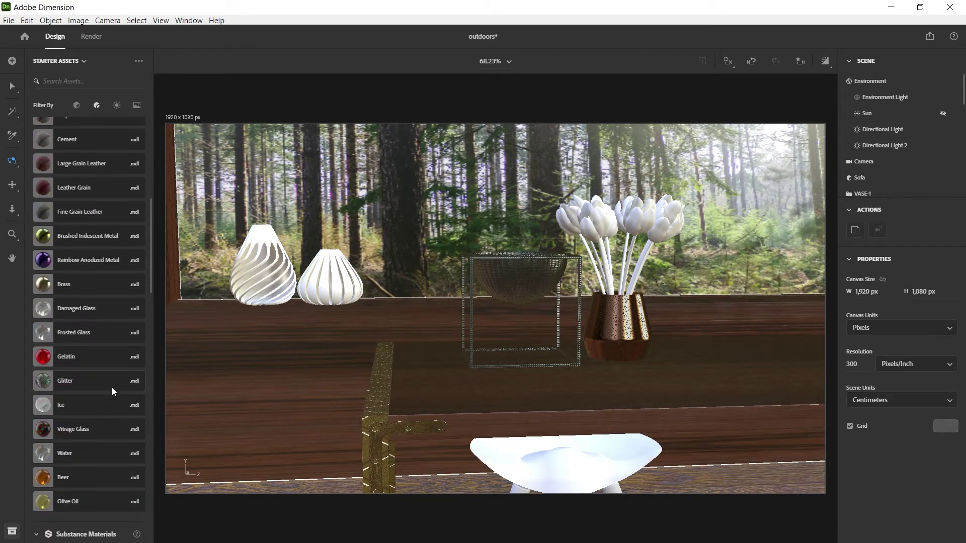
{"action": "scroll", "coordinate": [111, 387], "scroll_direction": "up", "scroll_amount": 8}
{"action": "scroll", "coordinate": [111, 387], "scroll_direction": "up", "scroll_amount": 4}
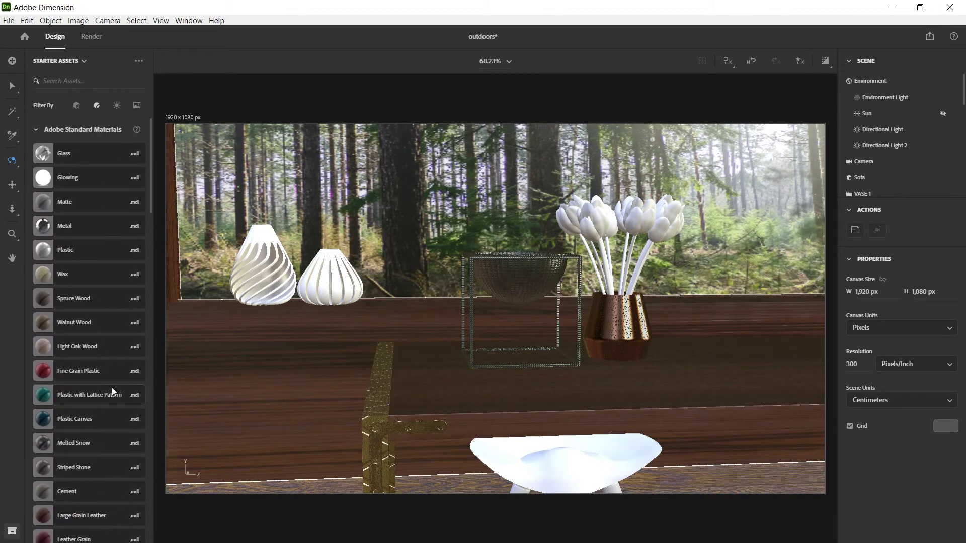
{"action": "scroll", "coordinate": [109, 387], "scroll_direction": "down", "scroll_amount": 20}
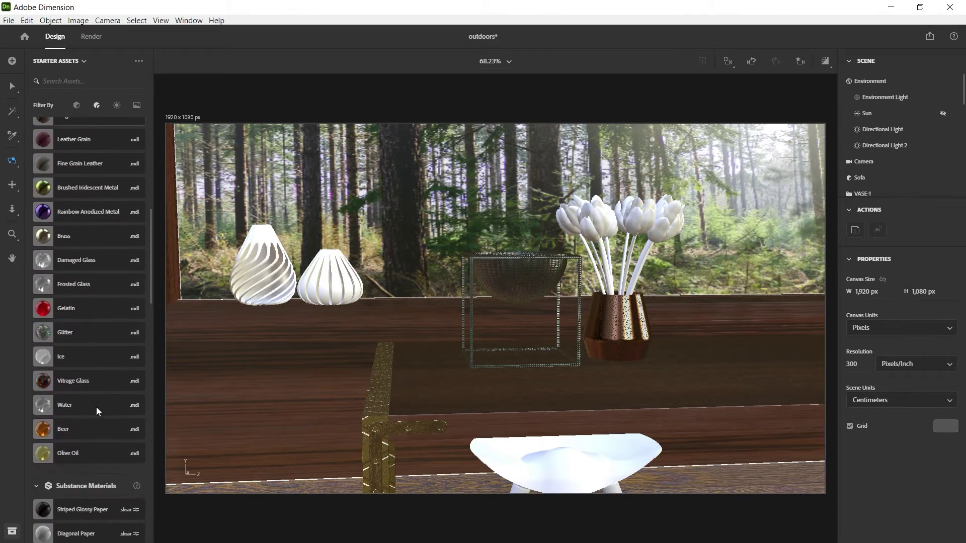
{"action": "scroll", "coordinate": [97, 409], "scroll_direction": "down", "scroll_amount": 7}
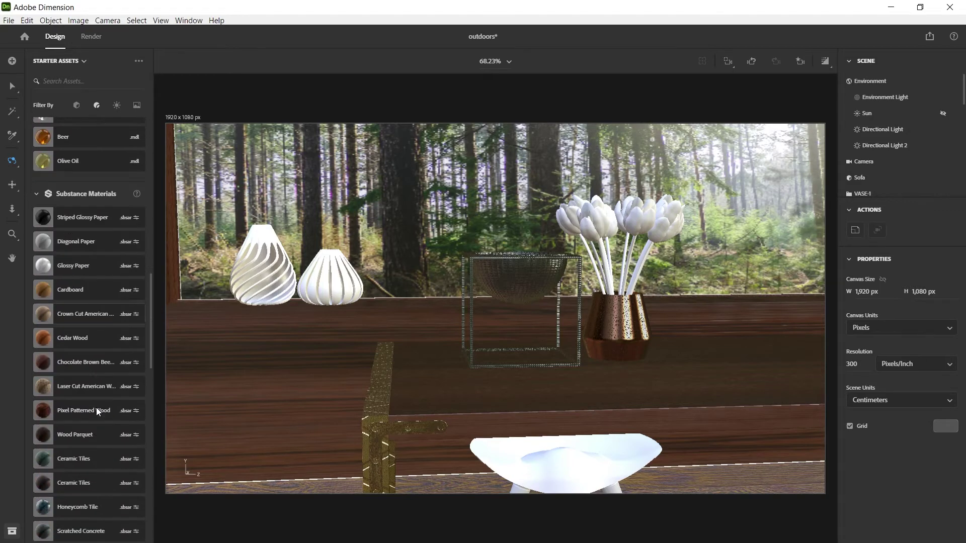
Apply the Brushed Aluminum material to the bowl and its frame, the colour004 object in the bylassen group
{"action": "left_click", "coordinate": [517, 291]}
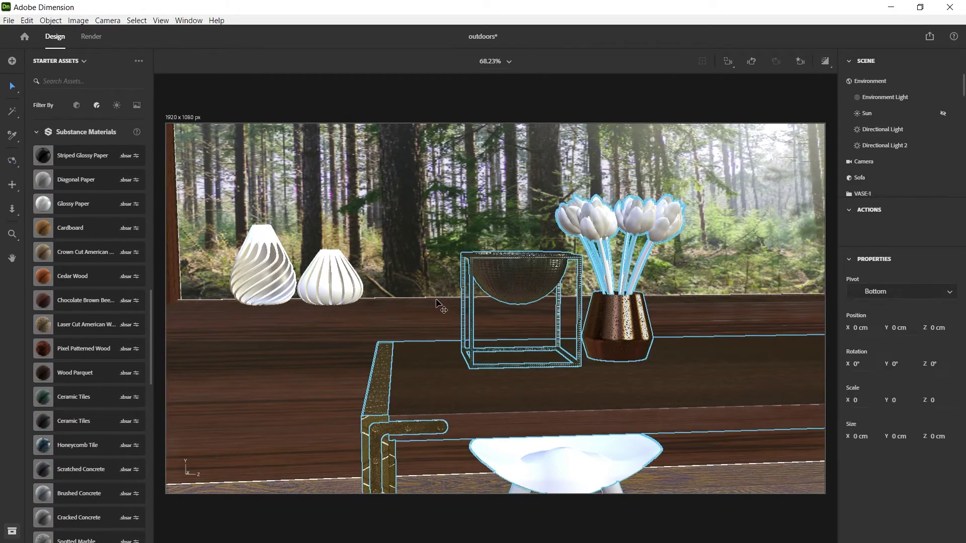
{"action": "scroll", "coordinate": [74, 367], "scroll_direction": "down", "scroll_amount": 4}
{"action": "scroll", "coordinate": [81, 364], "scroll_direction": "down", "scroll_amount": 4}
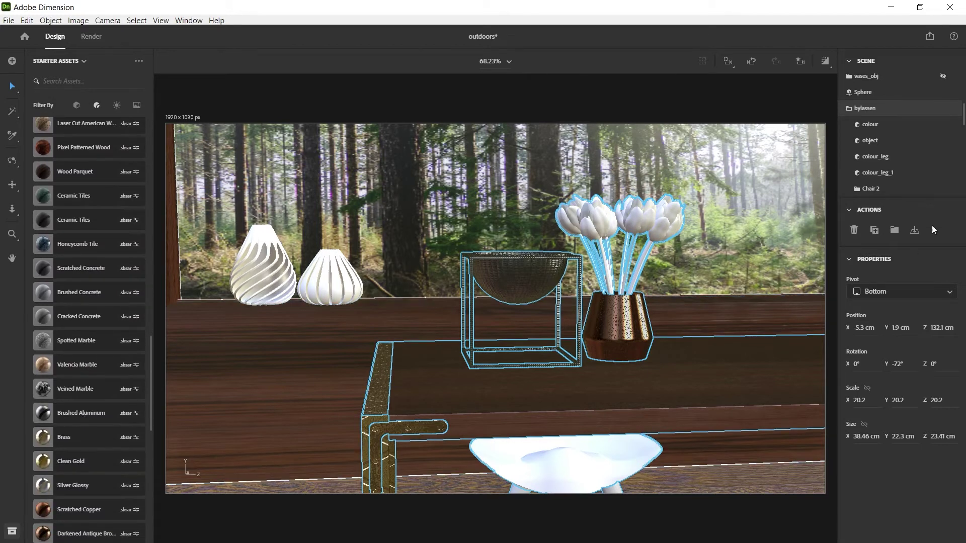
{"action": "scroll", "coordinate": [888, 146], "scroll_direction": "down", "scroll_amount": 5}
{"action": "scroll", "coordinate": [881, 134], "scroll_direction": "up", "scroll_amount": 2}
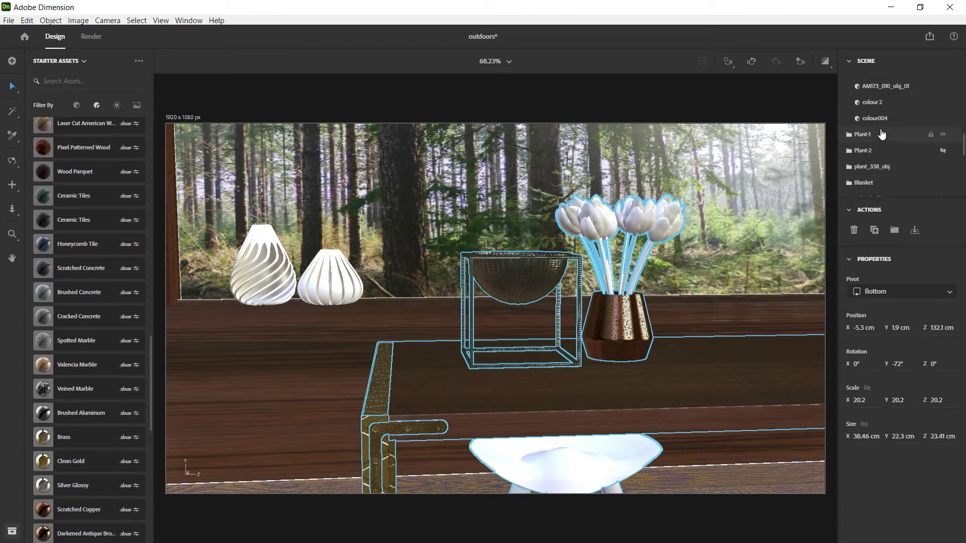
{"action": "left_click", "coordinate": [878, 120]}
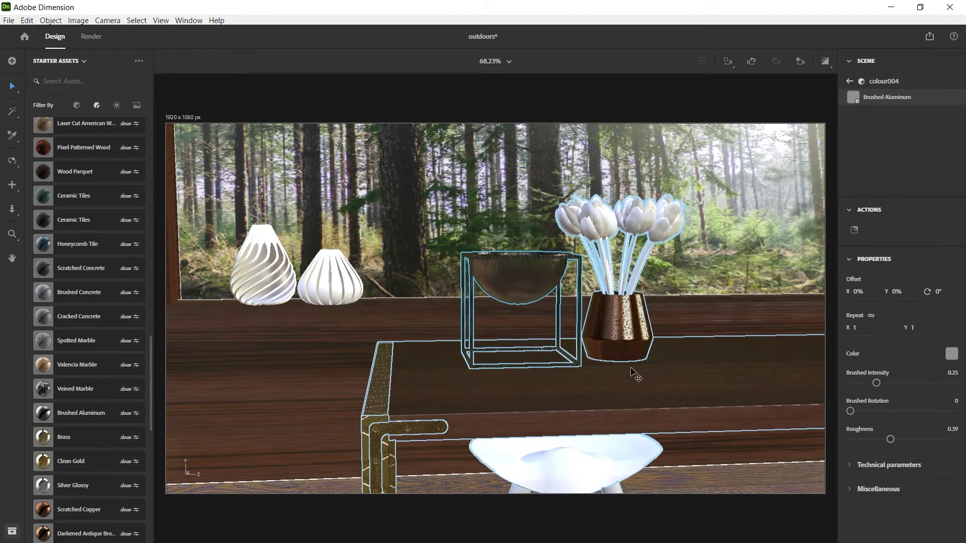
Apply the Cement material to the two white slatted vases of the VASE-1 group by the forest window
{"action": "key", "text": "1"}
{"action": "mouse_move", "coordinate": [587, 302]}
{"action": "left_mouse_down"}
{"action": "mouse_move", "coordinate": [503, 274]}
{"action": "mouse_move", "coordinate": [576, 292]}
{"action": "left_mouse_up"}
{"action": "left_click_drag", "start_coordinate": [505, 276], "coordinate": [578, 326]}
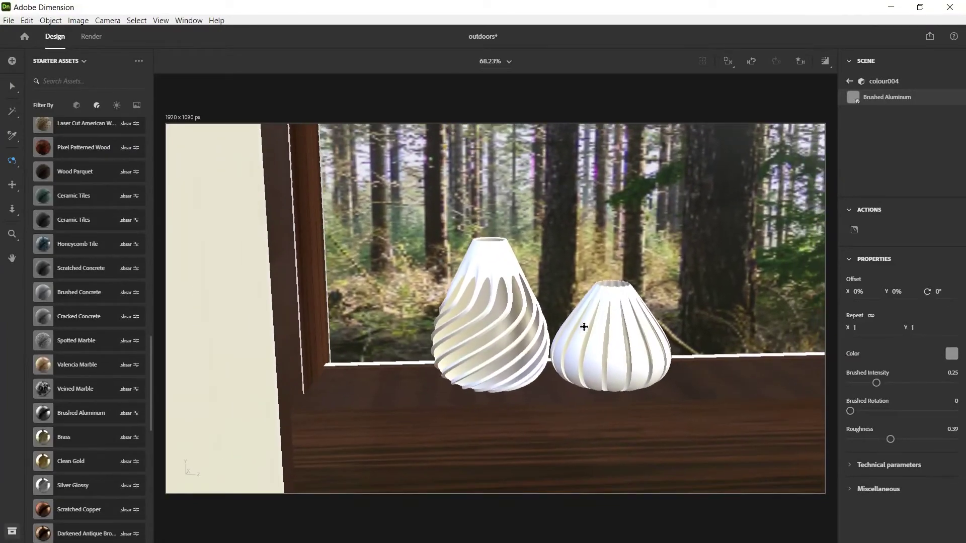
{"action": "key", "text": "v"}
{"action": "left_click", "coordinate": [493, 263]}
{"action": "left_click", "coordinate": [493, 262]}
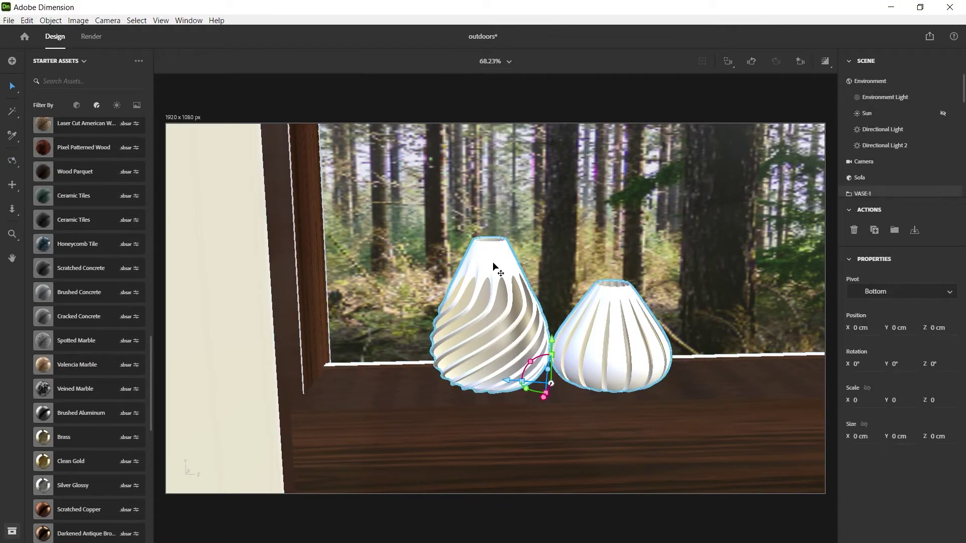
{"action": "scroll", "coordinate": [77, 400], "scroll_direction": "down", "scroll_amount": 5}
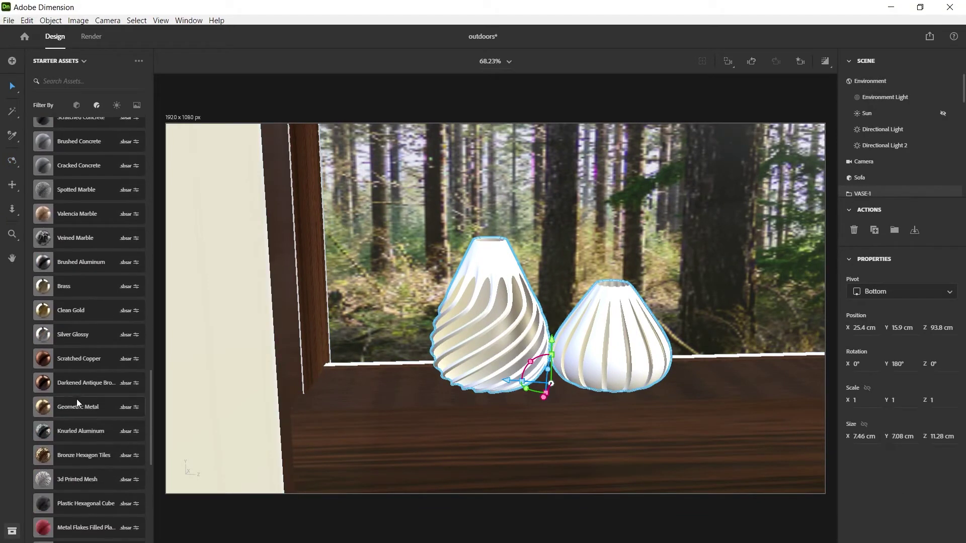
{"action": "scroll", "coordinate": [79, 428], "scroll_direction": "down", "scroll_amount": 3}
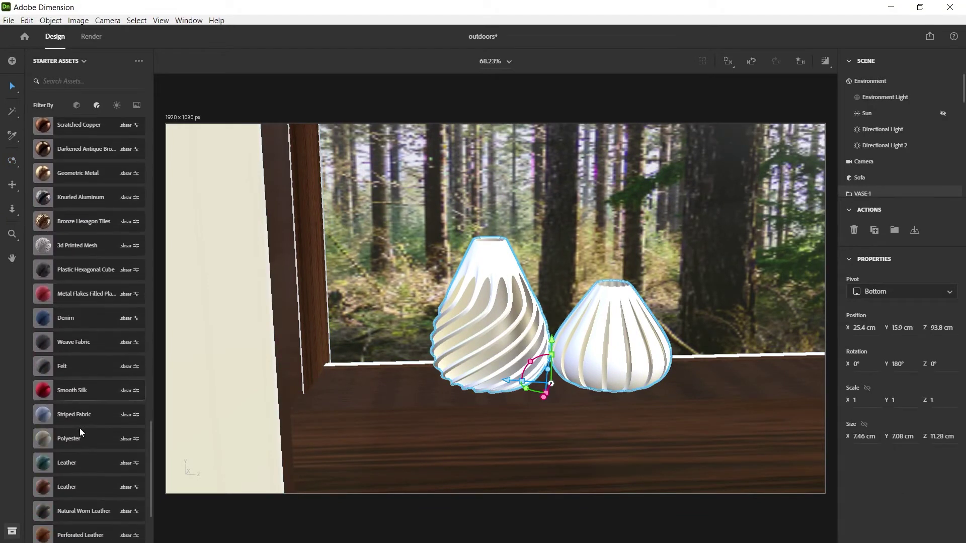
{"action": "scroll", "coordinate": [86, 442], "scroll_direction": "down", "scroll_amount": 1}
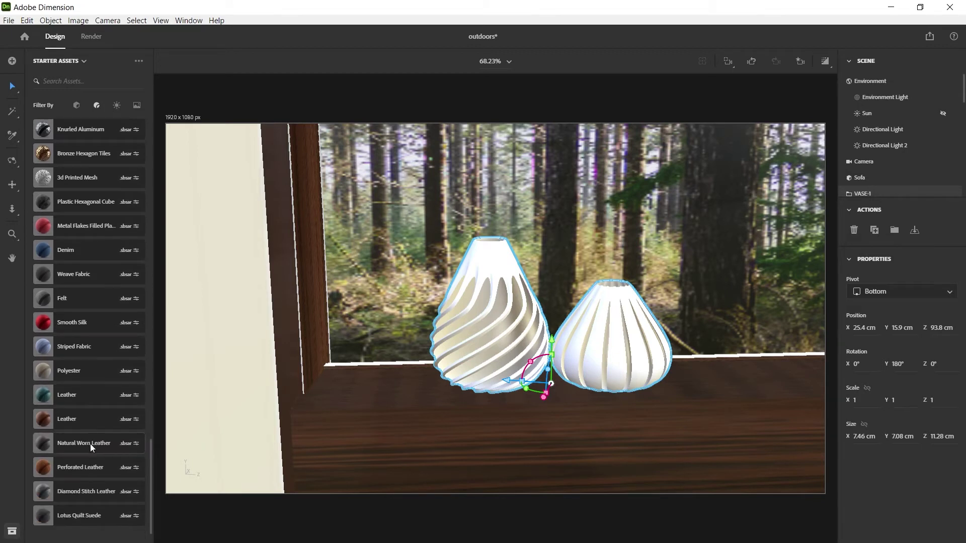
{"action": "scroll", "coordinate": [98, 483], "scroll_direction": "up", "scroll_amount": 1}
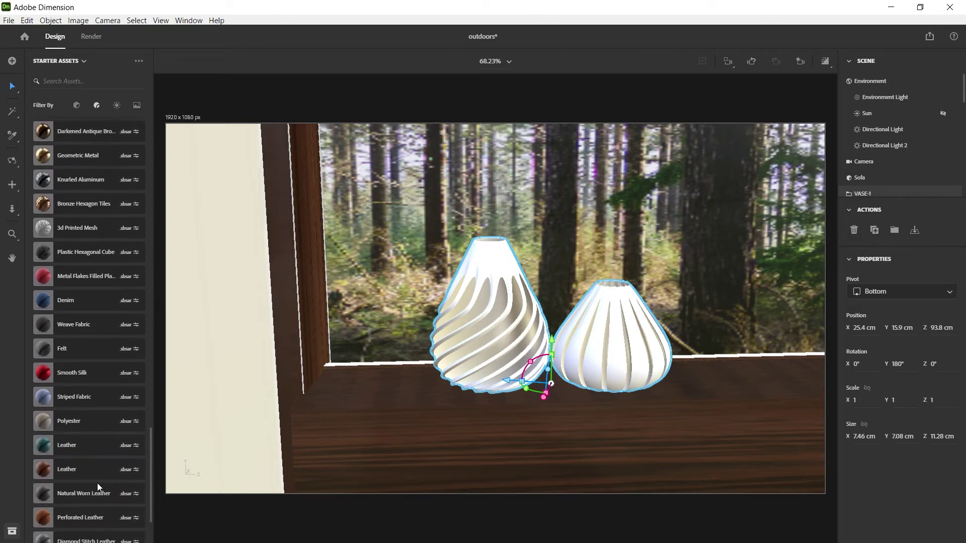
{"action": "scroll", "coordinate": [98, 483], "scroll_direction": "up", "scroll_amount": 5}
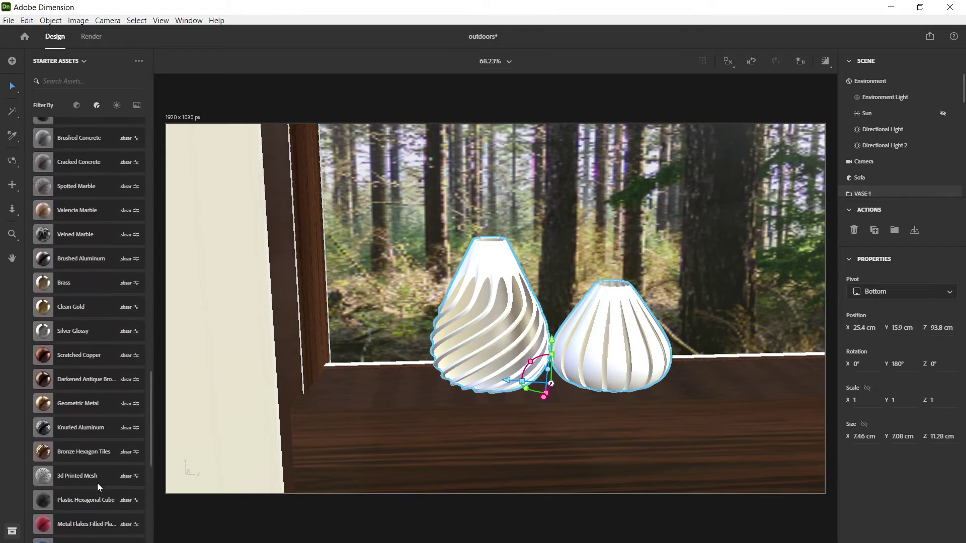
{"action": "scroll", "coordinate": [98, 483], "scroll_direction": "up", "scroll_amount": 7}
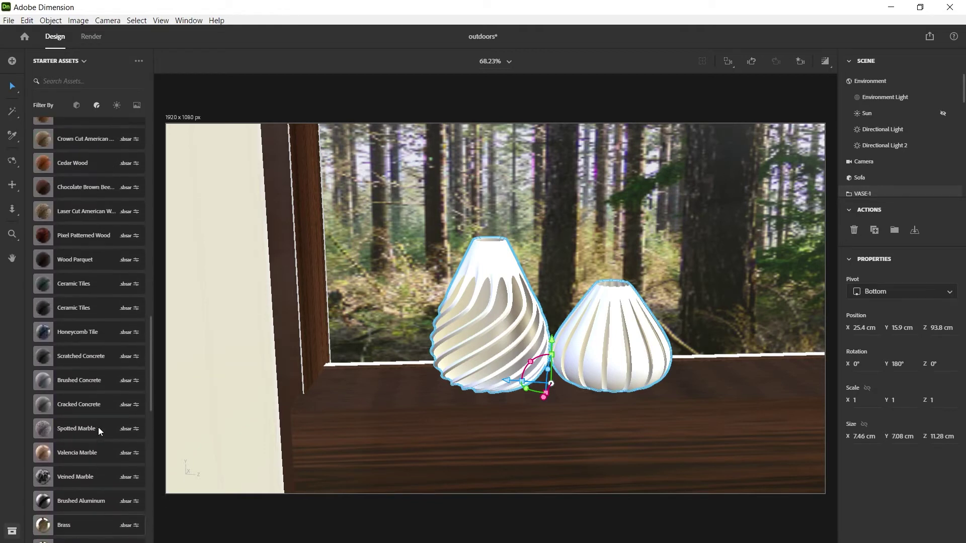
{"action": "scroll", "coordinate": [98, 427], "scroll_direction": "up", "scroll_amount": 8}
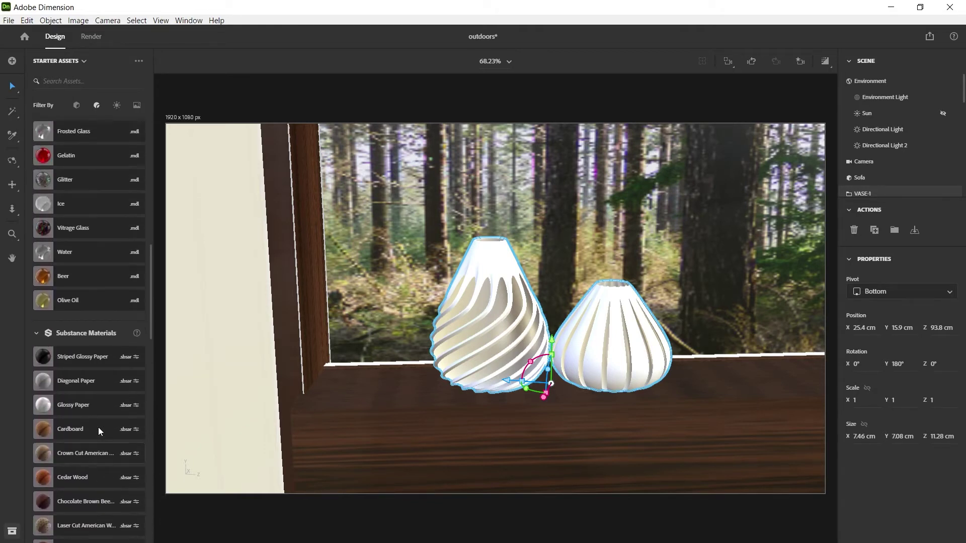
{"action": "scroll", "coordinate": [98, 428], "scroll_direction": "up", "scroll_amount": 7}
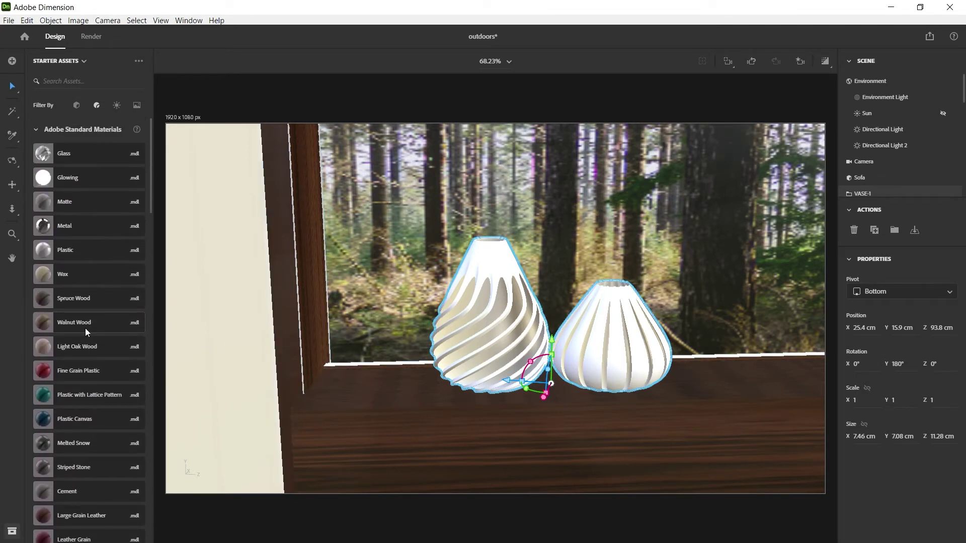
{"action": "scroll", "coordinate": [87, 328], "scroll_direction": "down", "scroll_amount": 1}
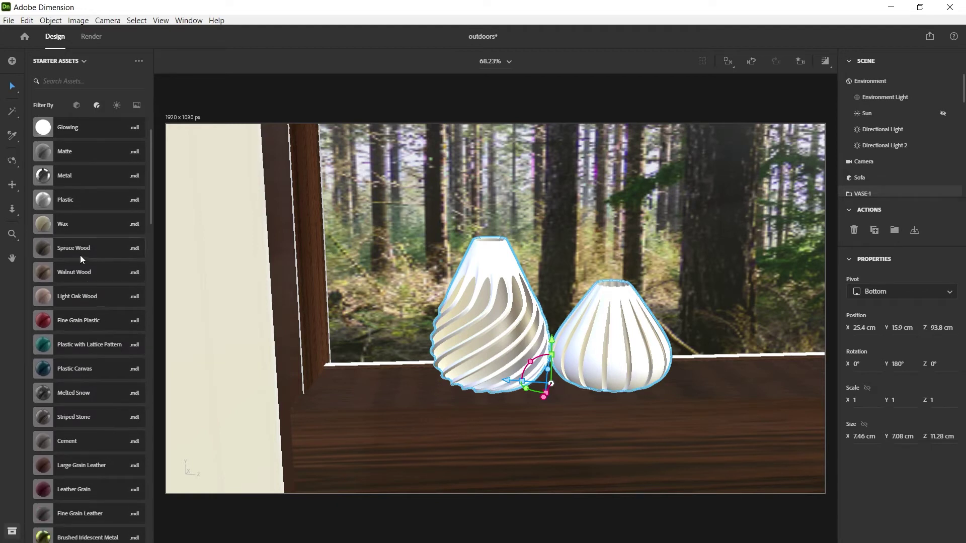
{"action": "scroll", "coordinate": [88, 334], "scroll_direction": "down", "scroll_amount": 2}
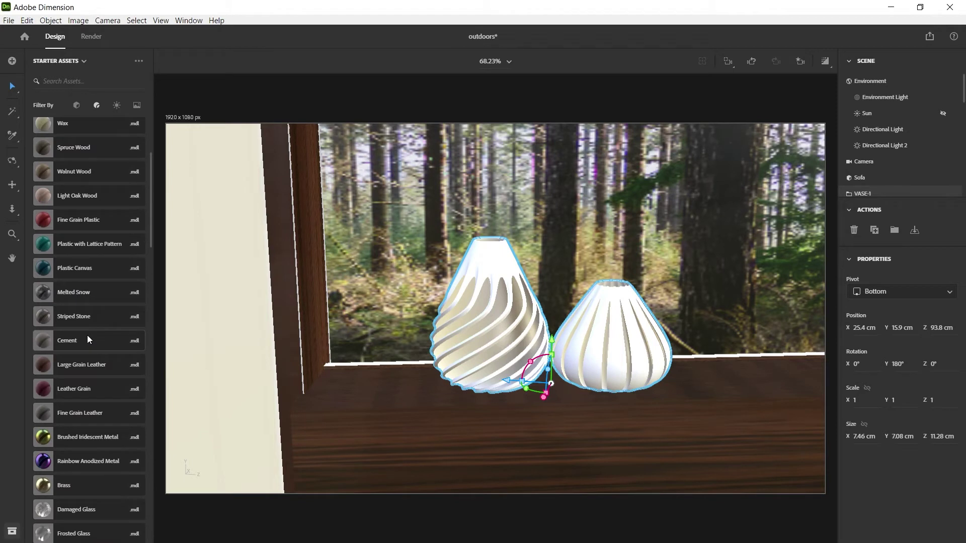
{"action": "scroll", "coordinate": [87, 335], "scroll_direction": "up", "scroll_amount": 1}
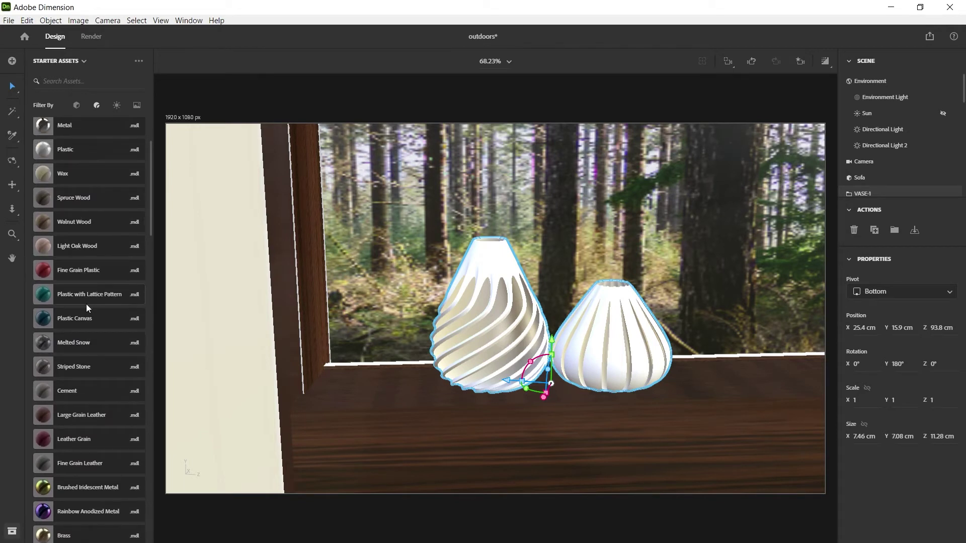
{"action": "scroll", "coordinate": [87, 337], "scroll_direction": "down", "scroll_amount": 2}
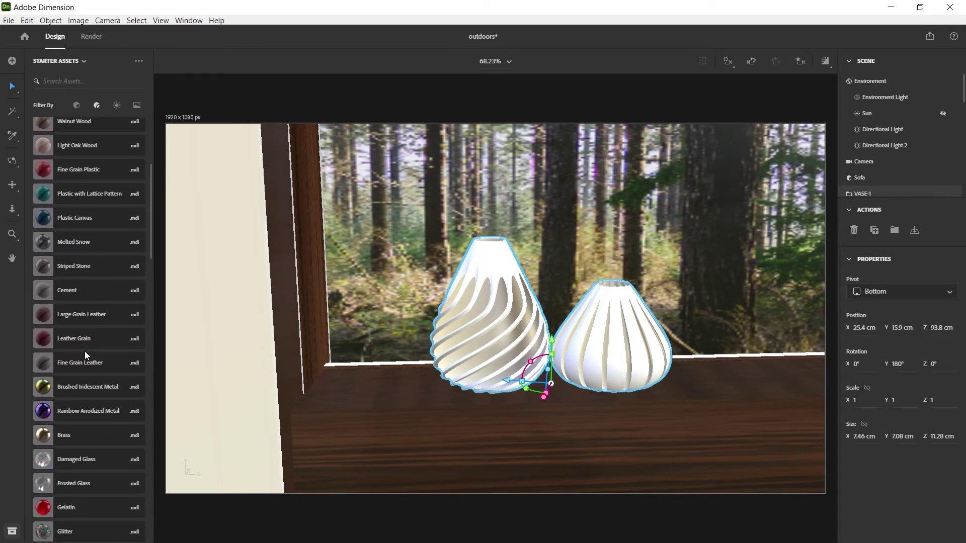
{"action": "left_click", "coordinate": [66, 292]}
{"action": "left_click_drag", "start_coordinate": [264, 354], "coordinate": [456, 372]}
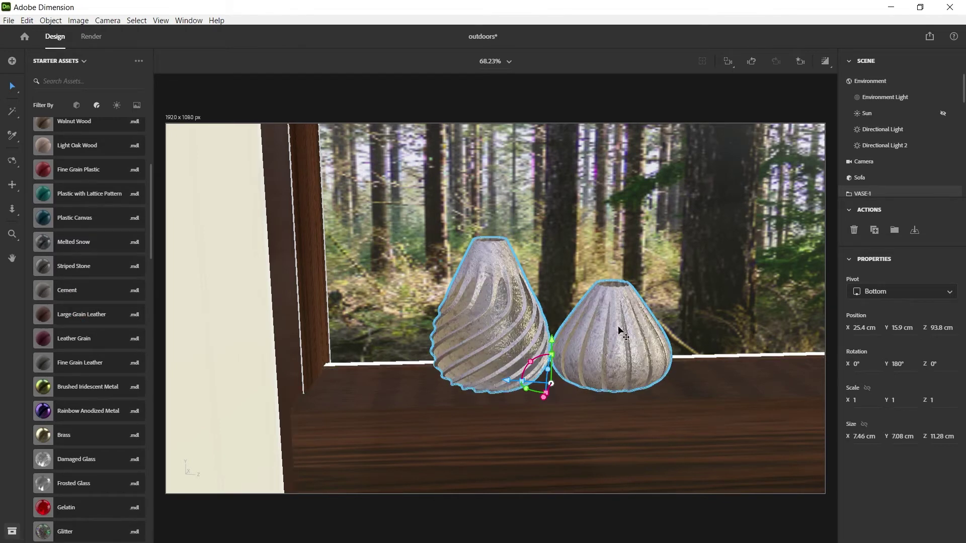
Bring the camera close to the two slatted vases and orbit to inspect their cement finish
{"action": "scroll", "coordinate": [621, 327], "scroll_direction": "up", "scroll_amount": 5}
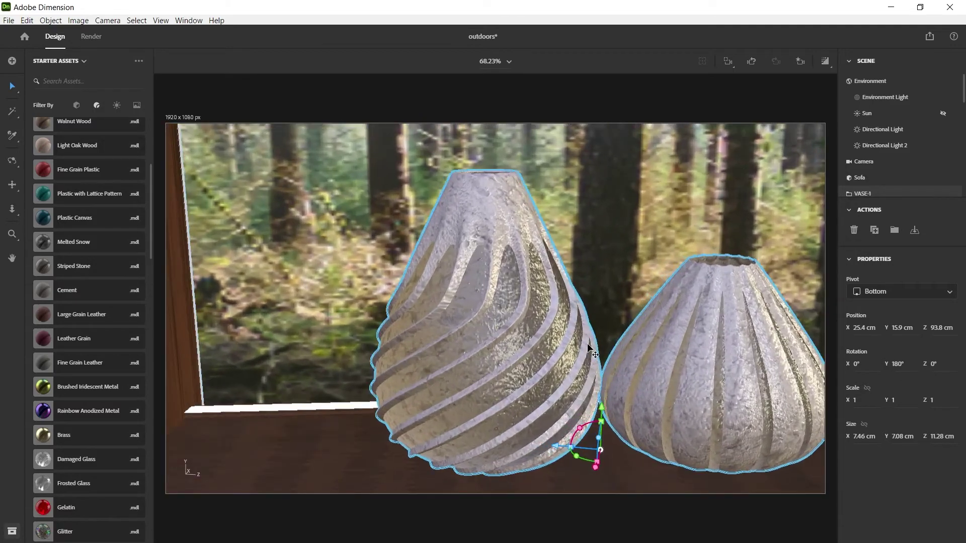
{"action": "scroll", "coordinate": [588, 348], "scroll_direction": "up", "scroll_amount": 3}
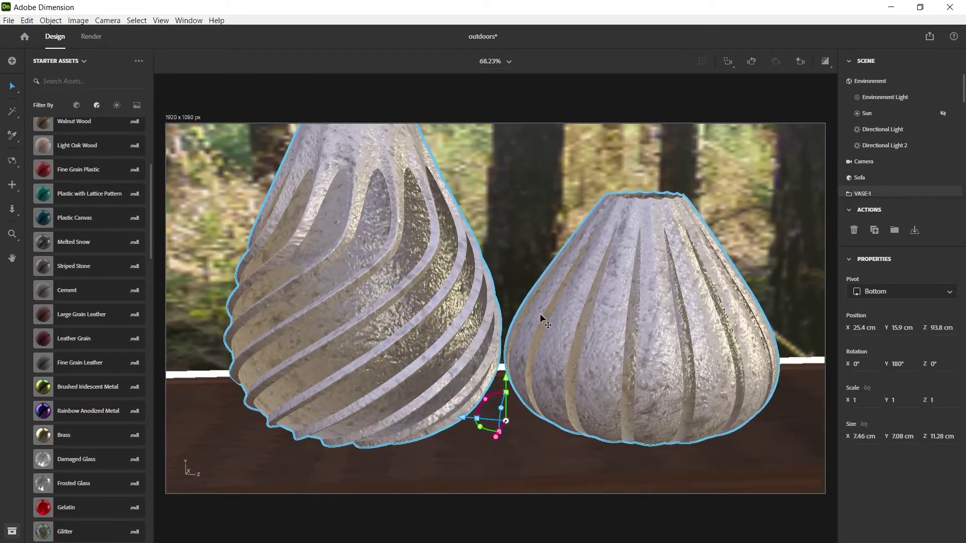
{"action": "key", "text": "1"}
{"action": "left_click_drag", "start_coordinate": [610, 338], "coordinate": [518, 276]}
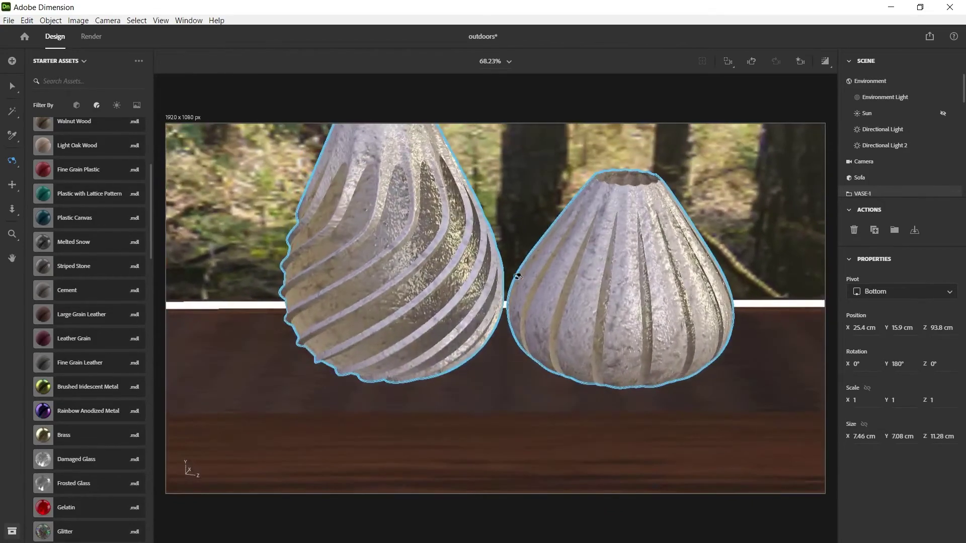
Restore the Main-view camera bookmark and select the Hollow Cube room shell instead of the vases
{"action": "left_click", "coordinate": [800, 61]}
{"action": "left_click", "coordinate": [745, 142]}
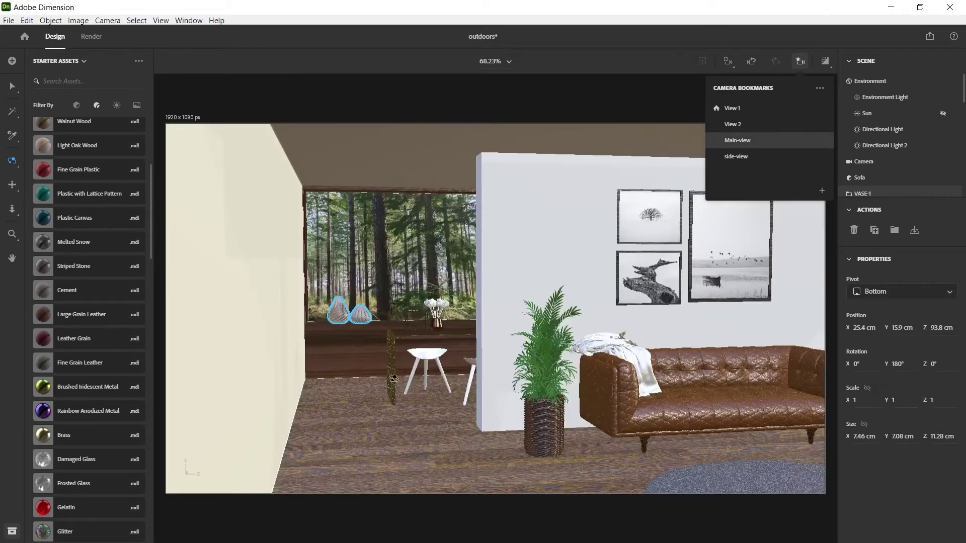
{"action": "key", "text": "v"}
{"action": "left_click", "coordinate": [436, 448]}
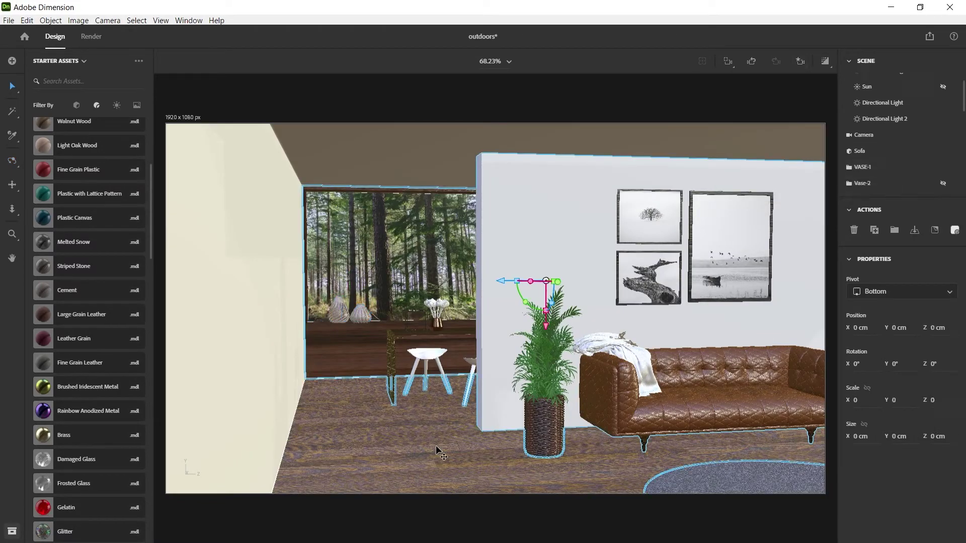
Move the camera in to the window ledge and orbit to view the two cement vases from slightly above
{"action": "scroll", "coordinate": [386, 329], "scroll_direction": "up", "scroll_amount": 5}
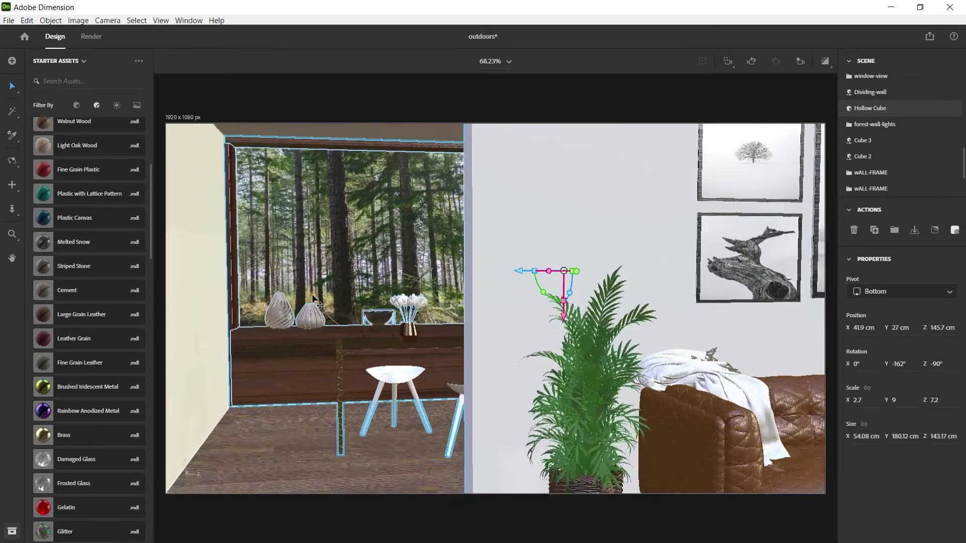
{"action": "scroll", "coordinate": [386, 330], "scroll_direction": "up", "scroll_amount": 8}
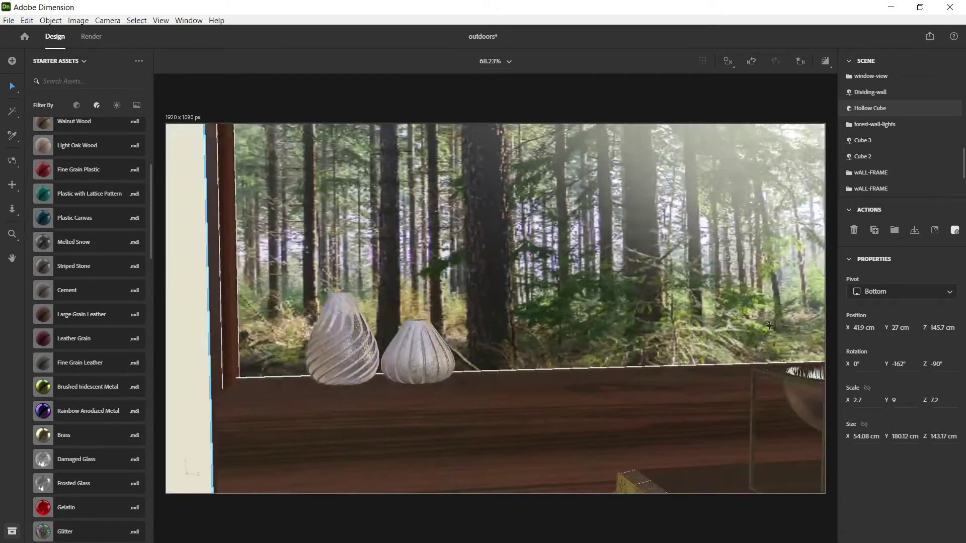
{"action": "scroll", "coordinate": [494, 316], "scroll_direction": "up", "scroll_amount": 8}
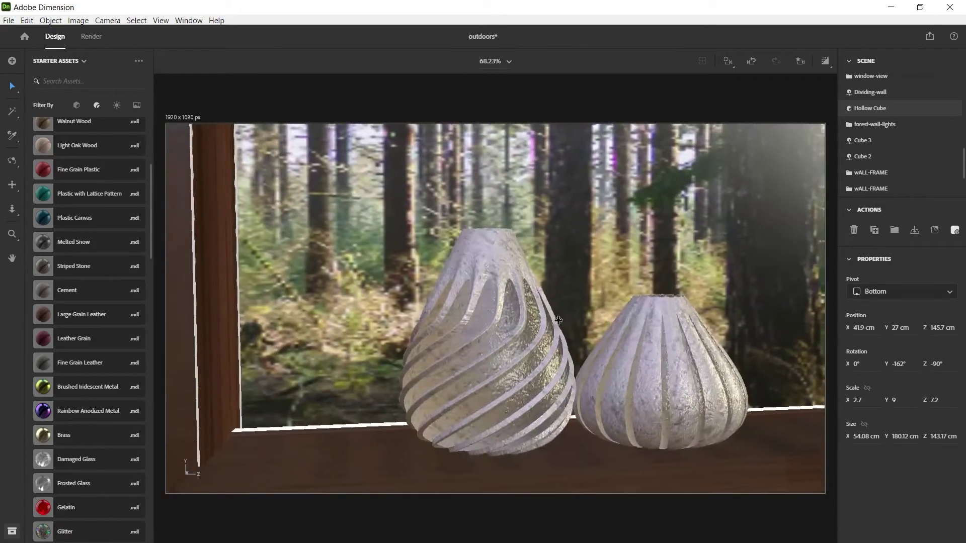
{"action": "right_click_drag", "start_coordinate": [571, 341], "coordinate": [449, 372]}
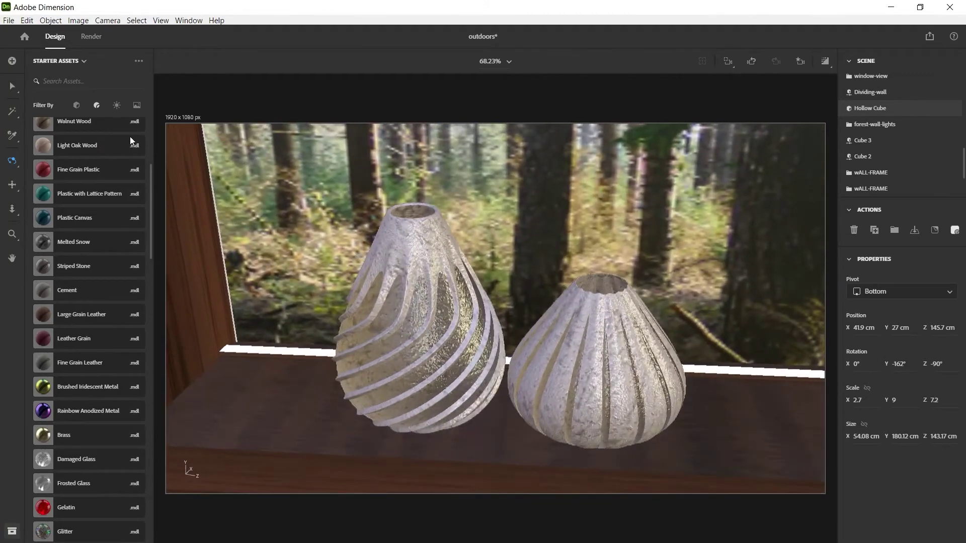
Add a sphere on the window ledge beside the taller slatted vase and scale it down uniformly to about 3.28 cm
{"action": "scroll", "coordinate": [129, 137], "scroll_direction": "up", "scroll_amount": 4}
{"action": "left_click", "coordinate": [76, 106]}
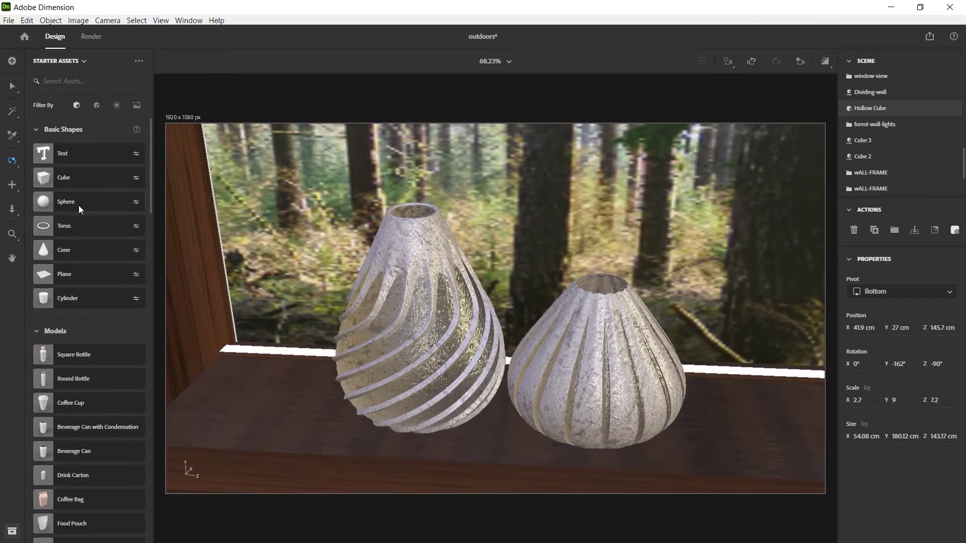
{"action": "left_click_drag", "start_coordinate": [75, 203], "coordinate": [327, 385]}
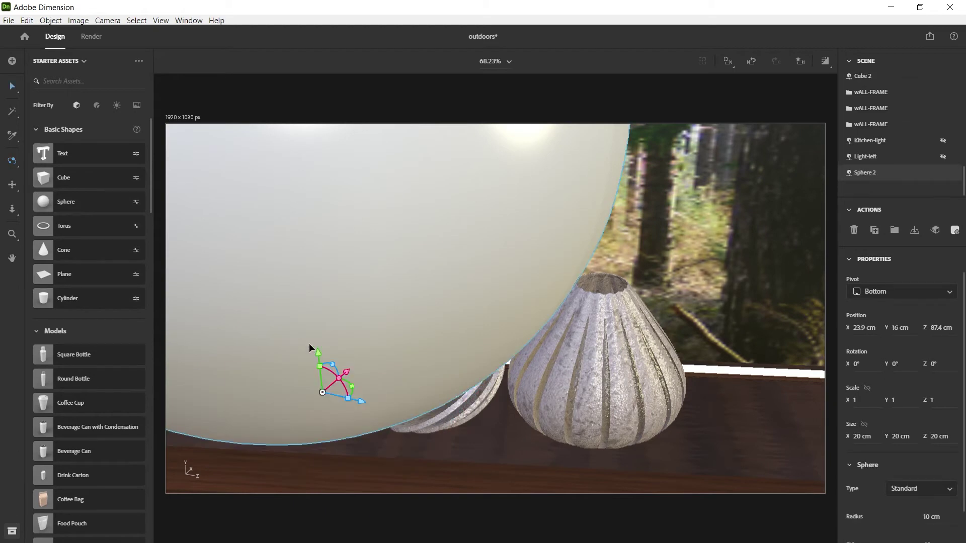
{"action": "mouse_move", "coordinate": [320, 369]}
{"action": "left_mouse_down"}
{"action": "mouse_move", "coordinate": [335, 399]}
{"action": "mouse_move", "coordinate": [324, 382]}
{"action": "left_mouse_up"}
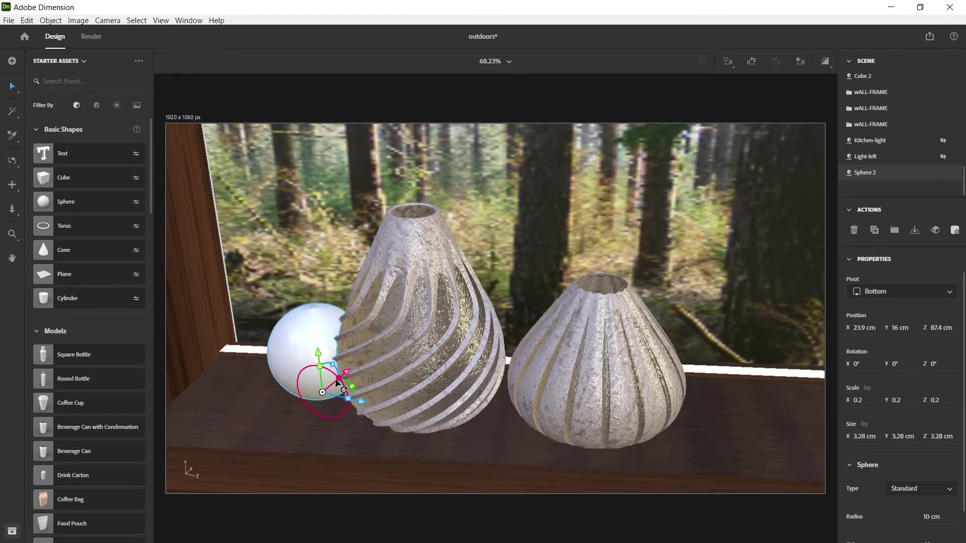
Apply the Glowing material to the small sphere and set its base color to warm yellow FFCC4D
{"action": "left_click", "coordinate": [99, 106]}
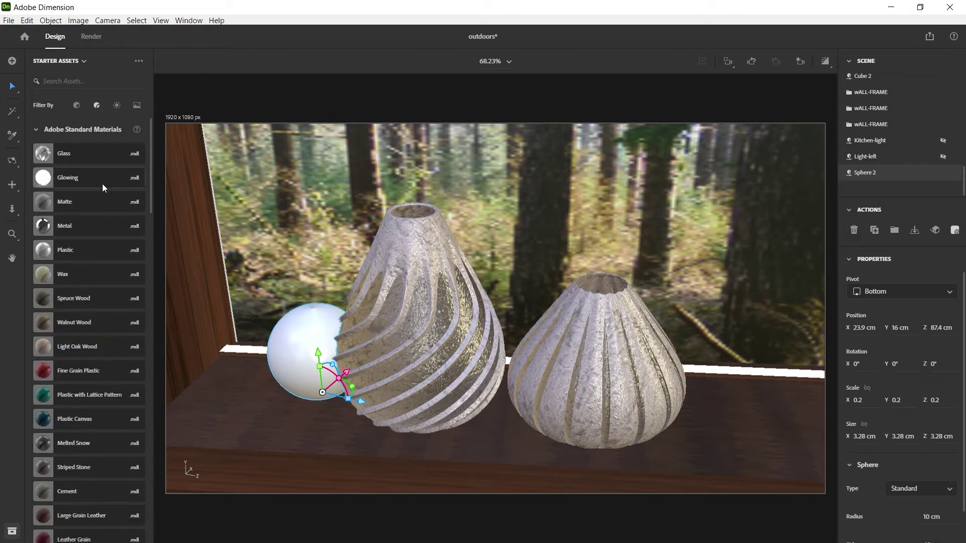
{"action": "left_click", "coordinate": [66, 177]}
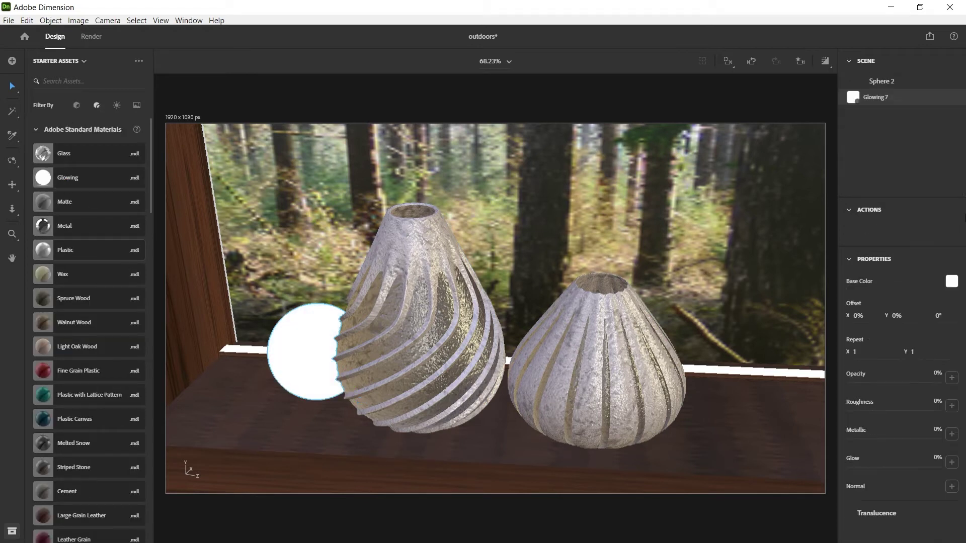
{"action": "left_click", "coordinate": [951, 283]}
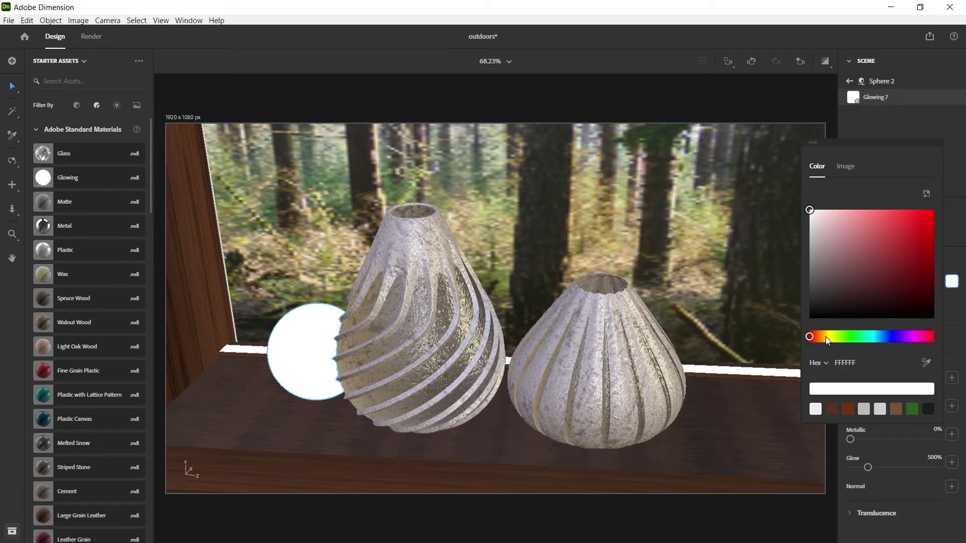
{"action": "left_click_drag", "start_coordinate": [826, 337], "coordinate": [824, 338]}
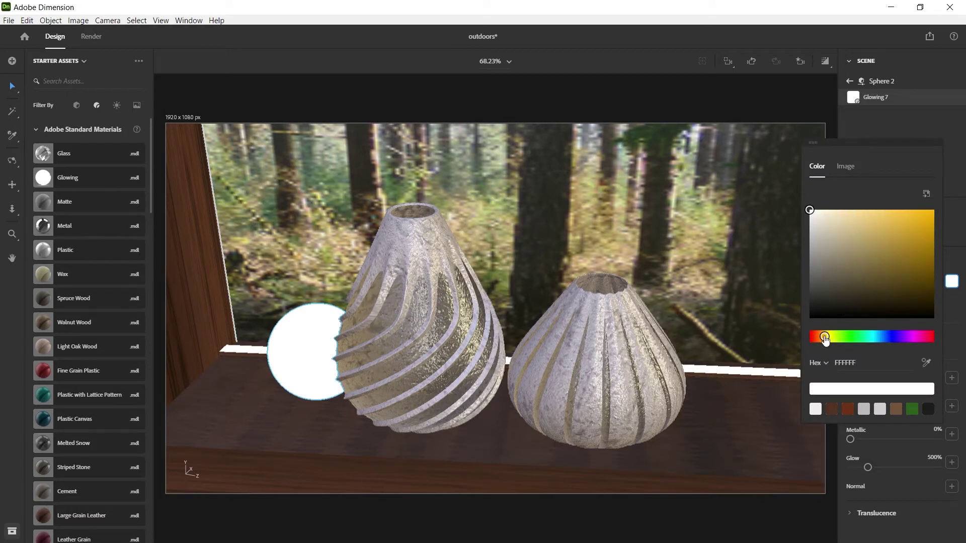
{"action": "left_click_drag", "start_coordinate": [849, 223], "coordinate": [885, 208]}
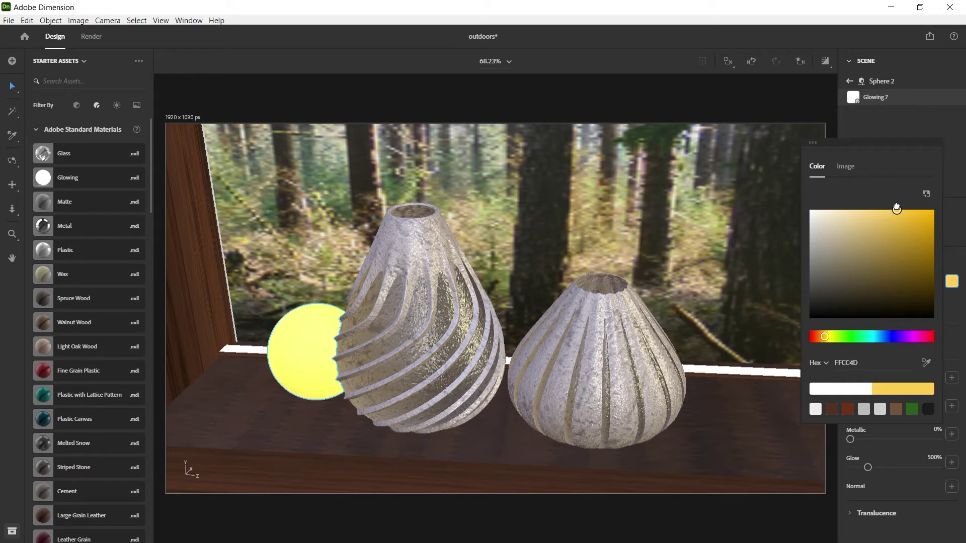
{"action": "left_click", "coordinate": [895, 129]}
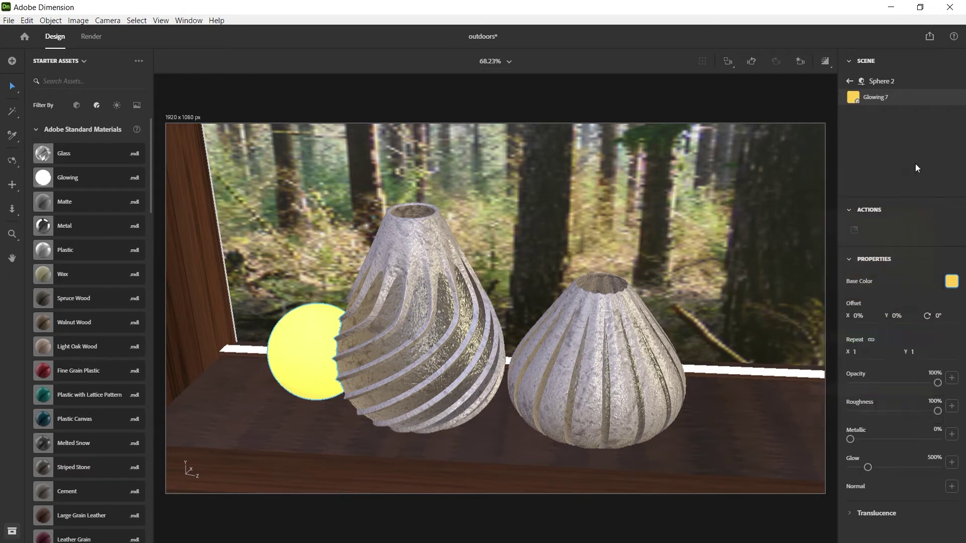
Check the sphere's light in the render preview and set its Glow to 250%
{"action": "left_click", "coordinate": [933, 458]}
{"action": "left_click", "coordinate": [826, 62]}
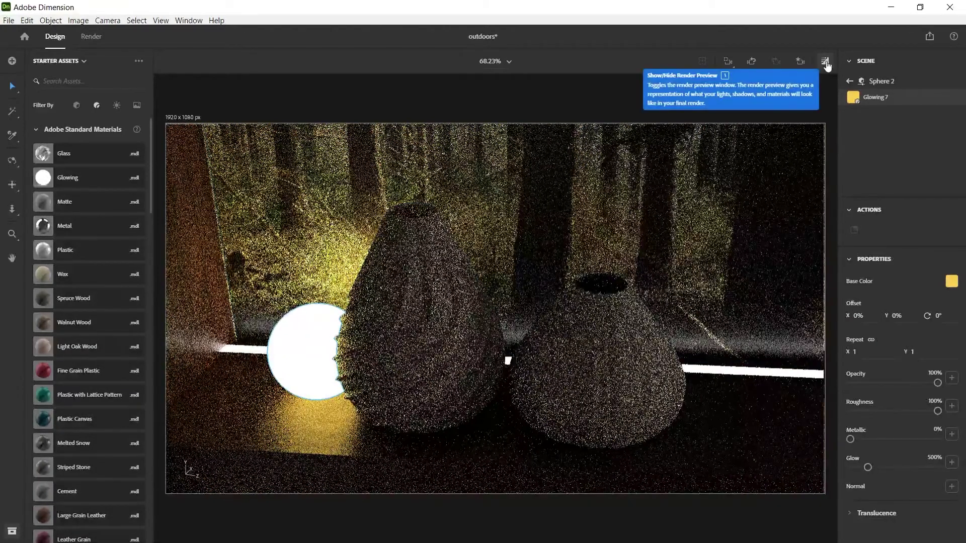
{"action": "left_click", "coordinate": [940, 458]}
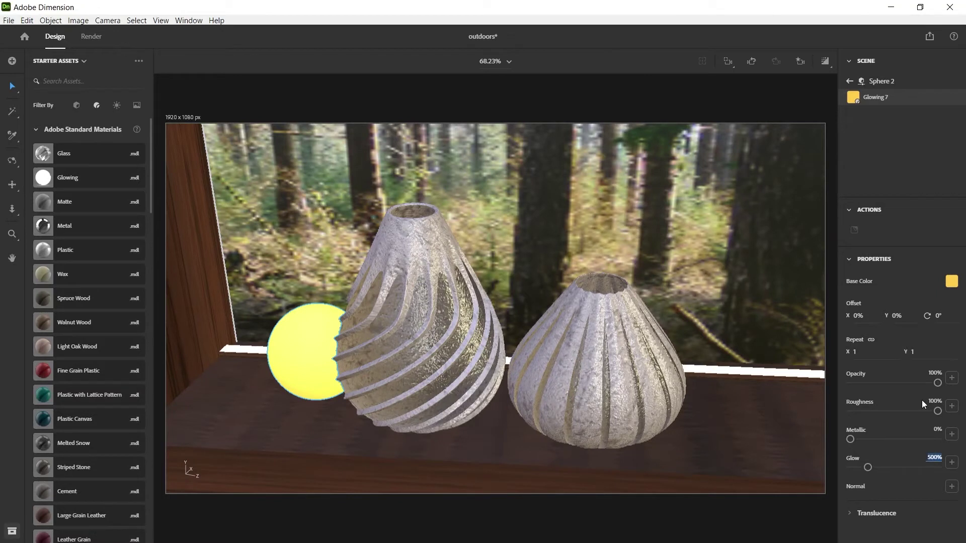
{"action": "type", "text": "250"}
{"action": "key", "text": "Return"}
Move the glowing sphere inside the taller slatted vase and center it, at about X 24.4, Y 17.1, Z 91.3 cm
{"action": "left_click", "coordinate": [330, 373]}
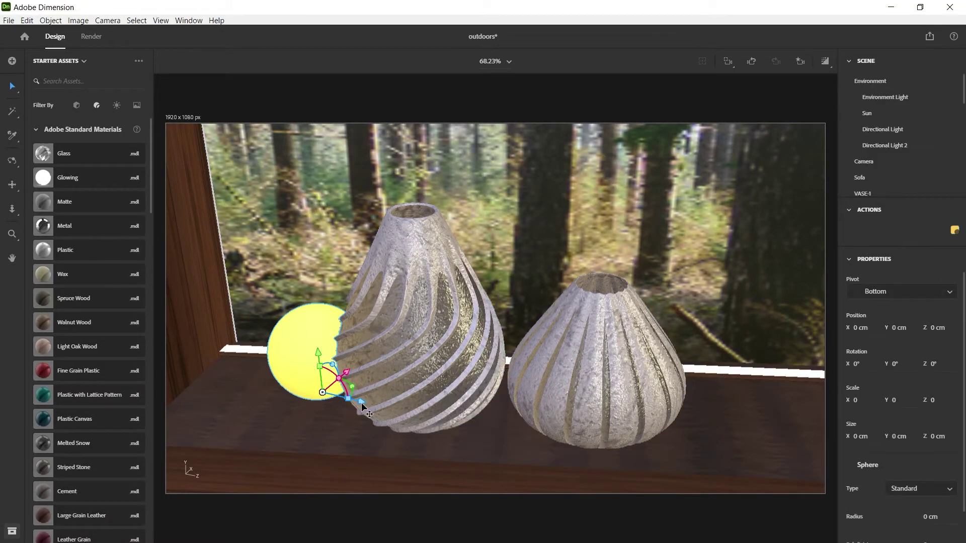
{"action": "left_click_drag", "start_coordinate": [362, 406], "coordinate": [474, 419]}
{"action": "left_click_drag", "start_coordinate": [430, 376], "coordinate": [433, 346]}
{"action": "key", "text": "r"}
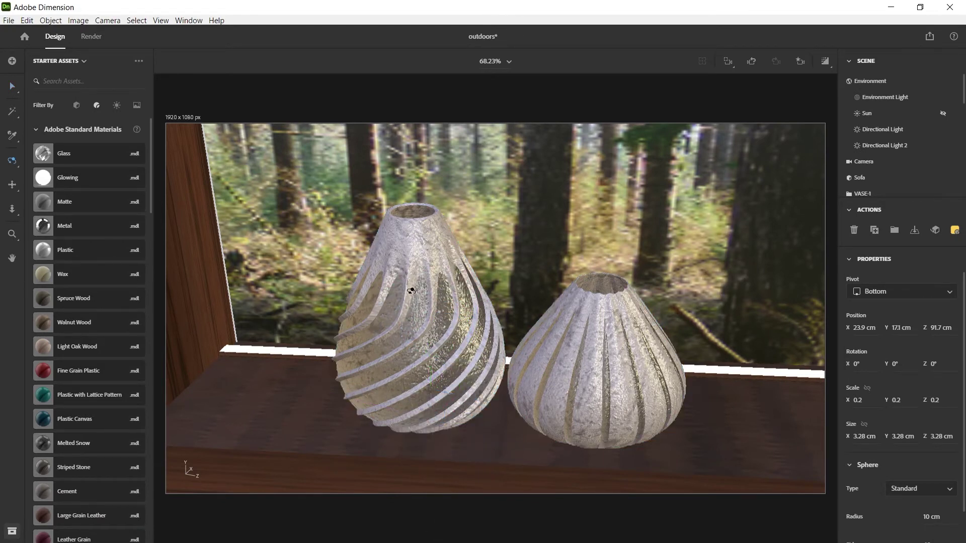
{"action": "left_click_drag", "start_coordinate": [412, 291], "coordinate": [552, 326]}
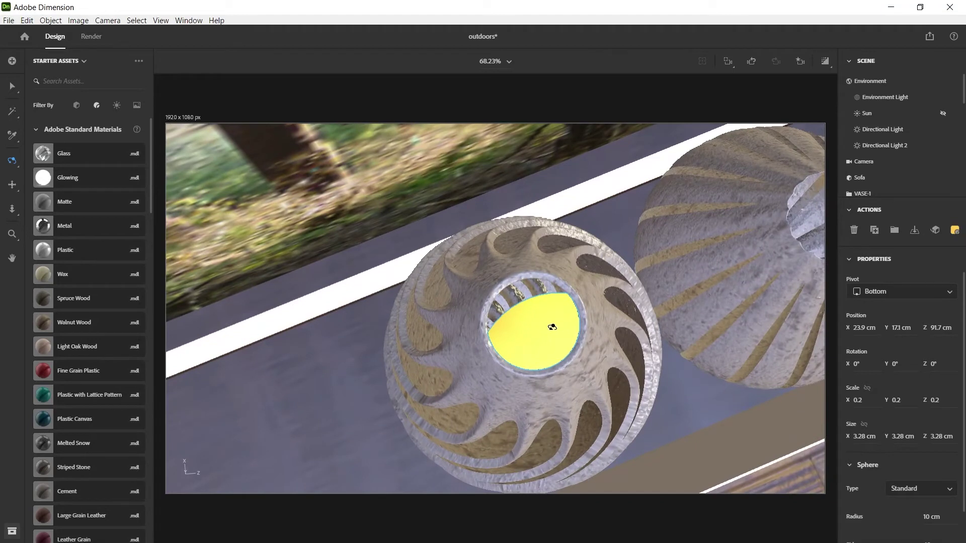
{"action": "key", "text": "v"}
{"action": "left_click_drag", "start_coordinate": [587, 380], "coordinate": [536, 315]}
{"action": "left_click_drag", "start_coordinate": [549, 359], "coordinate": [596, 349]}
View the two vases from the front and check the enclosed sphere's light in the render preview
{"action": "key", "text": "1"}
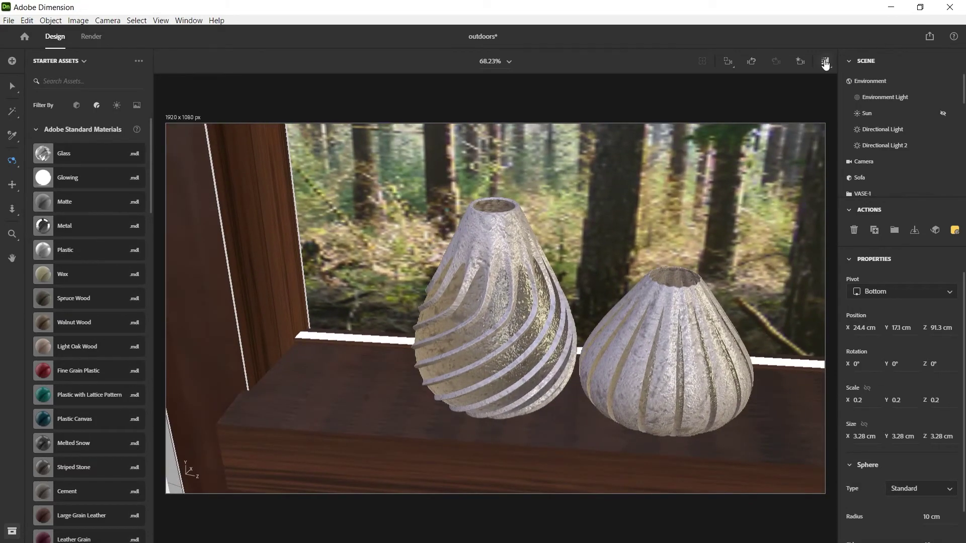
{"action": "key", "text": "v"}
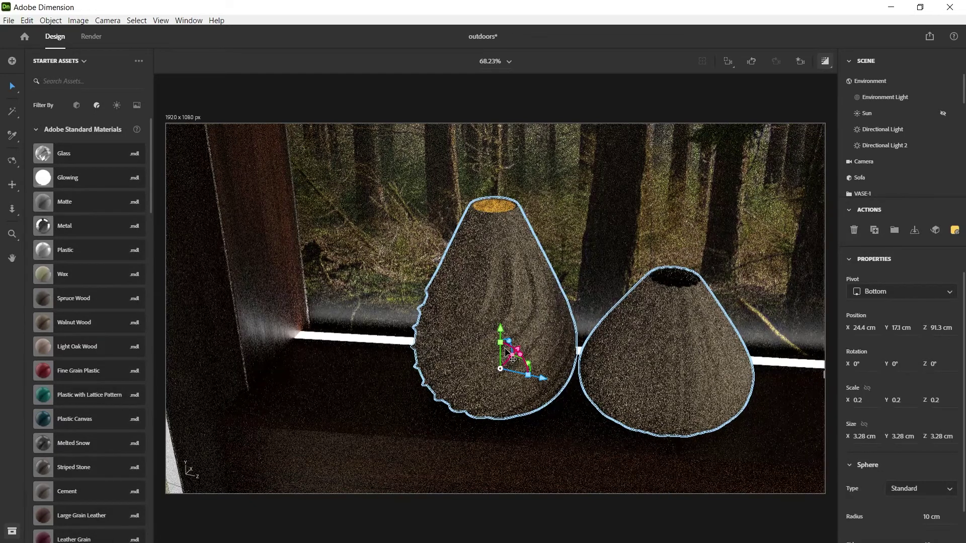
{"action": "left_click", "coordinate": [824, 64]}
Replace the material of the VASE-1 group's vases with Glass, setting Roughness to 51% and Metallic to 8%
{"action": "left_click", "coordinate": [504, 287]}
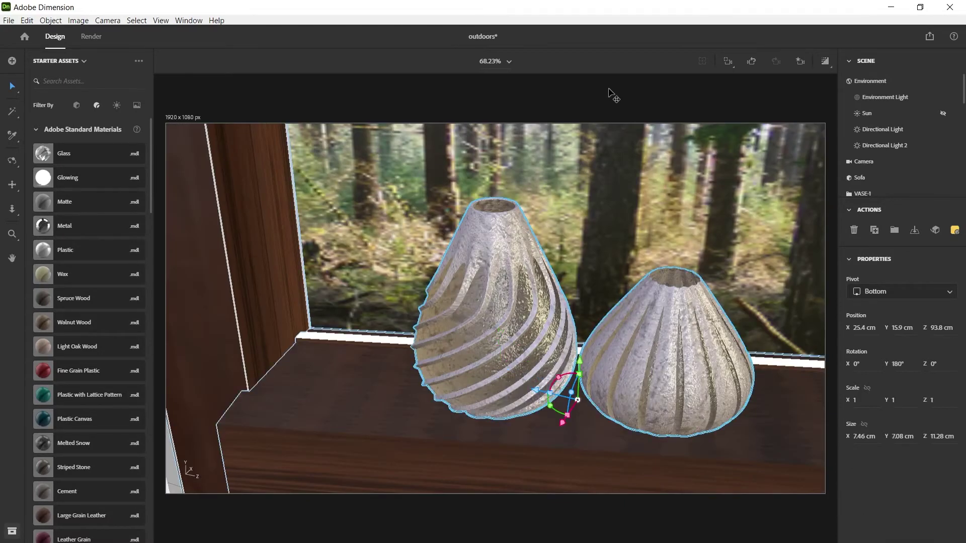
{"action": "left_click", "coordinate": [74, 154]}
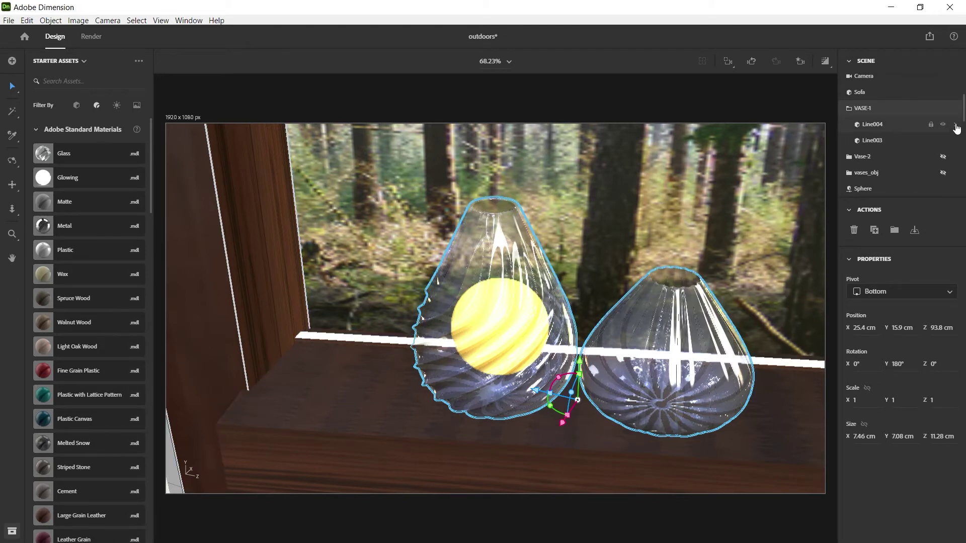
{"action": "left_click", "coordinate": [956, 126]}
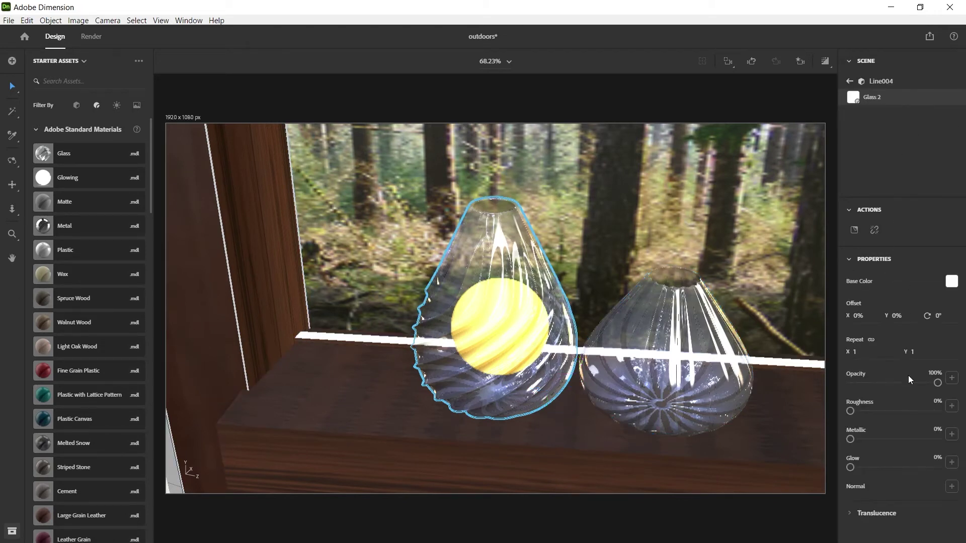
{"action": "left_click_drag", "start_coordinate": [850, 412], "coordinate": [896, 418]}
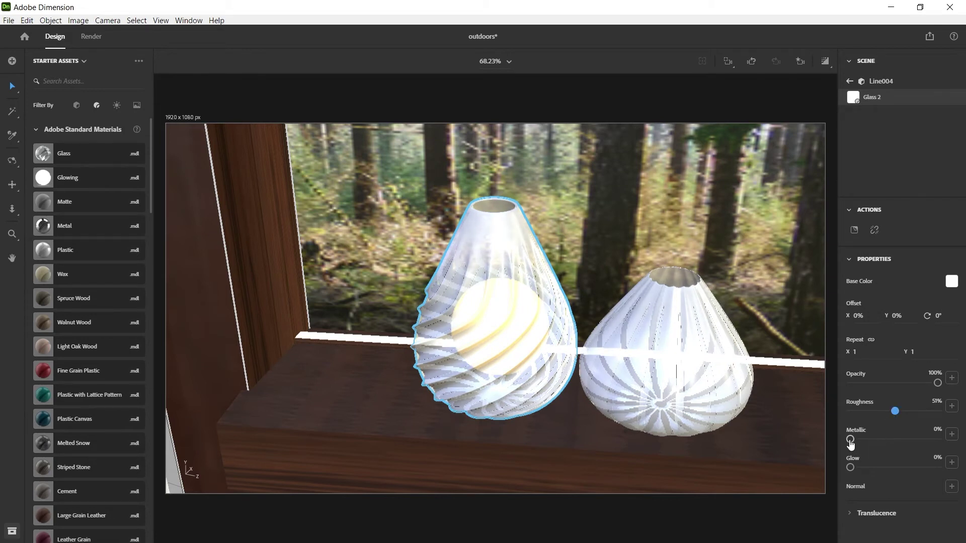
{"action": "left_click_drag", "start_coordinate": [851, 442], "coordinate": [870, 446]}
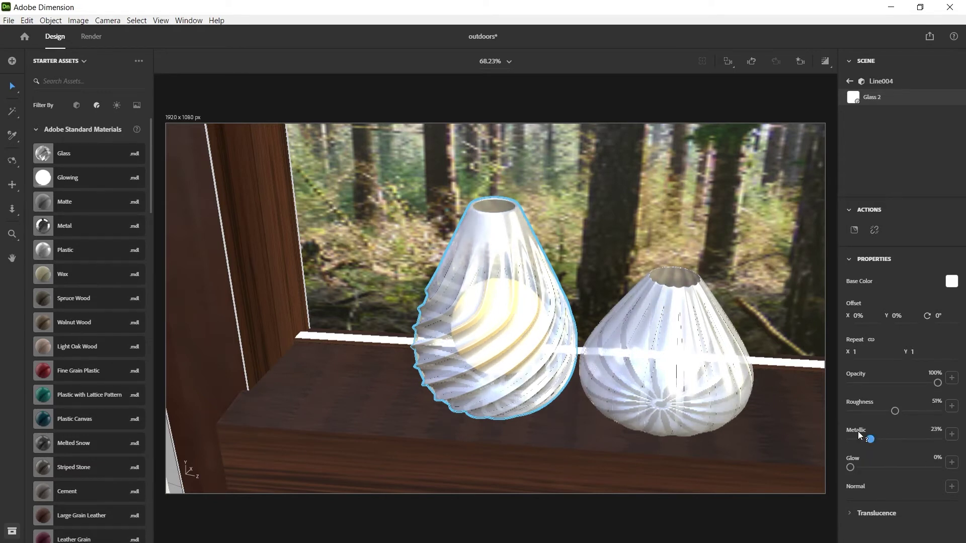
{"action": "mouse_move", "coordinate": [858, 431]}
{"action": "left_click_drag", "start_coordinate": [873, 443], "coordinate": [862, 447]}
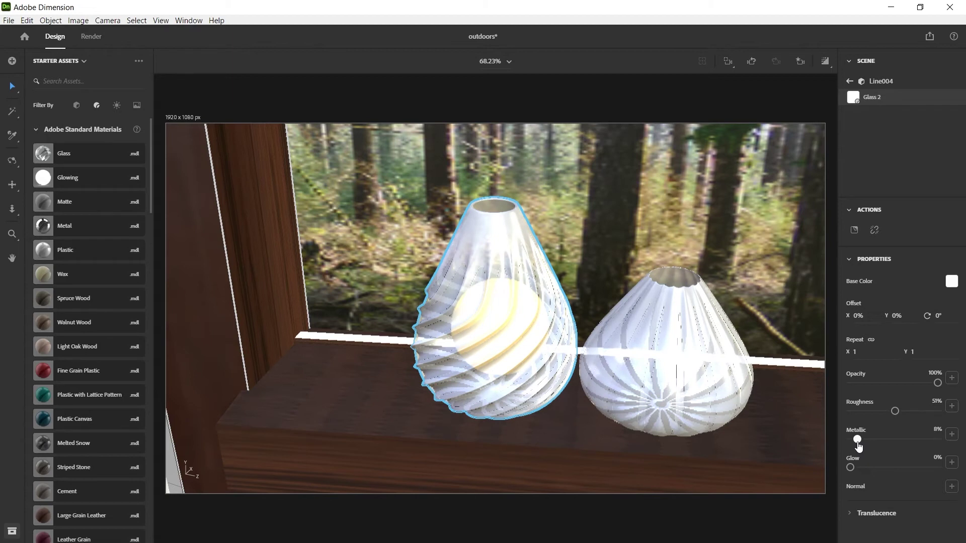
Preview the render of the lit glass vase up close and from the Main-view camera bookmark
{"action": "left_click", "coordinate": [825, 62]}
{"action": "left_click", "coordinate": [821, 96]}
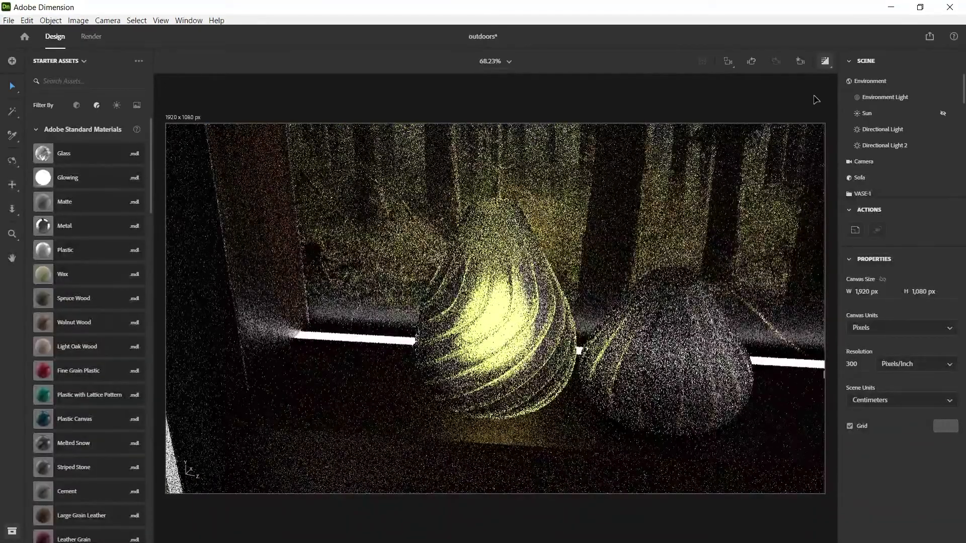
{"action": "left_click", "coordinate": [800, 63]}
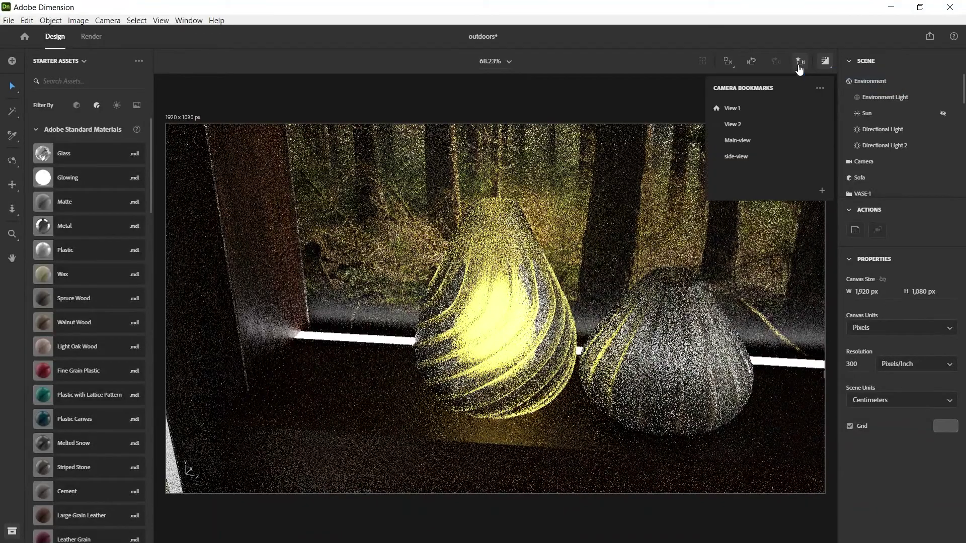
{"action": "left_click", "coordinate": [747, 140]}
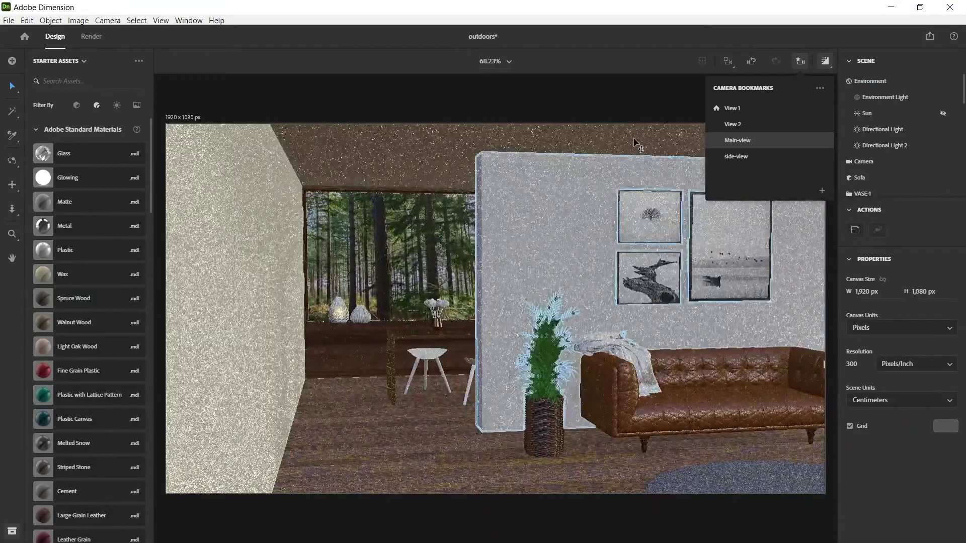
{"action": "left_click", "coordinate": [641, 93]}
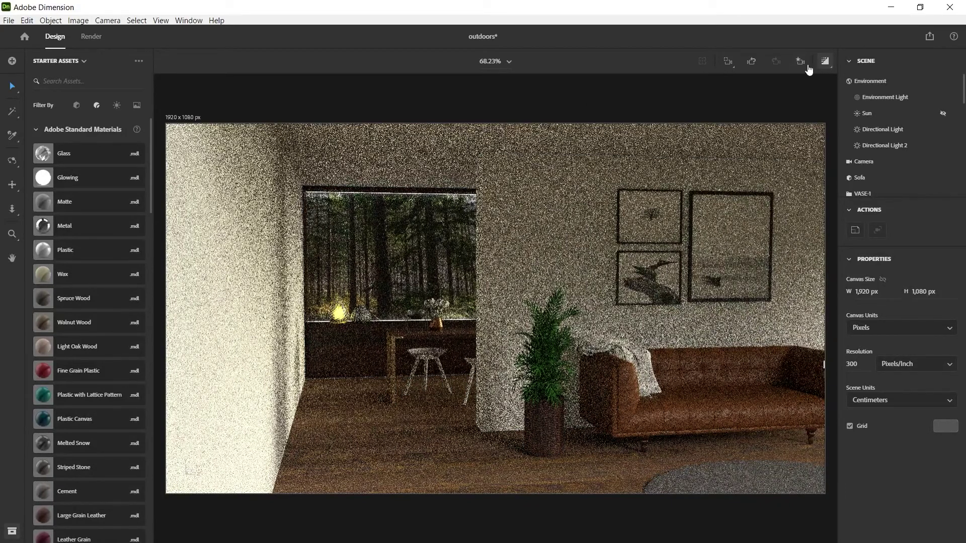
{"action": "left_click", "coordinate": [825, 62]}
Rename the glowing sphere as Light-in-vase
{"action": "scroll", "coordinate": [893, 151], "scroll_direction": "down", "scroll_amount": 5}
{"action": "double_click", "coordinate": [864, 173]}
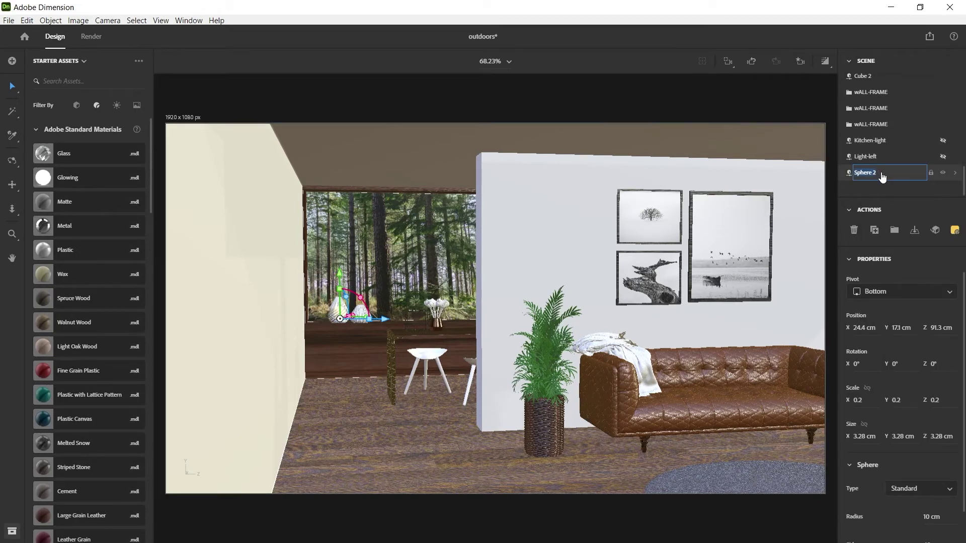
{"action": "type", "text": "Light-in-vase"}
{"action": "key", "text": "Return"}
Set the Glow of the Light-in-vase sphere's material to 150%
{"action": "left_click", "coordinate": [955, 172]}
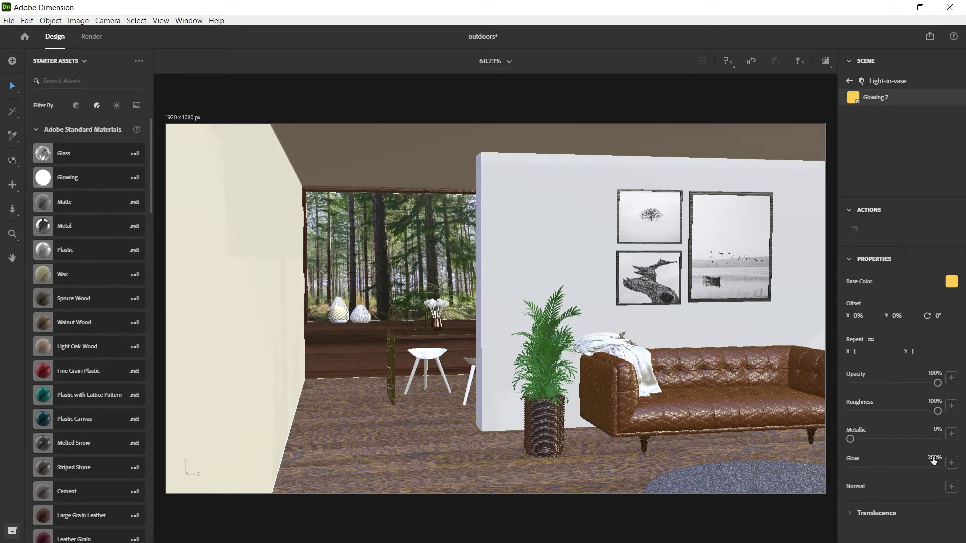
{"action": "left_click", "coordinate": [934, 459]}
{"action": "type", "text": "150"}
{"action": "key", "text": "Return"}
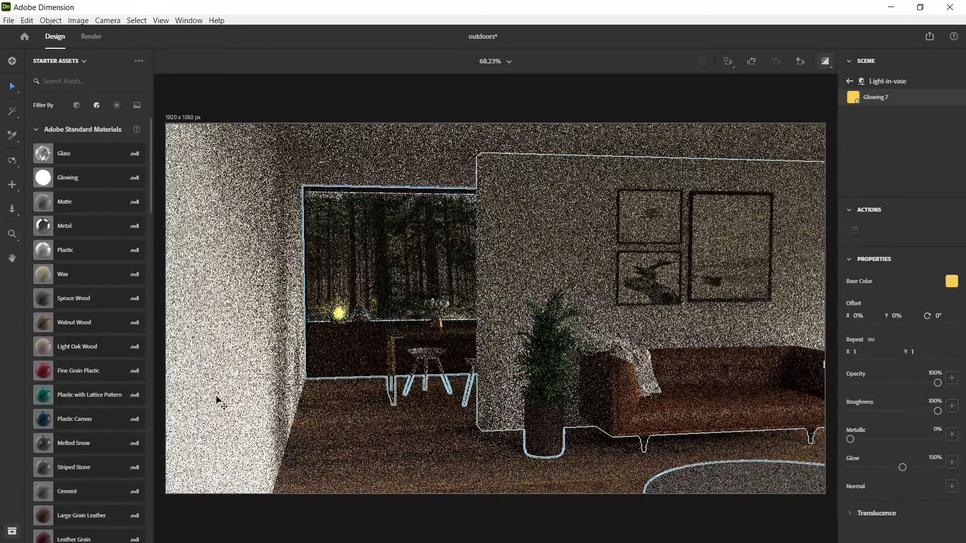
Bring the camera close to the two vases on the window ledge and check their lighting in the render preview
{"action": "scroll", "coordinate": [301, 334], "scroll_direction": "up", "scroll_amount": 10}
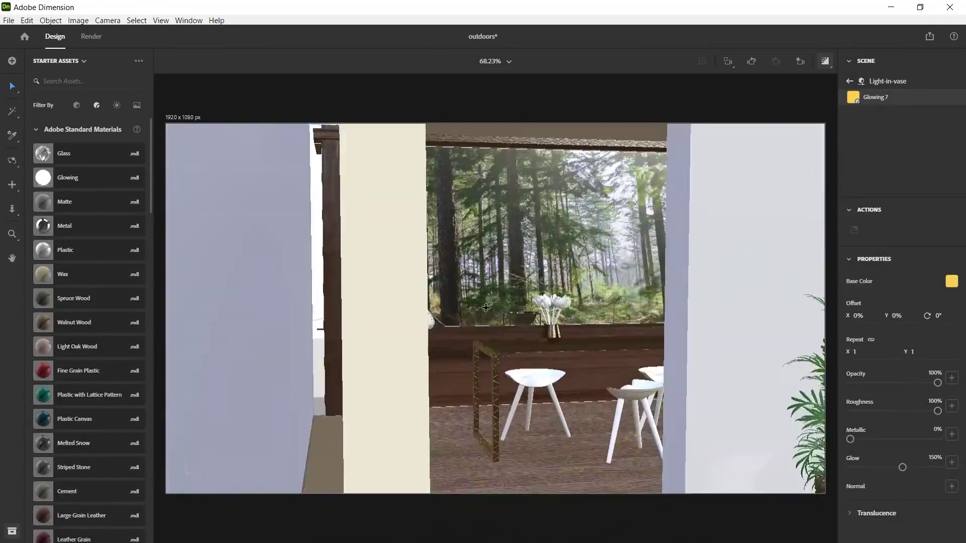
{"action": "scroll", "coordinate": [491, 318], "scroll_direction": "down", "scroll_amount": 10}
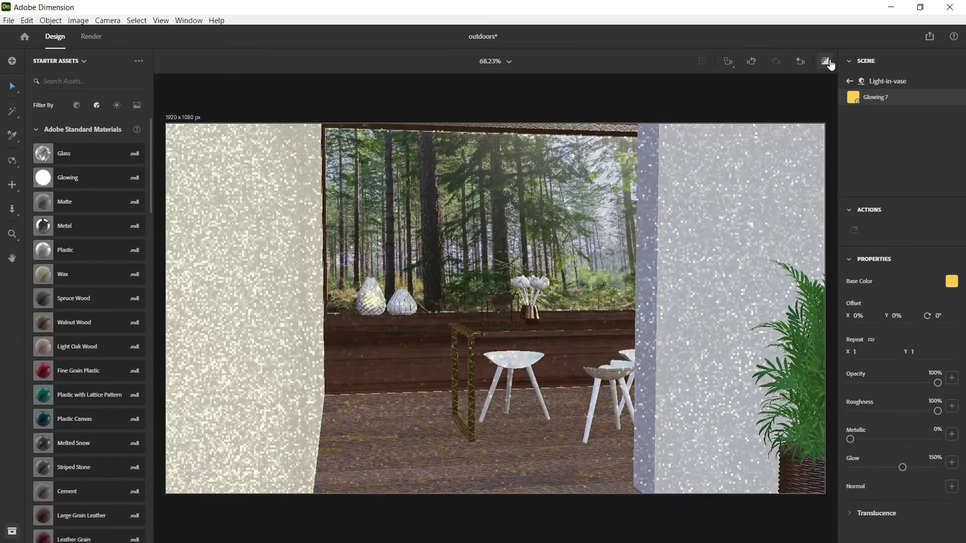
{"action": "scroll", "coordinate": [502, 317], "scroll_direction": "up", "scroll_amount": 10}
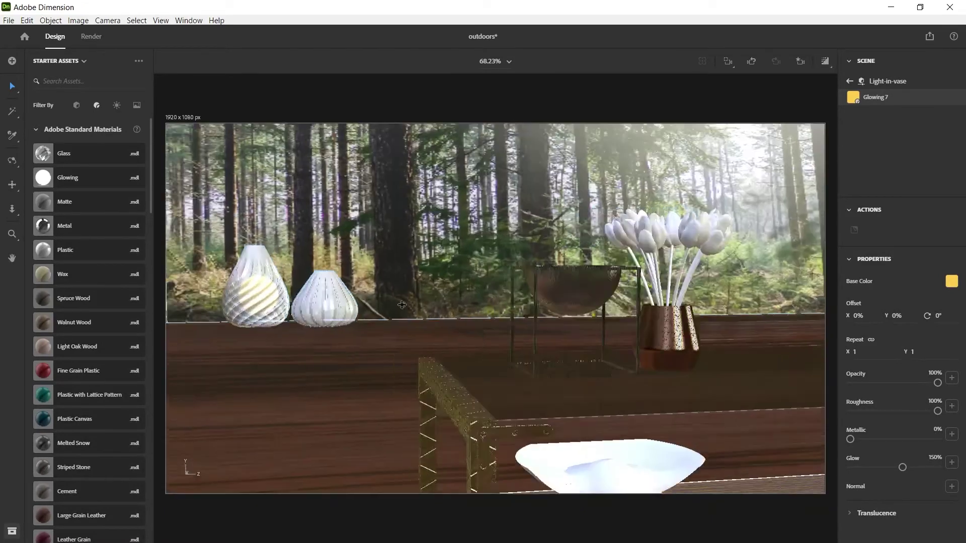
{"action": "scroll", "coordinate": [502, 317], "scroll_direction": "up", "scroll_amount": 2}
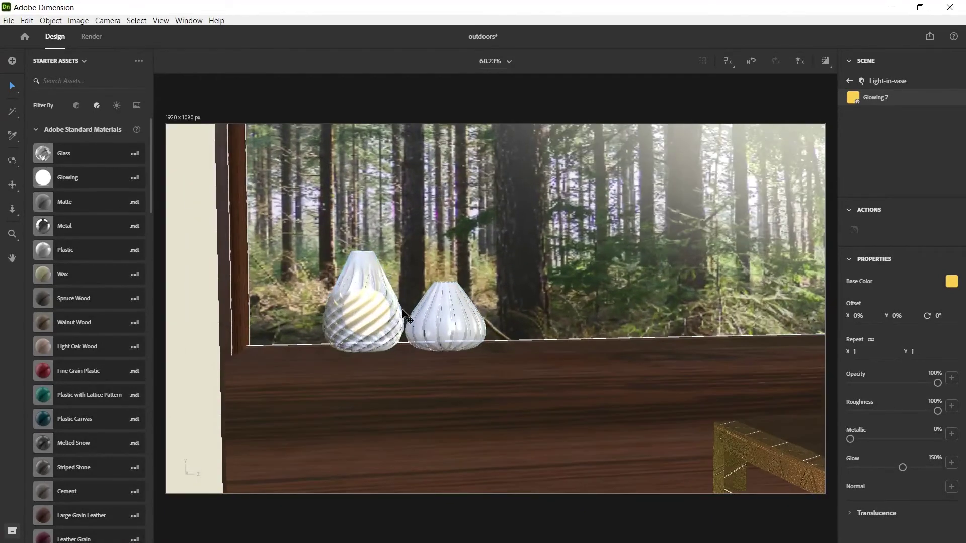
{"action": "left_click", "coordinate": [826, 62]}
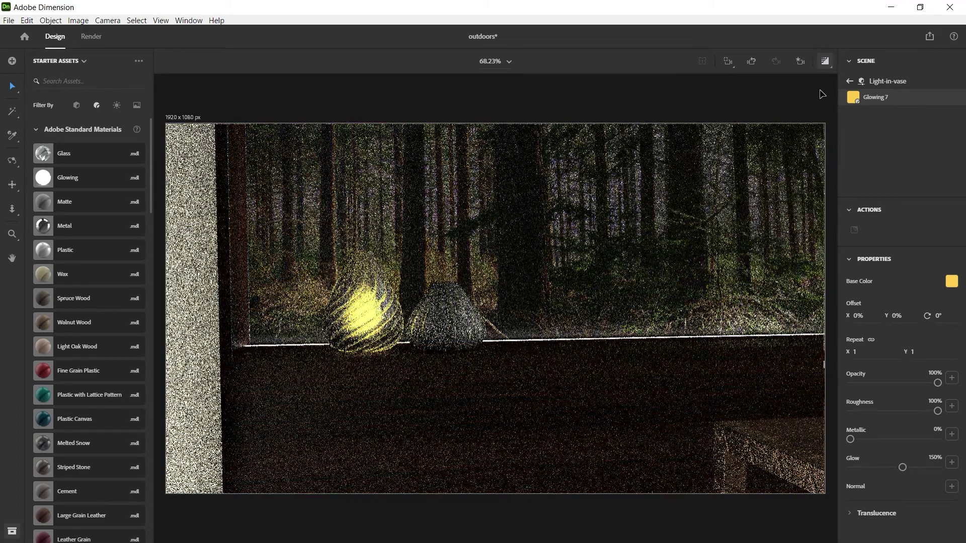
{"action": "left_click", "coordinate": [821, 62]}
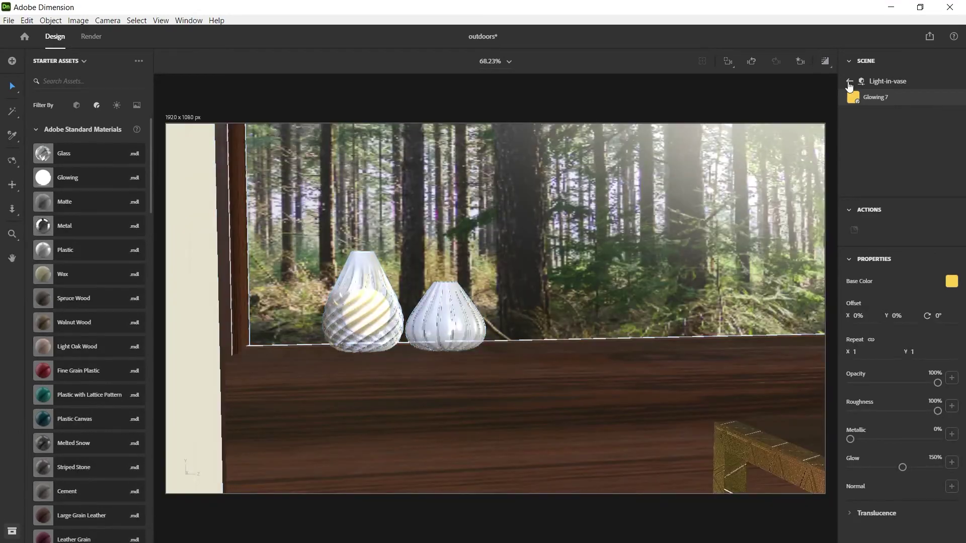
Scale the Light-in-vase sphere down to 0.1 and move it to Y 16.4 cm and Z 91.1 cm inside the tall vase
{"action": "left_click", "coordinate": [922, 160]}
{"action": "left_click", "coordinate": [903, 176]}
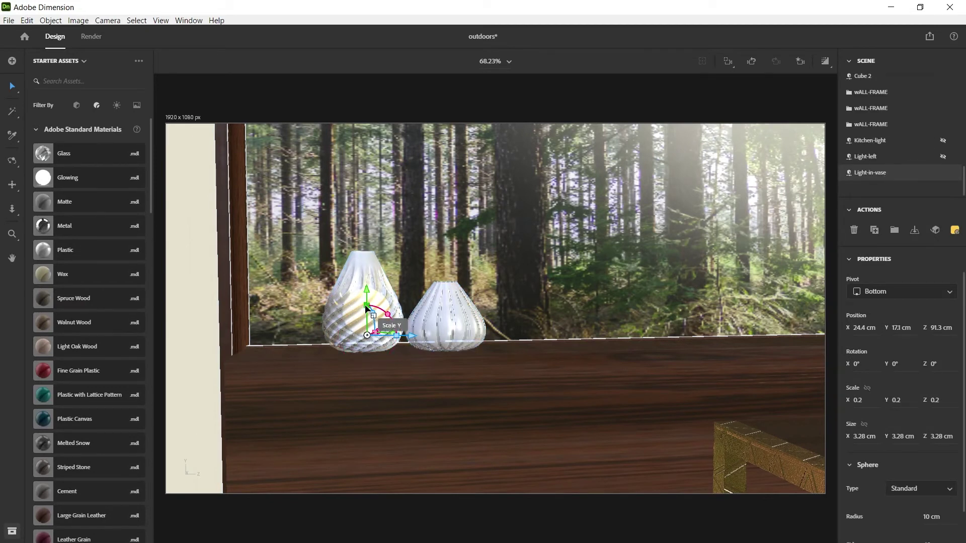
{"action": "left_click_drag", "start_coordinate": [364, 304], "coordinate": [363, 314]}
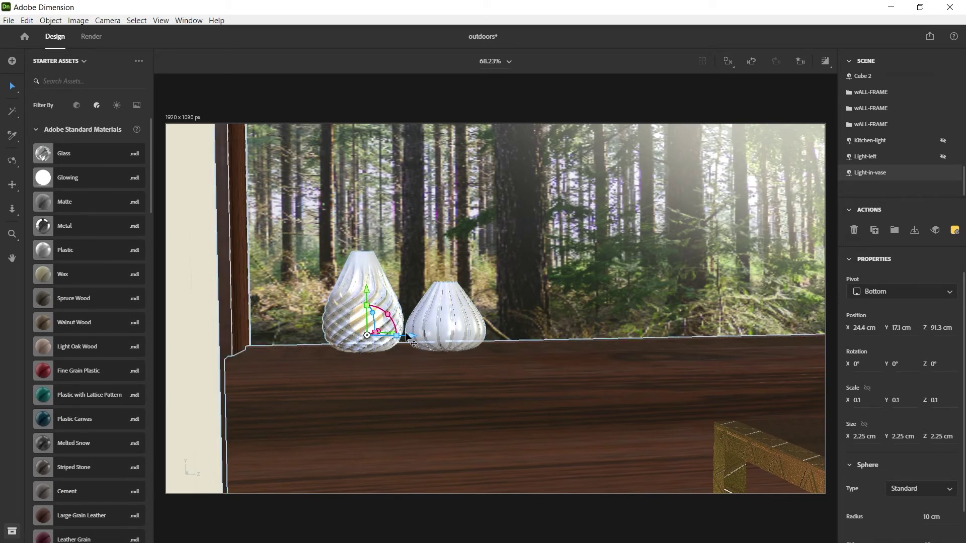
{"action": "left_click_drag", "start_coordinate": [409, 341], "coordinate": [412, 344]}
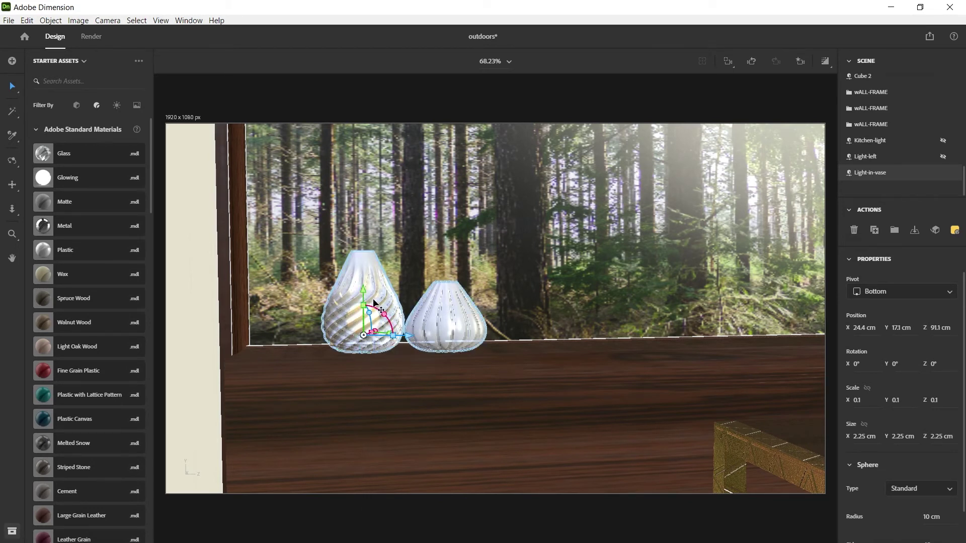
{"action": "left_click_drag", "start_coordinate": [364, 292], "coordinate": [365, 300]}
Duplicate the glowing sphere and move the copy into the shorter vase, to X 26.1 cm and Z 97.1 cm
{"action": "key", "text": "ctrl+d"}
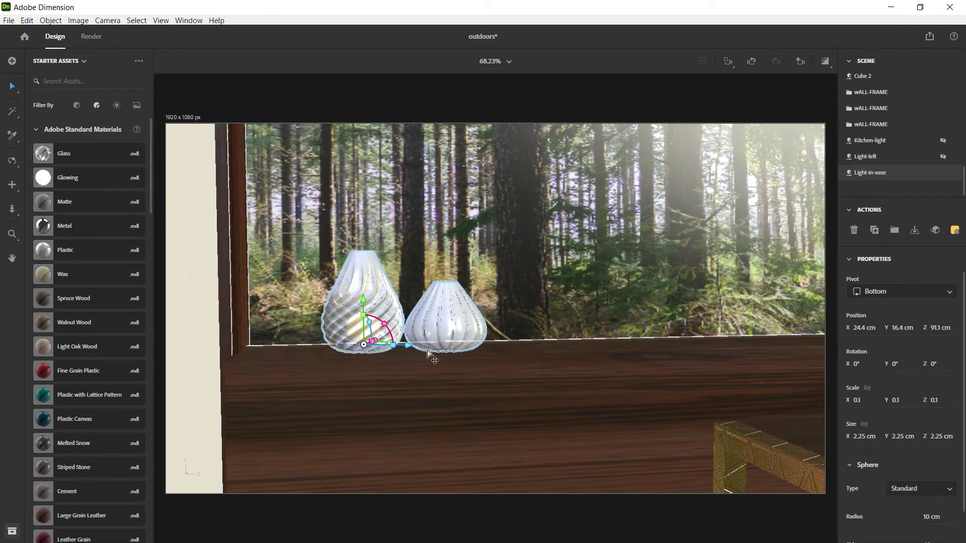
{"action": "left_click_drag", "start_coordinate": [409, 346], "coordinate": [491, 350]}
{"action": "key", "text": "1"}
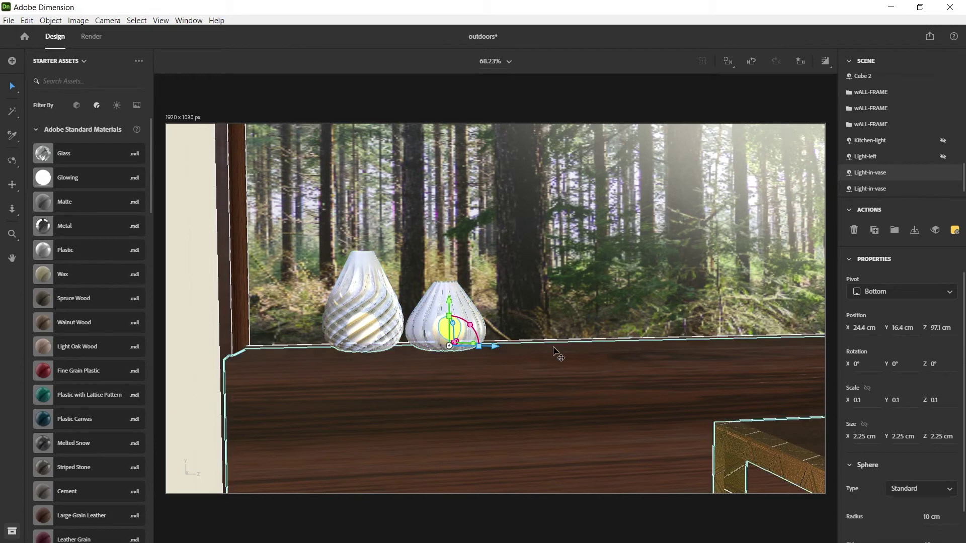
{"action": "left_click_drag", "start_coordinate": [557, 356], "coordinate": [391, 352]}
{"action": "key", "text": "v"}
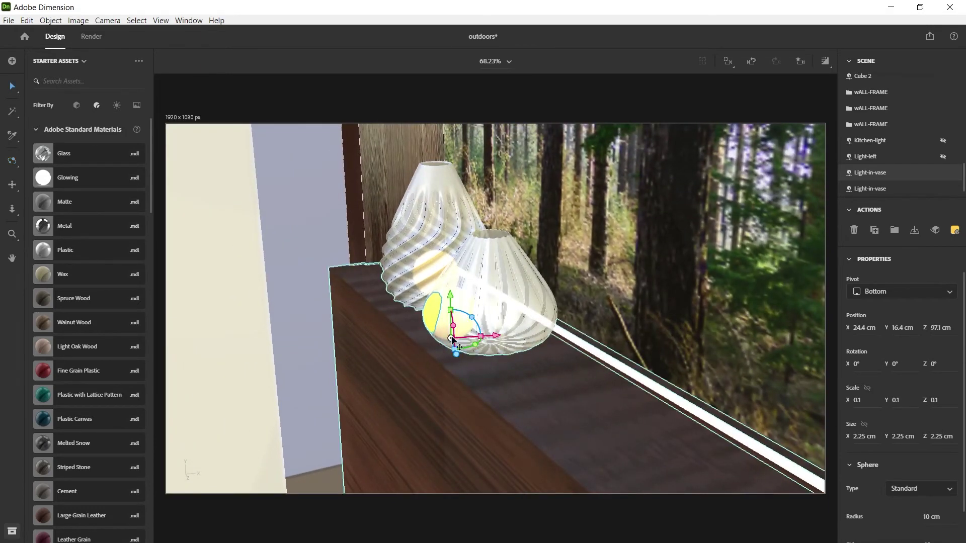
{"action": "left_click_drag", "start_coordinate": [500, 337], "coordinate": [498, 244]}
Center the copied sphere in the shorter vase by moving it to Z 96.7 cm, and check both spheres from above
{"action": "key", "text": "1"}
{"action": "key", "text": "v"}
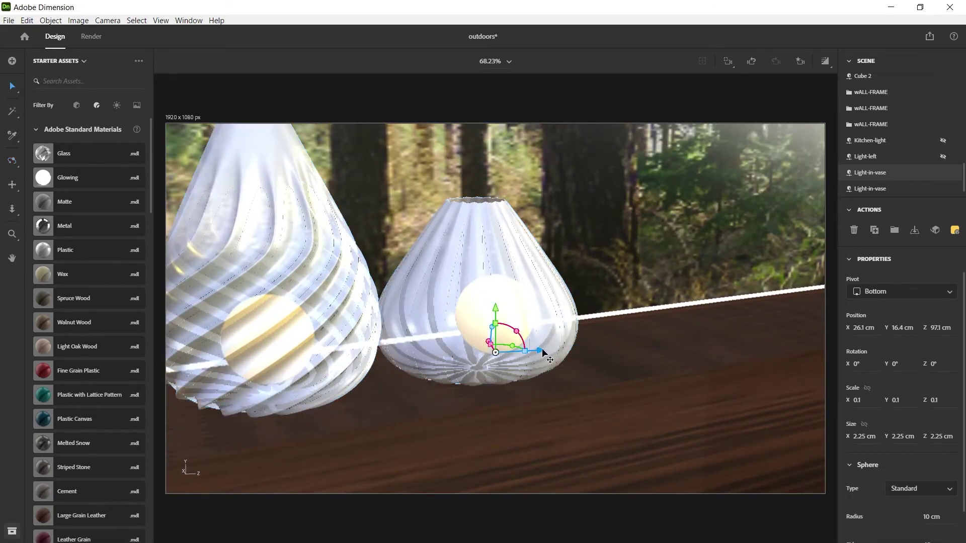
{"action": "left_click_drag", "start_coordinate": [537, 351], "coordinate": [524, 352]}
{"action": "key", "text": "1"}
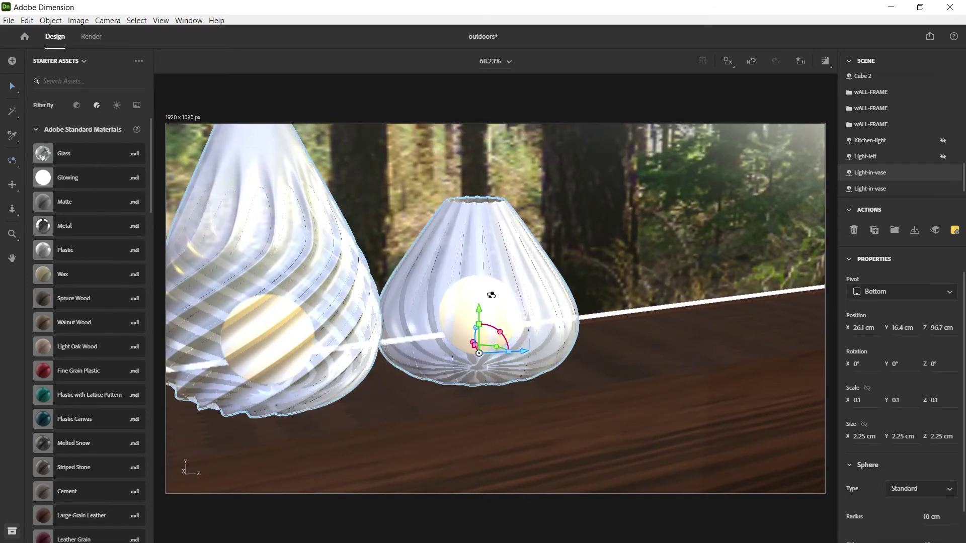
{"action": "left_click_drag", "start_coordinate": [492, 295], "coordinate": [498, 333]}
{"action": "middle_click_drag", "start_coordinate": [305, 385], "coordinate": [419, 278]}
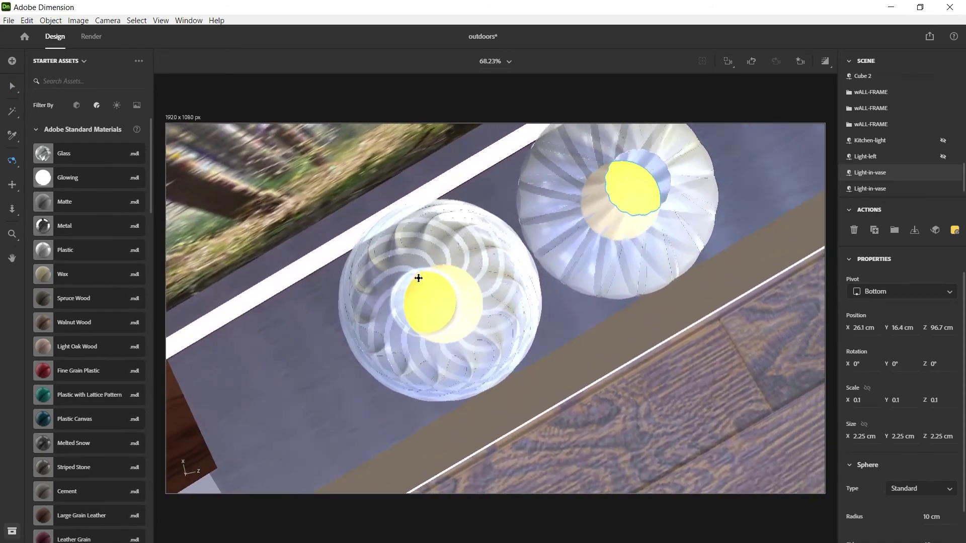
{"action": "left_click_drag", "start_coordinate": [418, 278], "coordinate": [562, 212]}
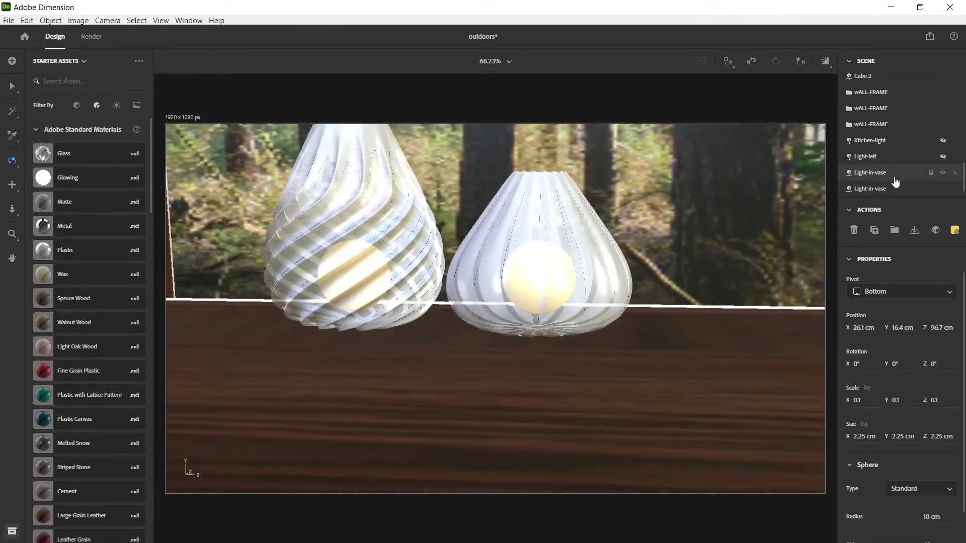
Identify the sphere in the shorter vase by toggling its visibility and set its material's base color to light blue 4DBEFF
{"action": "left_click", "coordinate": [956, 174]}
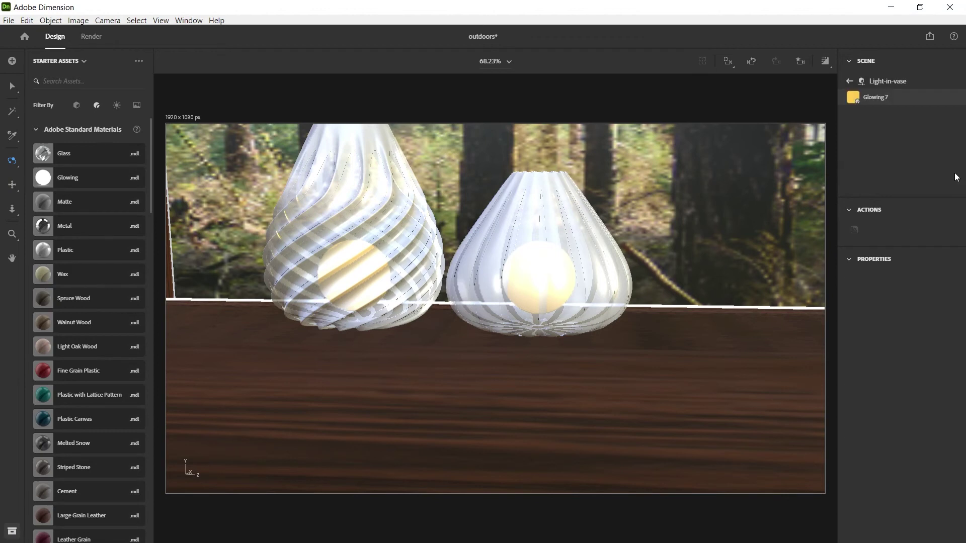
{"action": "left_click", "coordinate": [850, 81]}
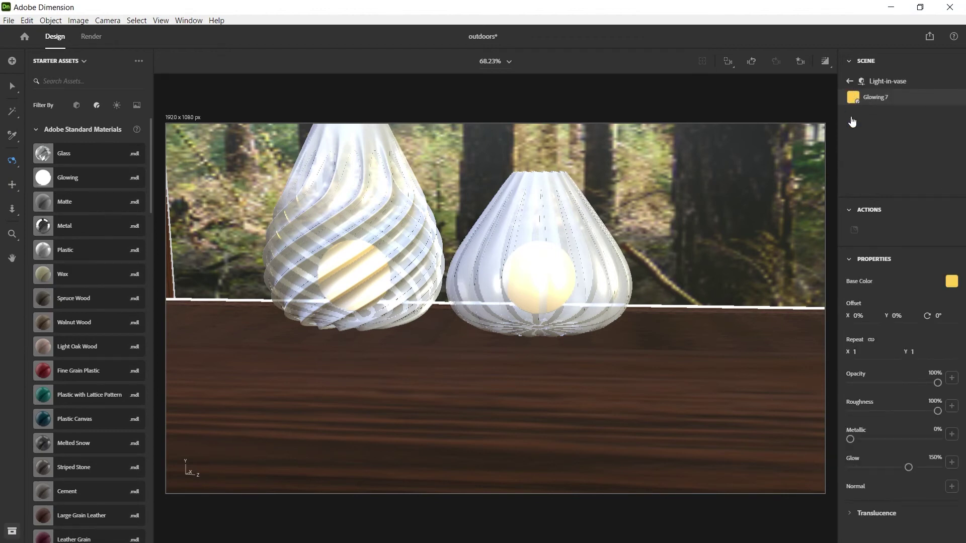
{"action": "scroll", "coordinate": [899, 171], "scroll_direction": "down", "scroll_amount": 5}
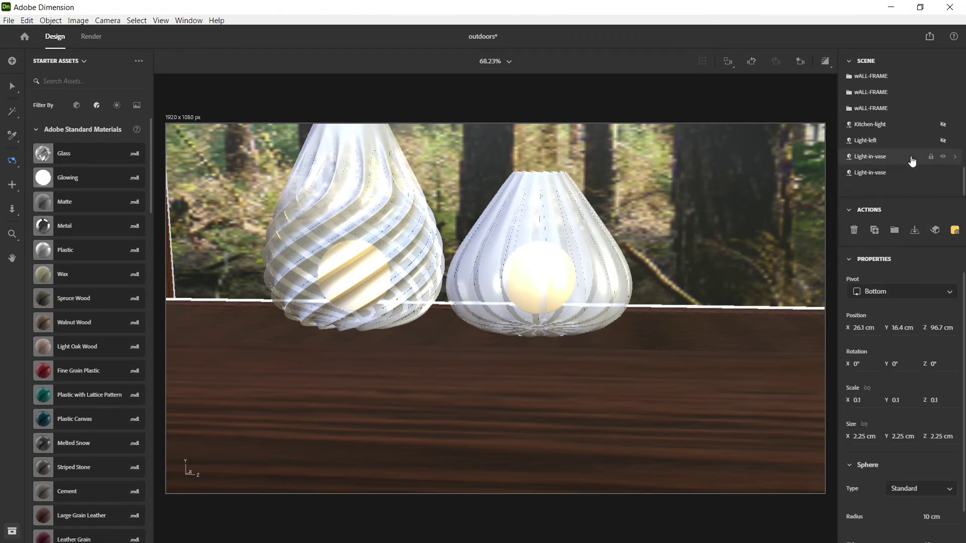
{"action": "left_click", "coordinate": [944, 158]}
{"action": "left_click", "coordinate": [943, 158]}
{"action": "left_click", "coordinate": [955, 159]}
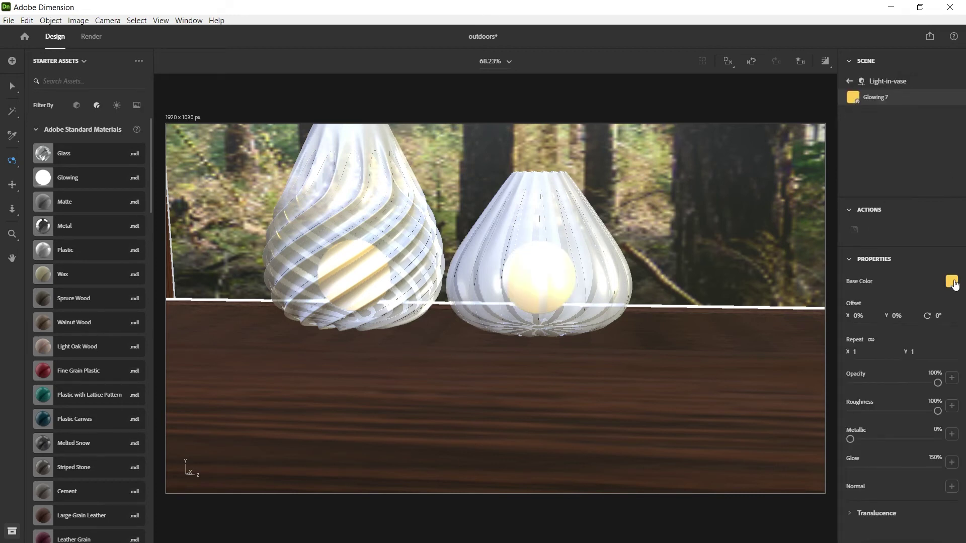
{"action": "left_click", "coordinate": [953, 283]}
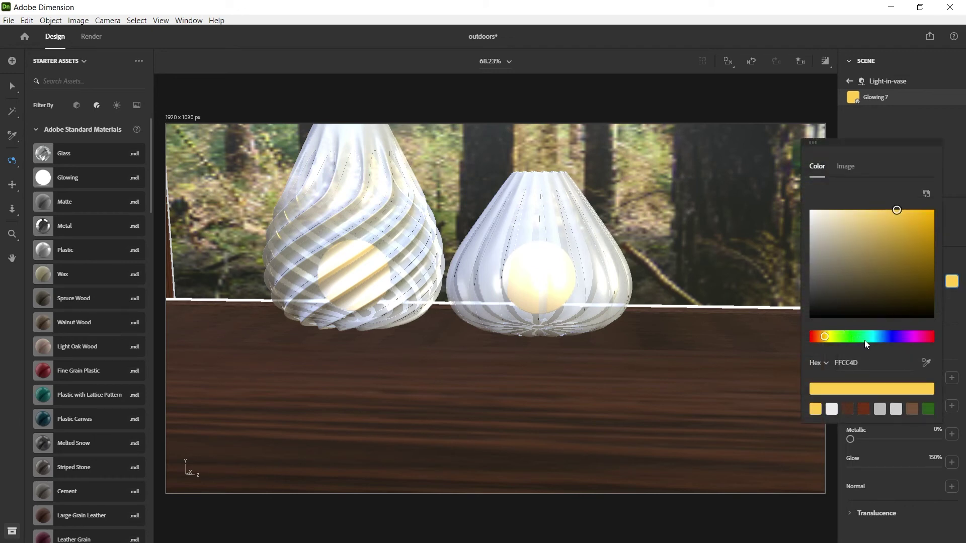
{"action": "left_click", "coordinate": [882, 337]}
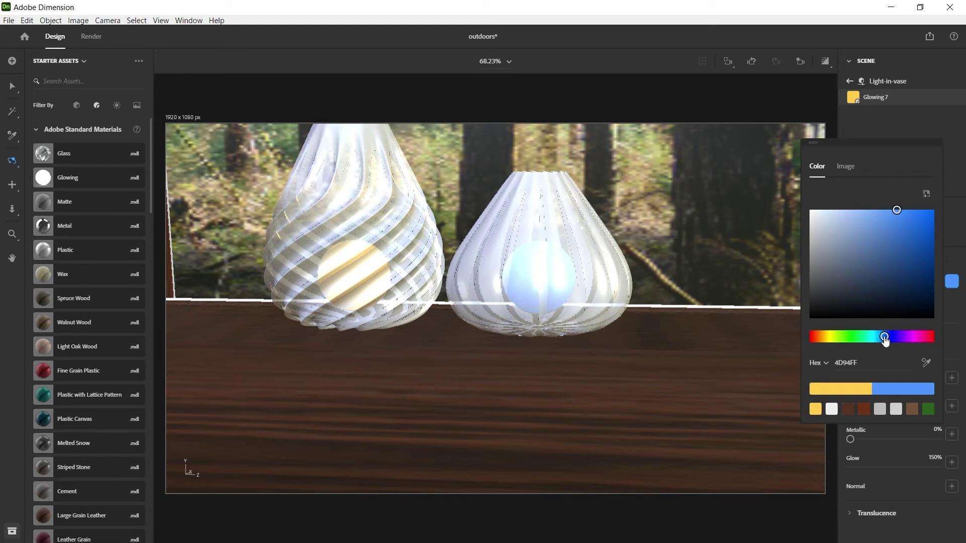
{"action": "left_click_drag", "start_coordinate": [883, 340], "coordinate": [880, 340]}
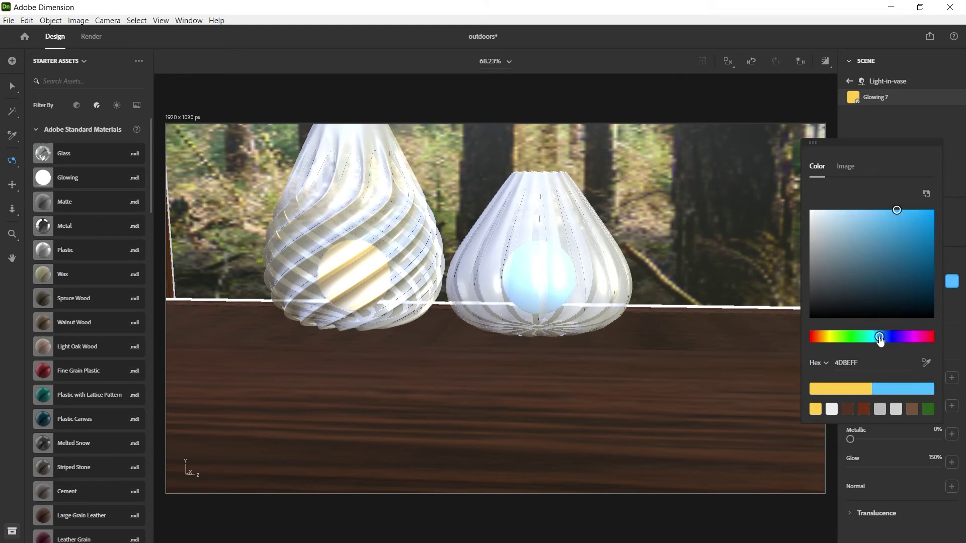
{"action": "left_click", "coordinate": [950, 130]}
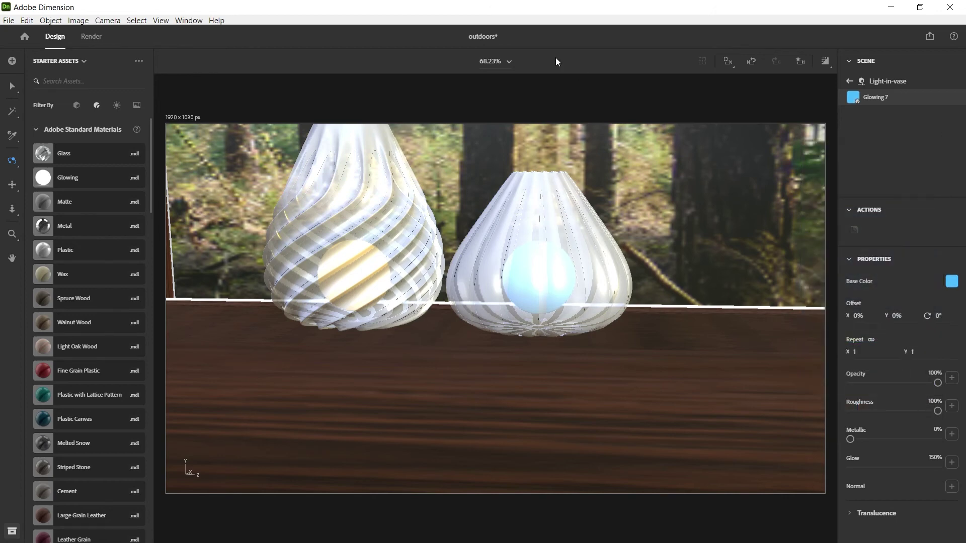
Preview the render of the yellow and blue vase lights up close and from the View 2 camera bookmark
{"action": "scroll", "coordinate": [454, 241], "scroll_direction": "down", "scroll_amount": 10}
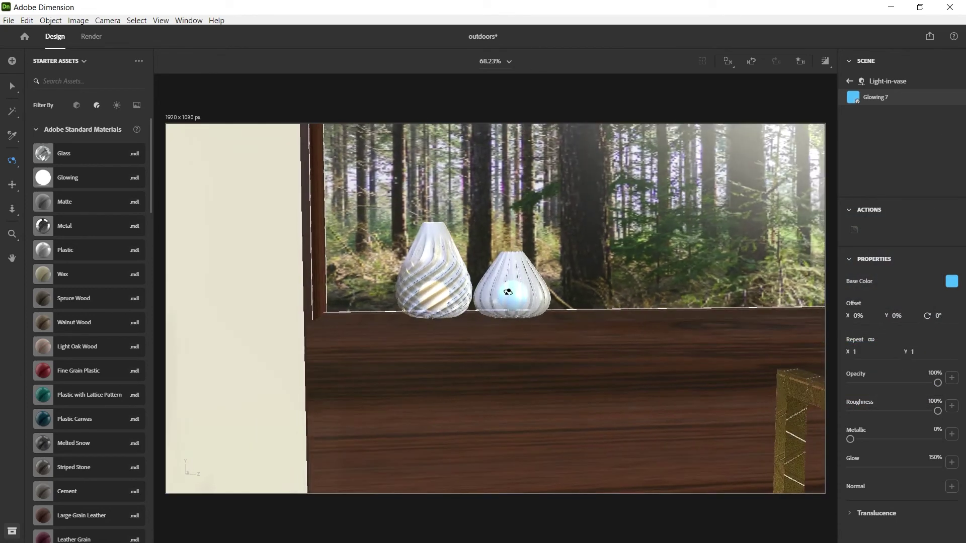
{"action": "left_click_drag", "start_coordinate": [513, 283], "coordinate": [493, 322]}
{"action": "left_click", "coordinate": [825, 60]}
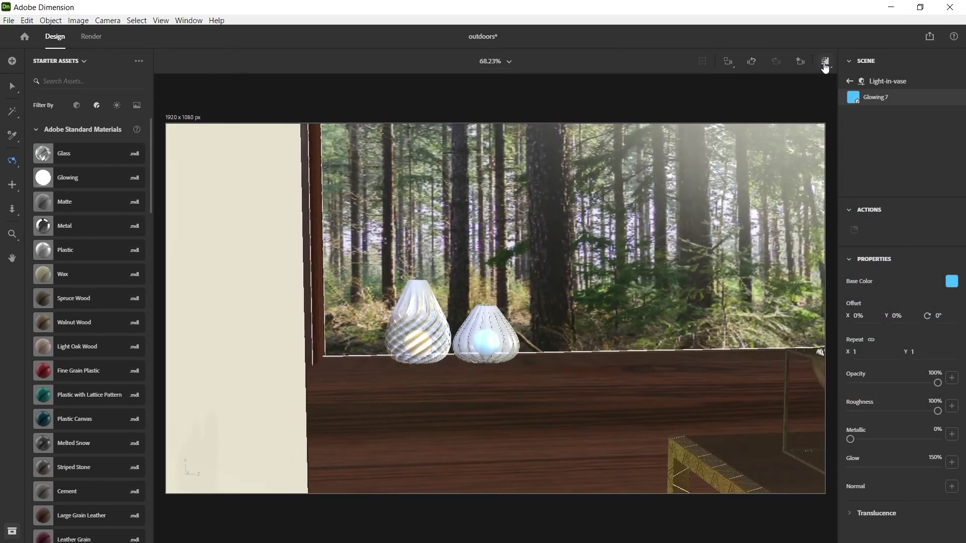
{"action": "left_click", "coordinate": [816, 101]}
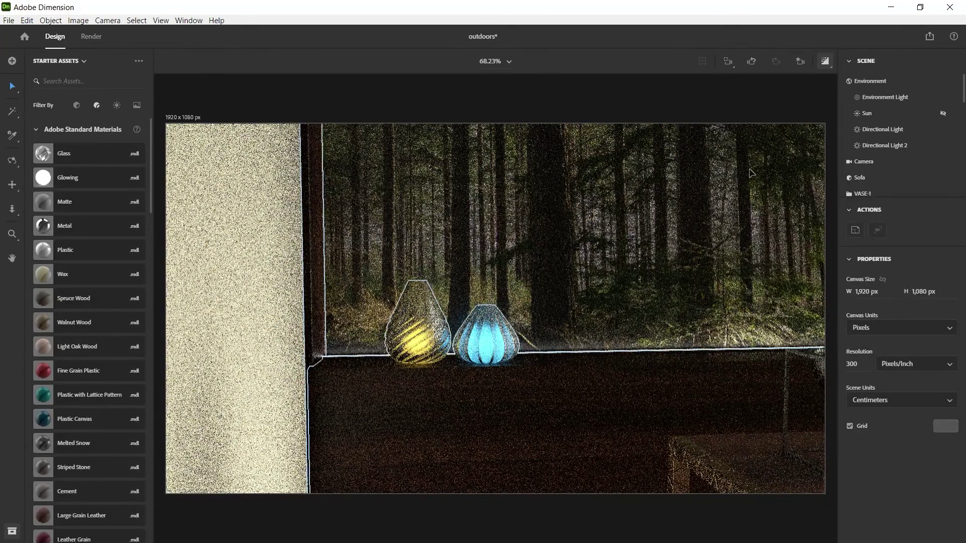
{"action": "left_click", "coordinate": [800, 61]}
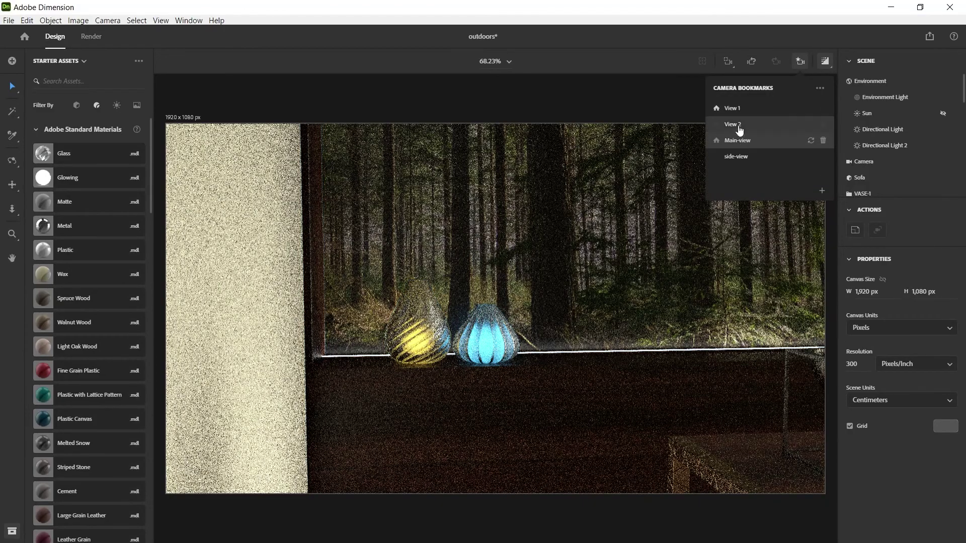
{"action": "left_click", "coordinate": [734, 125]}
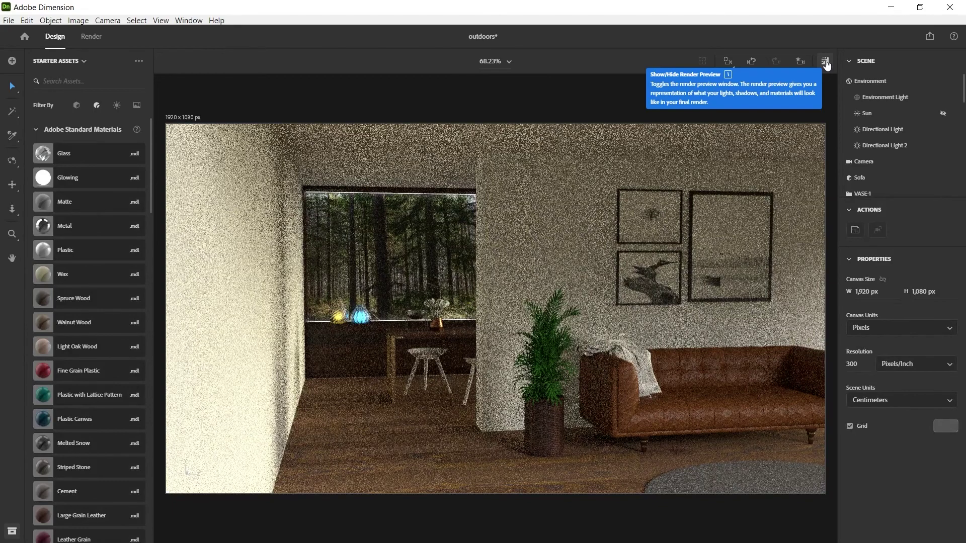
{"action": "left_click", "coordinate": [826, 62]}
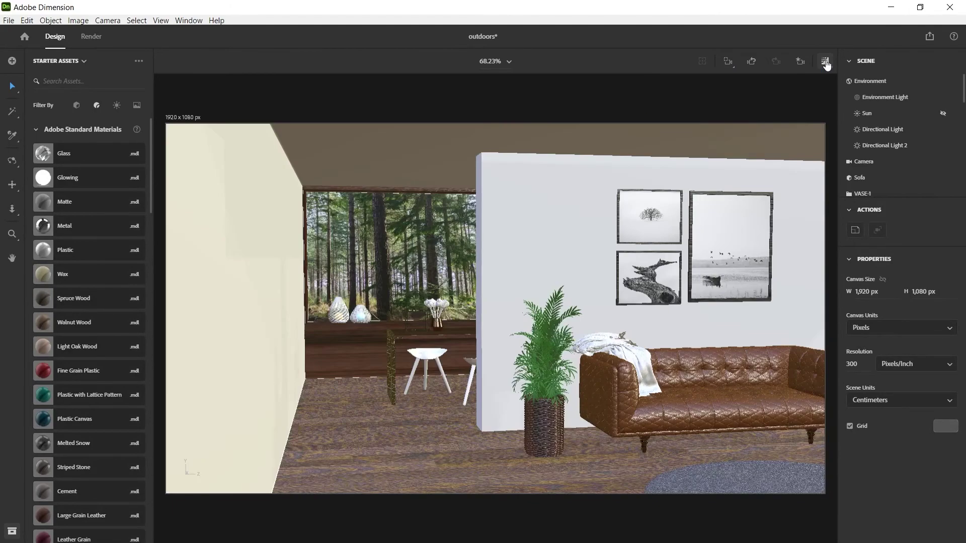
Examine the dining area, window ledge and living room from the side, from outside and from the front
{"action": "scroll", "coordinate": [412, 329], "scroll_direction": "up", "scroll_amount": 5}
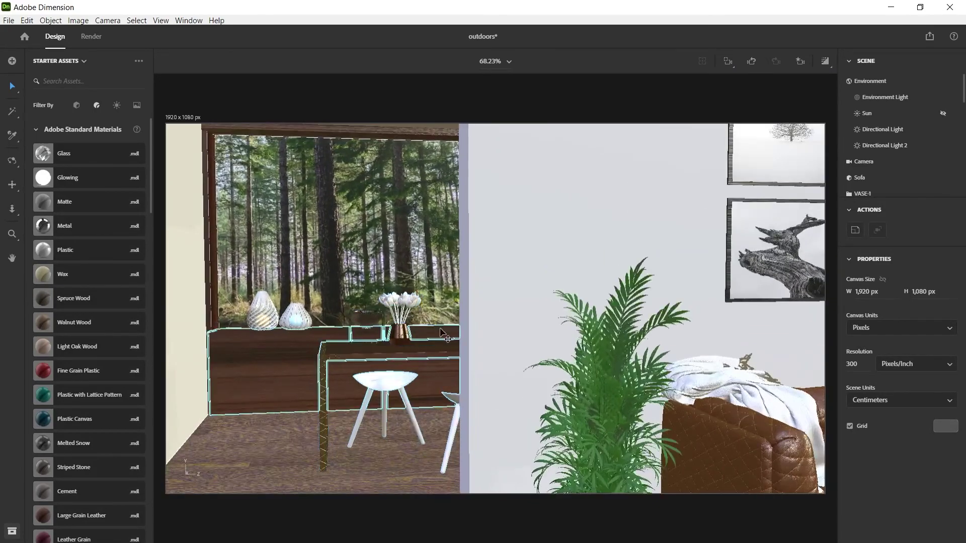
{"action": "key", "text": "1"}
{"action": "left_click_drag", "start_coordinate": [416, 332], "coordinate": [541, 292]}
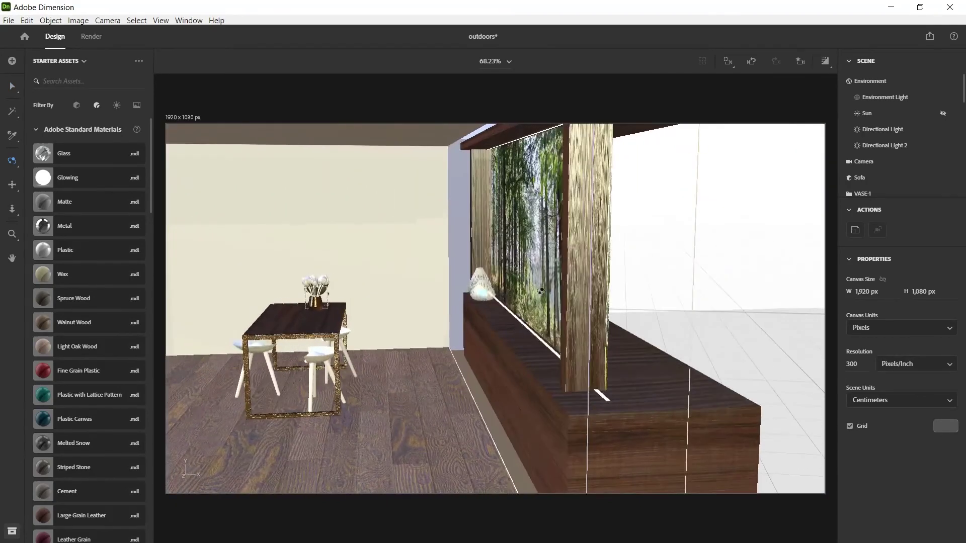
{"action": "left_click_drag", "start_coordinate": [453, 259], "coordinate": [545, 264]}
{"action": "mouse_move", "coordinate": [448, 321]}
{"action": "left_mouse_down"}
{"action": "mouse_move", "coordinate": [463, 317]}
{"action": "mouse_move", "coordinate": [446, 287]}
{"action": "mouse_move", "coordinate": [437, 372]}
{"action": "mouse_move", "coordinate": [434, 317]}
{"action": "left_mouse_up"}
{"action": "scroll", "coordinate": [434, 316], "scroll_direction": "down", "scroll_amount": 10}
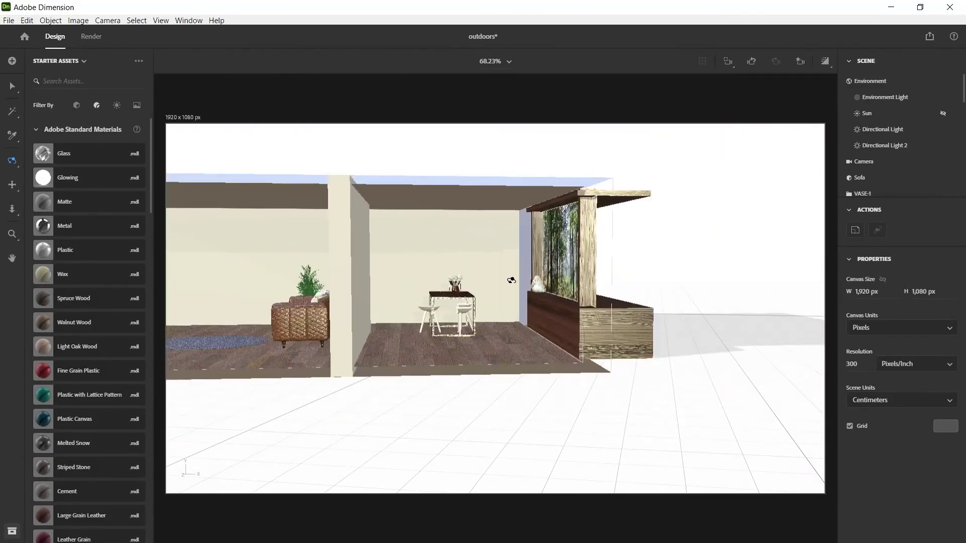
{"action": "scroll", "coordinate": [512, 280], "scroll_direction": "up", "scroll_amount": 8}
{"action": "mouse_move", "coordinate": [556, 255]}
{"action": "left_mouse_down"}
{"action": "mouse_move", "coordinate": [518, 284]}
{"action": "mouse_move", "coordinate": [537, 279]}
{"action": "mouse_move", "coordinate": [544, 255]}
{"action": "left_mouse_up"}
{"action": "scroll", "coordinate": [384, 302], "scroll_direction": "down", "scroll_amount": 8}
{"action": "scroll", "coordinate": [463, 286], "scroll_direction": "up", "scroll_amount": 3}
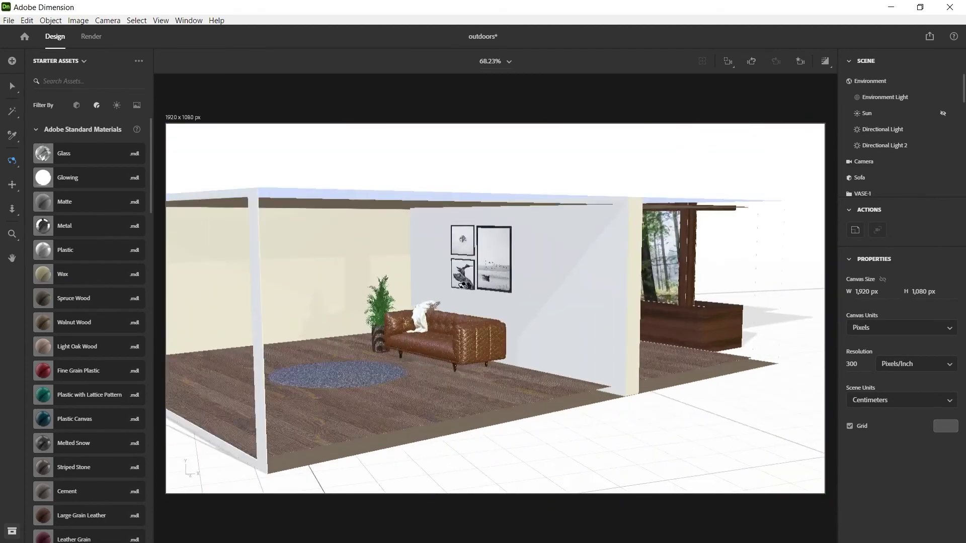
{"action": "left_click_drag", "start_coordinate": [463, 286], "coordinate": [527, 308]}
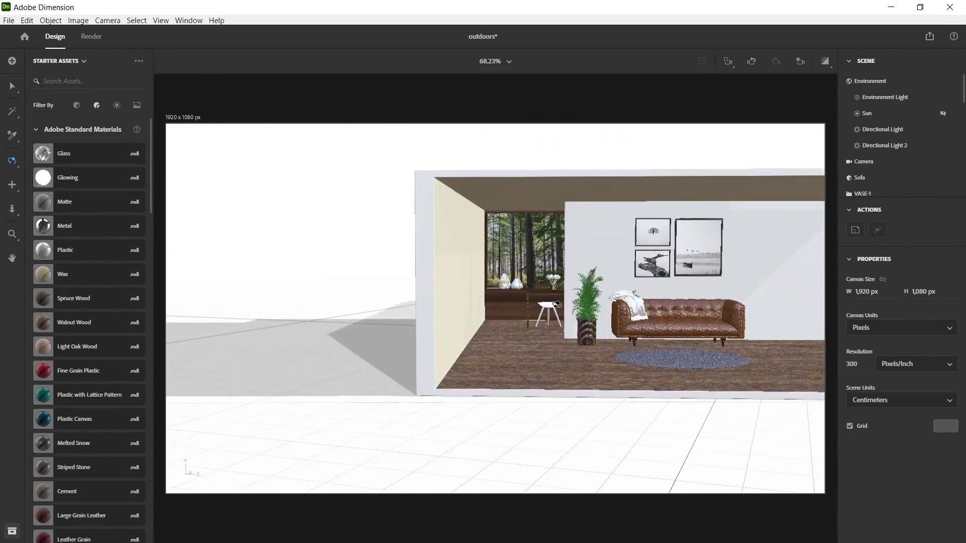
{"action": "scroll", "coordinate": [557, 304], "scroll_direction": "up", "scroll_amount": 6}
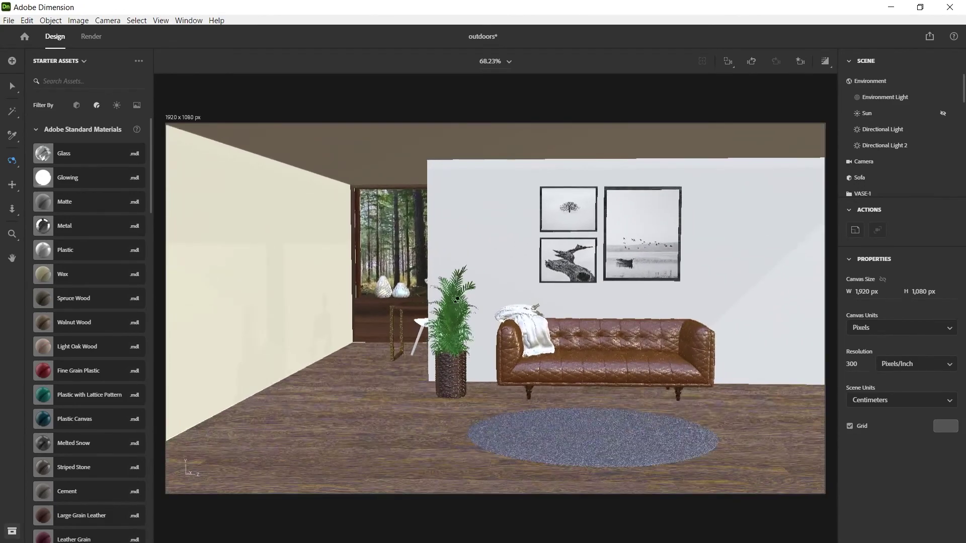
{"action": "left_click_drag", "start_coordinate": [457, 300], "coordinate": [444, 301]}
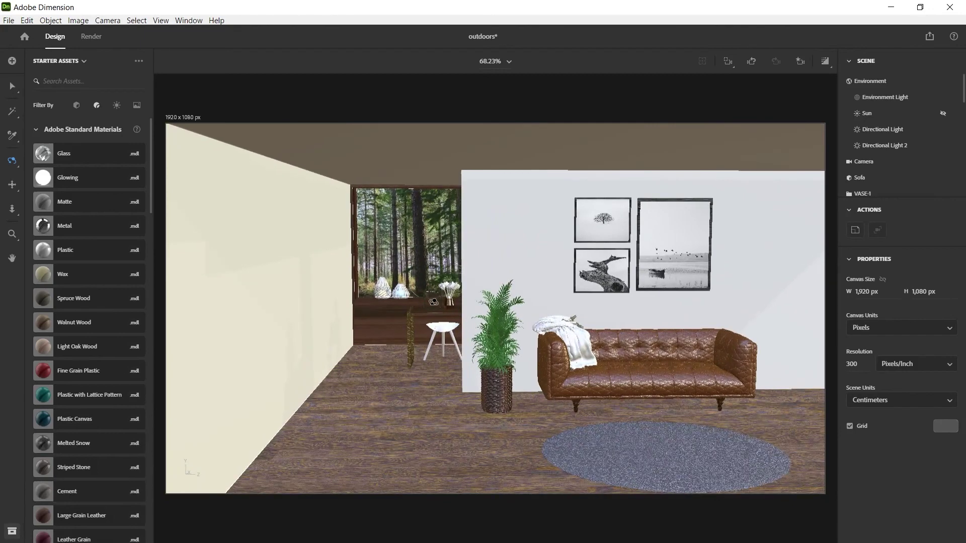